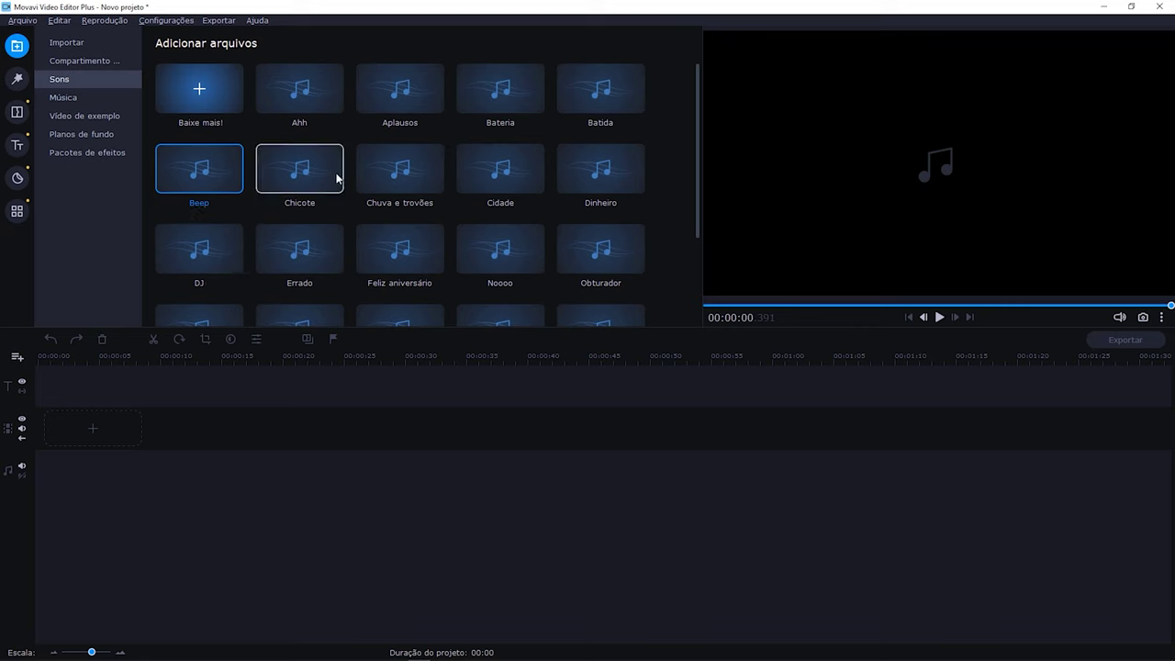
Preview sound effects in the Sons library, including Chuva e trovões, Errado, Obturador, Teclado and Risadas.
click(395, 183)
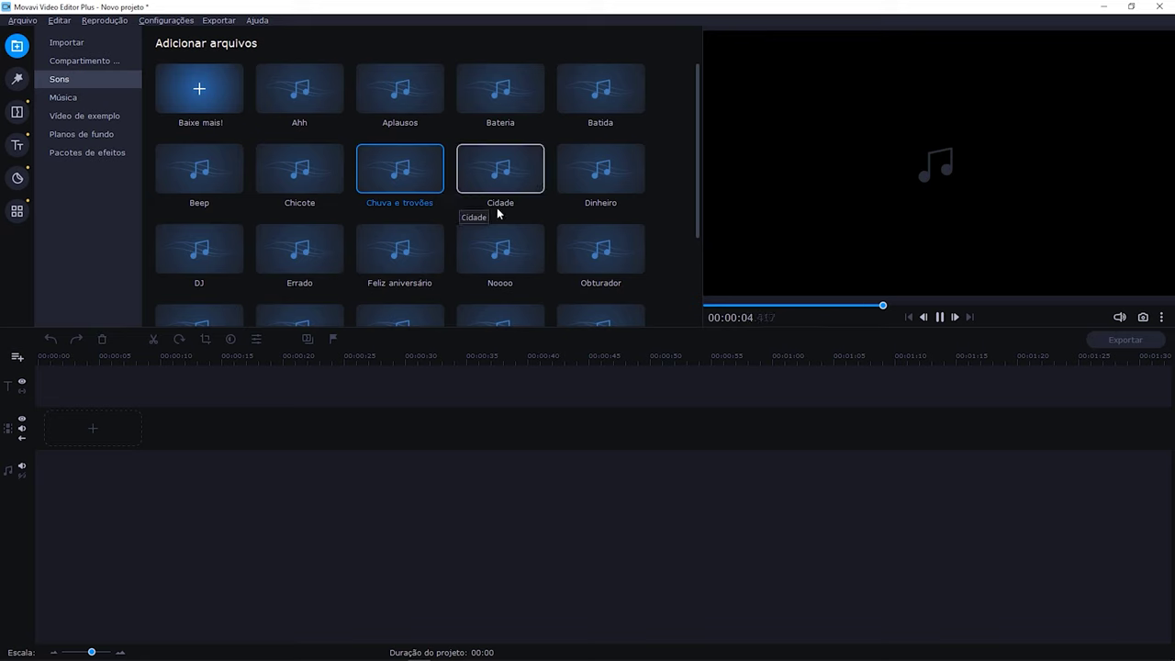
click(329, 256)
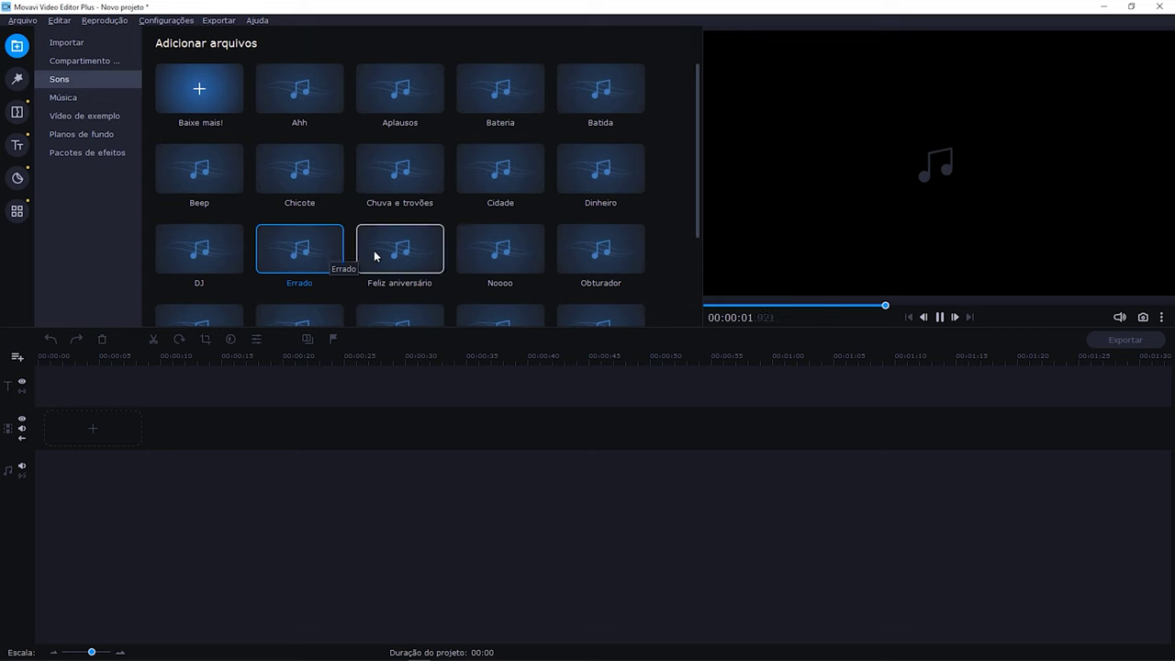
click(602, 253)
scroll(646, 245, down, 3)
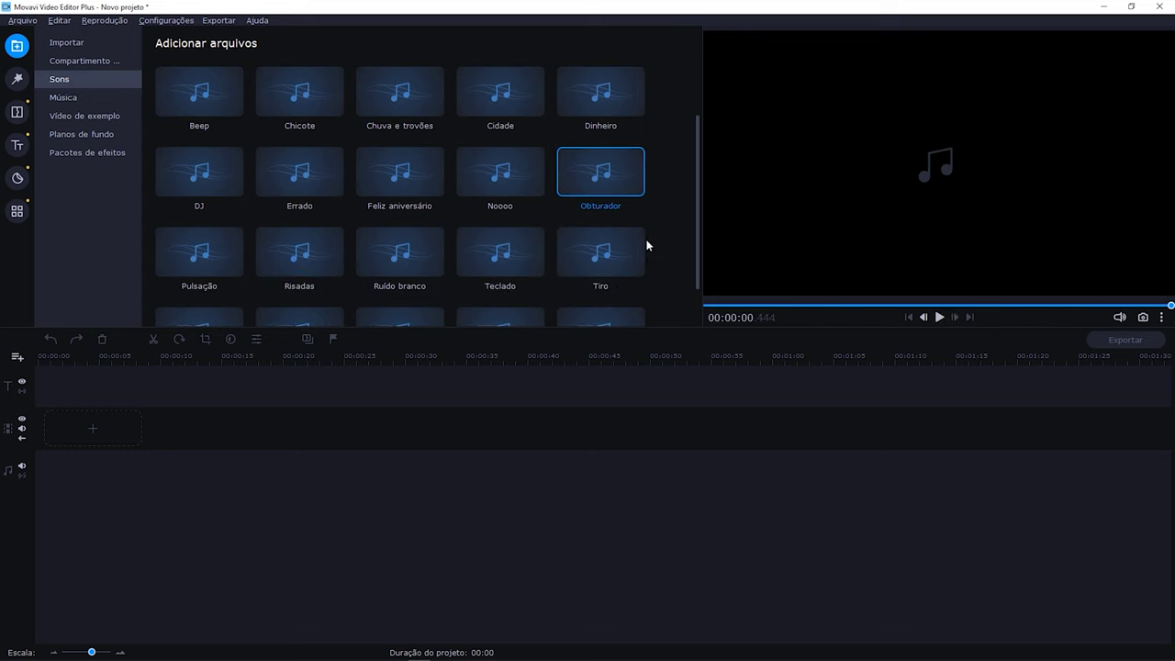
click(522, 231)
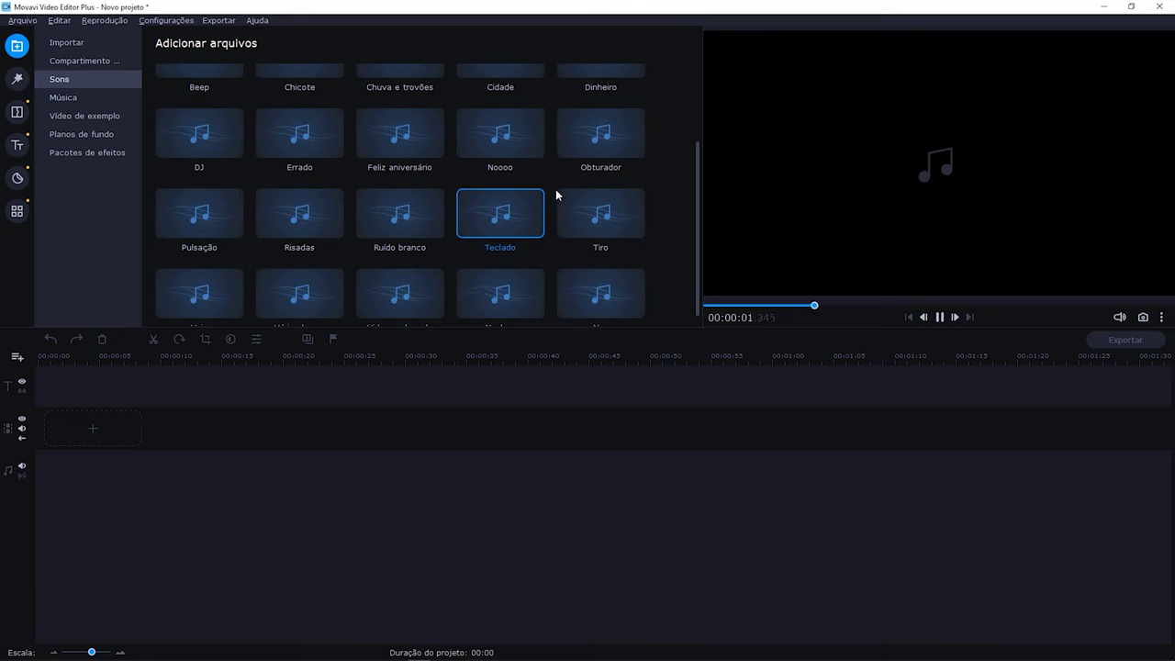
click(336, 235)
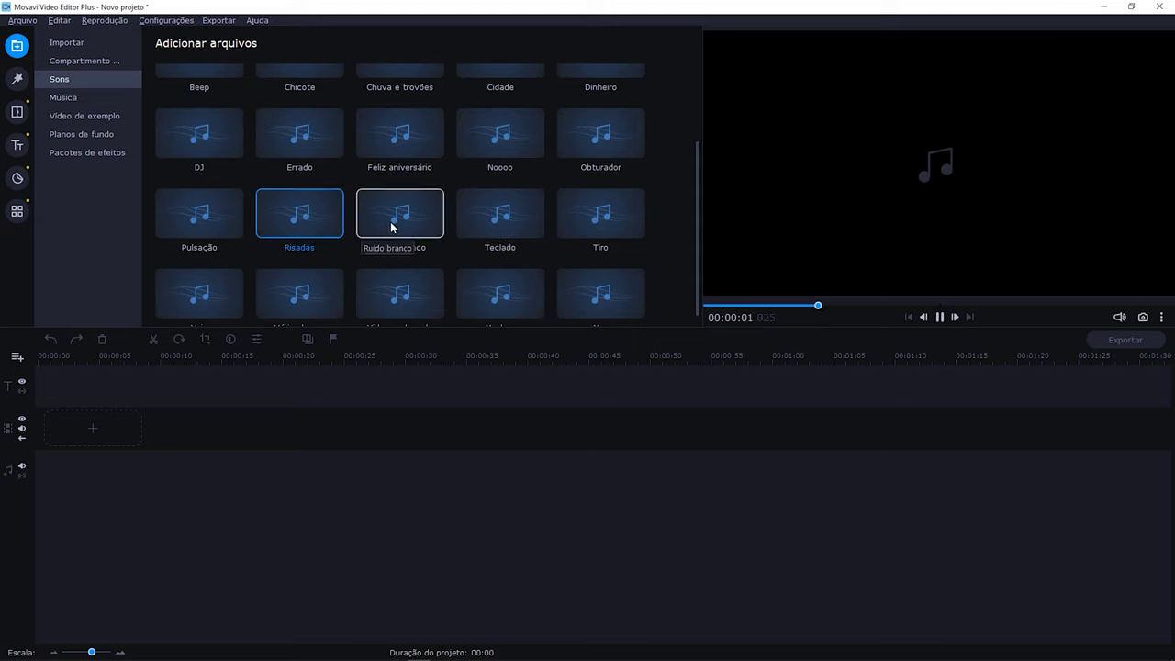
scroll(647, 238, down, 1)
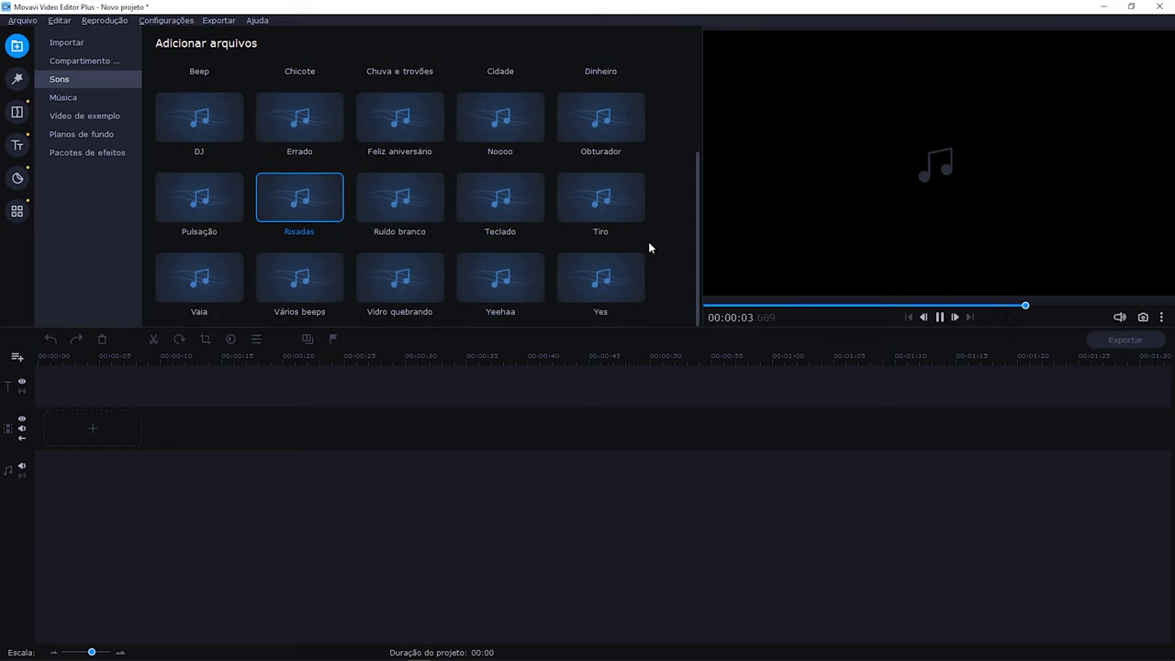
View the web page offering more downloadable sounds, and close it to return to the editor.
scroll(648, 242, up, 2)
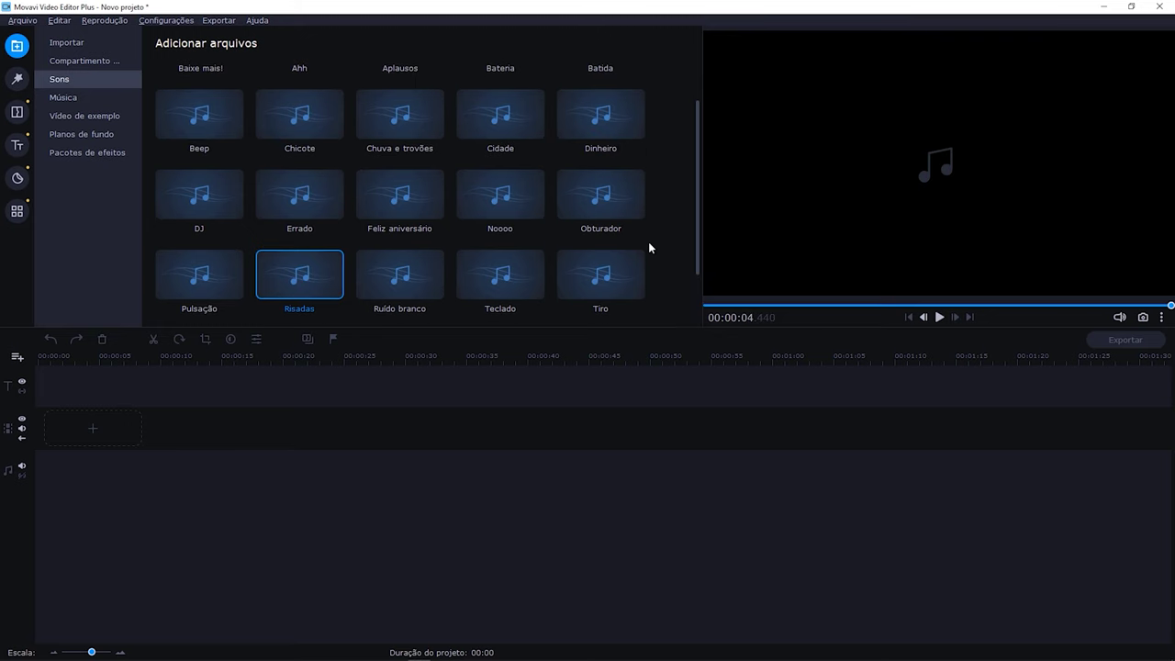
scroll(648, 241, up, 2)
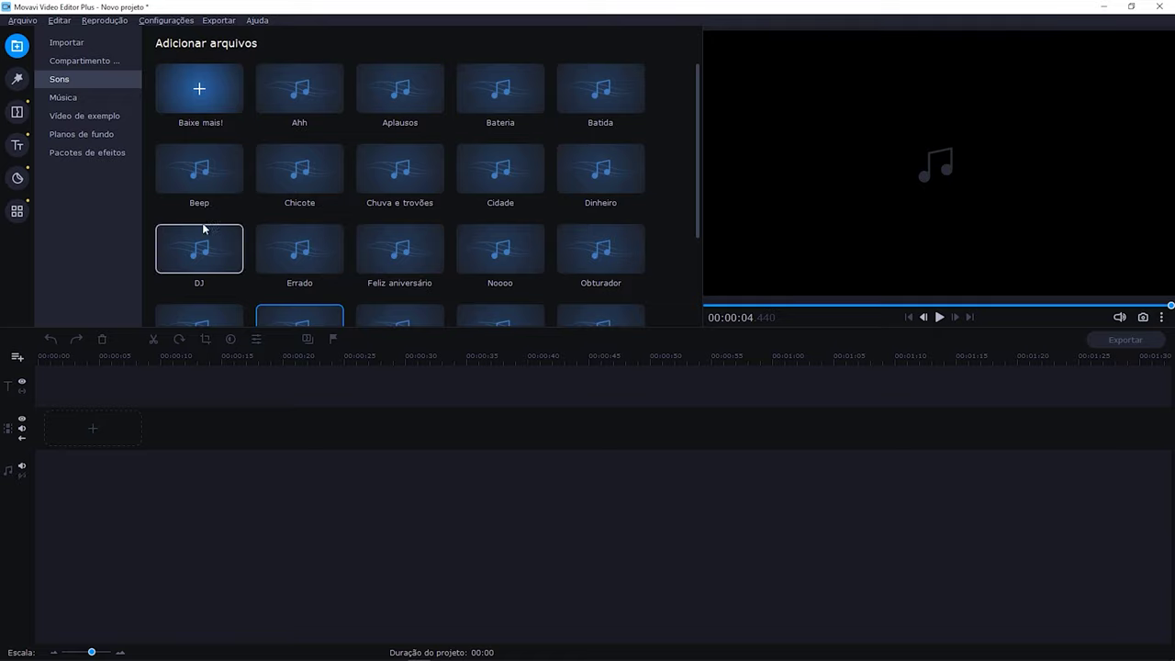
click(218, 103)
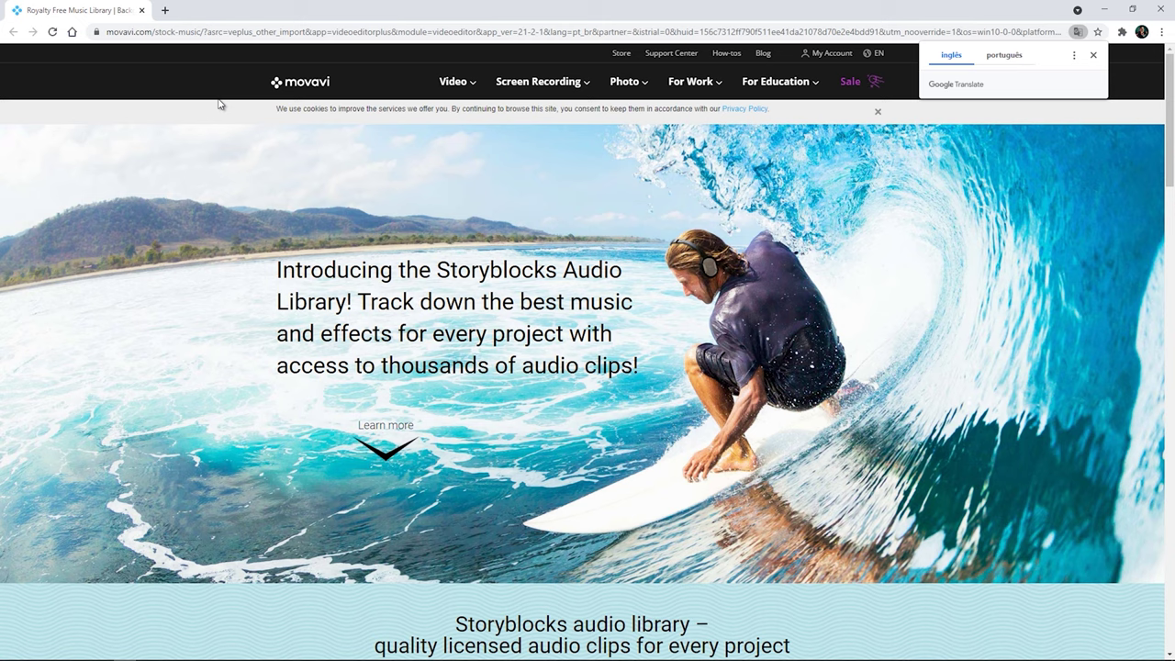
click(1158, 9)
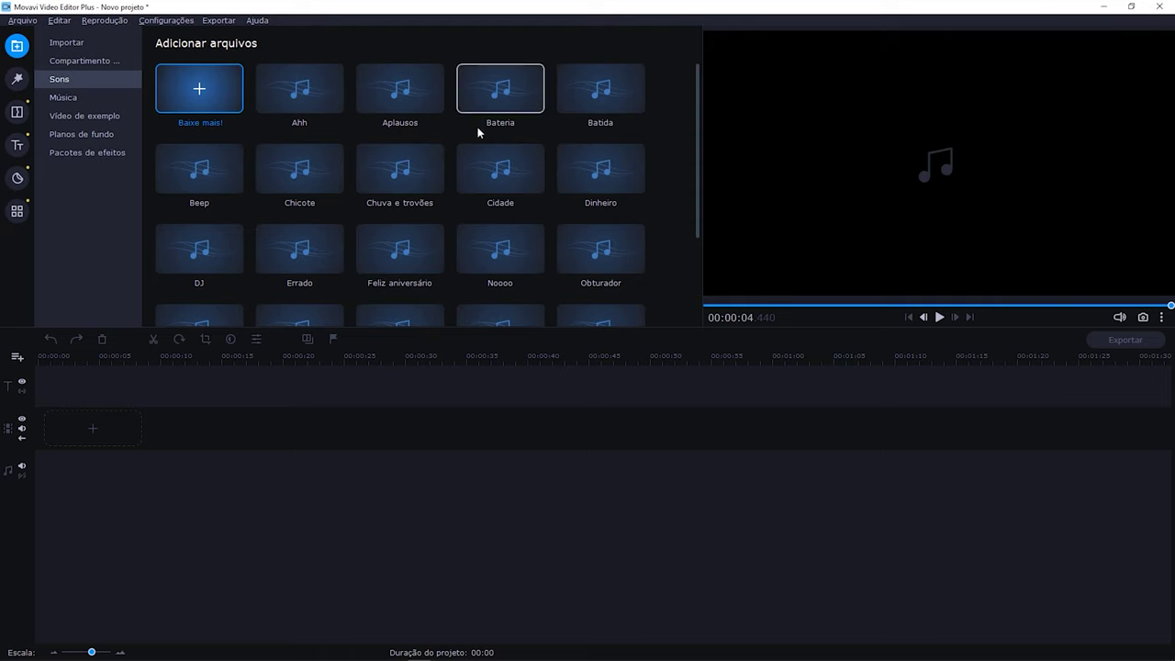
Browse the Música library and preview tracks such as Country, Acampamento na floresta and Depois do fato.
click(64, 97)
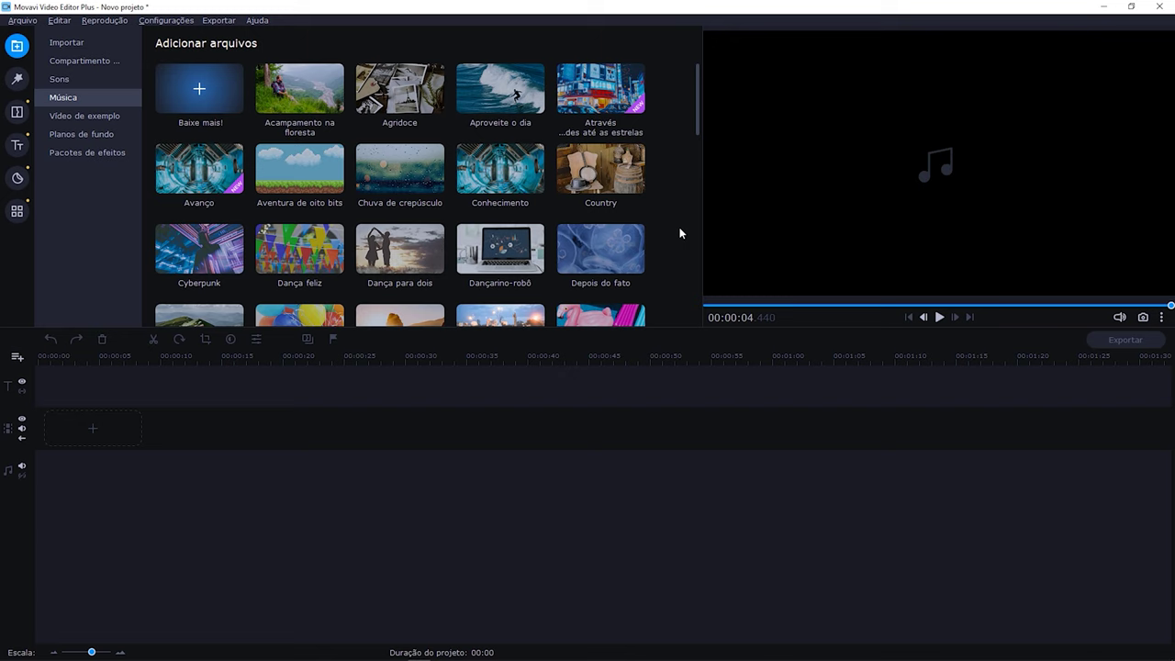
scroll(680, 233, down, 3)
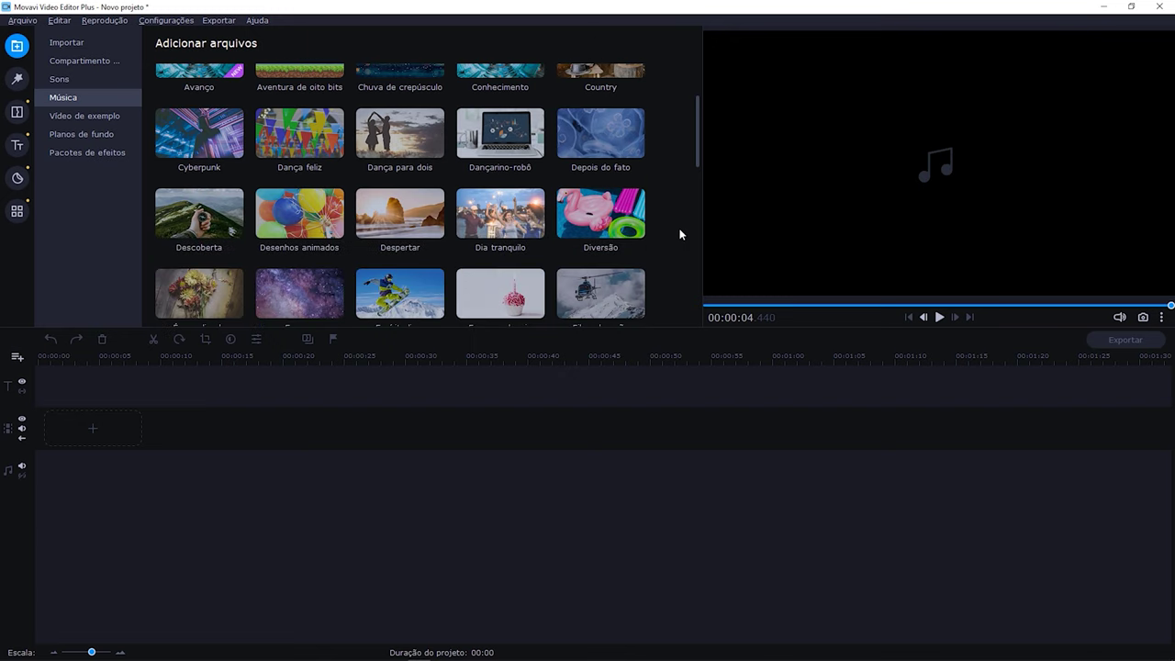
scroll(680, 235, up, 3)
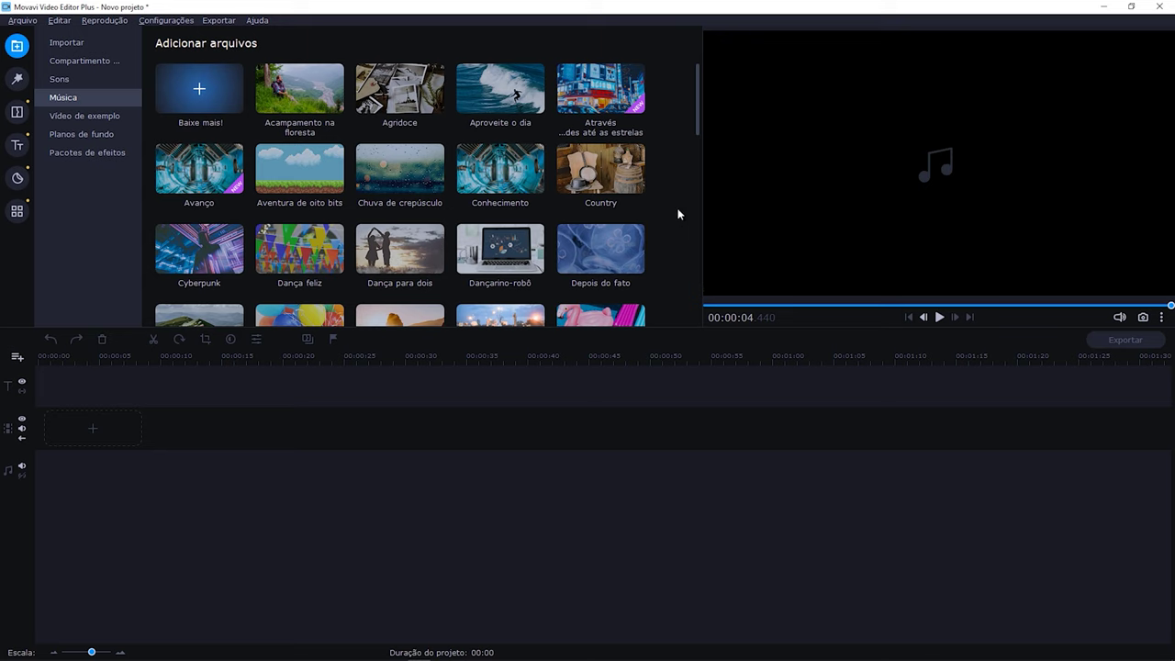
click(496, 99)
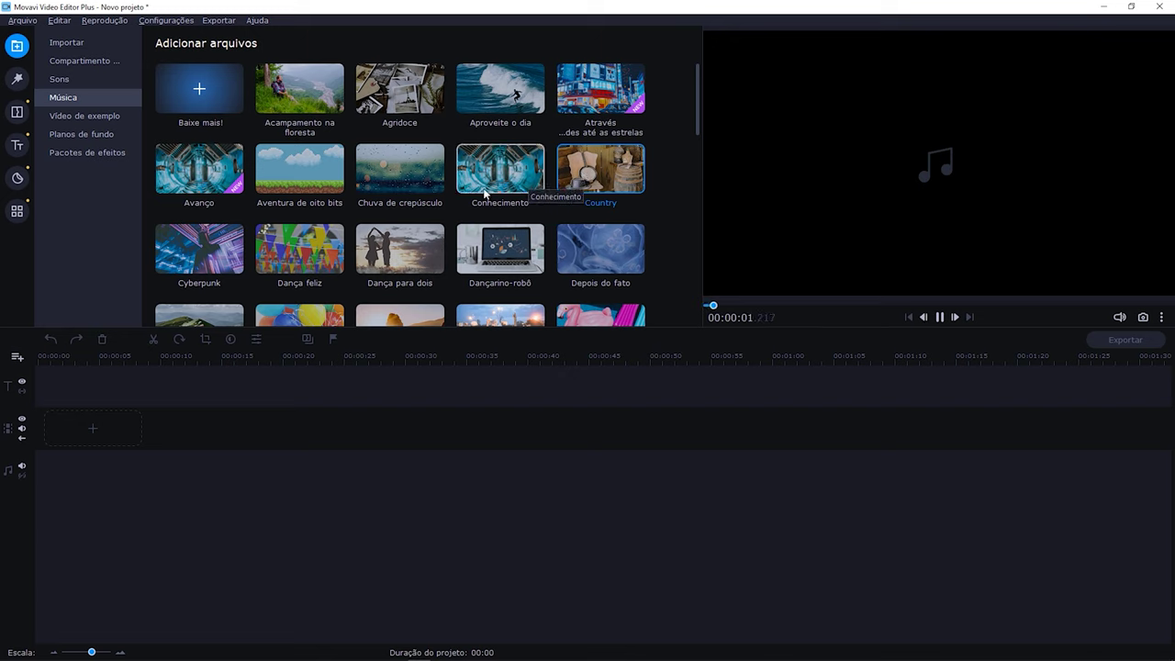
click(301, 101)
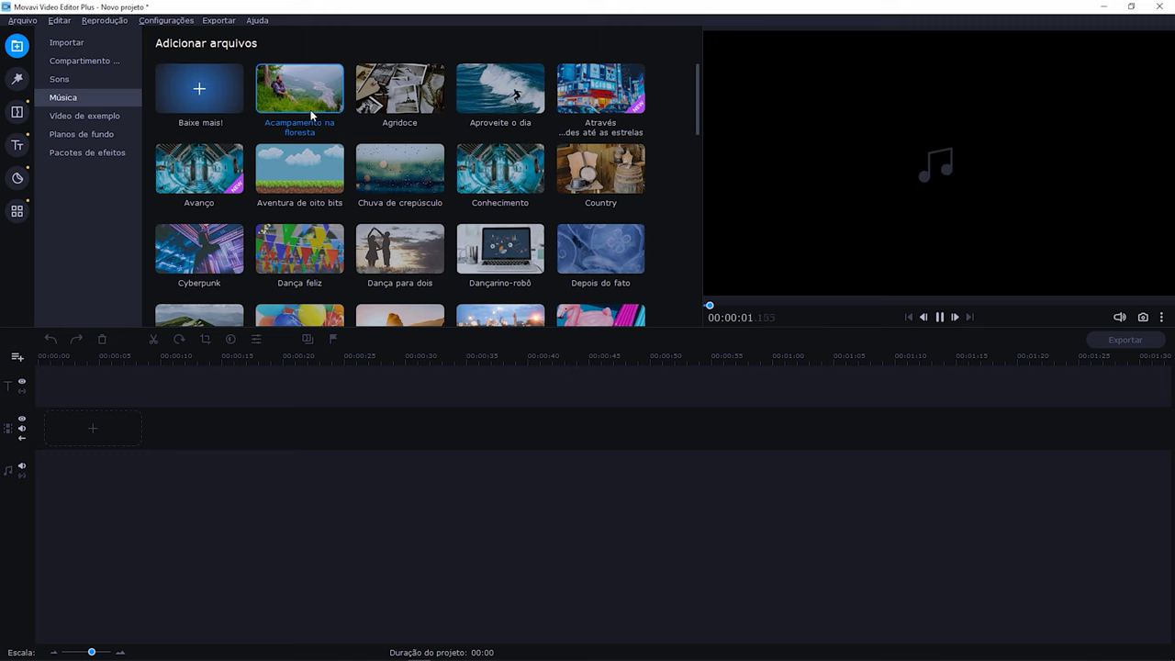
click(630, 267)
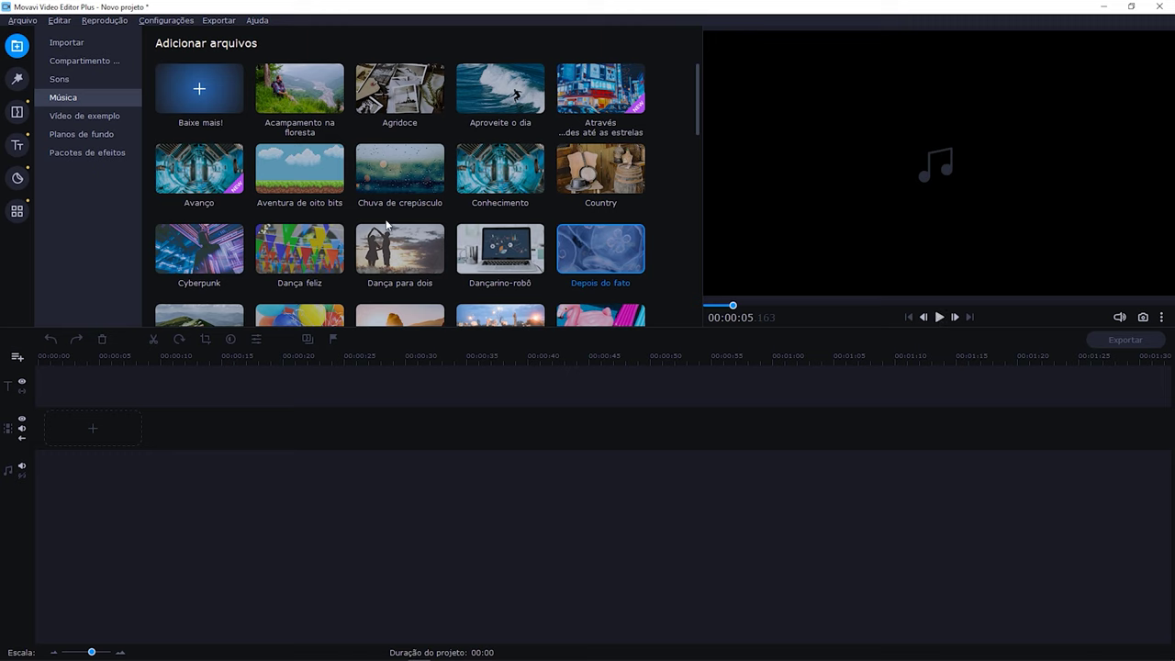
scroll(422, 225, down, 2)
scroll(431, 223, up, 2)
Browse the sample video collection and preview the Câmera, Chamas and Contagem regressiva 1 clips.
click(105, 117)
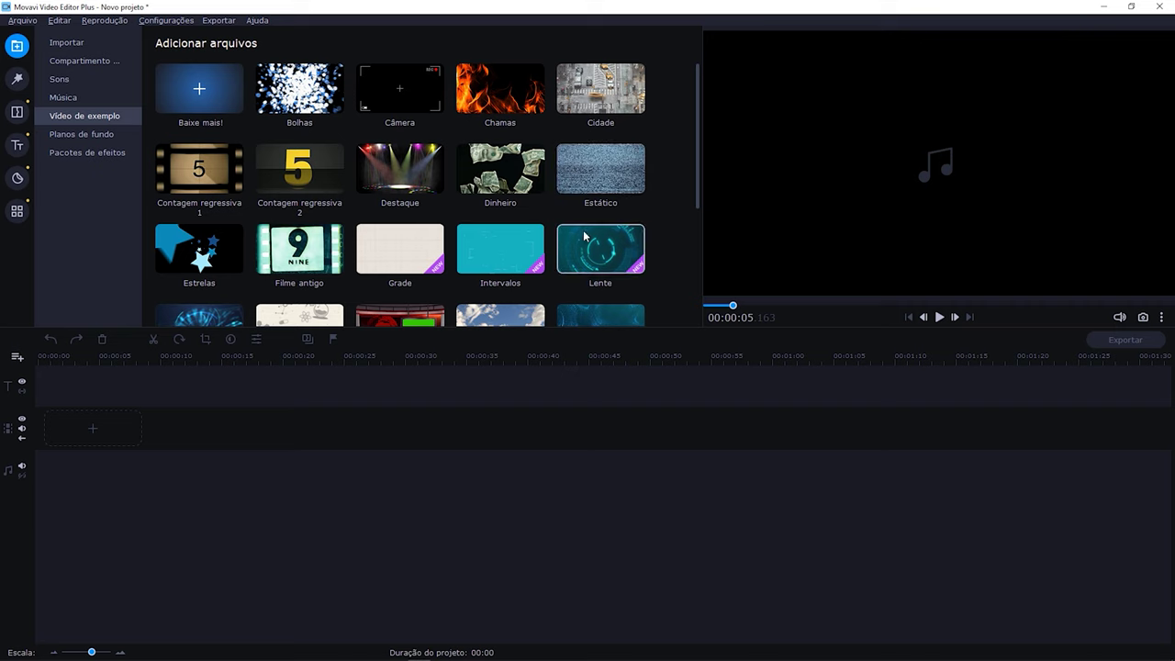
scroll(584, 243, down, 2)
scroll(584, 239, down, 3)
scroll(584, 238, up, 2)
scroll(584, 238, up, 3)
click(420, 106)
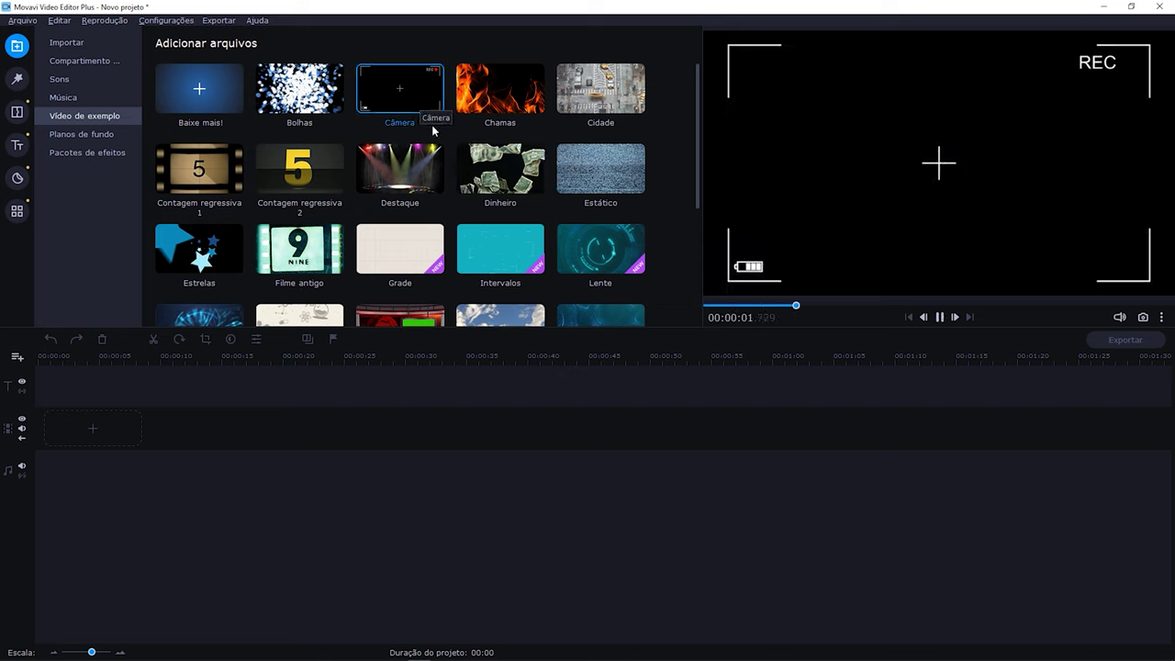
click(520, 106)
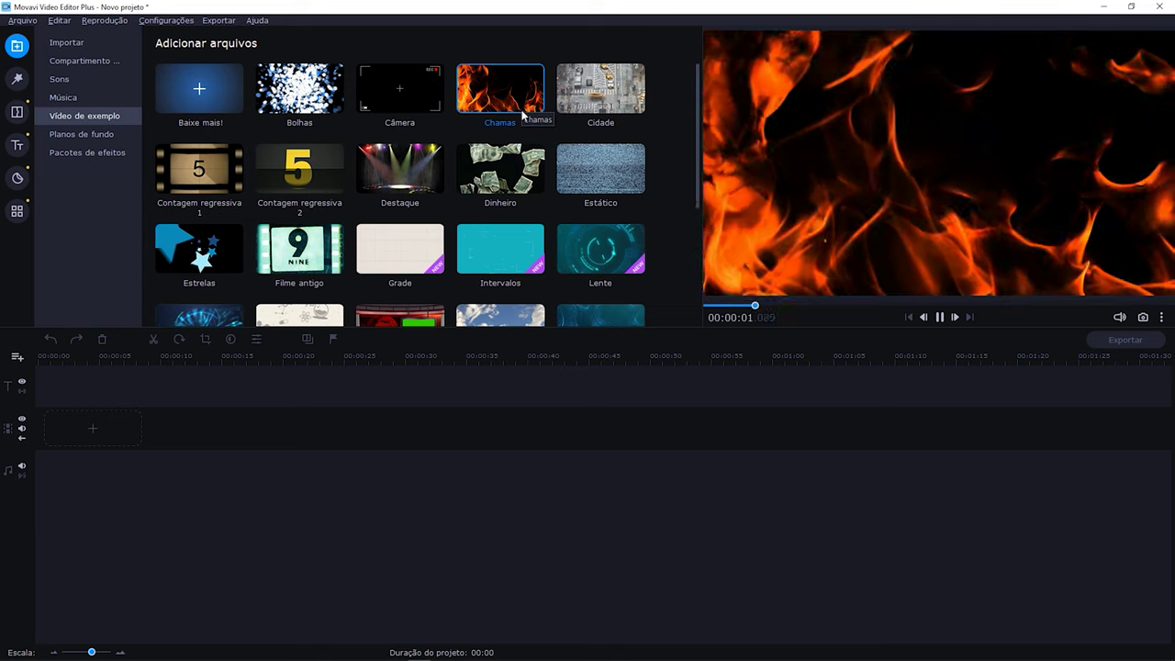
click(208, 176)
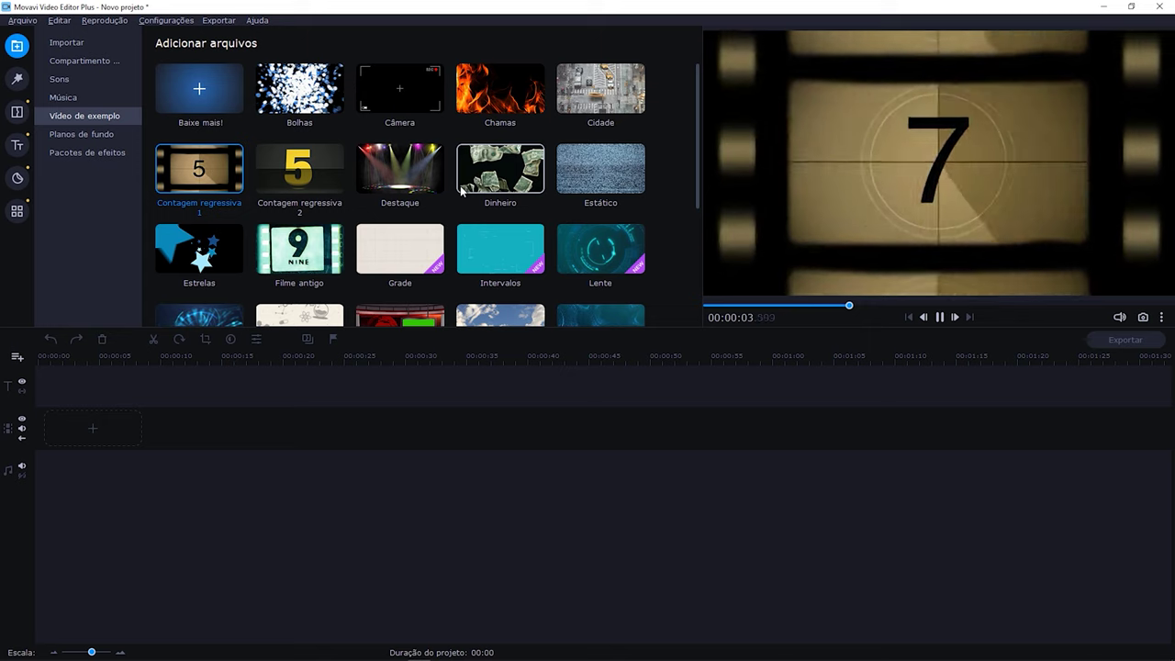
Preview the Relógio, Vela, Vulcão and Tempestade clips further down the sample video collection.
scroll(462, 193, down, 1)
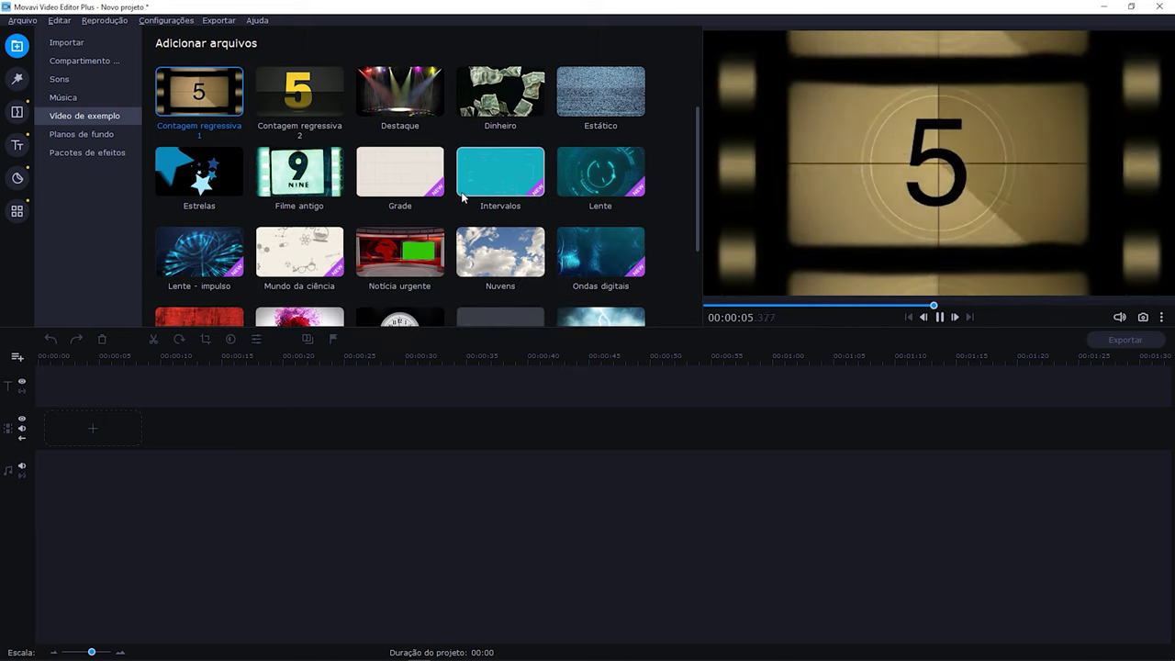
scroll(459, 197, down, 2)
click(420, 248)
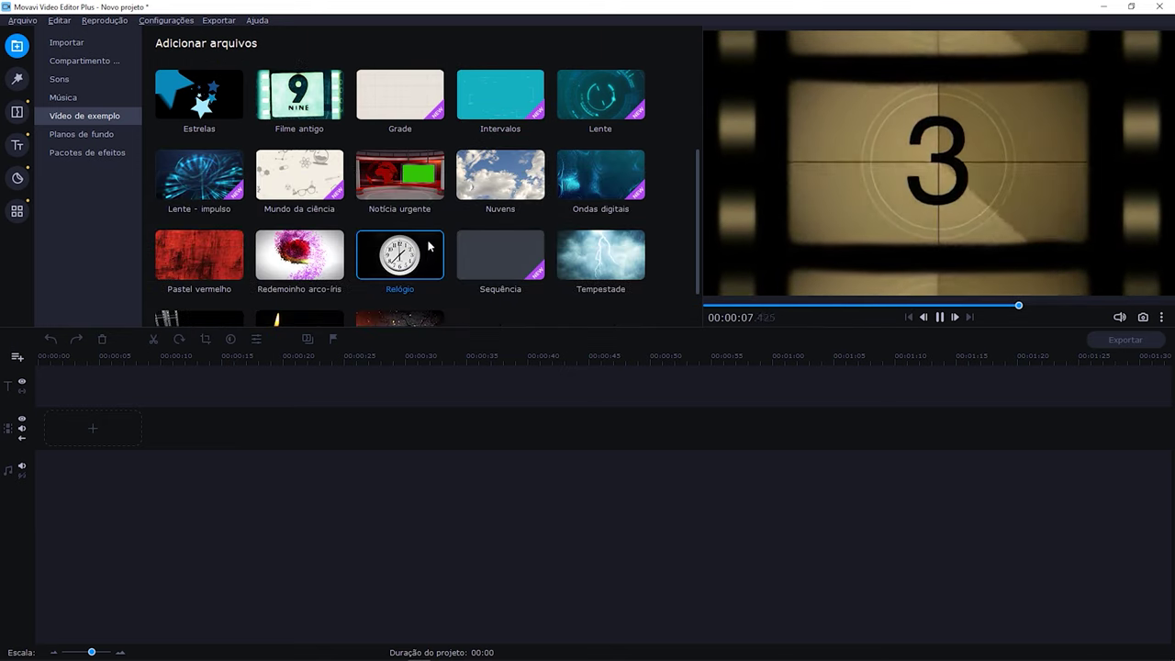
scroll(480, 226, down, 1)
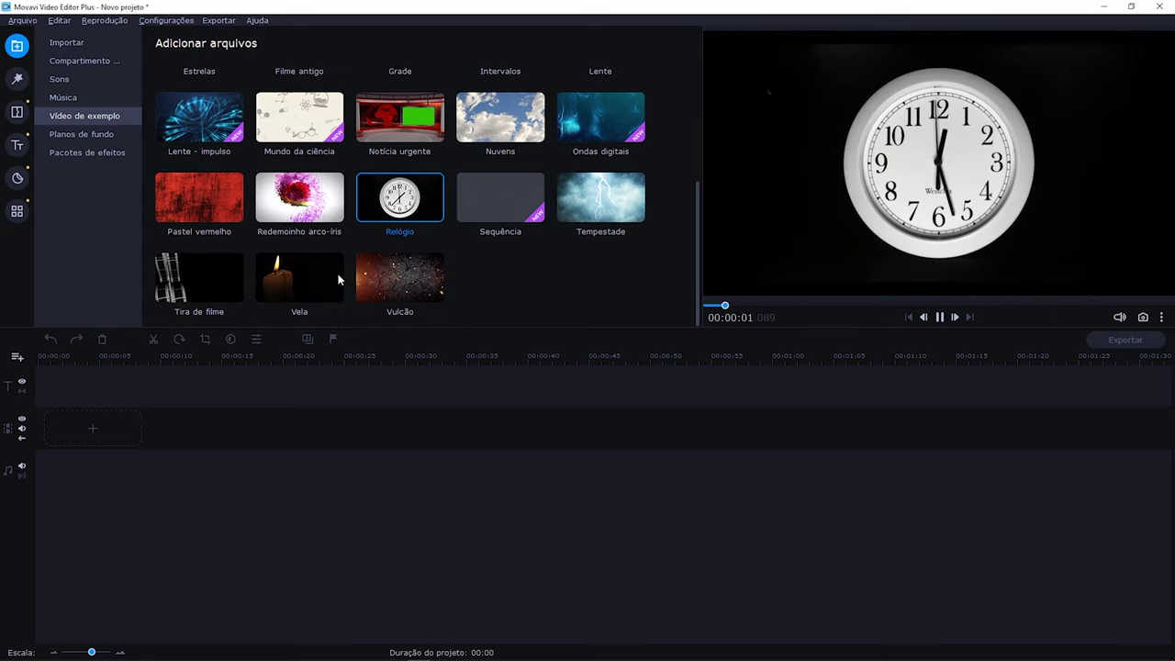
click(304, 287)
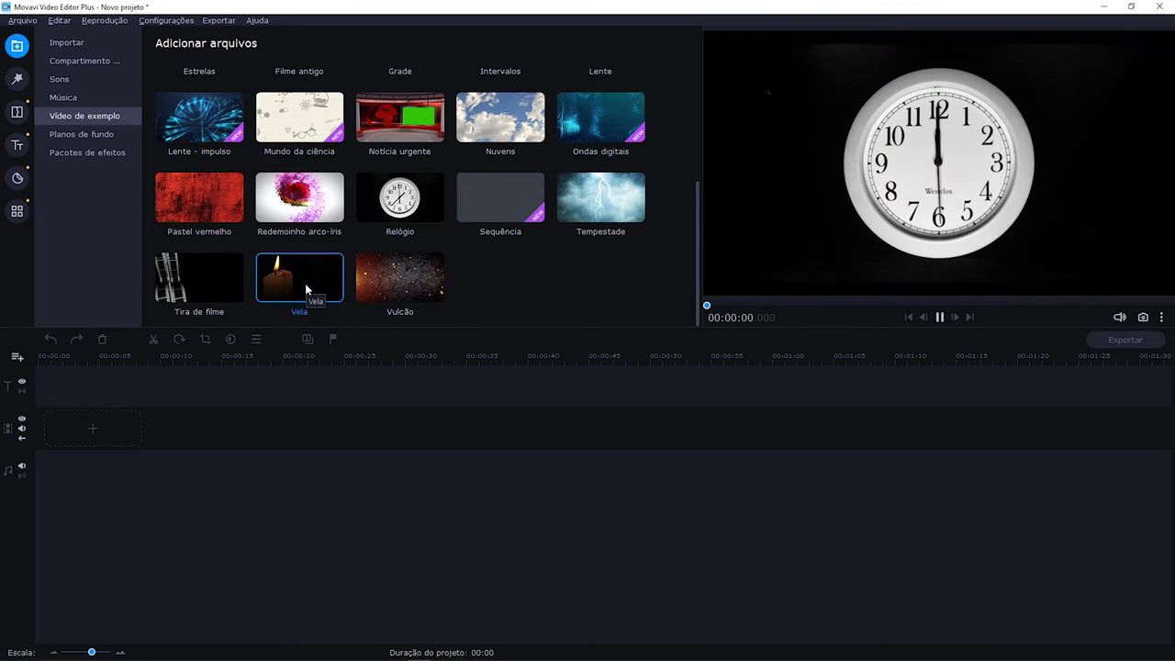
click(417, 275)
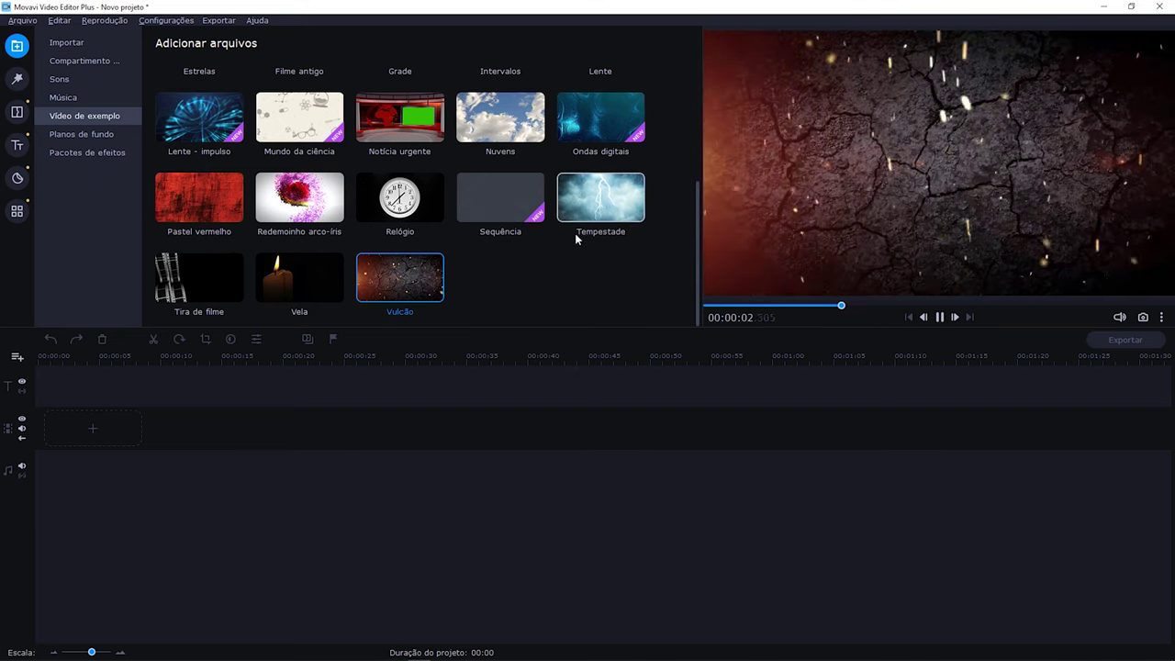
click(584, 203)
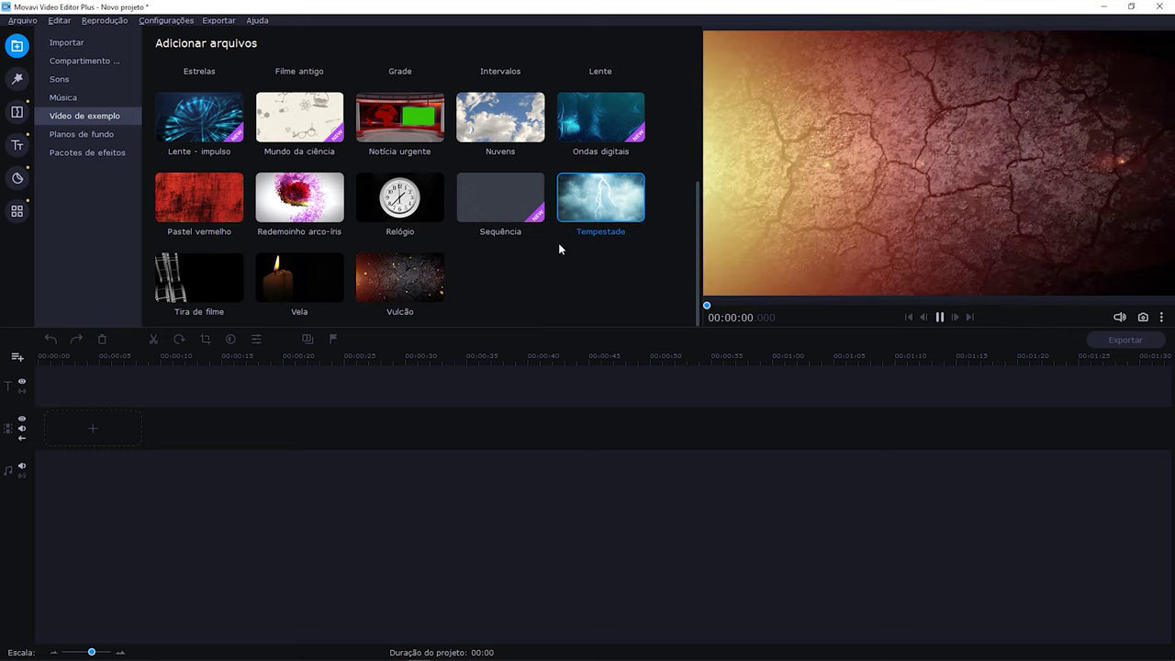
scroll(562, 257, up, 1)
scroll(562, 259, up, 4)
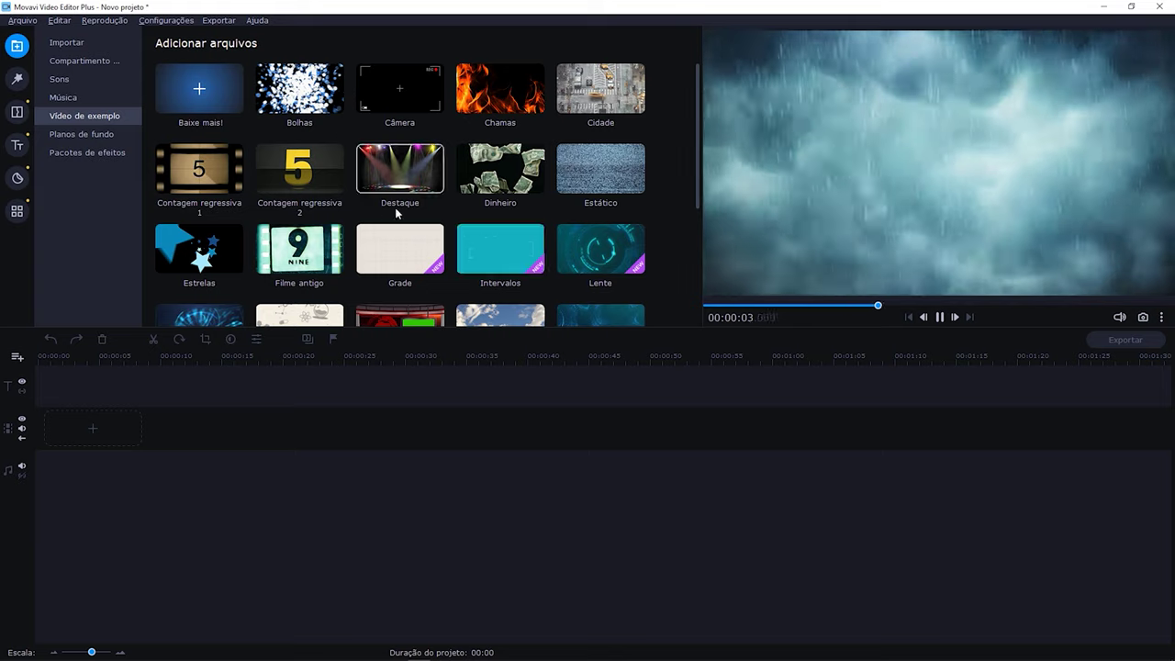
Preview the Cinza, Comercial and Câmera images in the Planos de fundo collection.
click(92, 134)
click(308, 172)
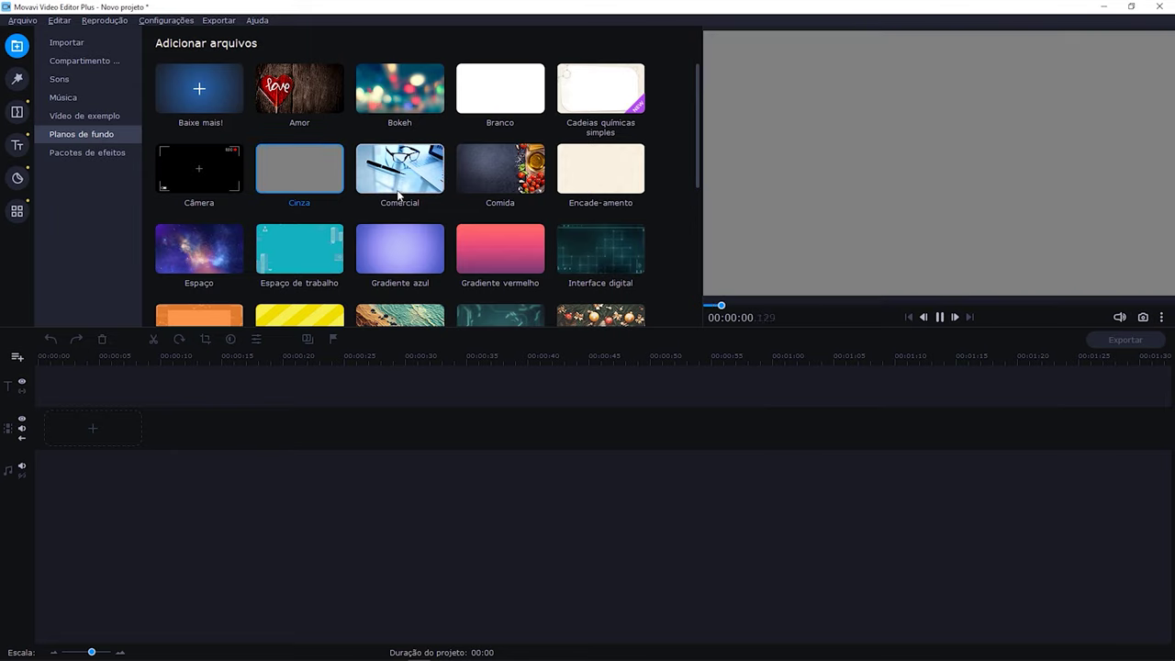
click(406, 180)
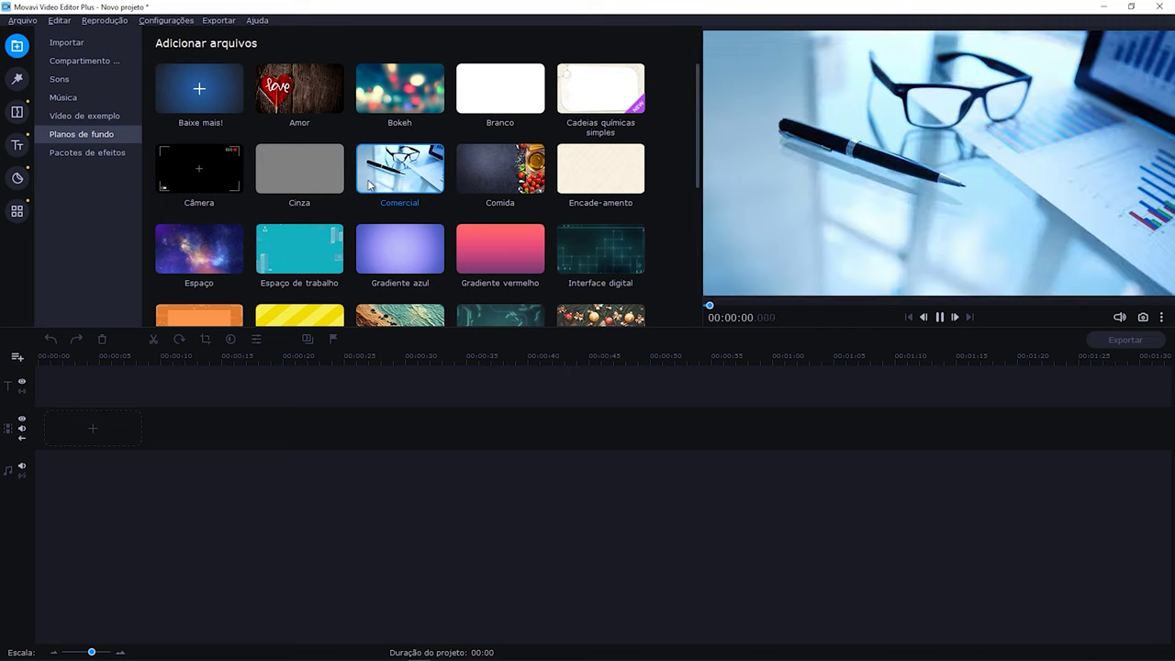
click(212, 178)
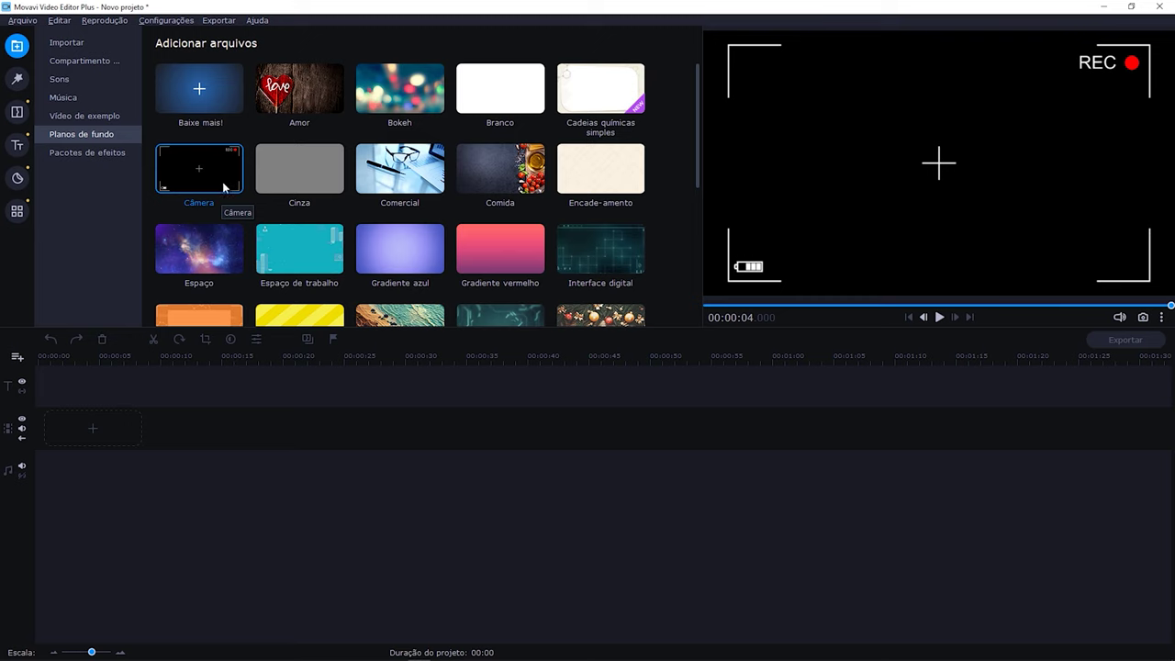
Add the Câmera background to the video track and extend its clip to about 25 seconds.
double_click(225, 189)
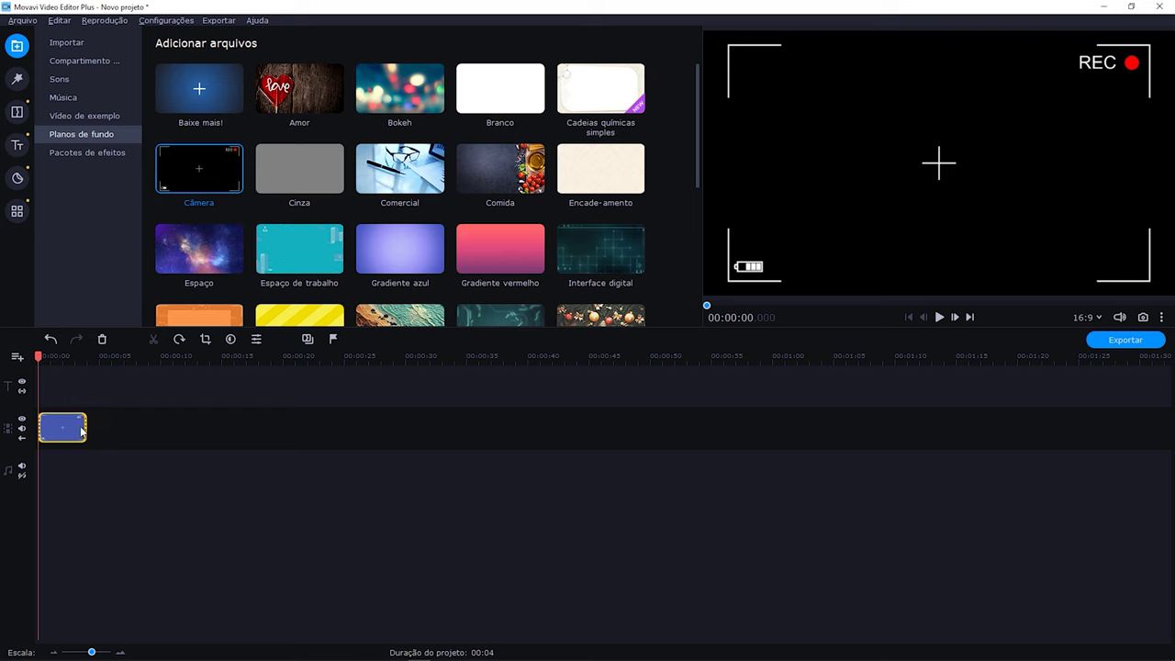
drag(84, 428, 304, 438)
click(206, 356)
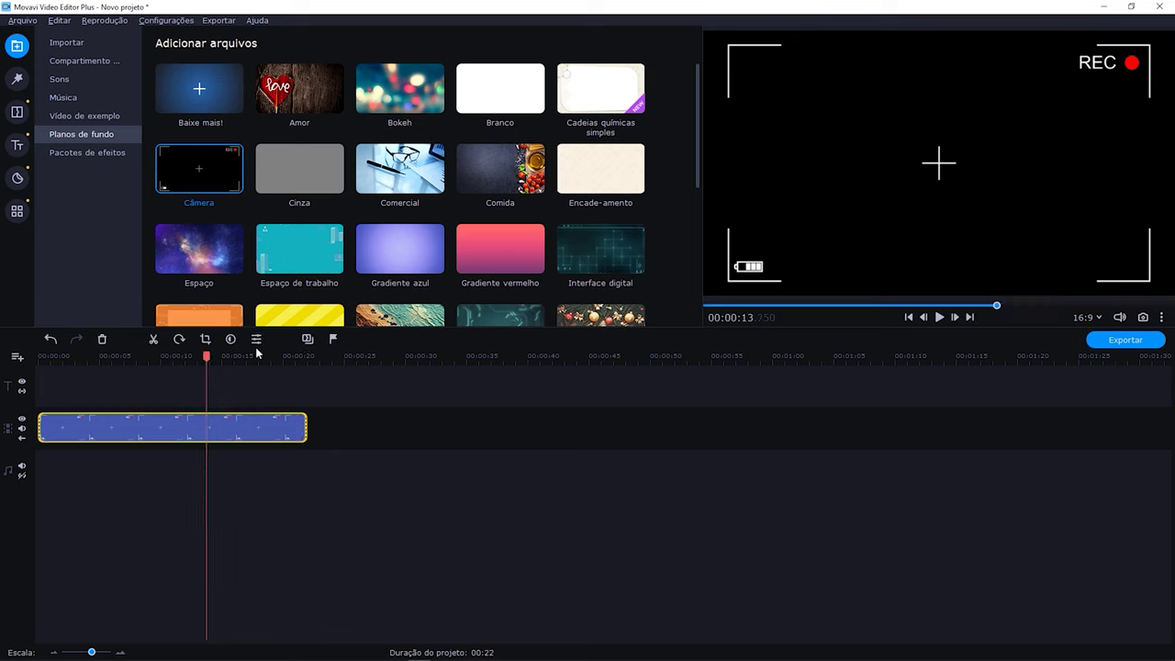
click(242, 424)
key(Delete)
drag(199, 174, 345, 429)
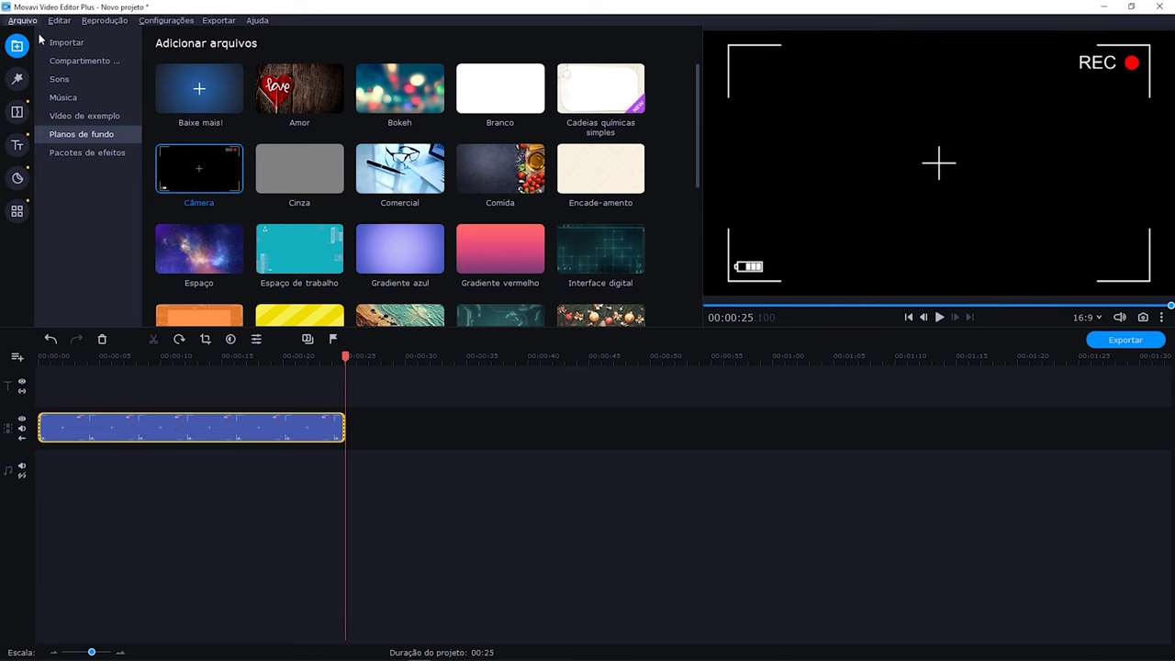
Insert CanonSL3.mp4 from the media bin at the start of the video track, ahead of the Câmera background clip.
click(74, 61)
drag(305, 99, 96, 459)
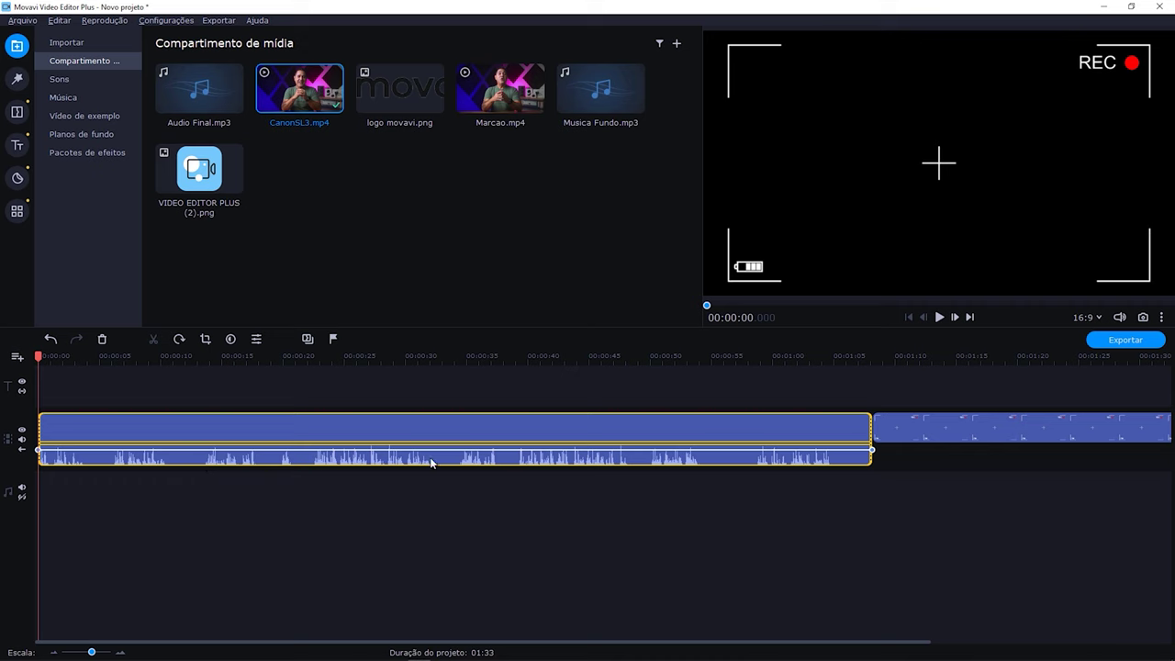
click(781, 464)
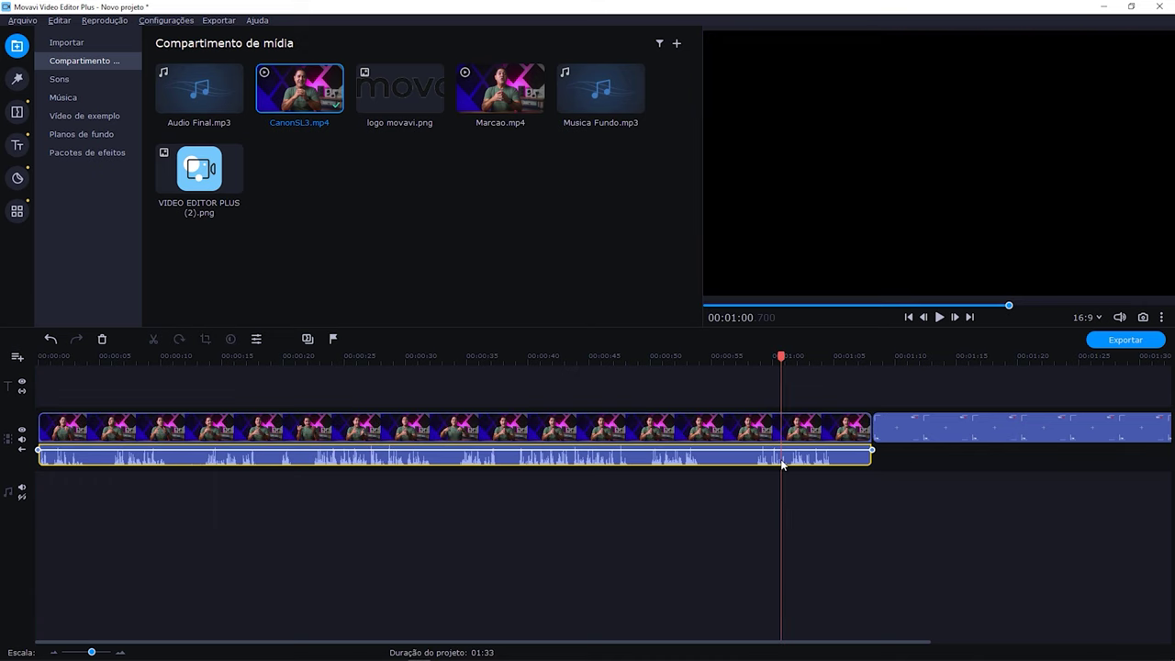
Delete the CanonSL3 clip's audio and overlay the Câmera background above the video from the timeline start, extended to the video's full length.
key(Delete)
click(918, 423)
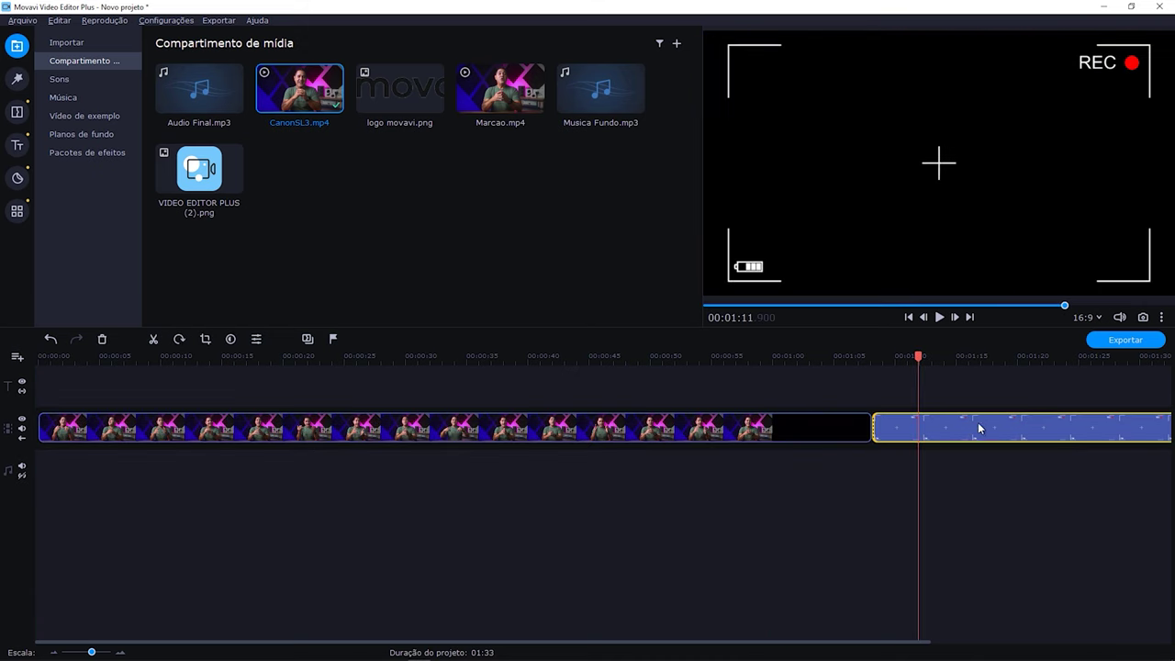
drag(980, 424, 146, 438)
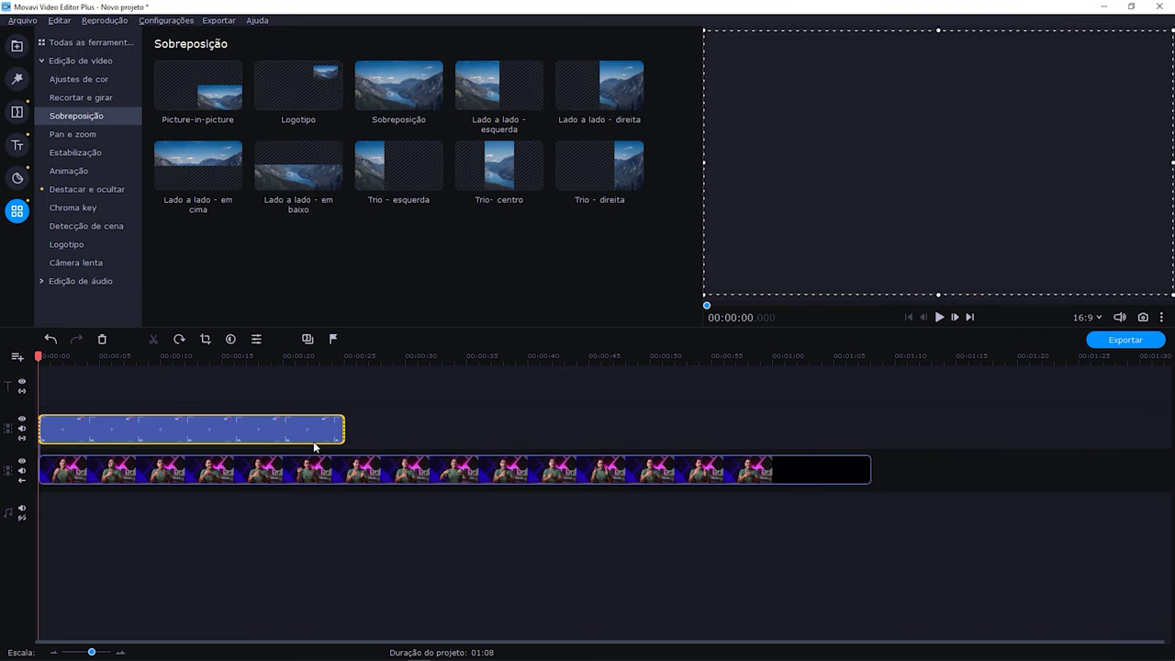
drag(474, 442, 871, 431)
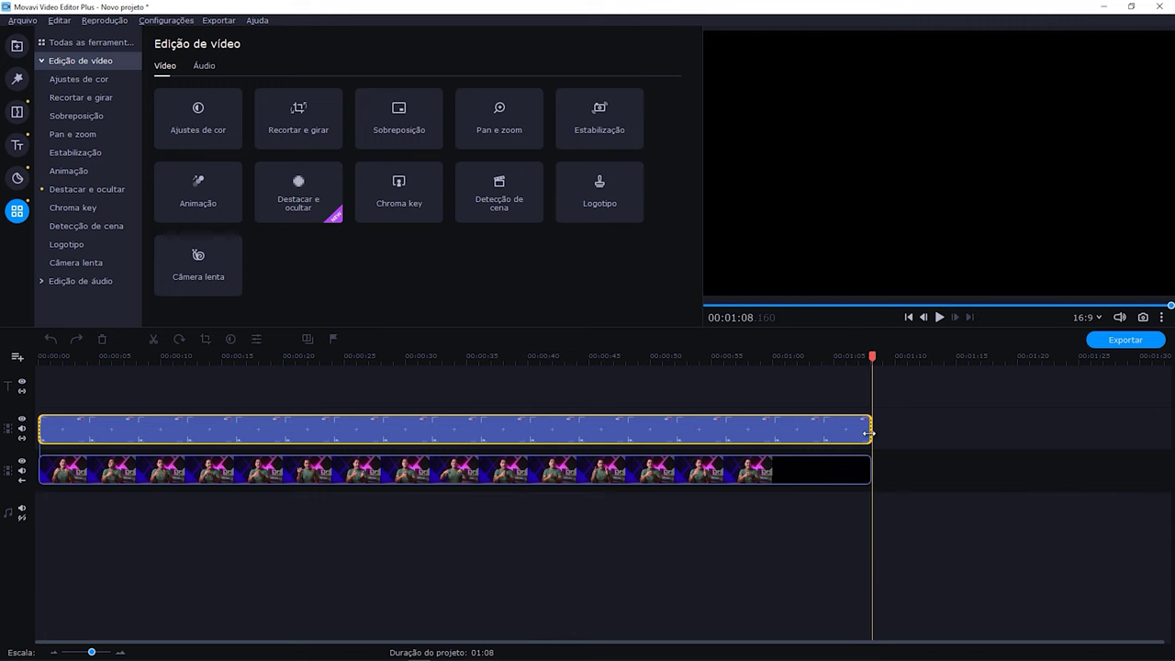
Play the video with its Câmera overlay from about 10 seconds to check the combined picture.
click(163, 357)
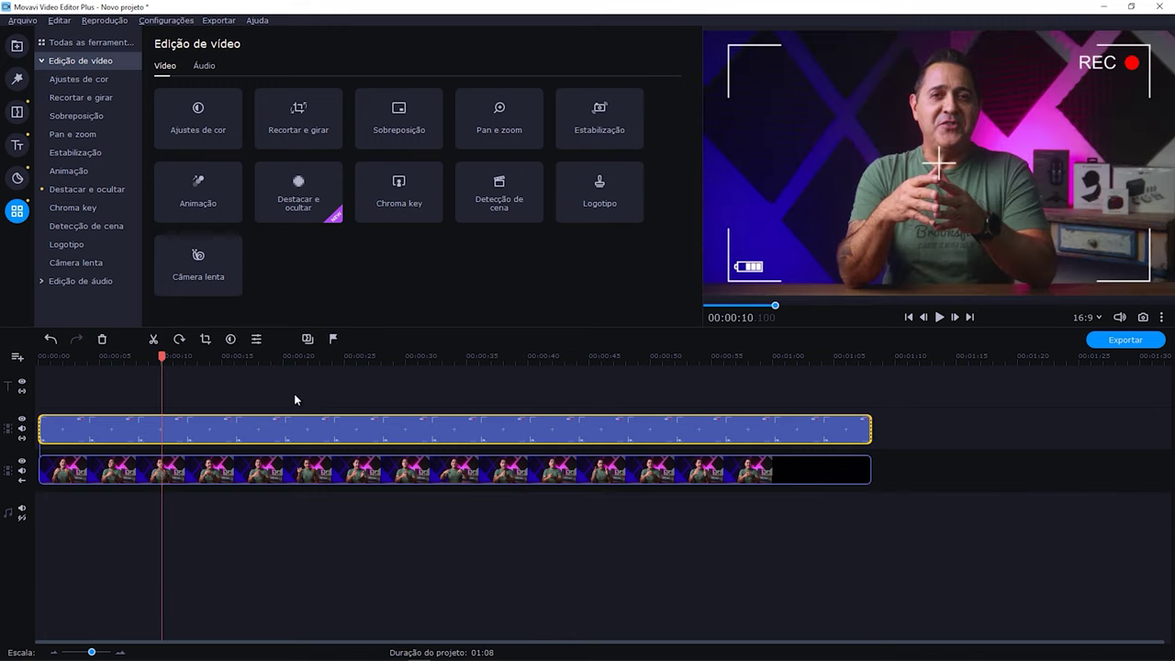
key(space)
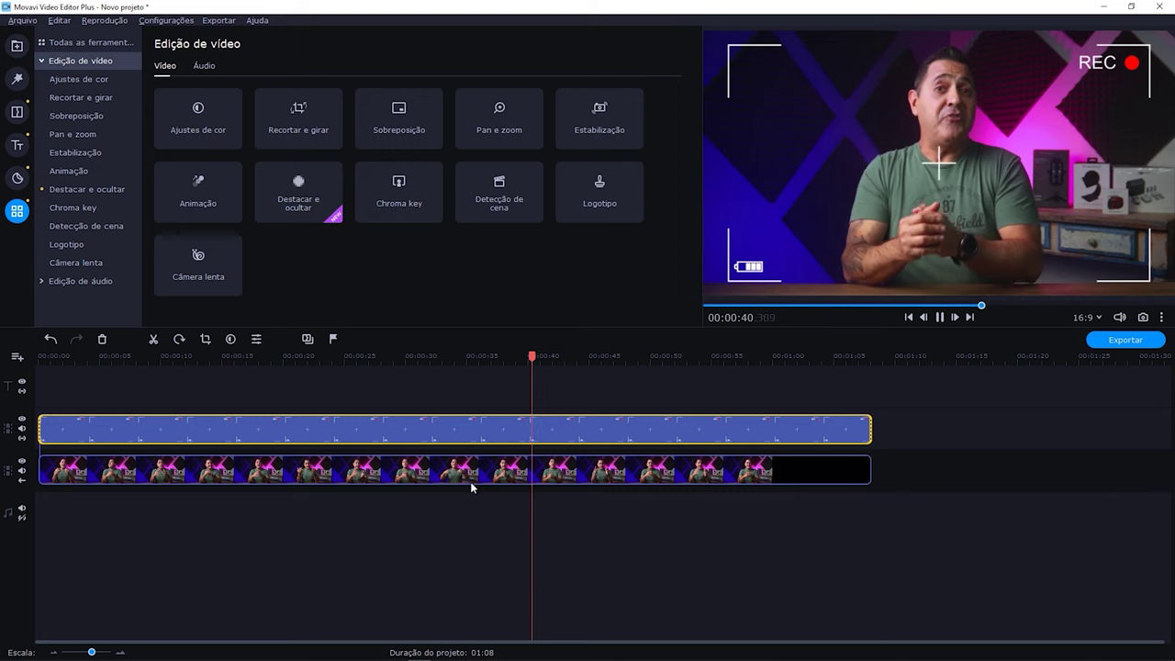
key(space)
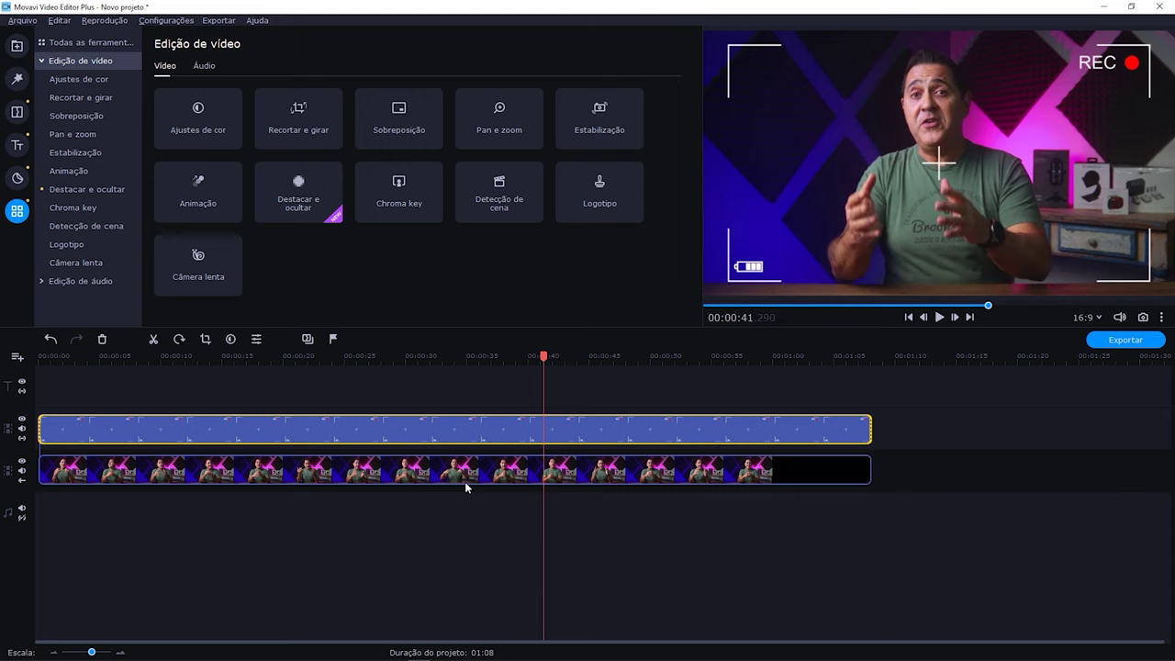
Delete the Câmera background clip from the overlay track.
click(413, 496)
click(375, 434)
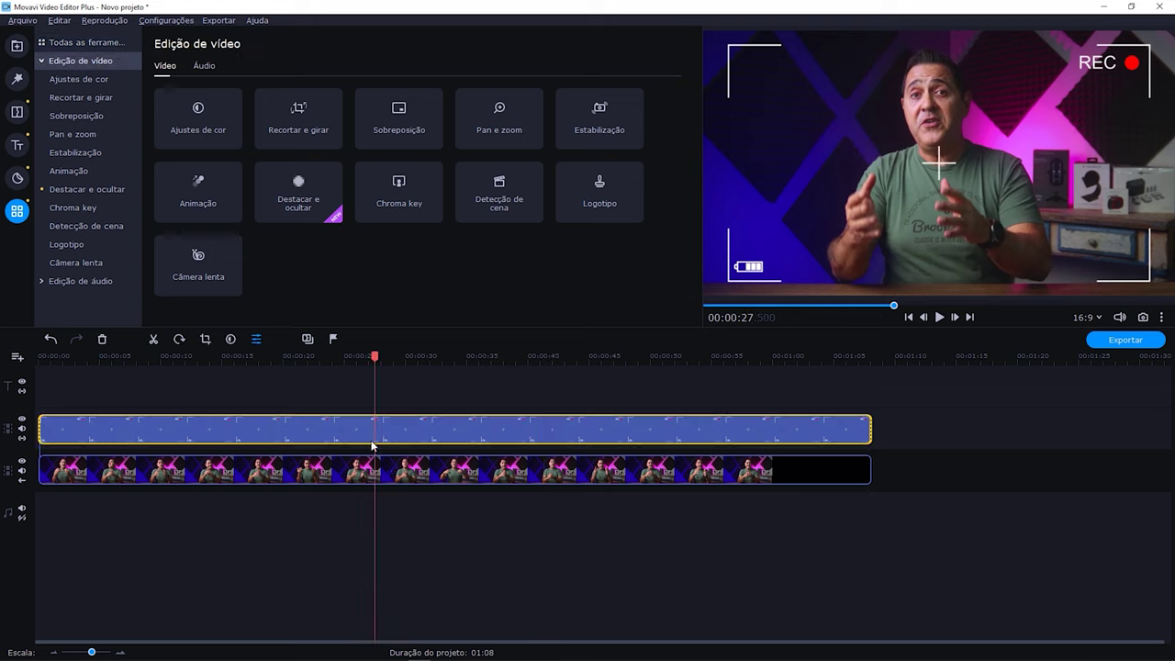
key(Delete)
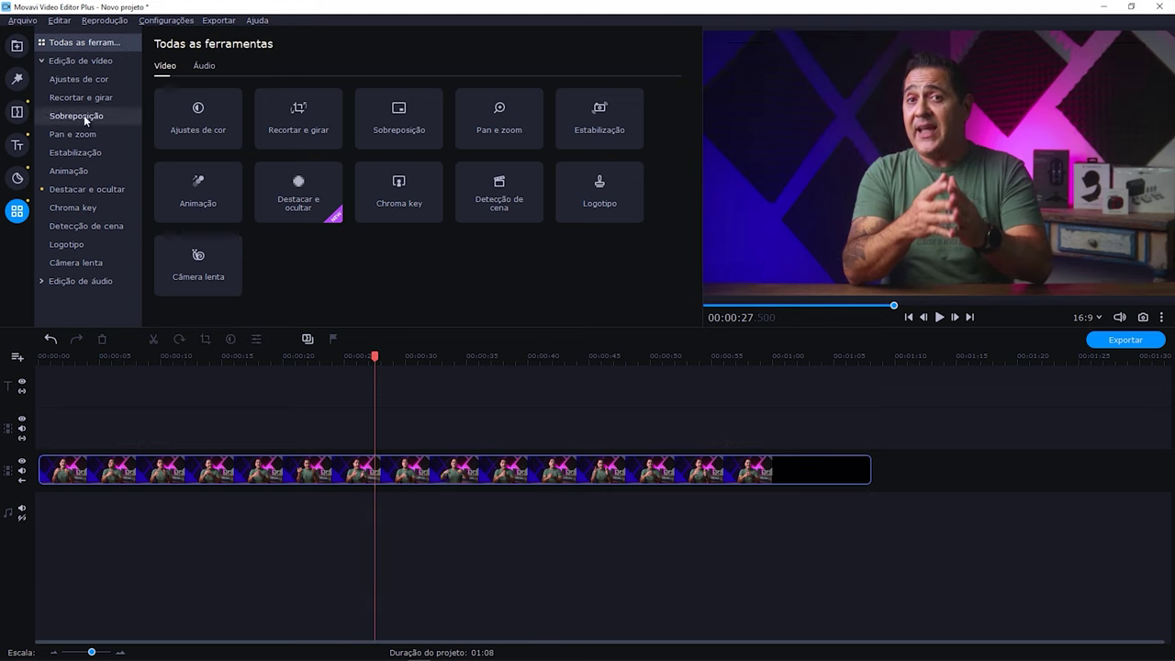
Look through the downloadable packs in the Pacotes de efeitos collection and open the Theater Pack.
click(17, 46)
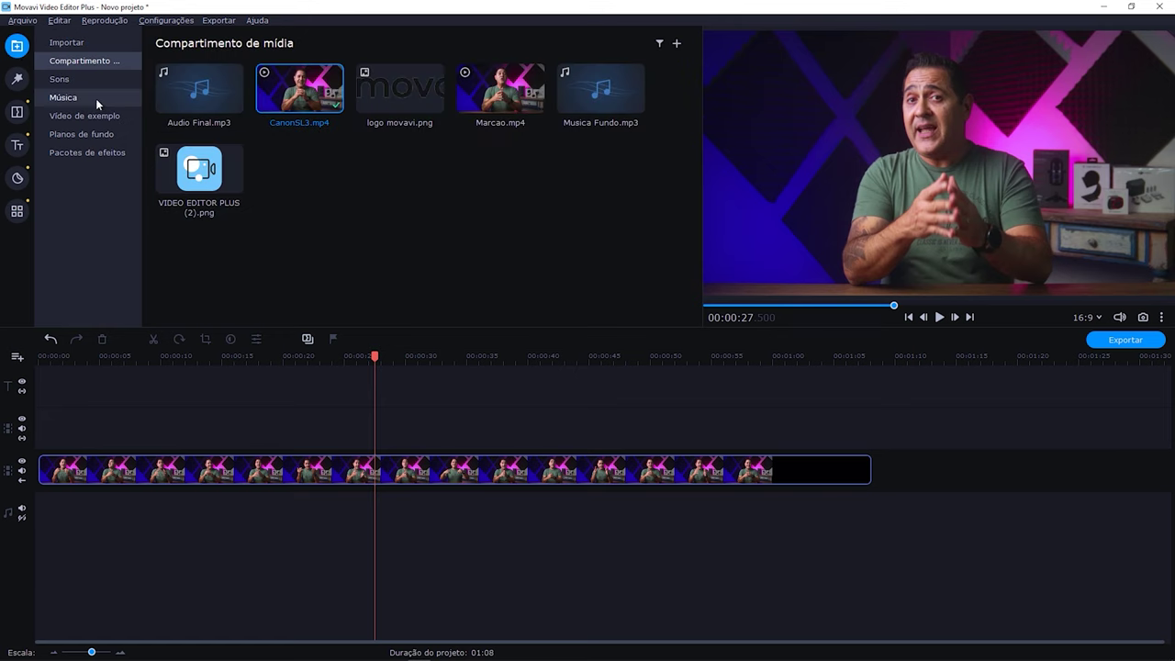
click(90, 152)
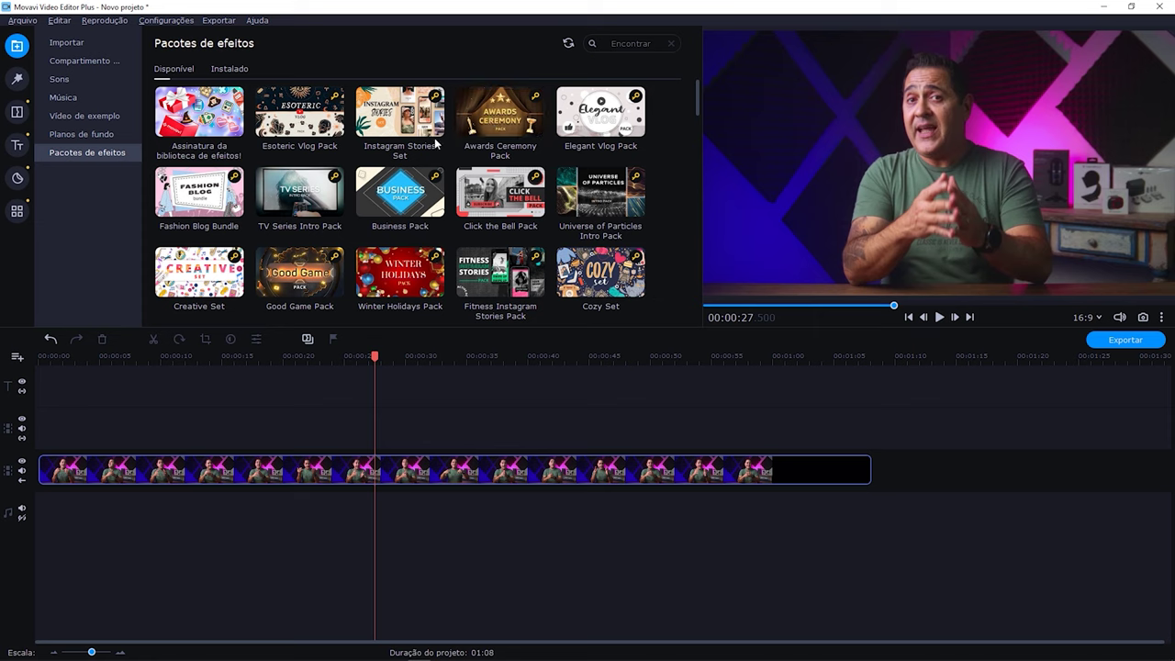
scroll(670, 167, down, 3)
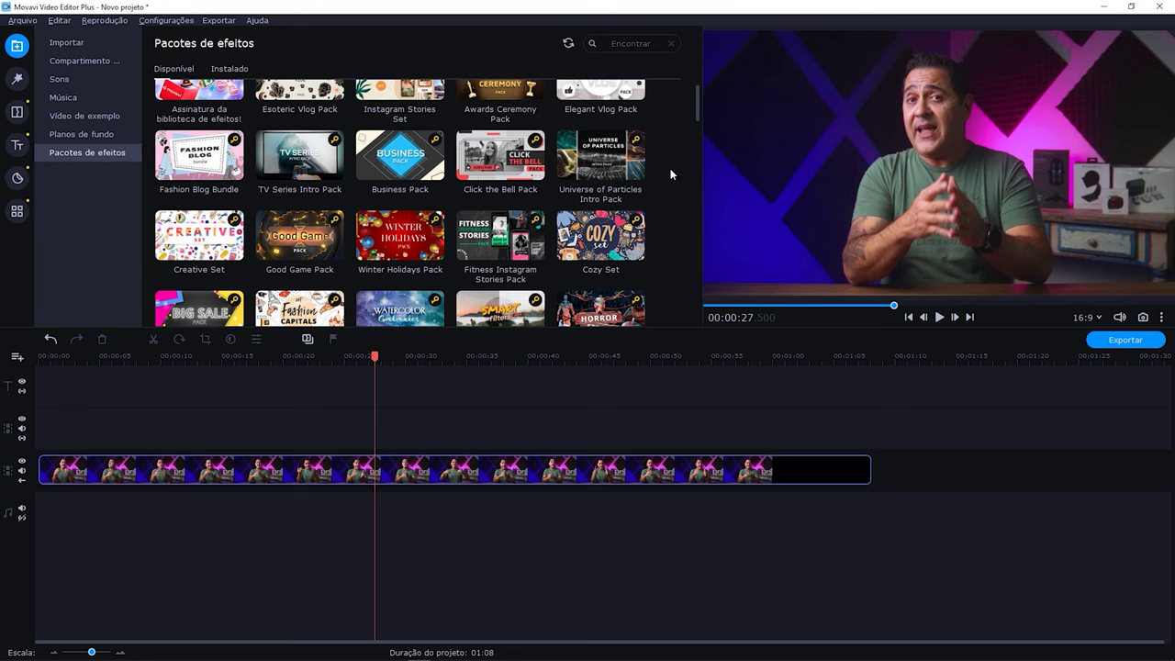
scroll(669, 176, down, 5)
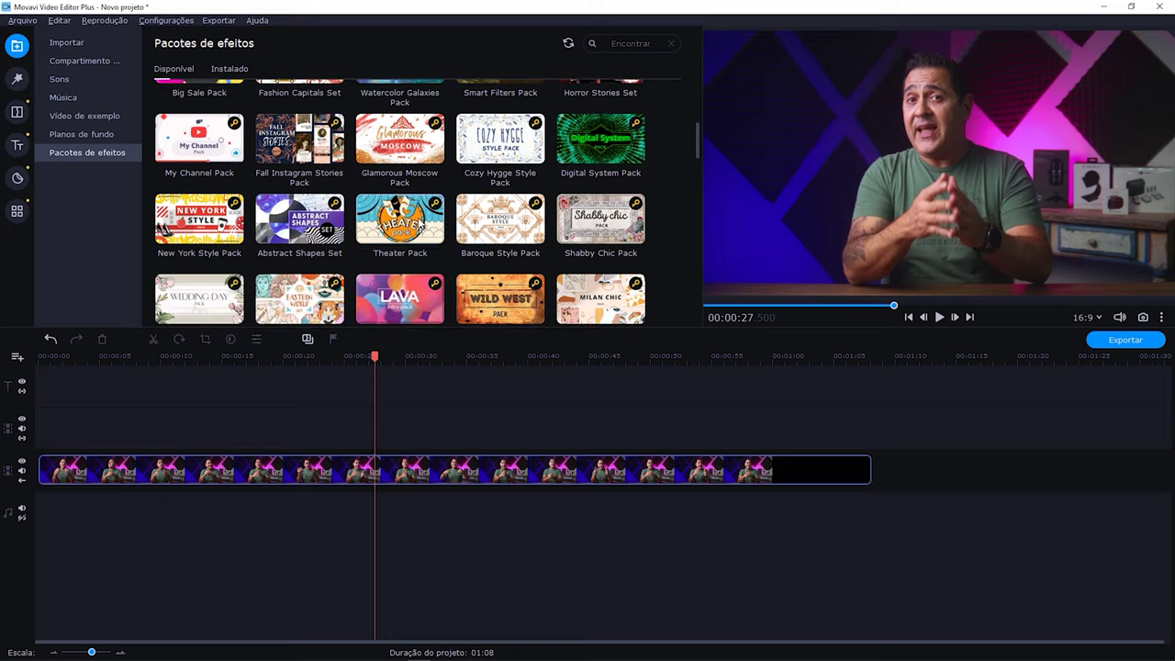
click(420, 223)
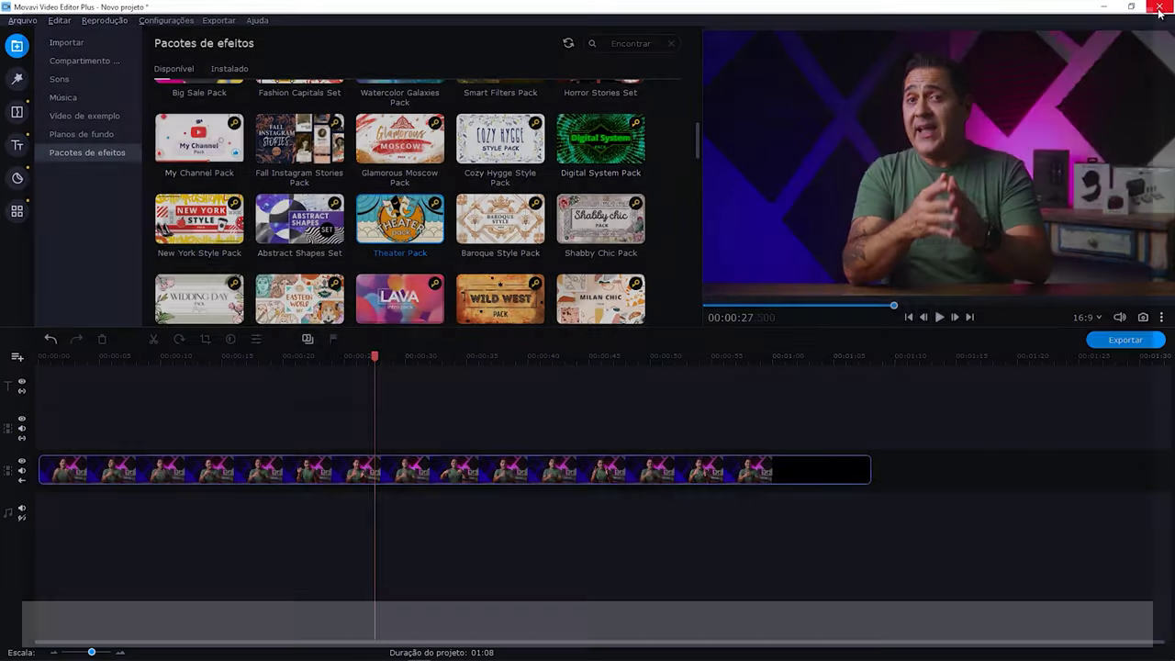
scroll(424, 237, down, 5)
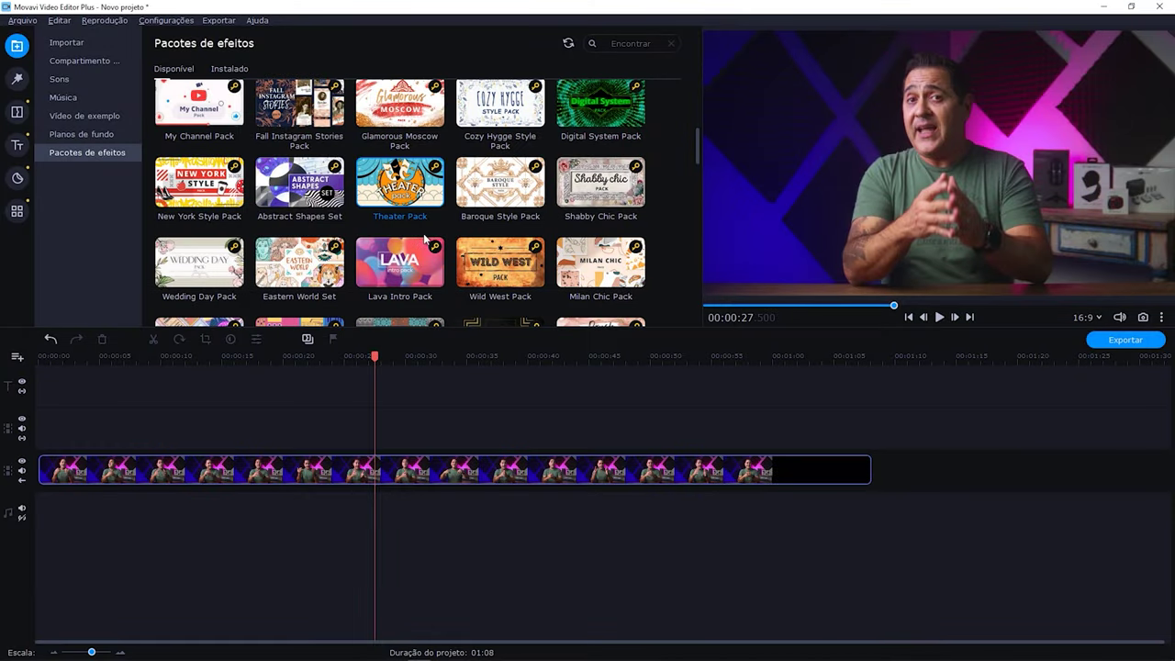
scroll(424, 237, up, 5)
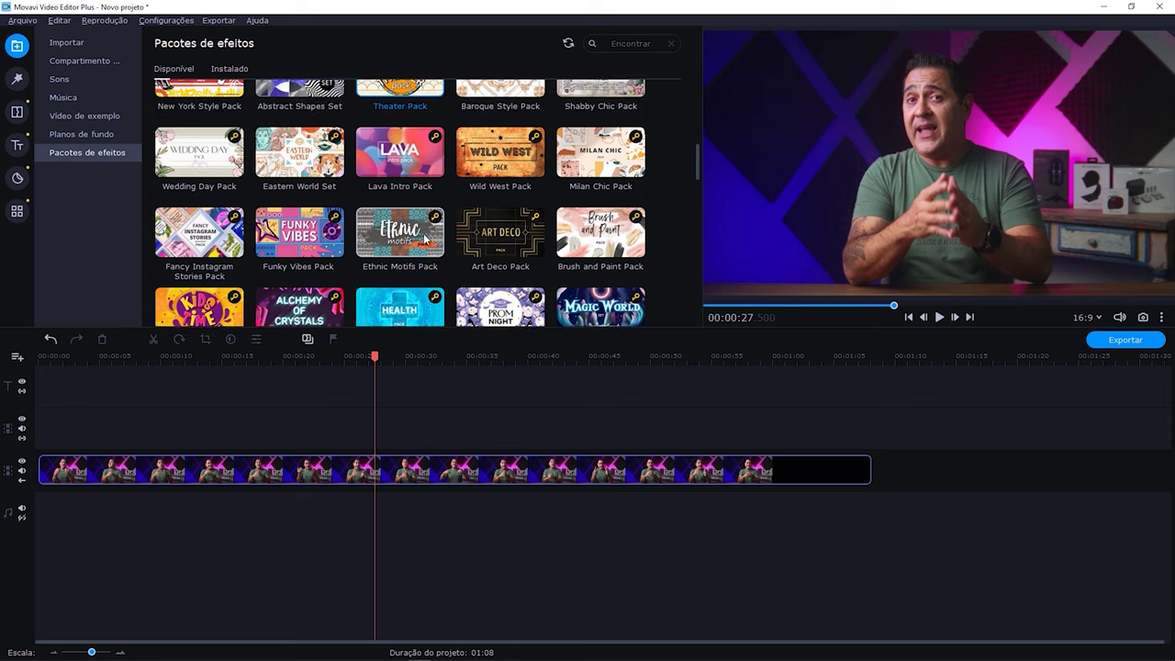
scroll(424, 237, up, 6)
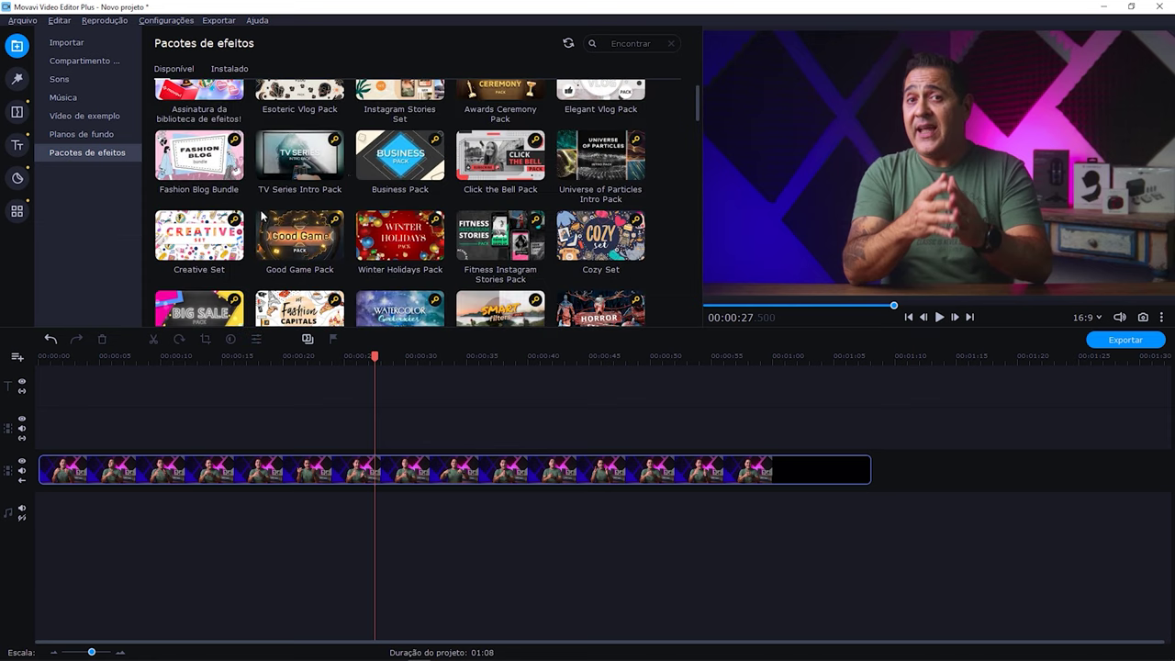
scroll(262, 214, up, 1)
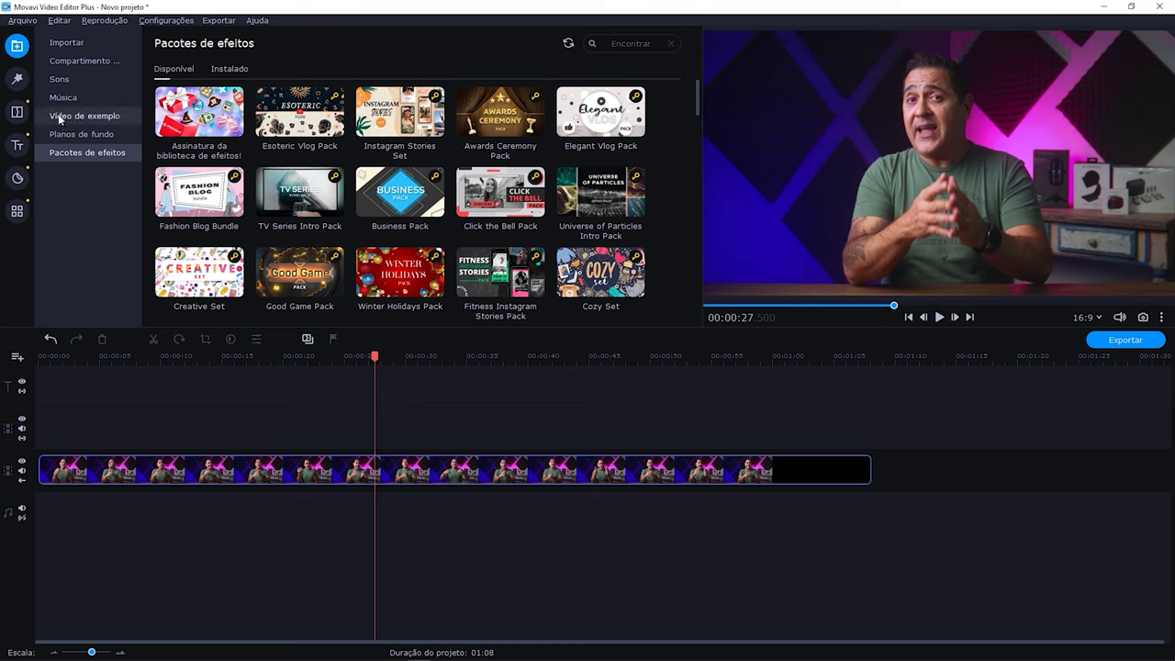
Browse the video filters in the Ruído, Ajustes, Artístico, Desfoque and Filtros de cor categories.
click(16, 81)
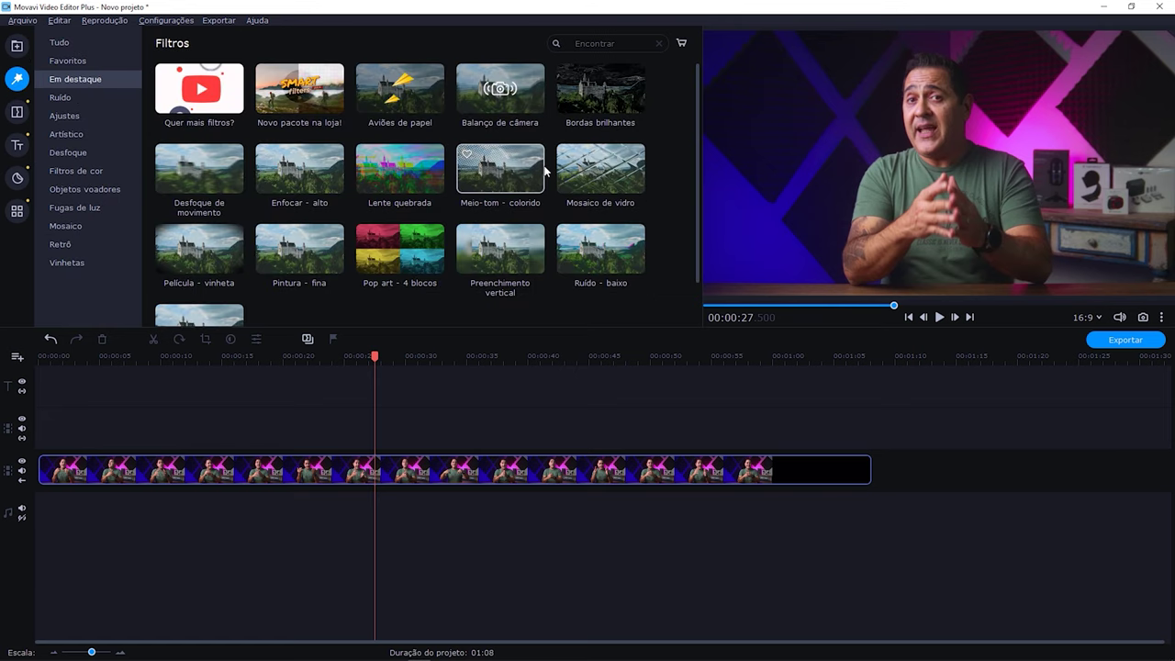
click(62, 98)
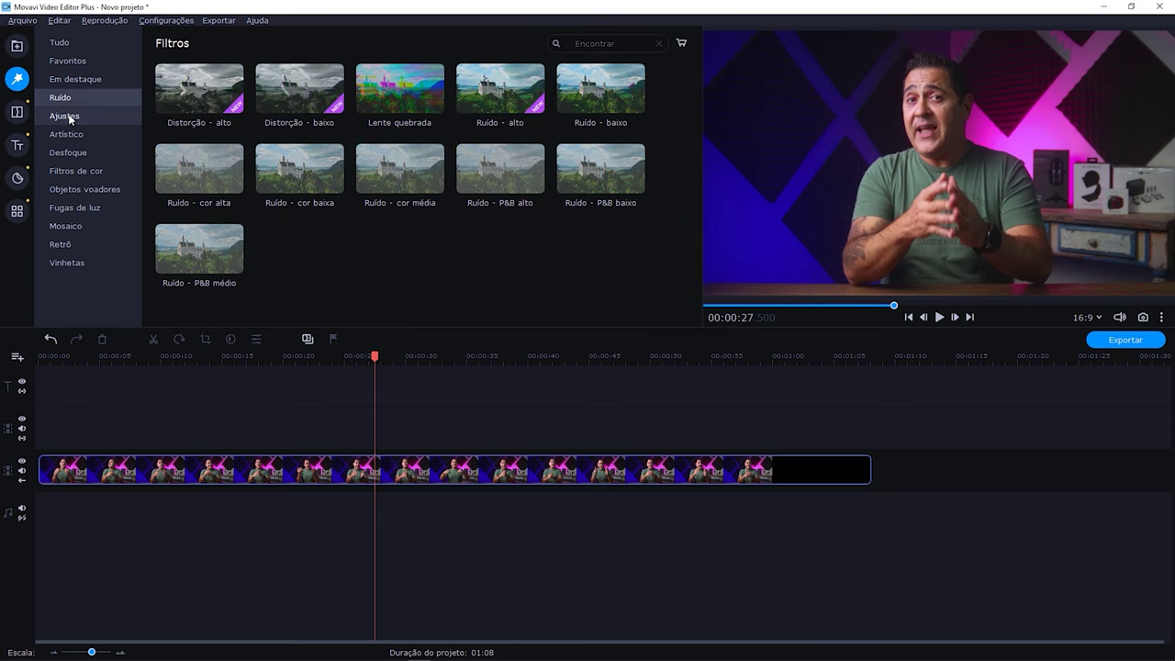
click(64, 116)
click(69, 132)
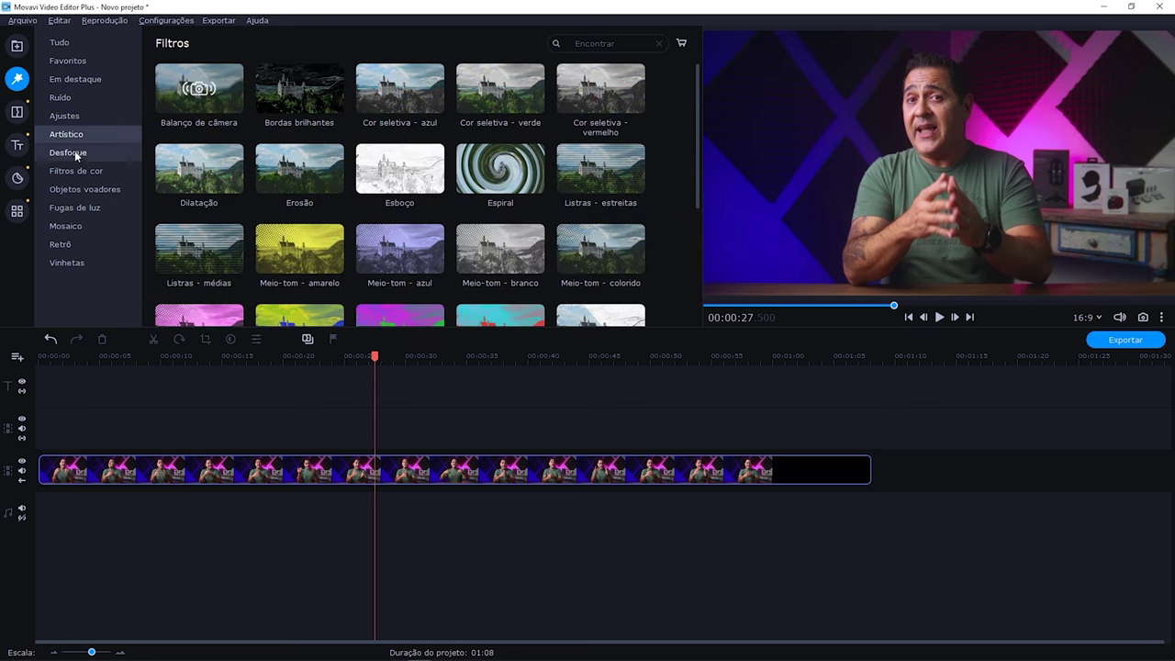
click(75, 152)
click(79, 171)
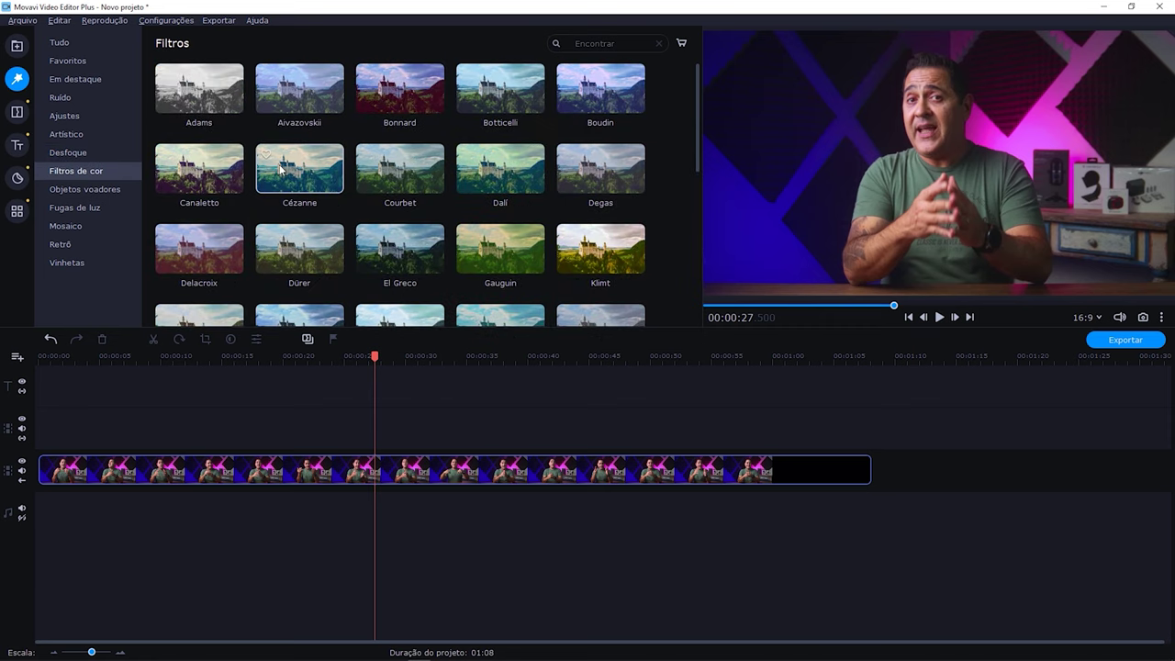
Preview the Bordas brilhantes and Espiral artistic filters, the Fugas de luz 7 filter and the Pixels - pequeno mosaic filter.
click(69, 134)
click(306, 101)
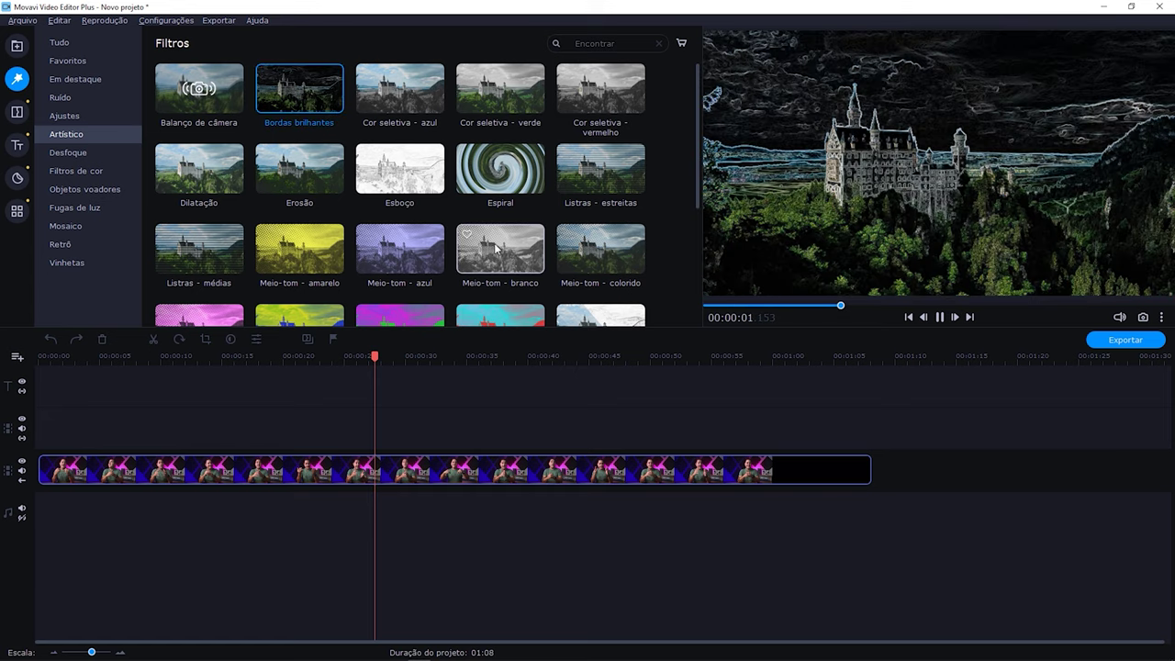
click(506, 198)
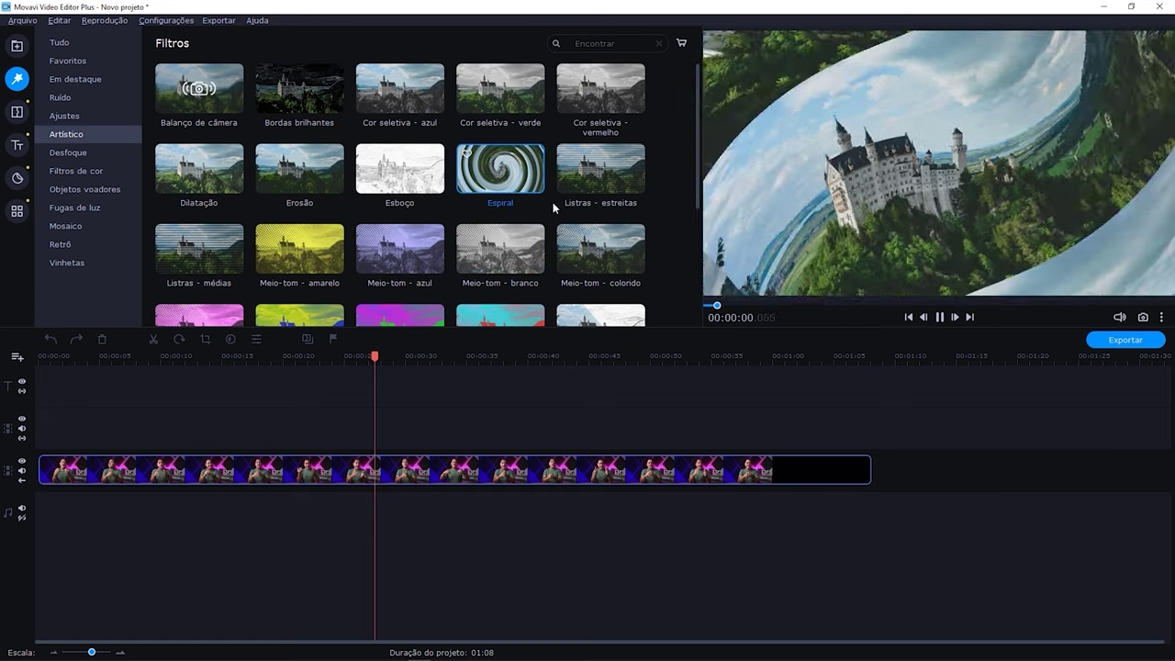
click(76, 208)
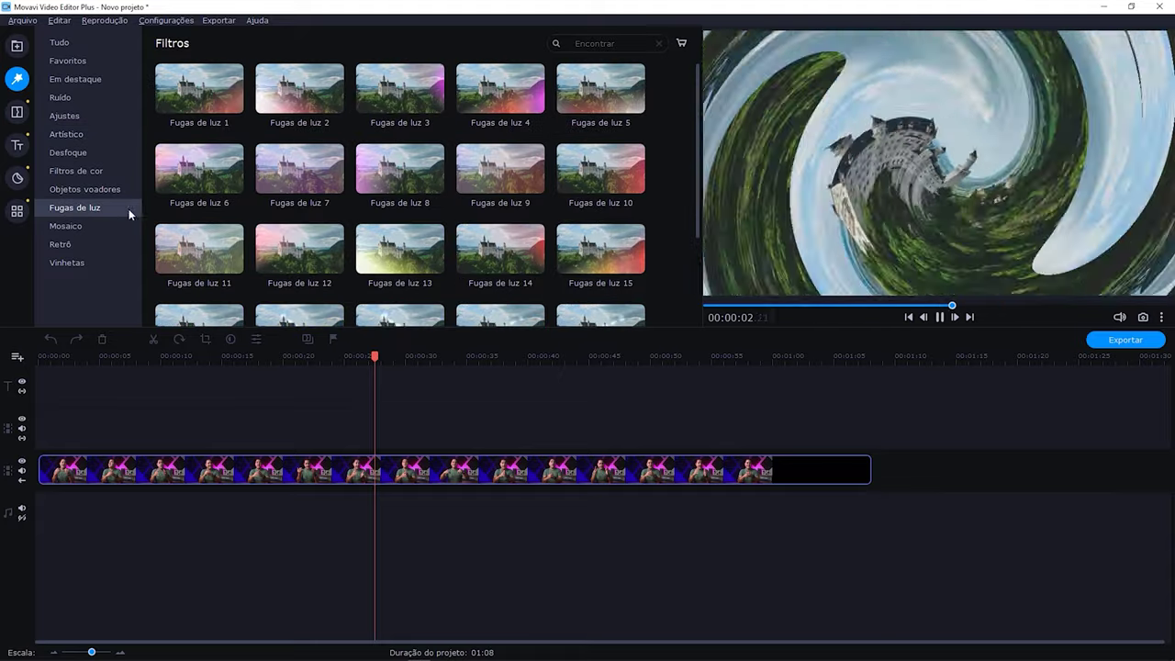
click(277, 190)
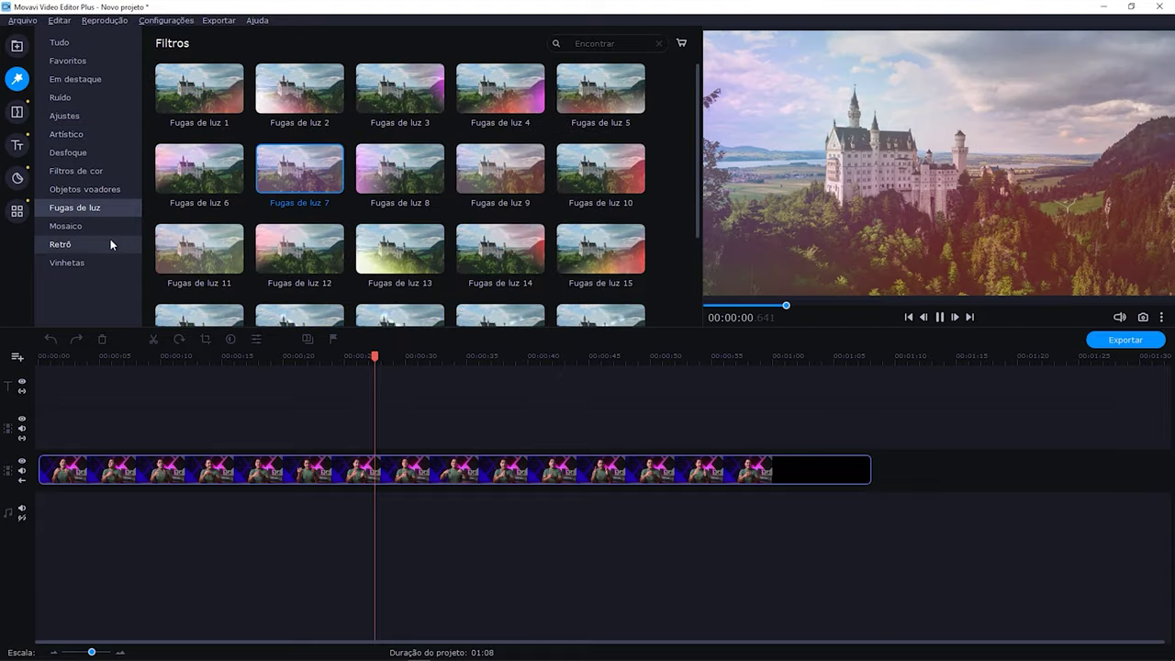
click(78, 227)
click(305, 187)
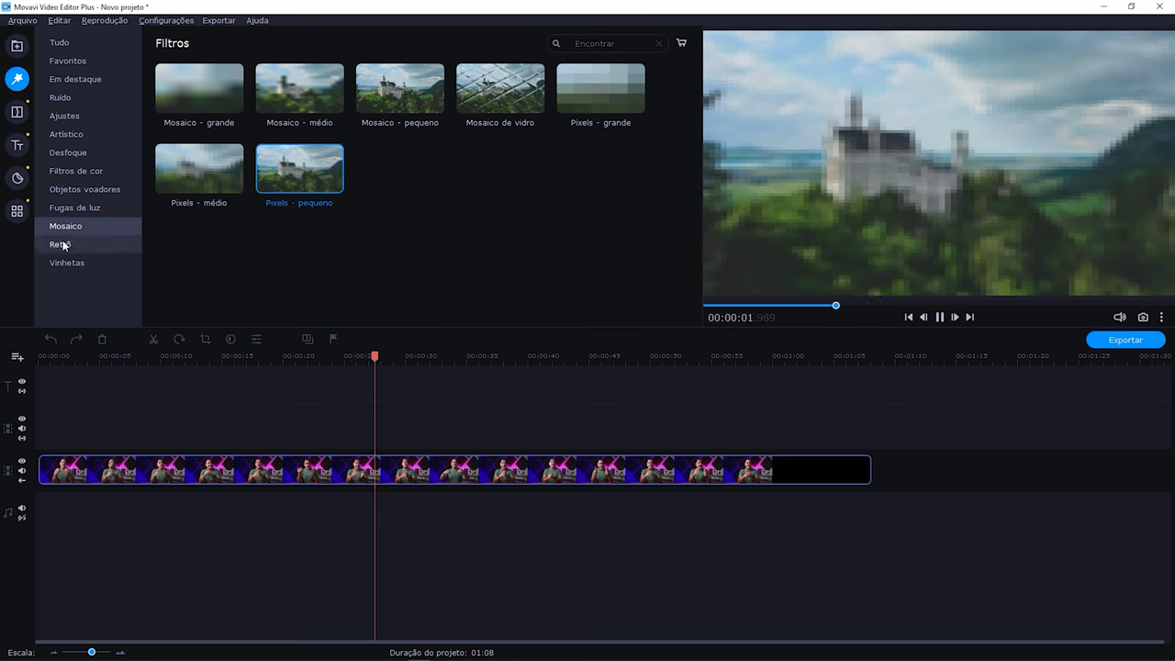
Preview the Retrô film filters, including Película - riscos and Película - sépia.
click(61, 244)
click(282, 101)
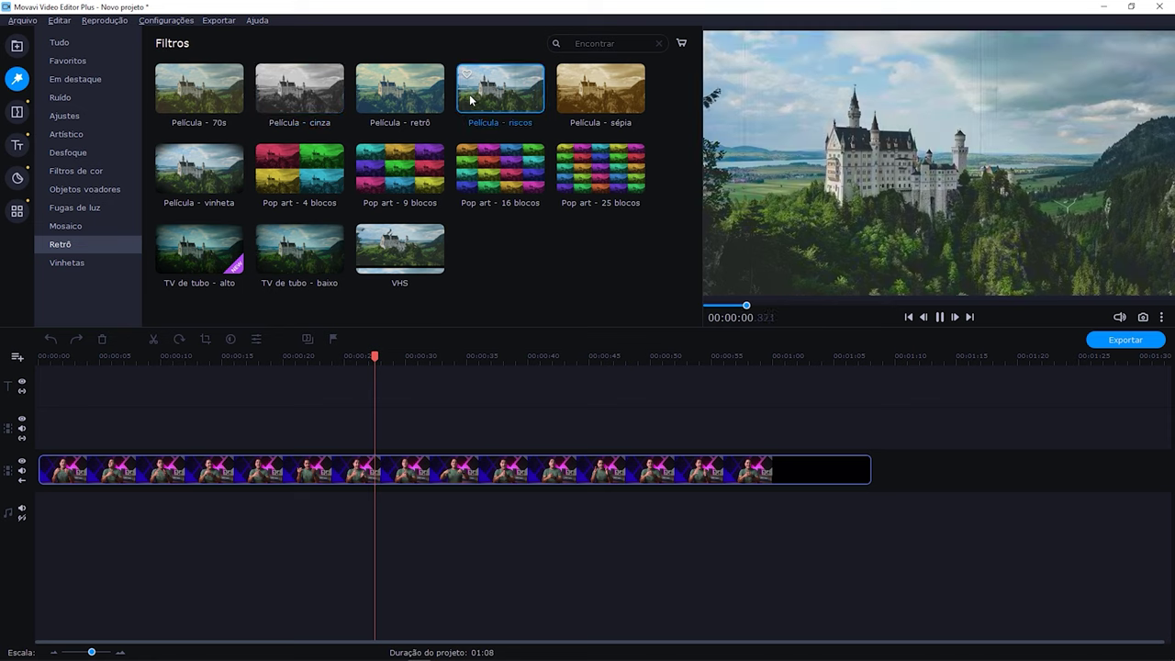
click(585, 93)
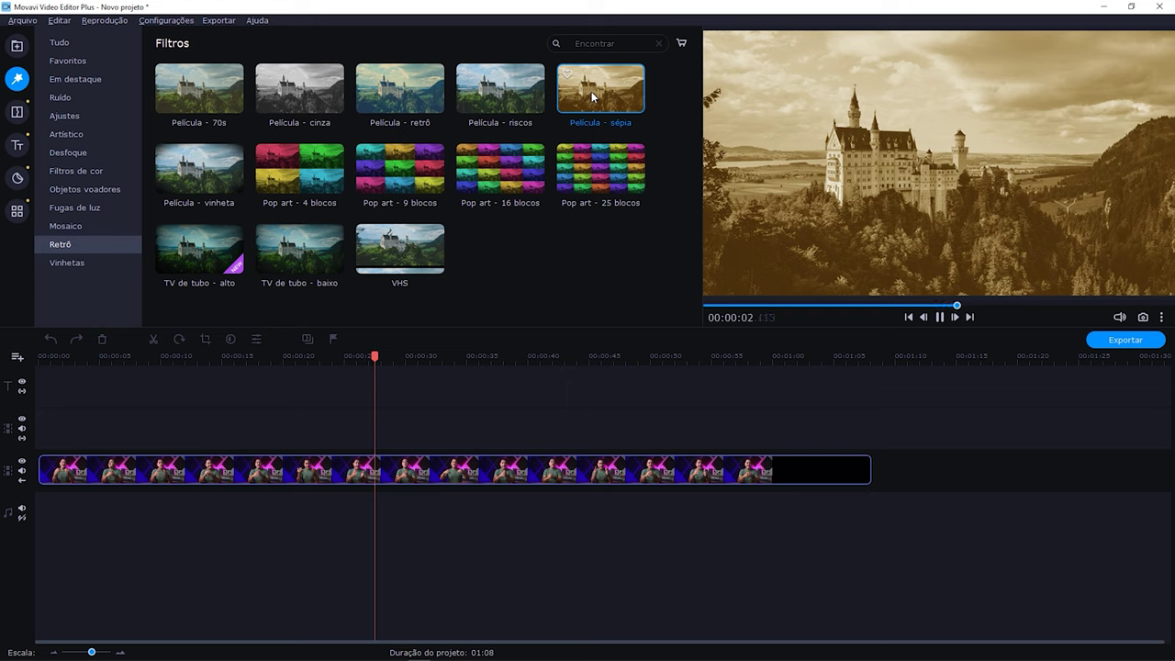
Try the Película - sépia filter on the CanonSL3 clip and remove it through the clip's effect properties.
drag(592, 96, 213, 466)
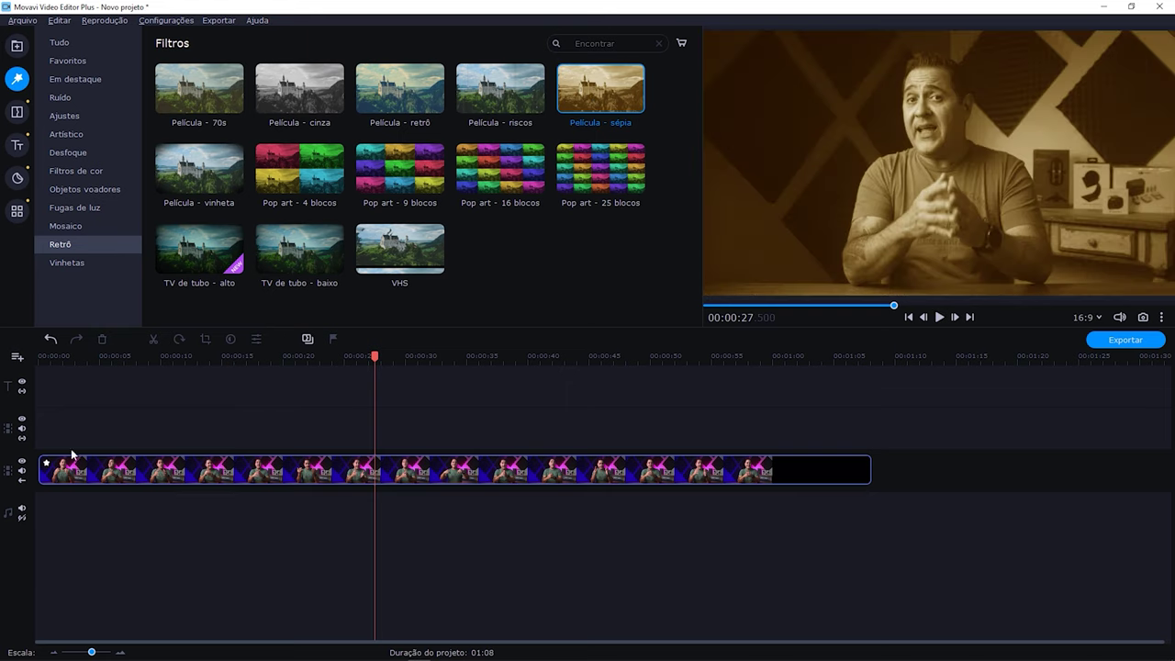
click(45, 468)
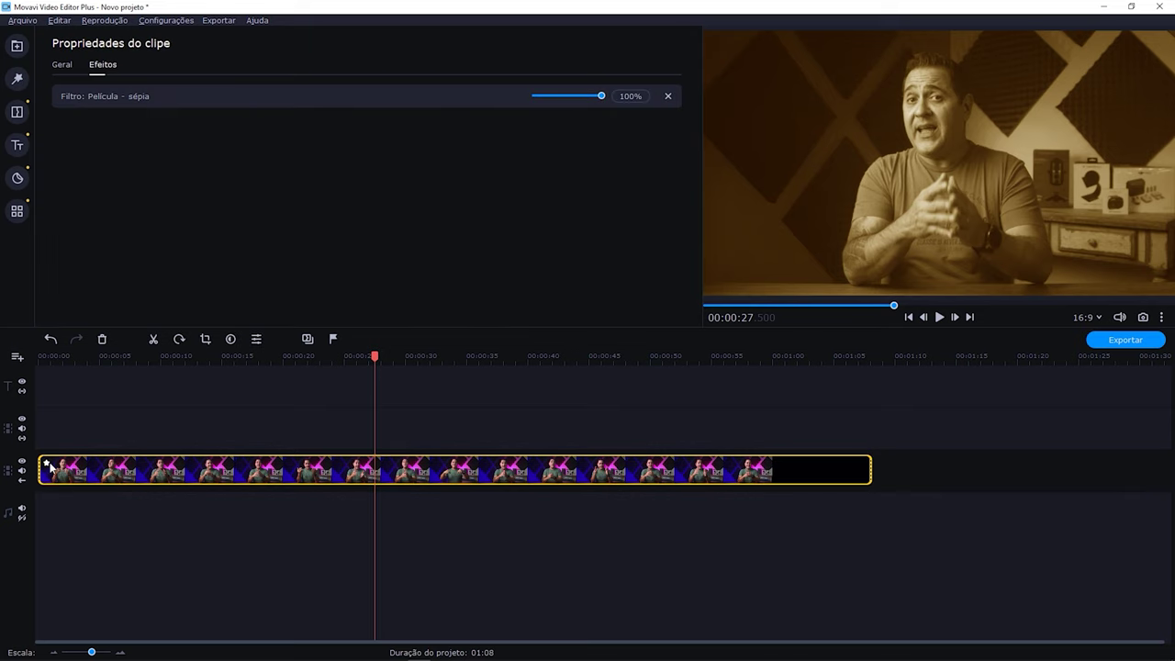
click(666, 97)
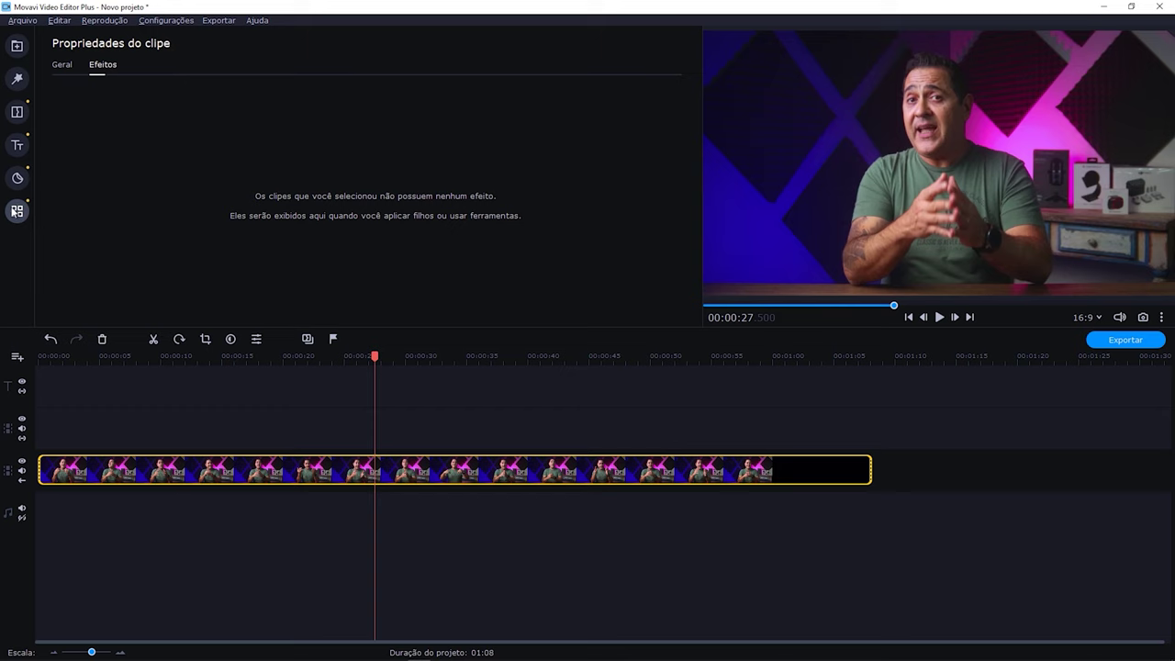
click(62, 66)
Preview the Desfoque dentro transition among the featured transitions and show the Artístico transition category.
click(17, 211)
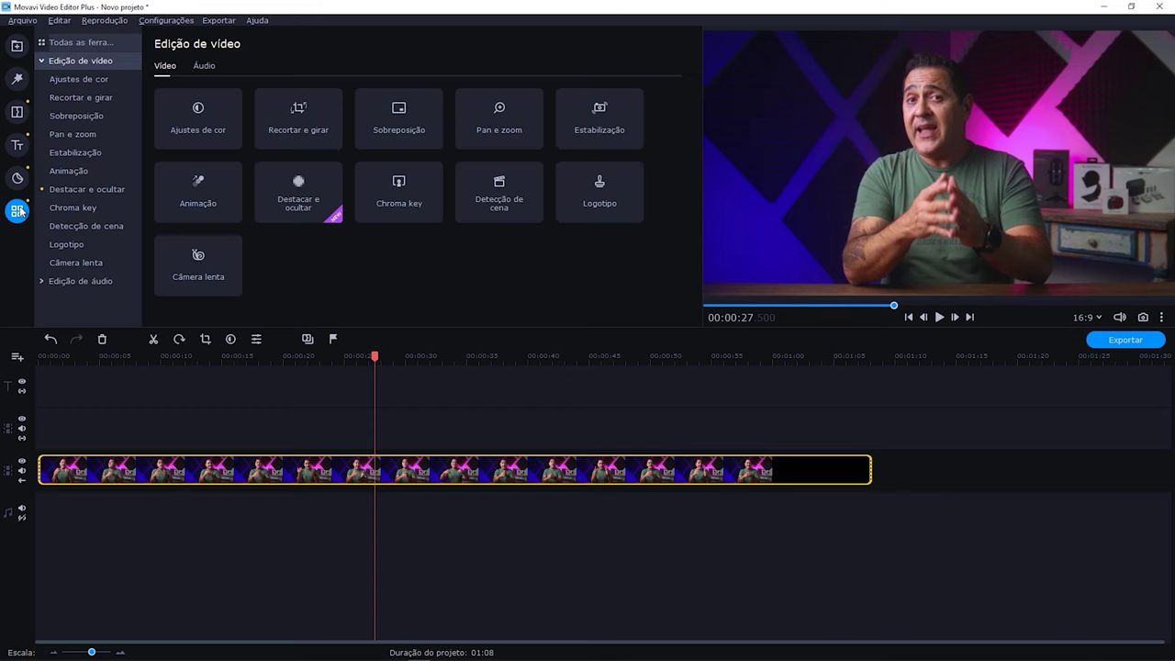
click(16, 114)
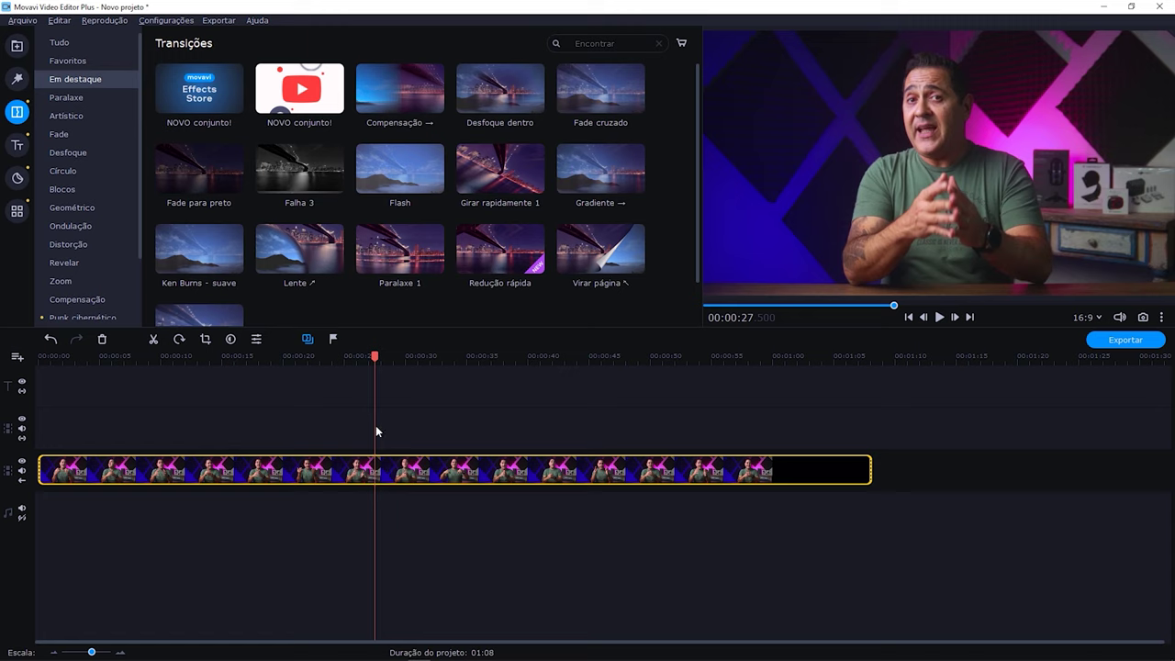
click(468, 115)
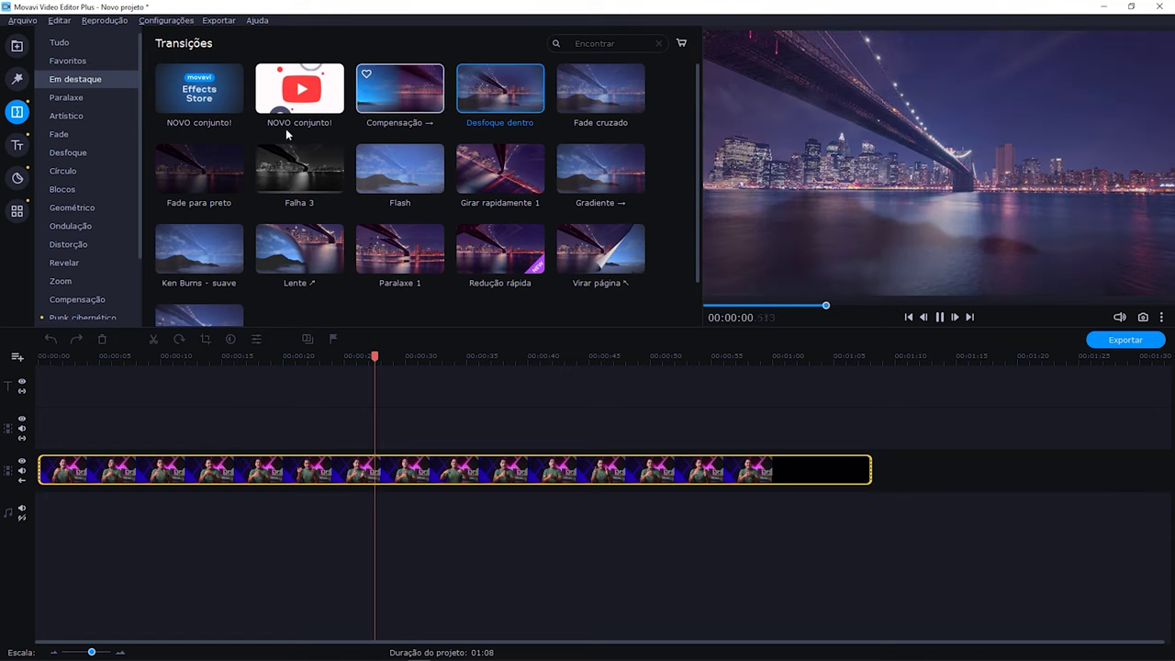
click(73, 115)
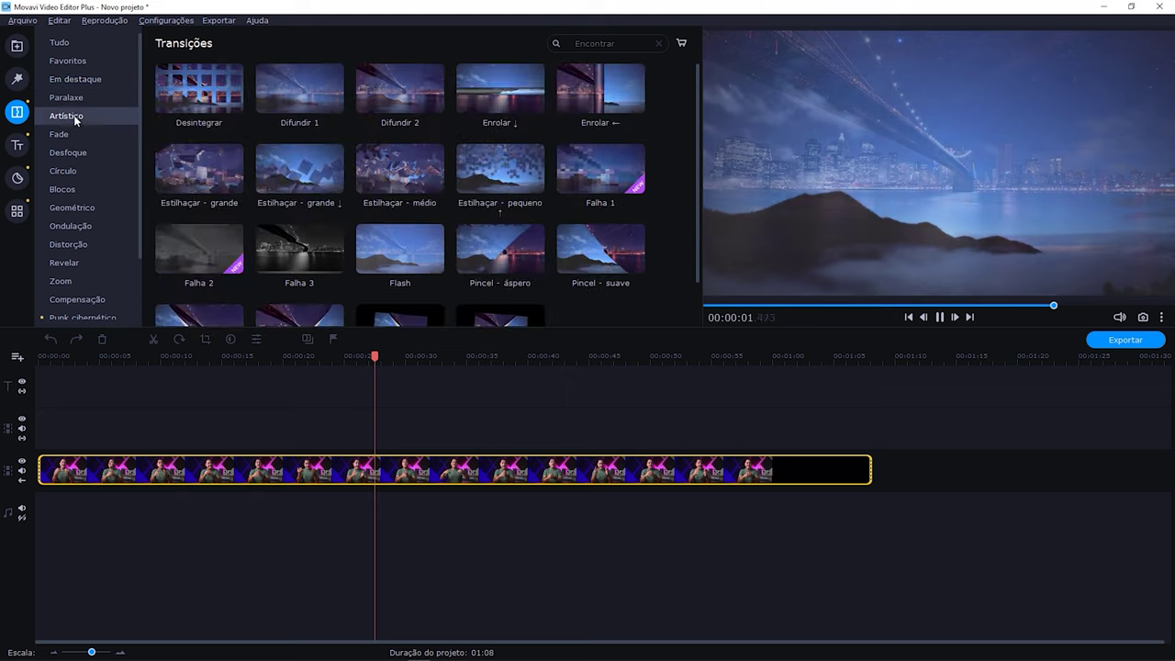
Preview the Estilhaçar - grande ↓ artistic transition and the Fade cruzado and Gradiente ↑ fade transitions.
click(321, 194)
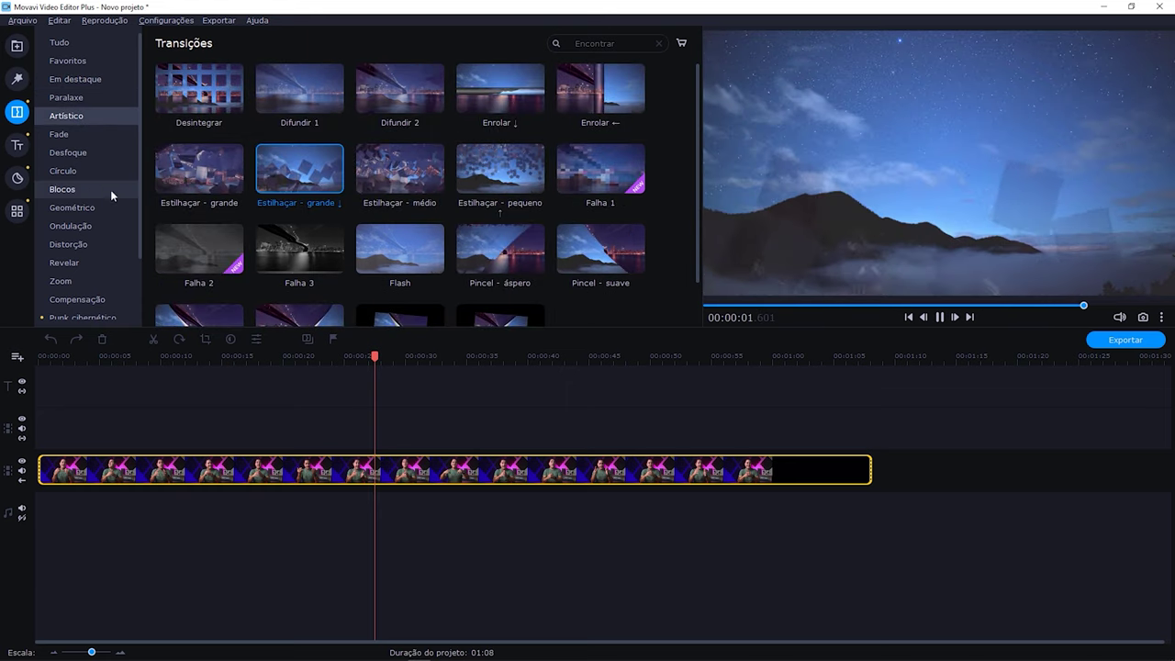
click(71, 134)
click(183, 112)
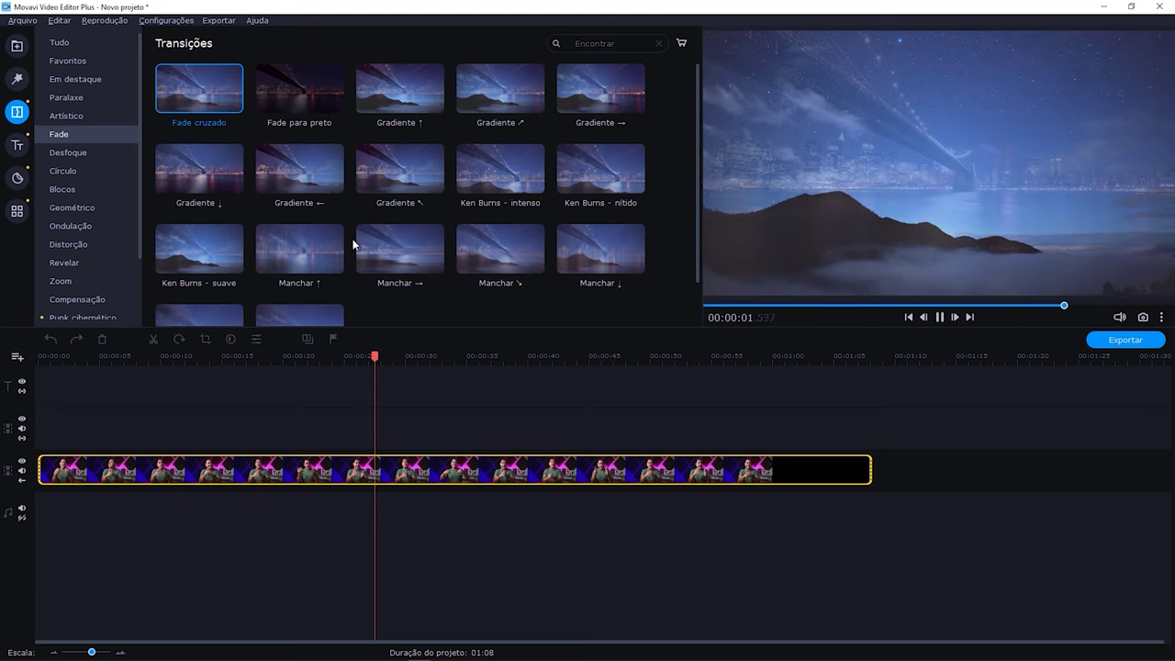
click(418, 115)
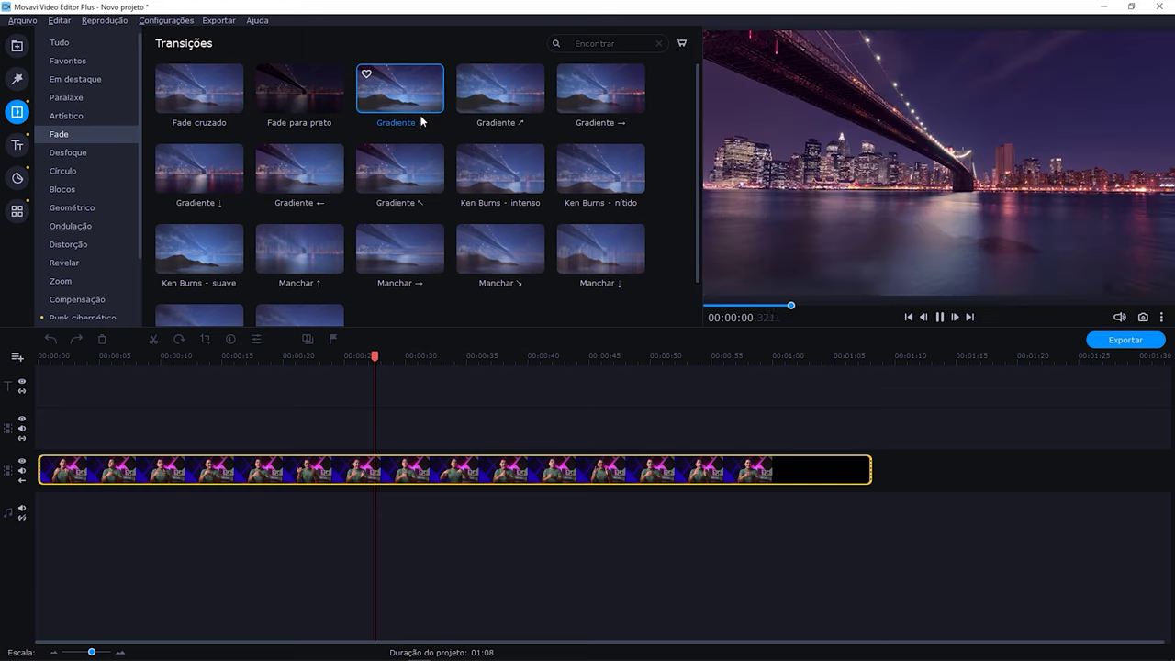
Browse the Zoom transitions and preview Compensação ←, Girar rapidamente 1, Girar rapidamente 4 and Desfoque dentro-fora.
click(61, 281)
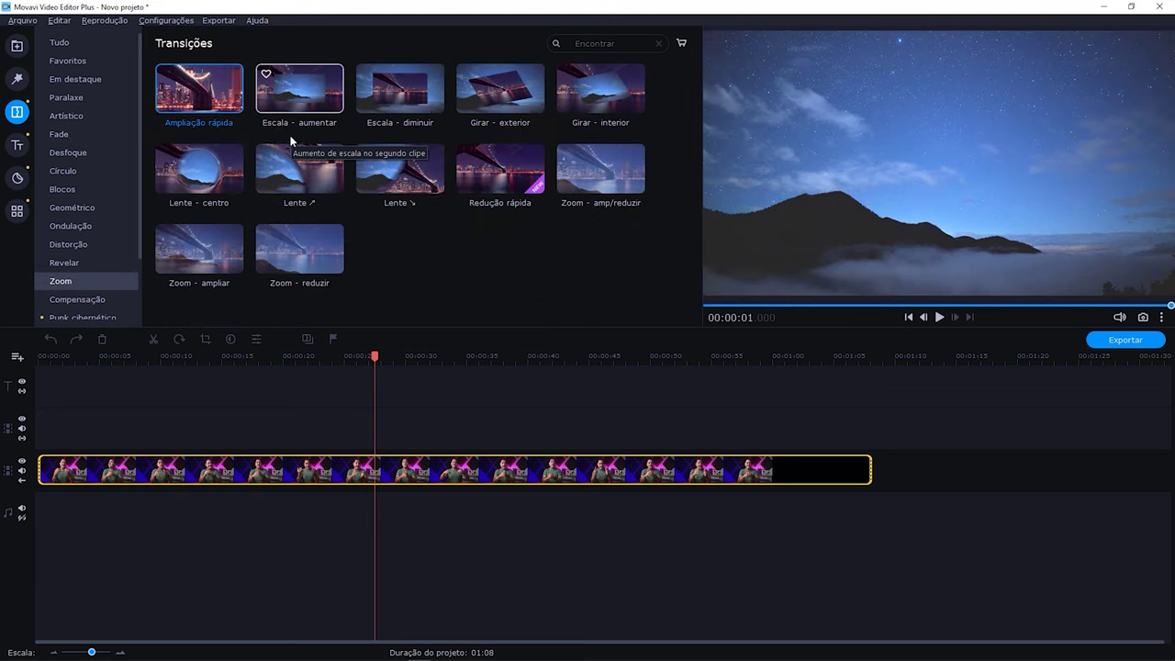
click(79, 299)
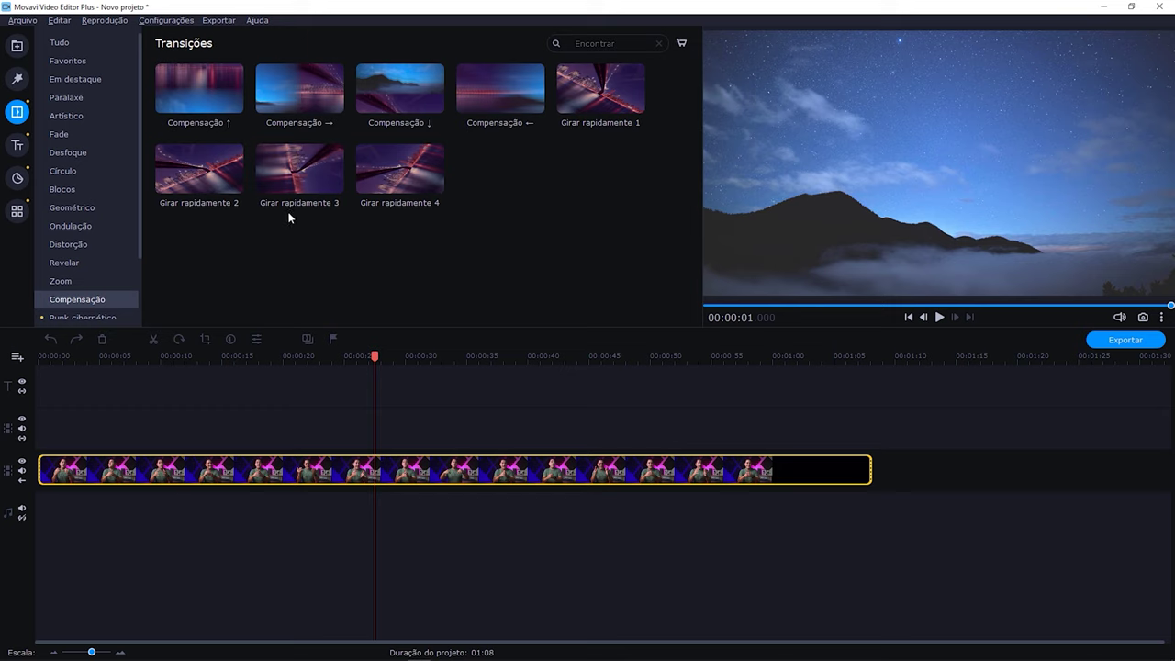
click(401, 101)
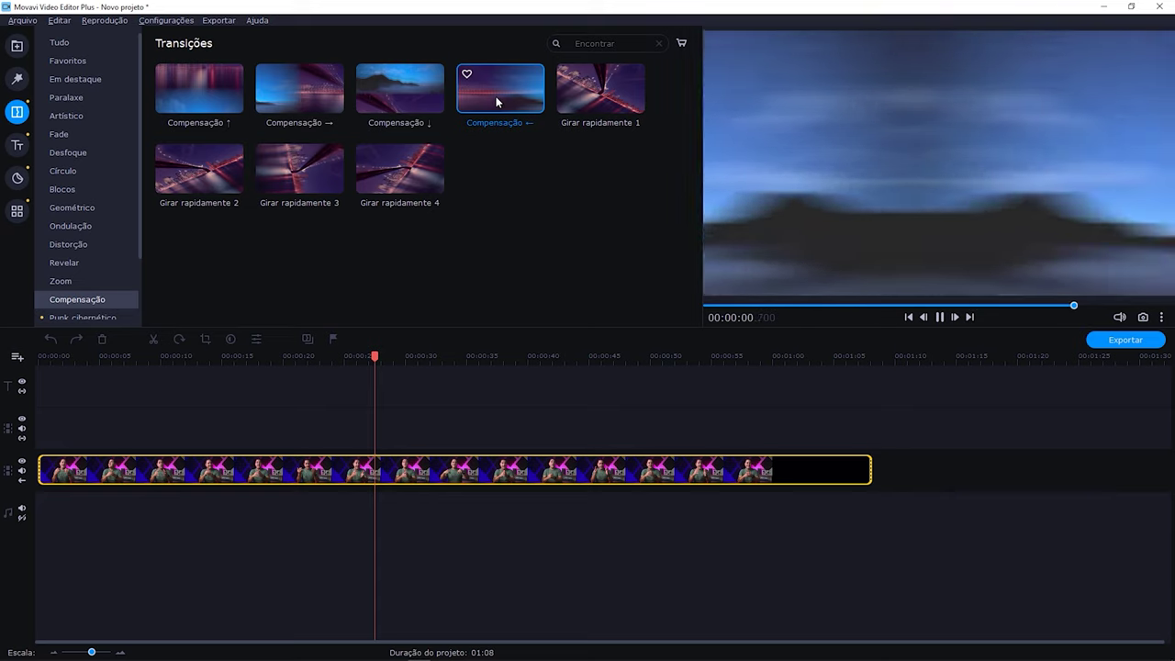
click(581, 99)
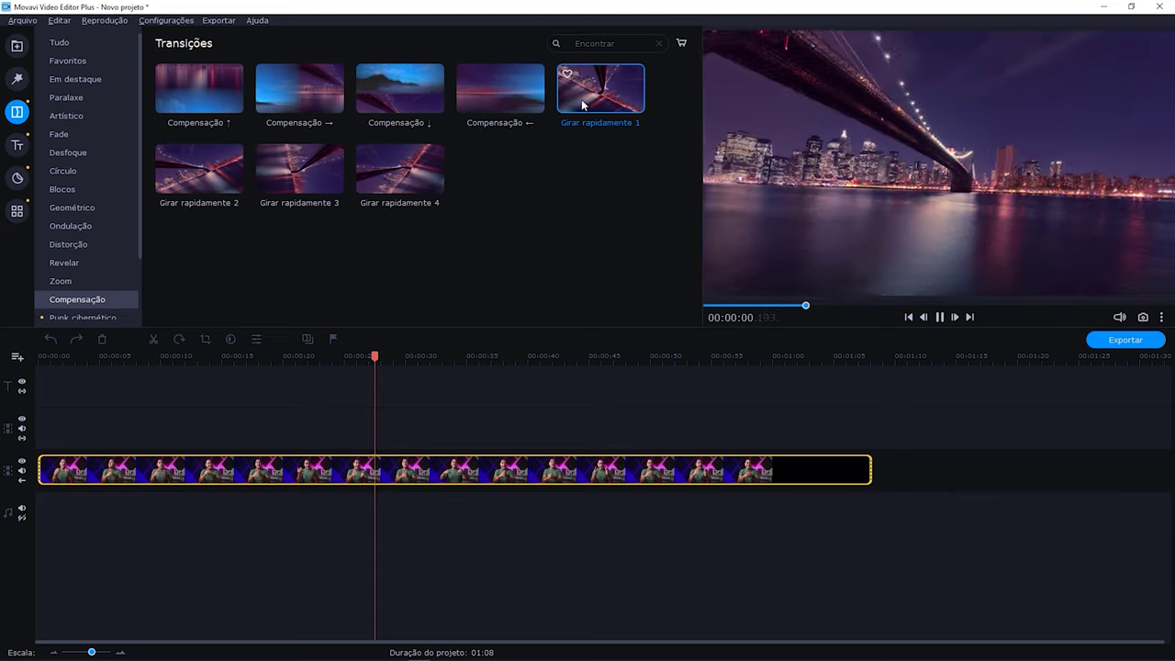
click(392, 188)
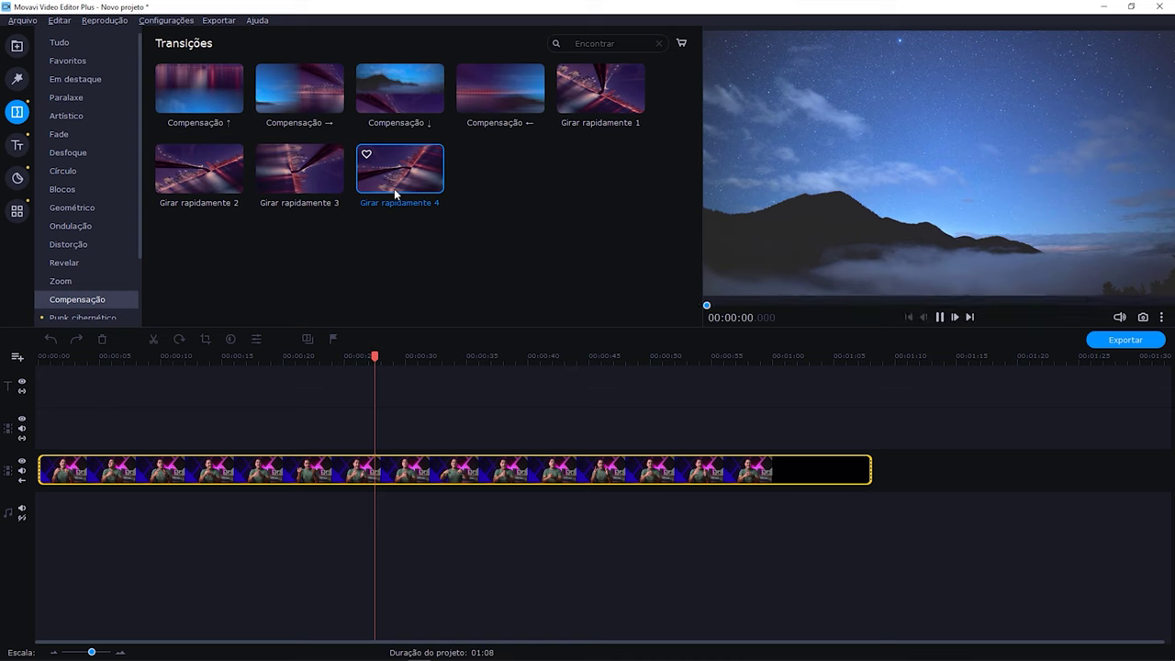
click(64, 150)
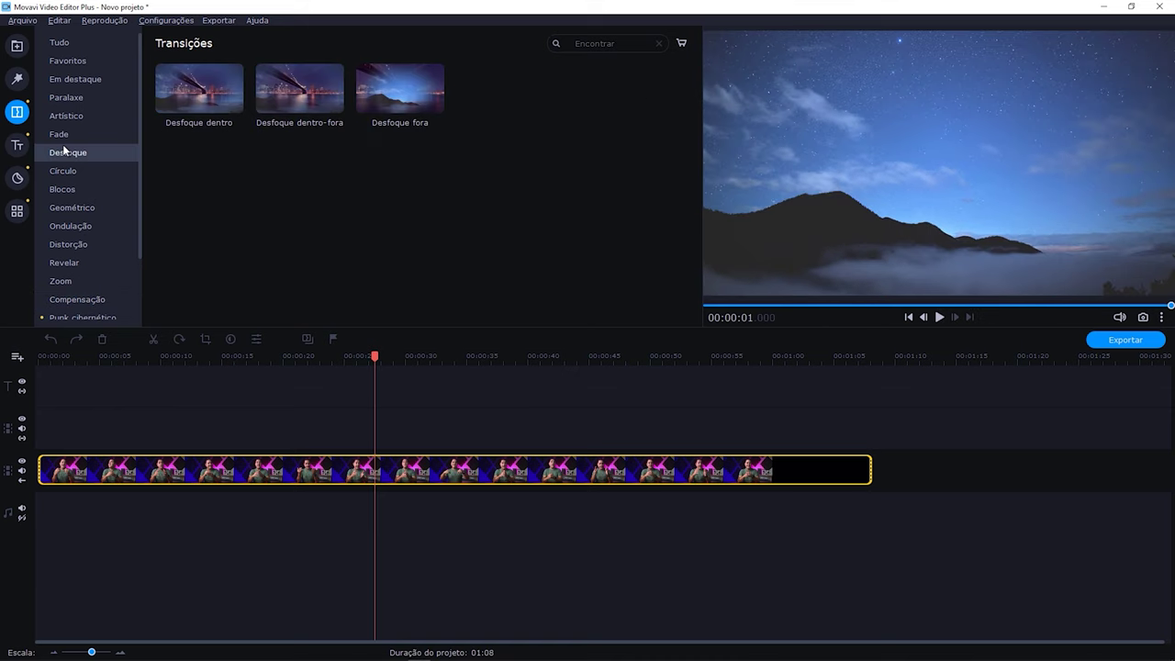
click(283, 88)
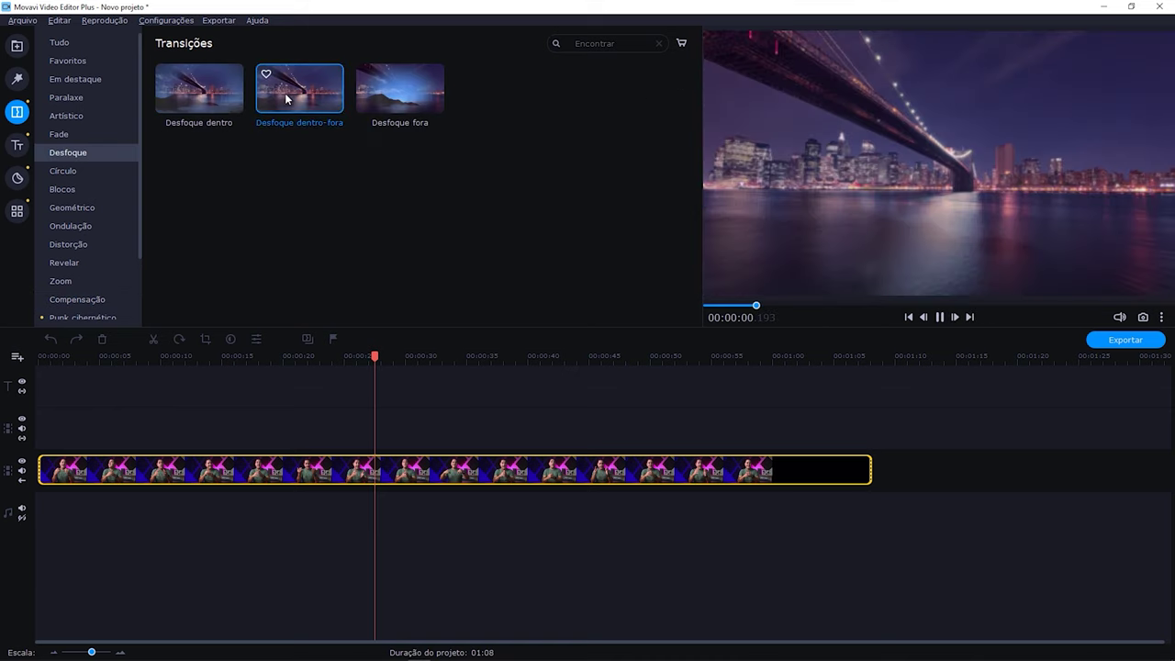
Add the Gradiente ← fade transition to the end of the CanonSL3 clip and stretch it to about 2.55 seconds.
click(57, 134)
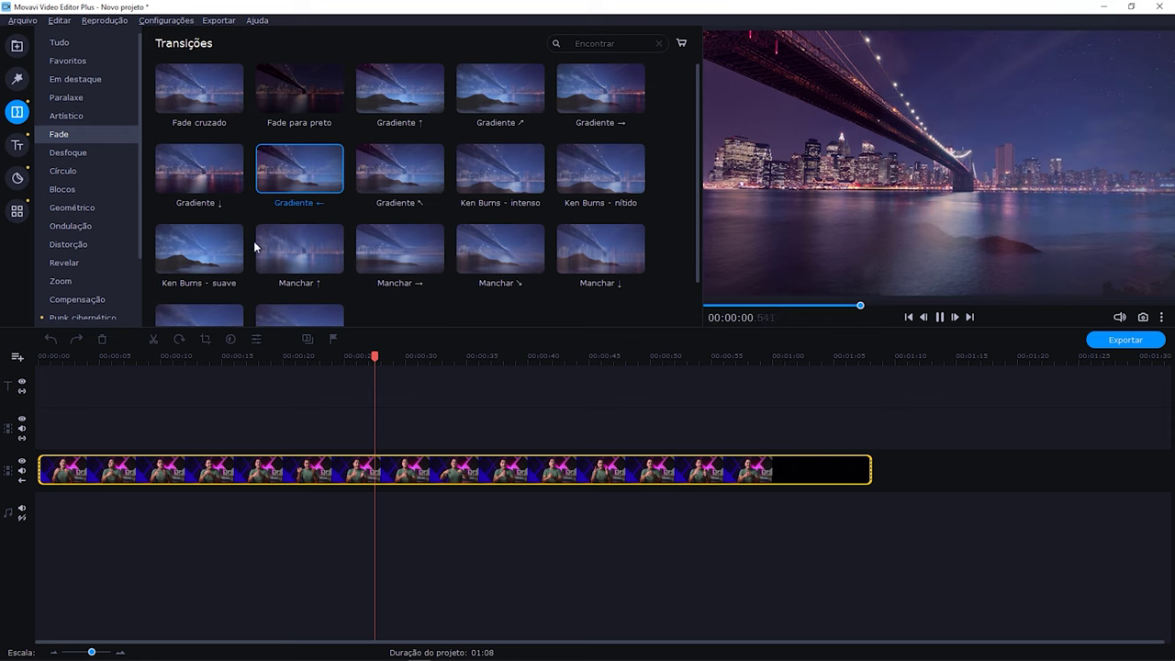
drag(302, 182, 874, 478)
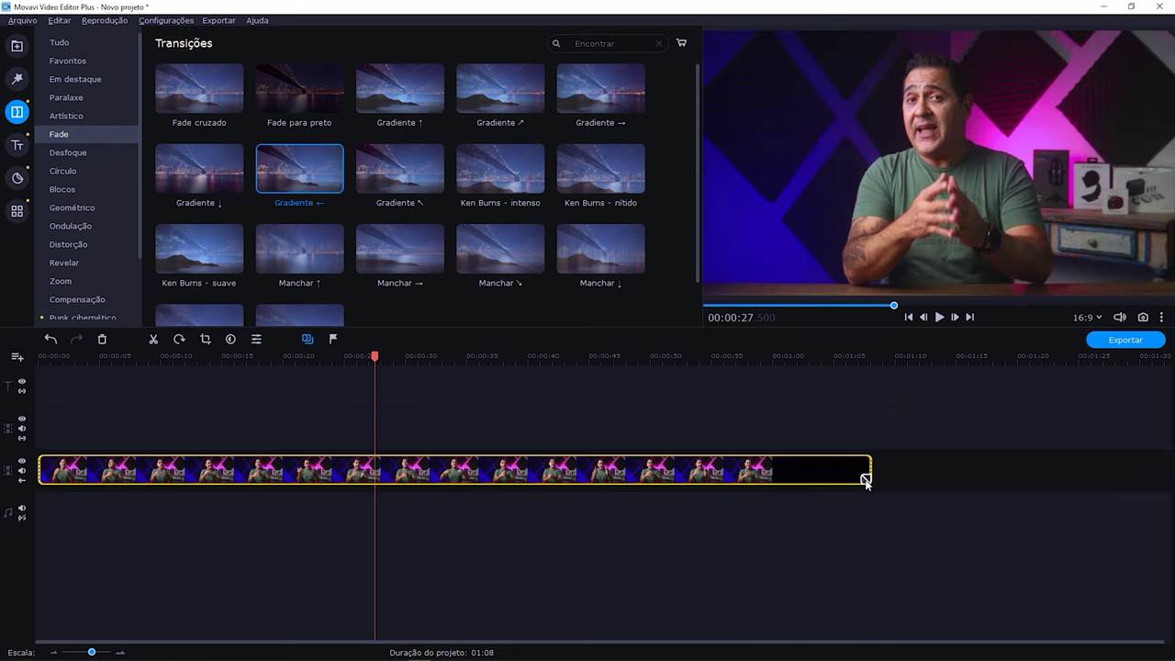
click(866, 479)
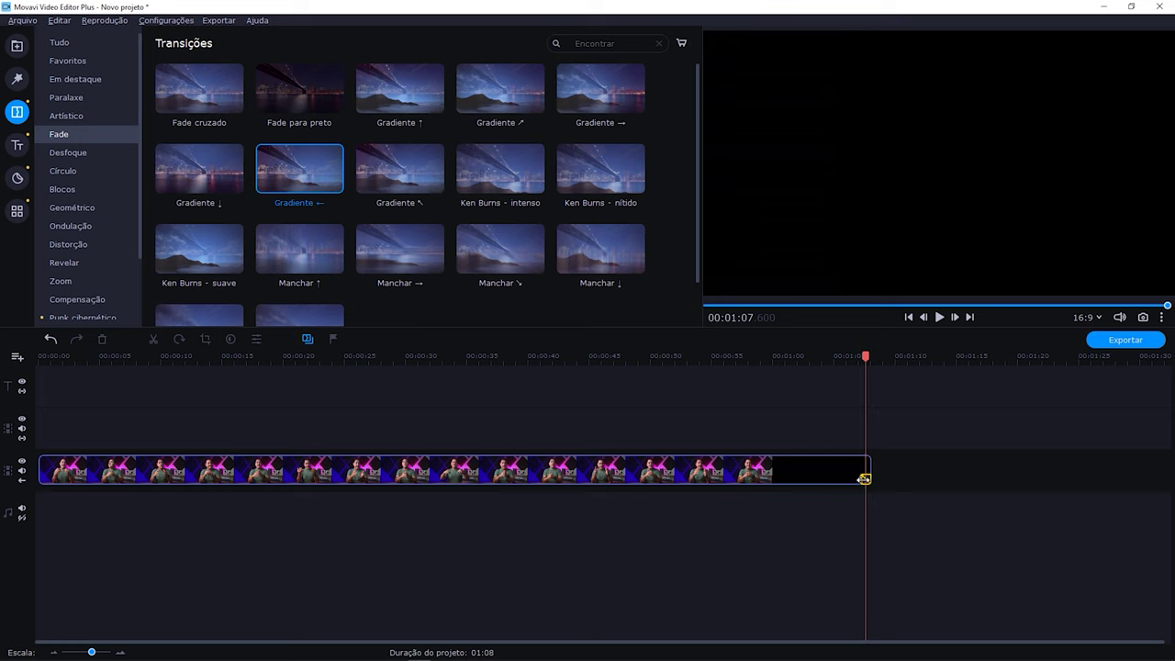
mouse_move(863, 478)
mouse_down()
mouse_move(813, 478)
mouse_move(842, 476)
mouse_up()
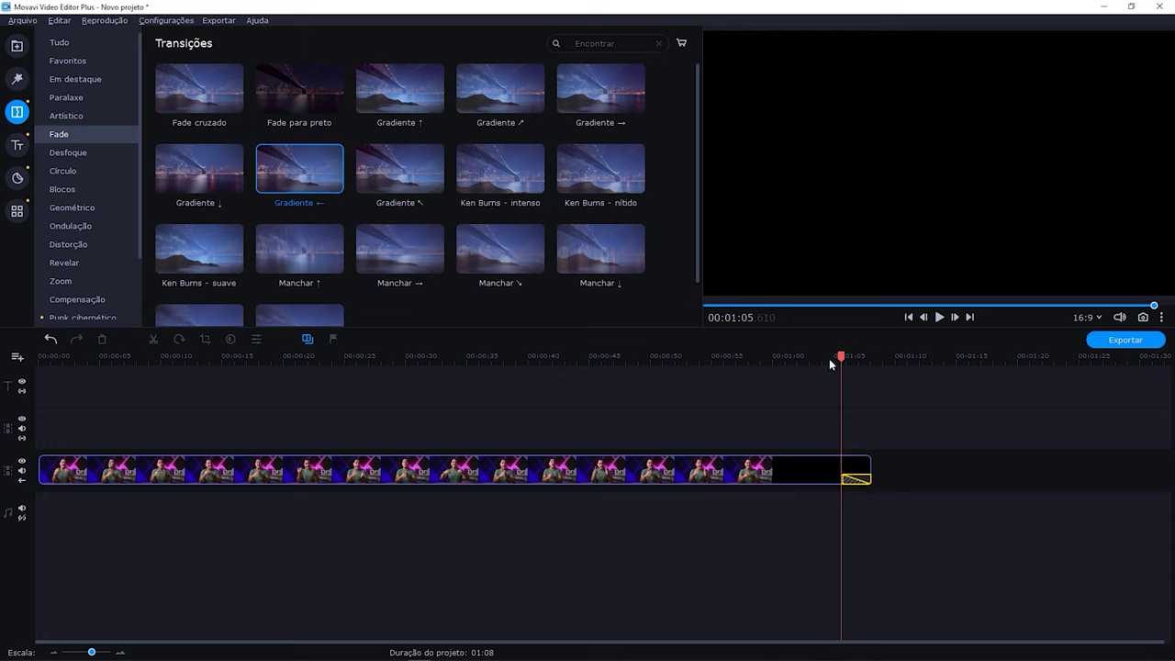
Review the Gradiente ← transition's properties without changing them and delete the transition from the clip's end.
double_click(855, 479)
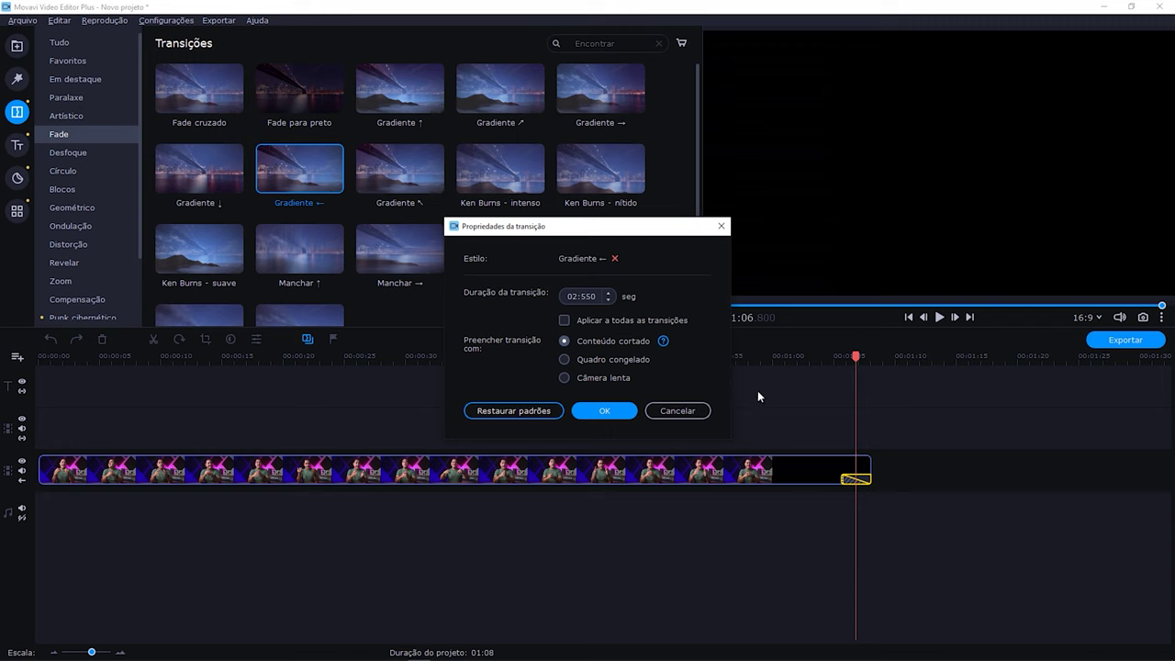
click(605, 411)
click(852, 486)
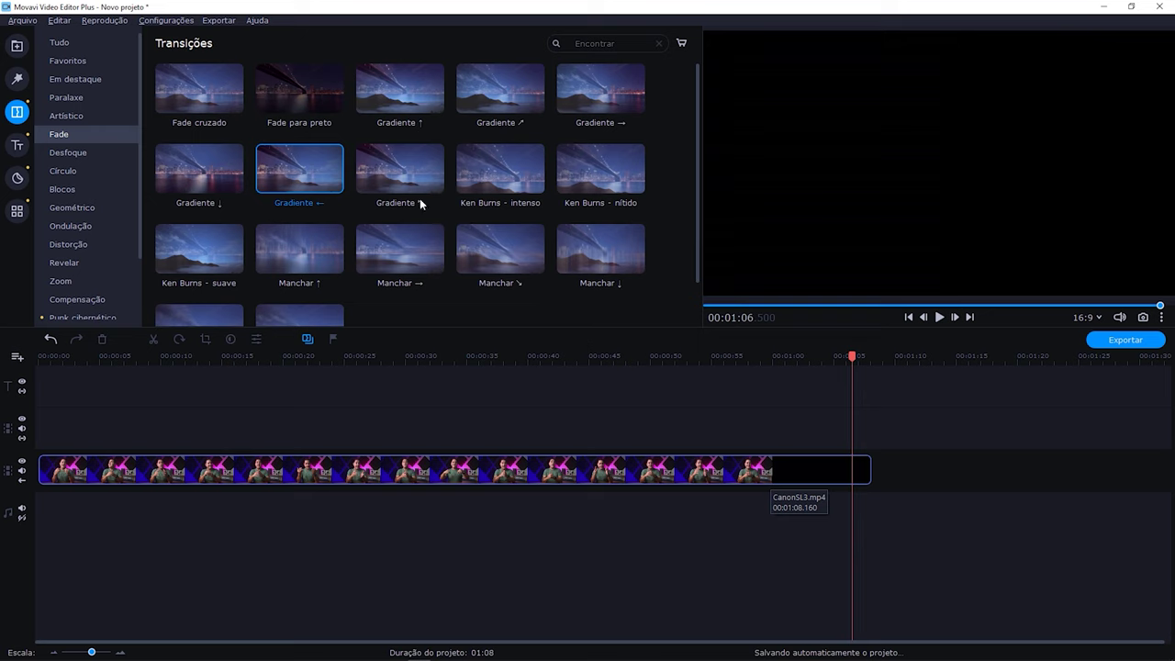
Show the featured titles and preview the Estúdio and Linha simples titles.
click(17, 145)
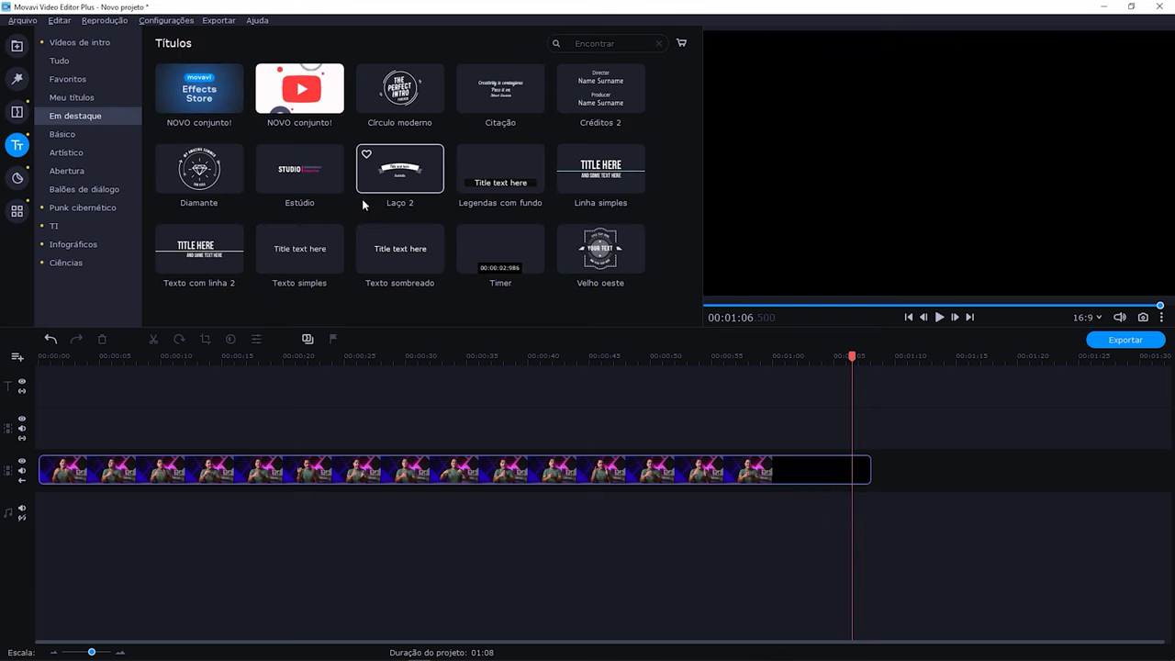
click(451, 356)
click(326, 189)
click(585, 177)
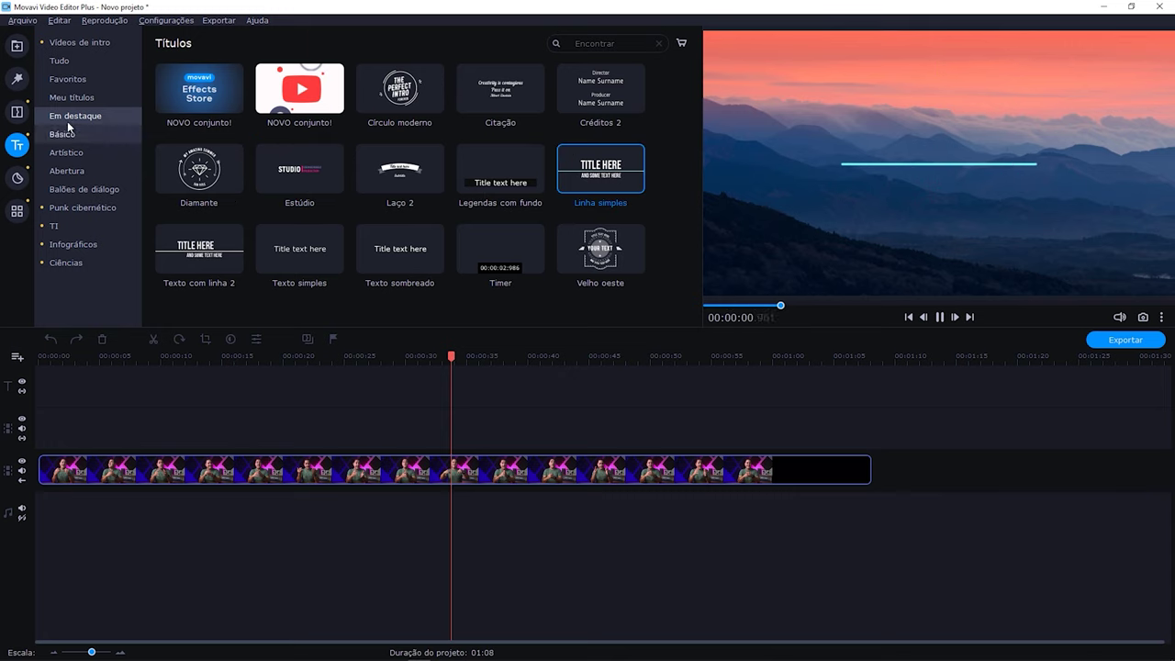
Preview the Estrelas, Placar 3D and Velho oeste titles in the Artístico category.
click(67, 152)
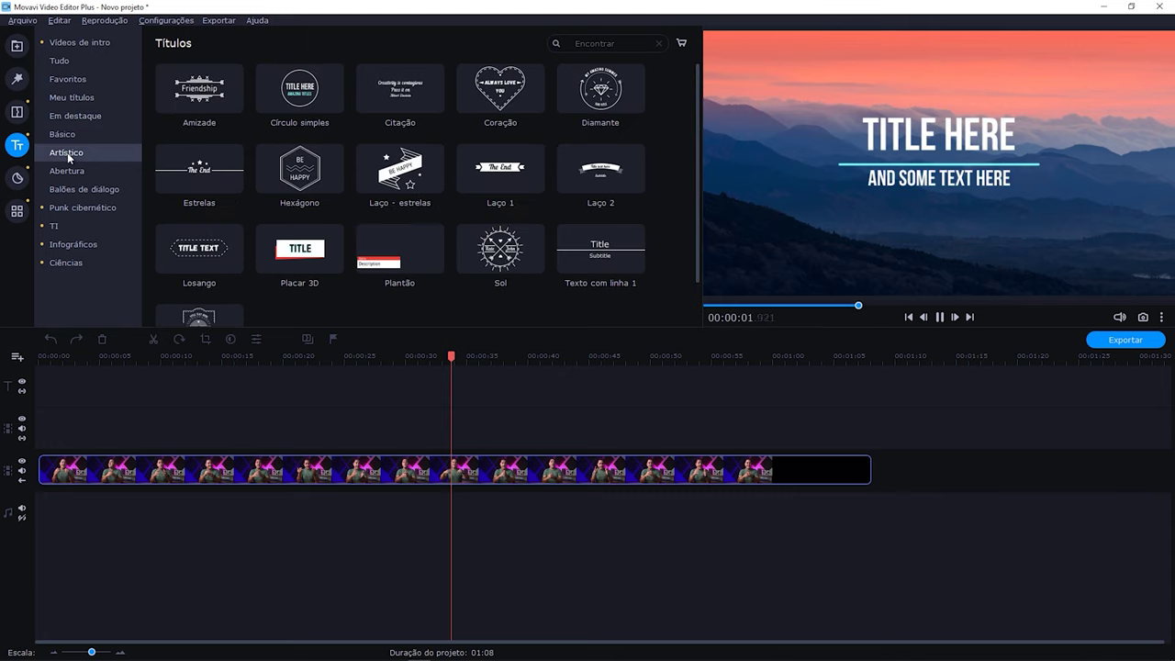
click(197, 178)
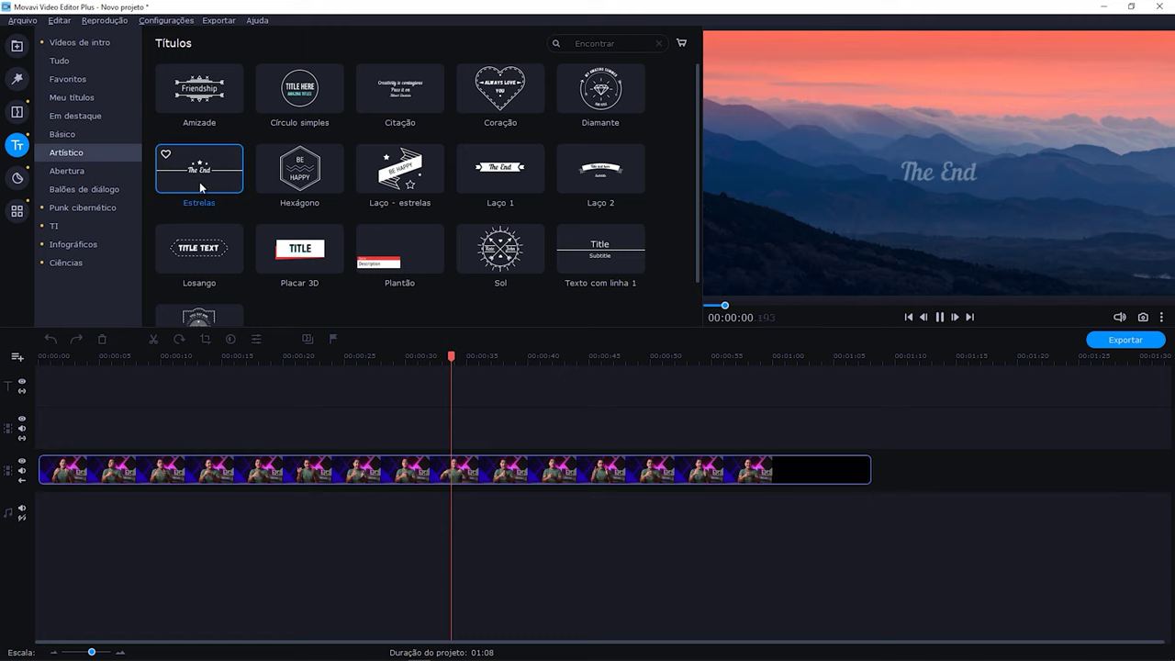
click(307, 248)
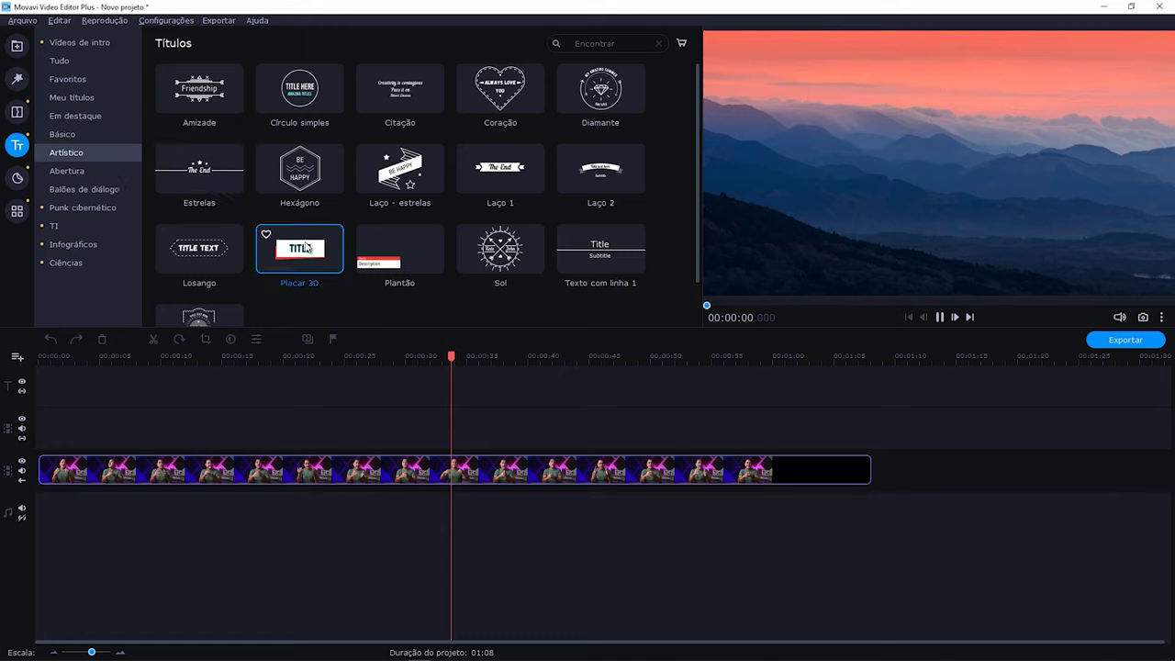
scroll(208, 305, down, 1)
click(211, 305)
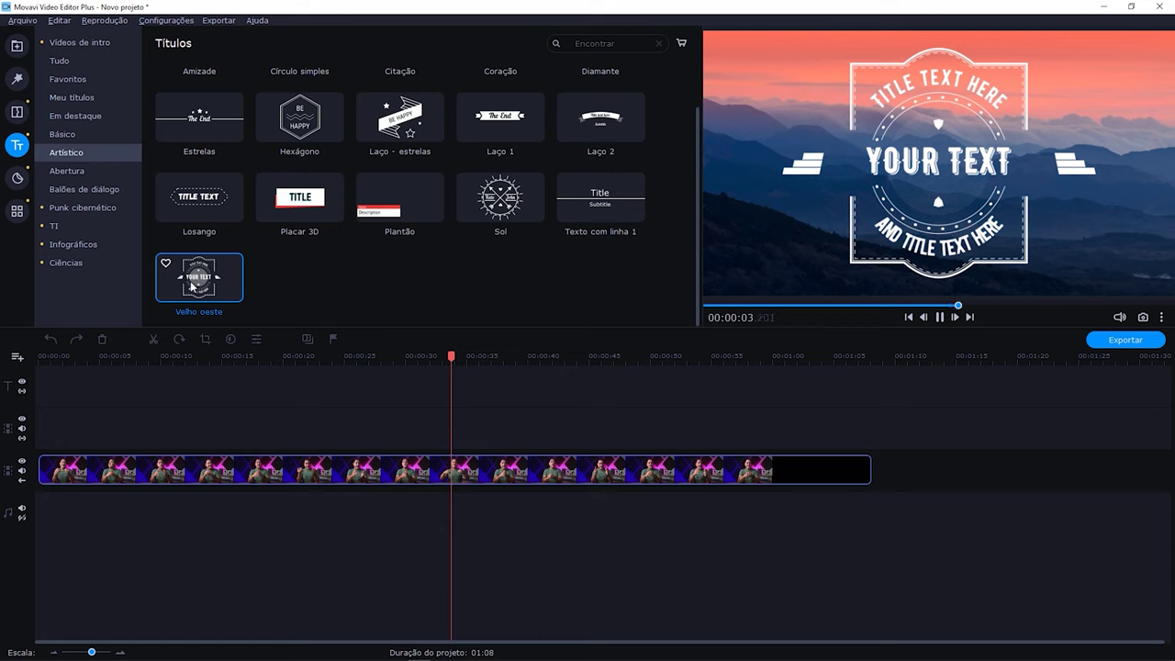
Try the Velho oeste title on the title track at about 29 seconds and delete it.
drag(191, 287, 402, 392)
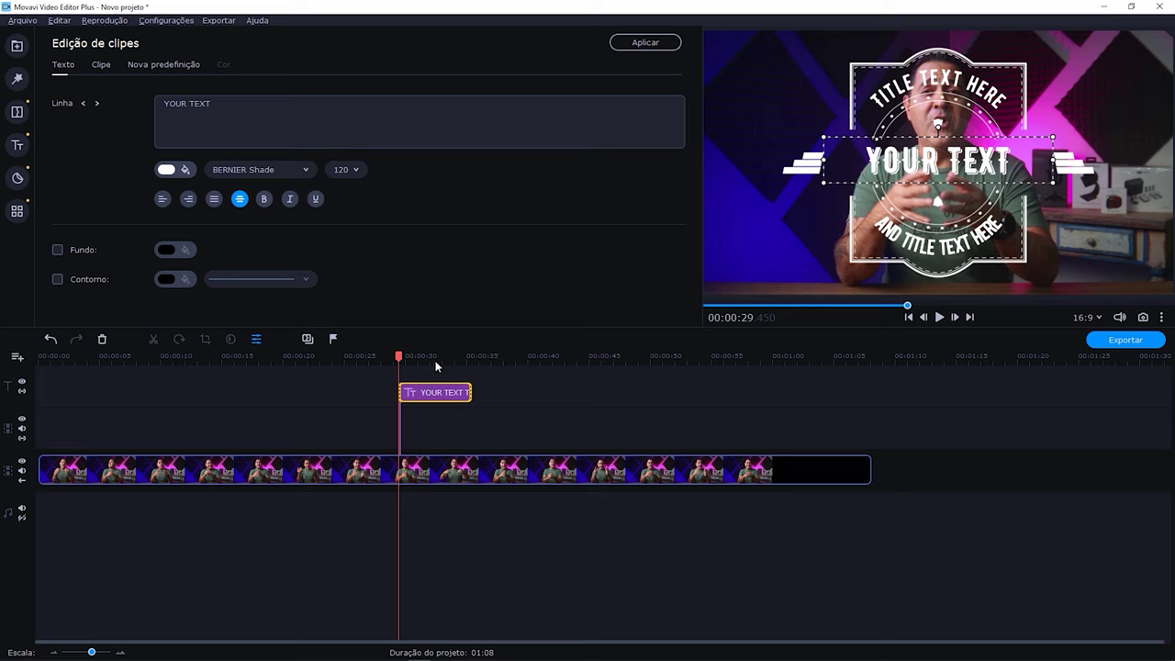
click(440, 390)
key(Delete)
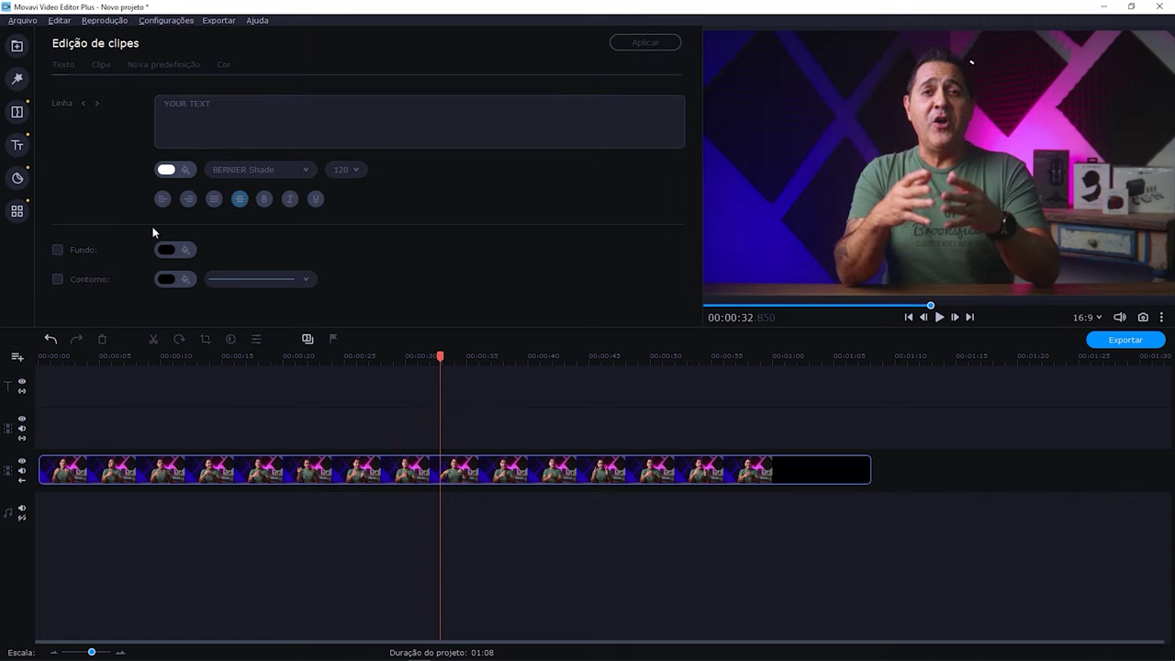
Show the featured stickers and preview Dois corações, ^_^, Curtir and Coração.
click(16, 145)
click(16, 178)
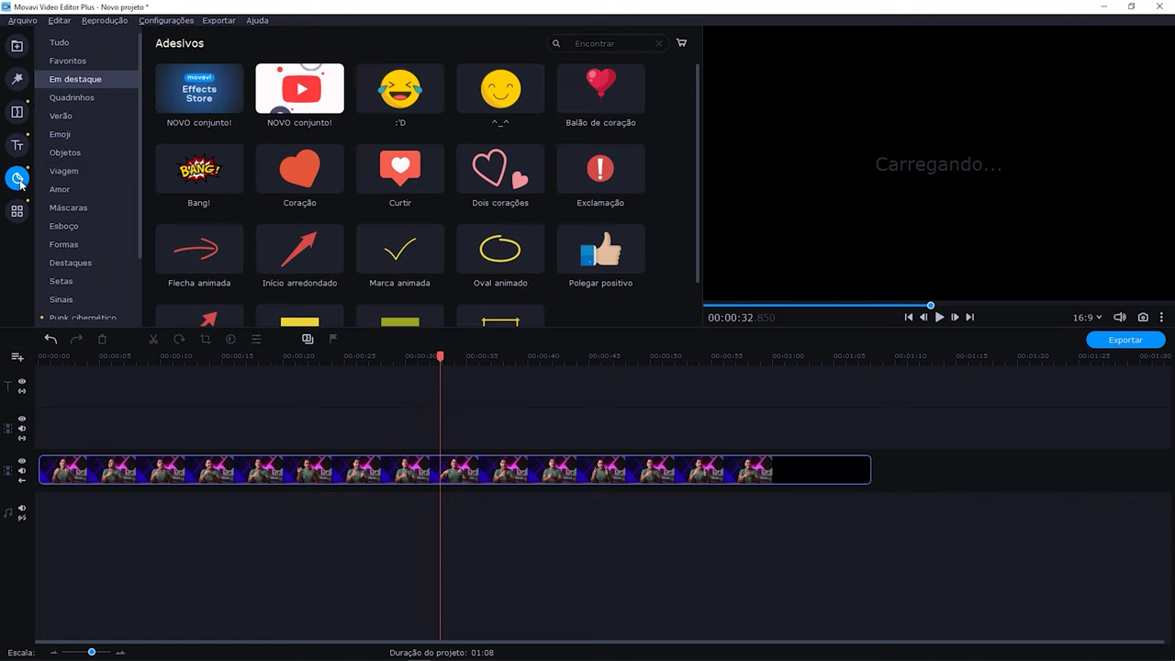
click(505, 153)
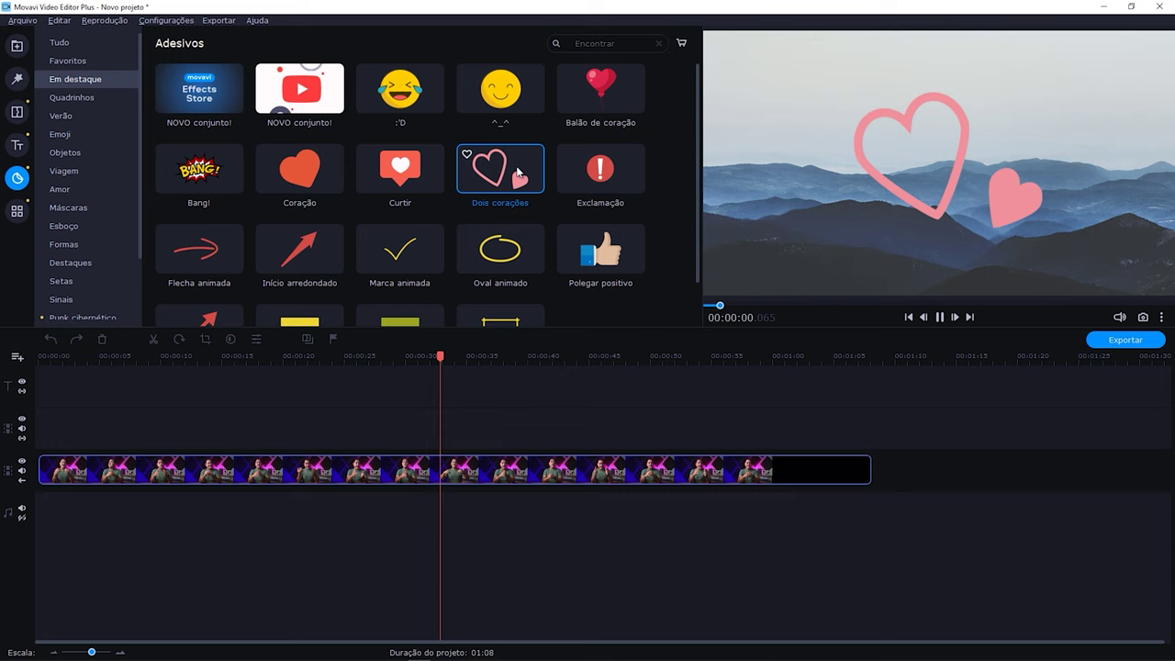
click(500, 101)
click(367, 207)
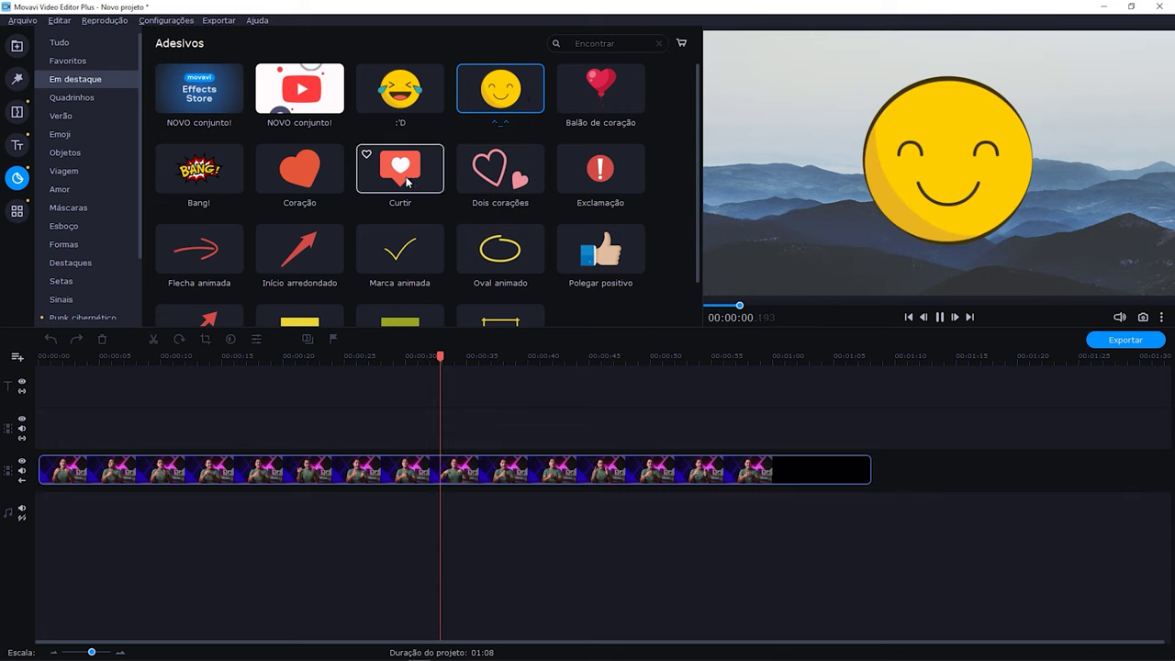
click(327, 178)
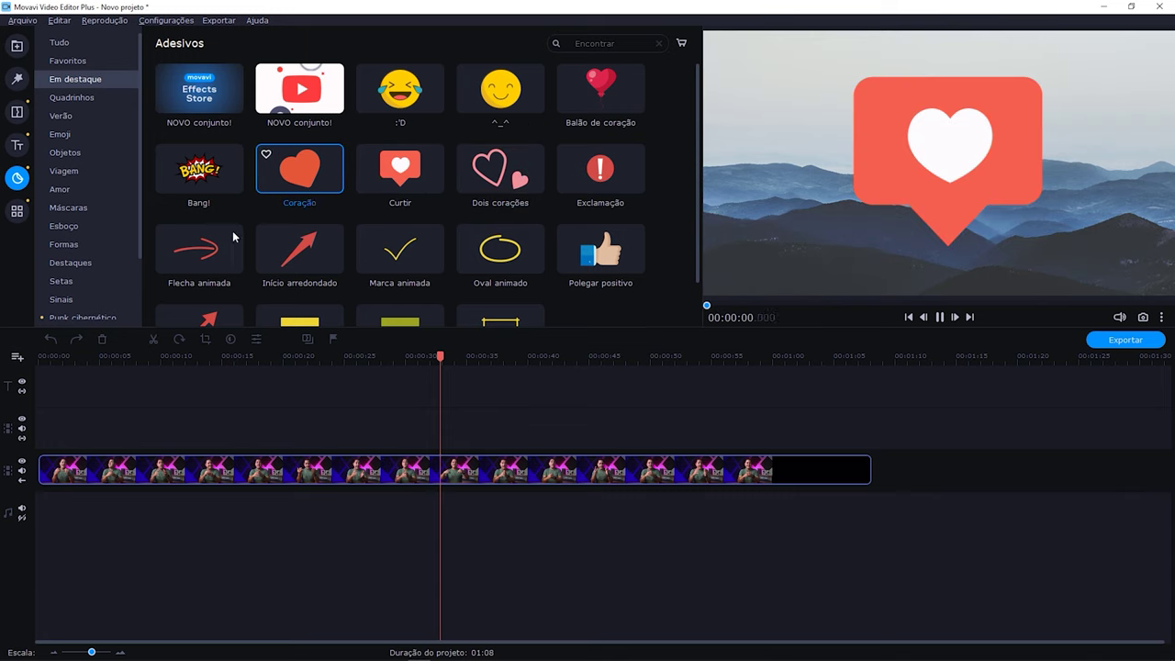
Try the Flecha animada sticker at about 30 seconds, positioned pointing at the man's head, and delete it from the title track.
drag(202, 253, 415, 393)
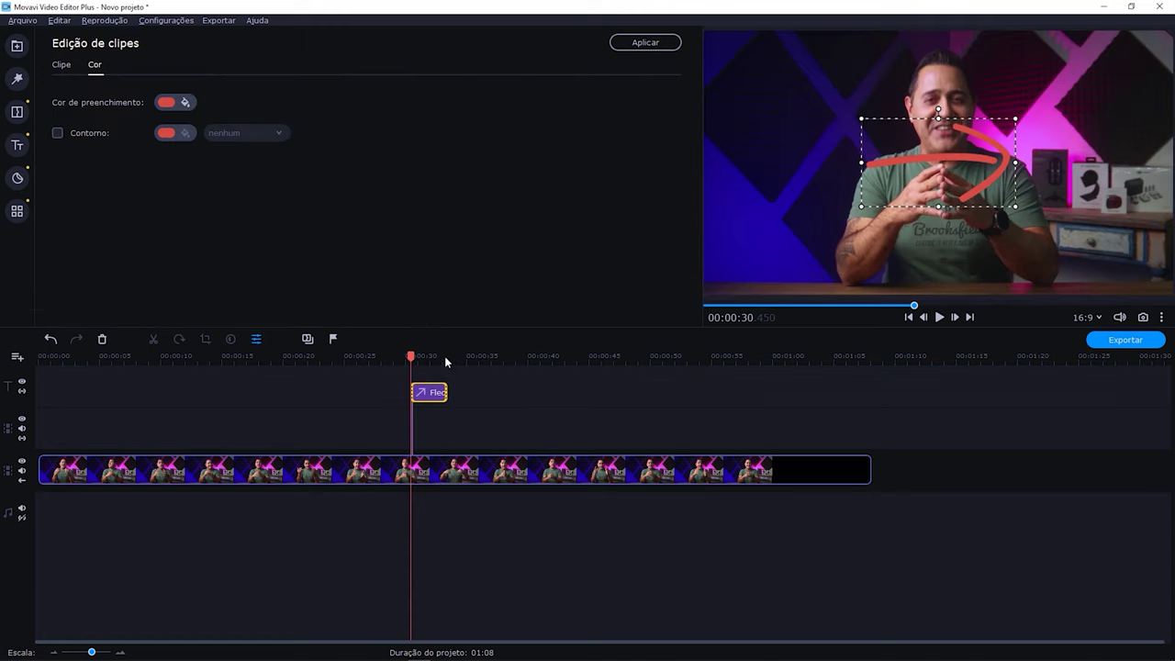
drag(1009, 163, 863, 121)
click(397, 356)
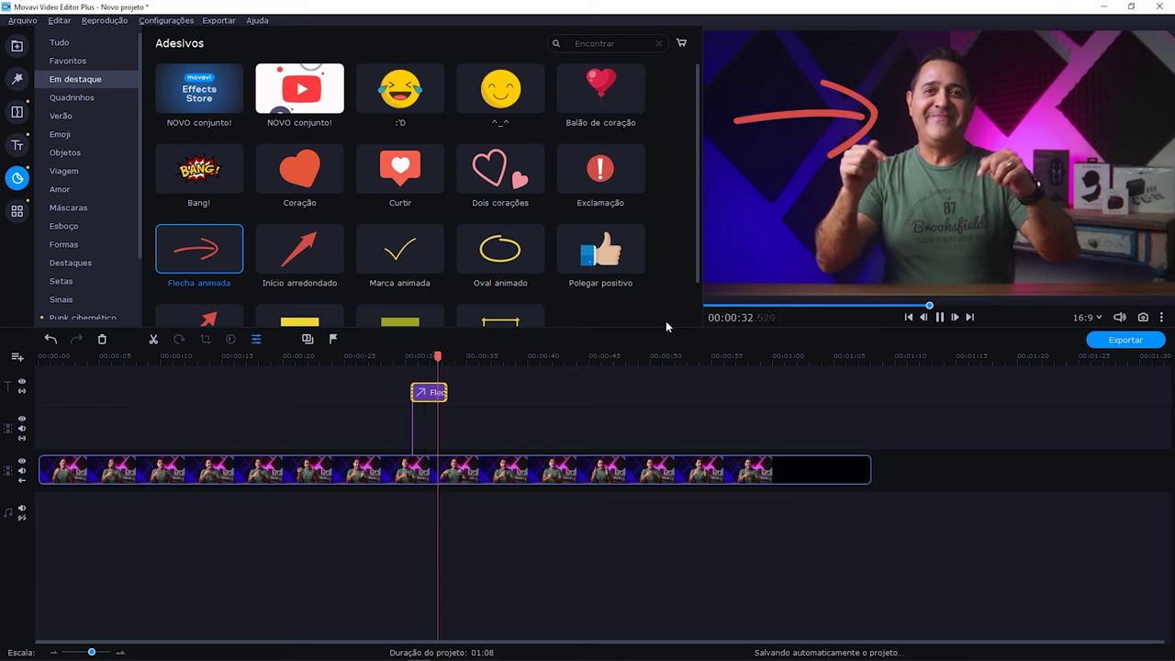
click(431, 396)
key(Delete)
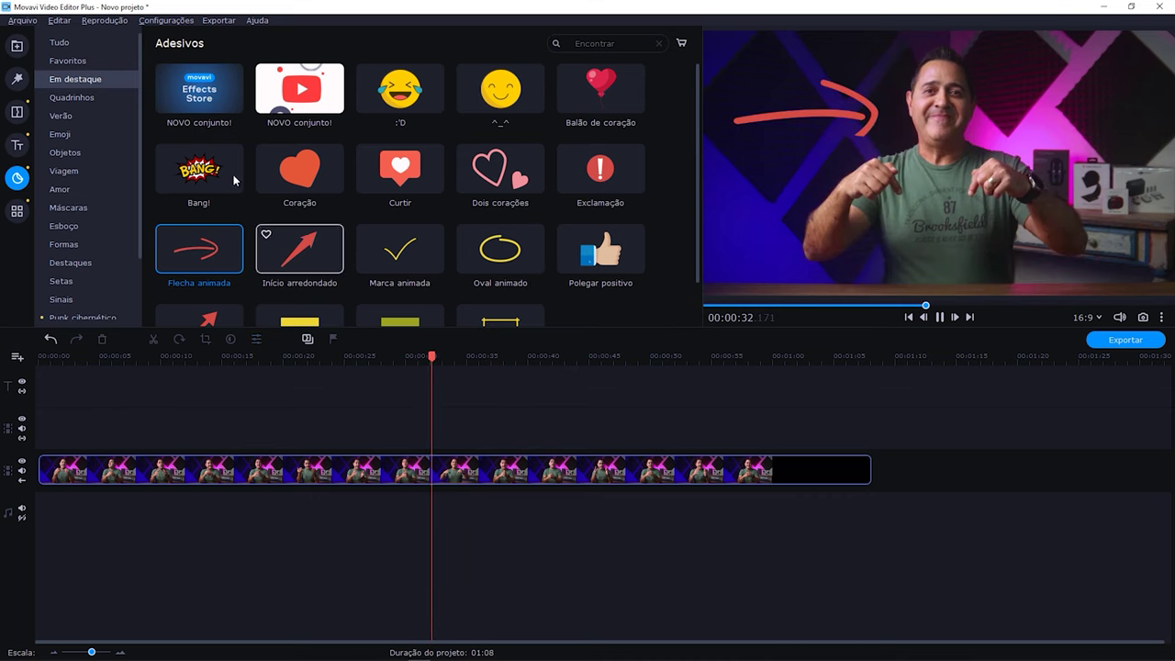
Show the full set of video editing tools, pause playback and display the audio editing tools.
click(17, 211)
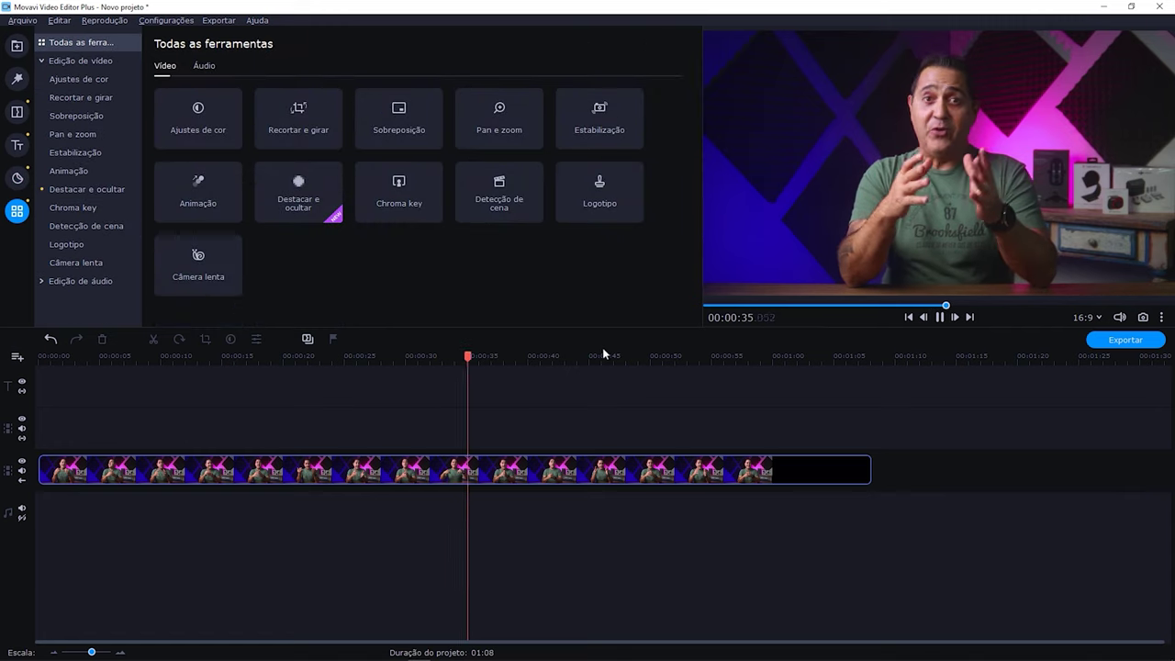
key(space)
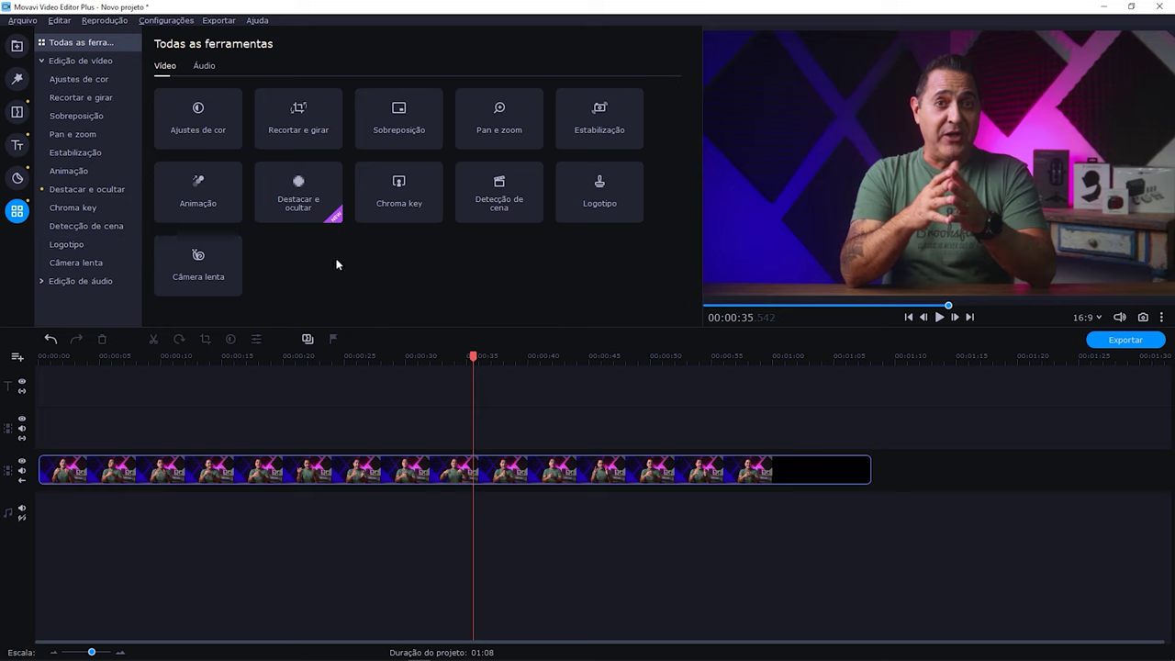
click(110, 281)
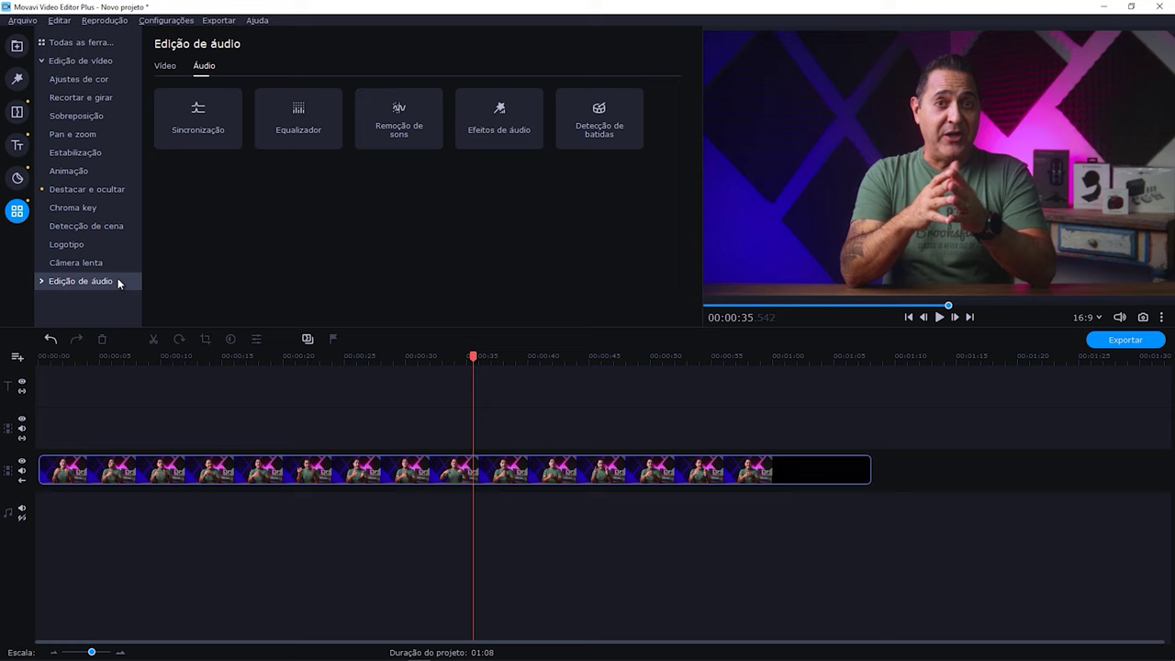
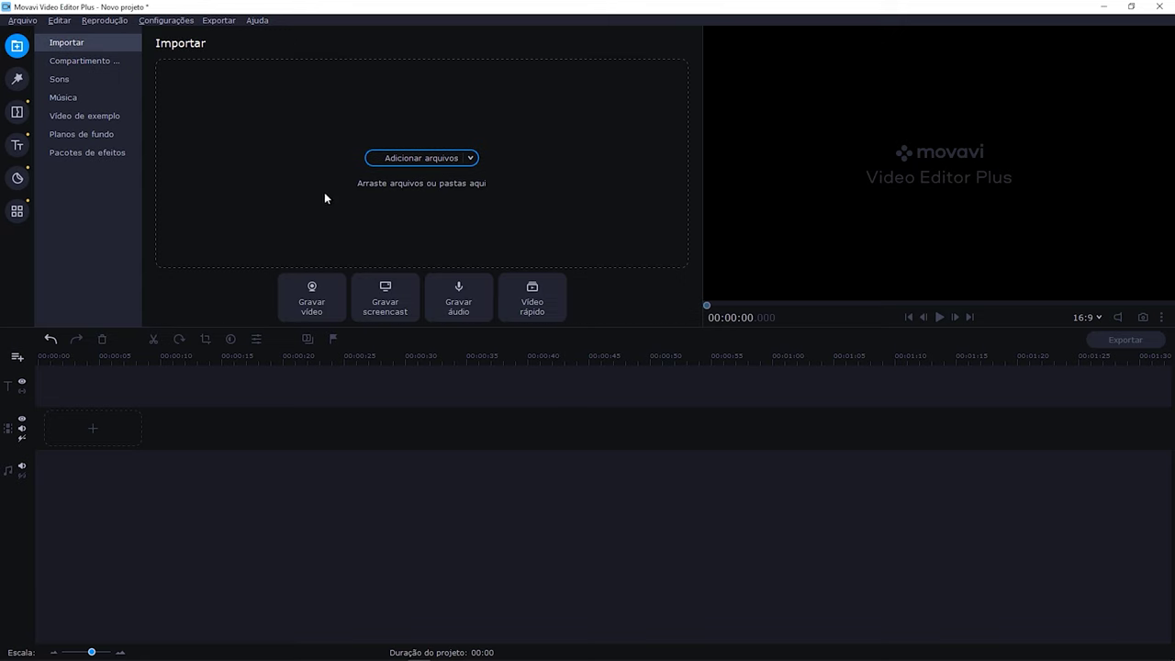
Import Audio Final, CanonSL3, logo movavi, Musica Fundo and VIDEO EDITOR PLUS (2) from the BRools folder.
click(420, 159)
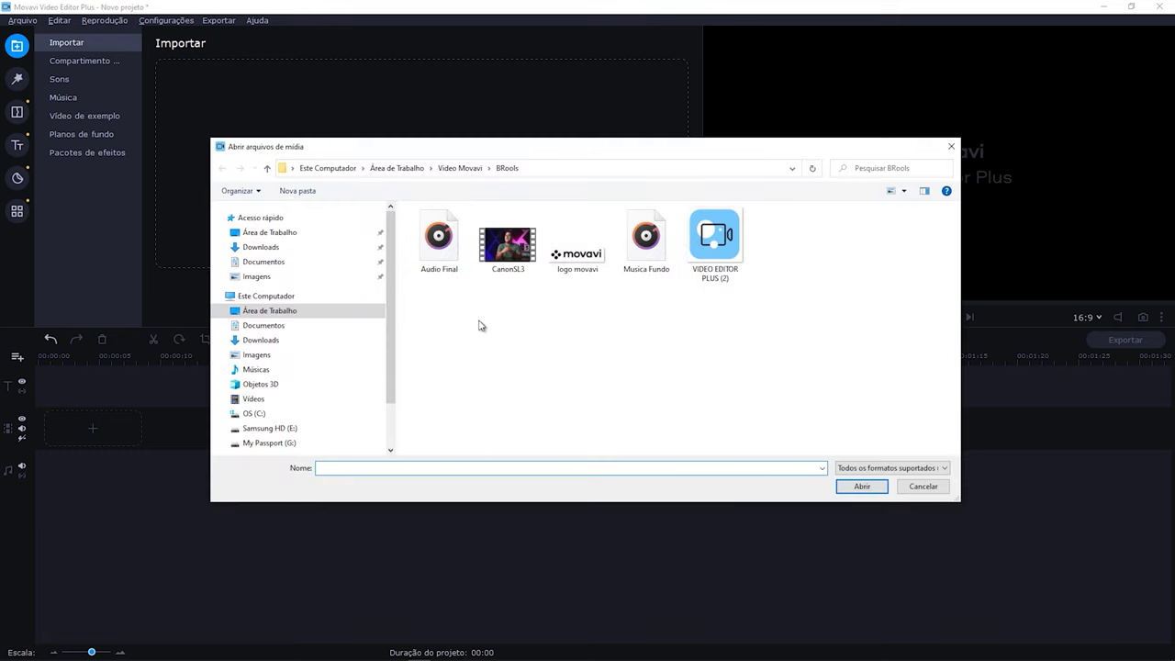
key(ctrl+a)
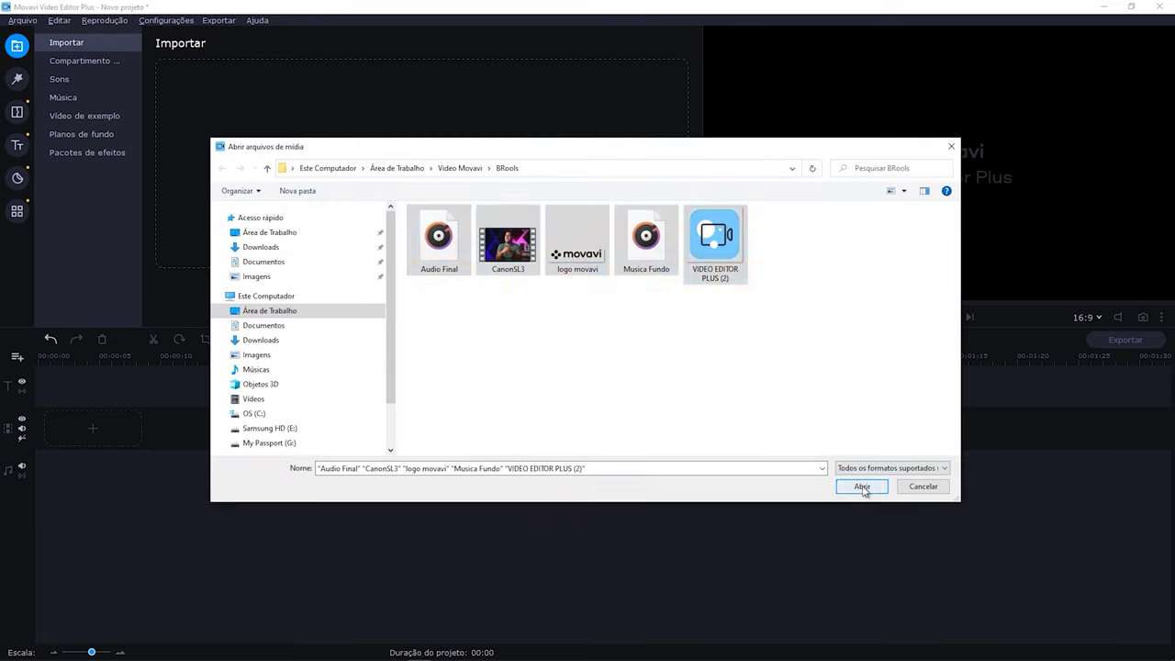
click(862, 486)
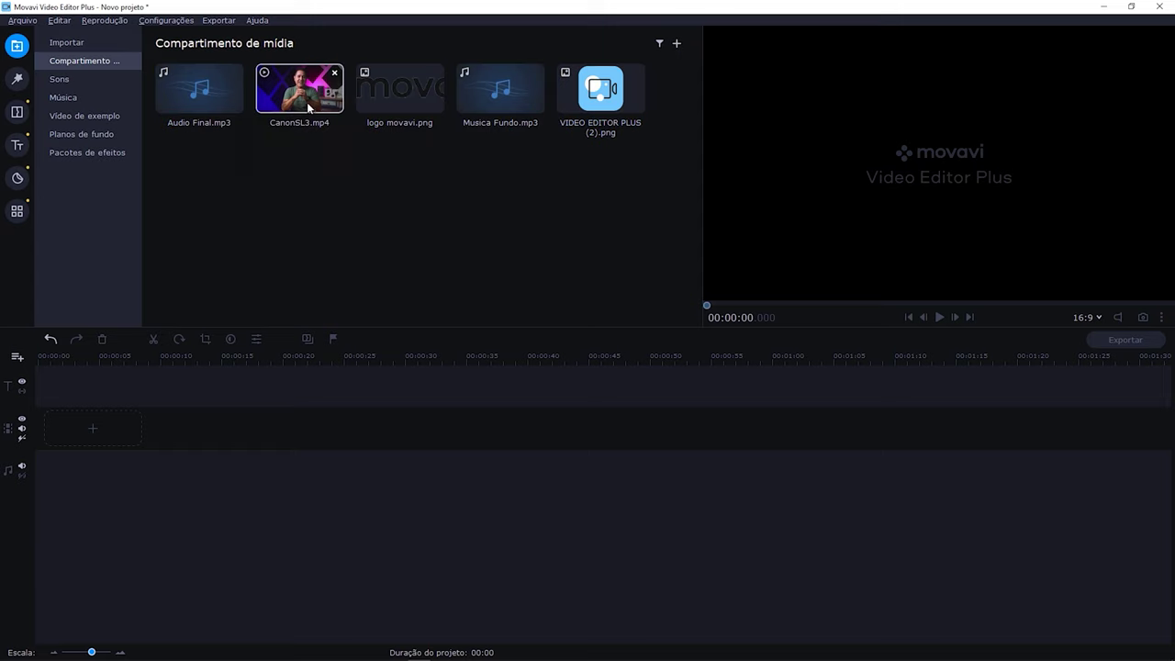
Place CanonSL3.mp4 on the video track at about 7.7 seconds and move the playhead to about 17 seconds.
drag(308, 105, 137, 423)
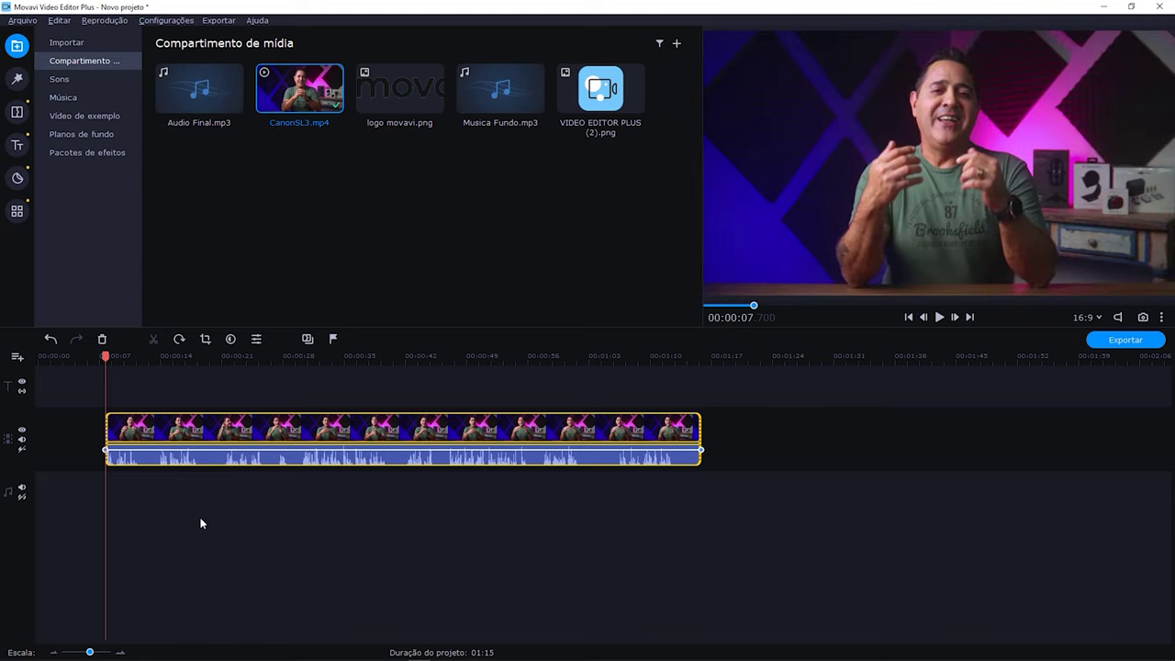
click(55, 652)
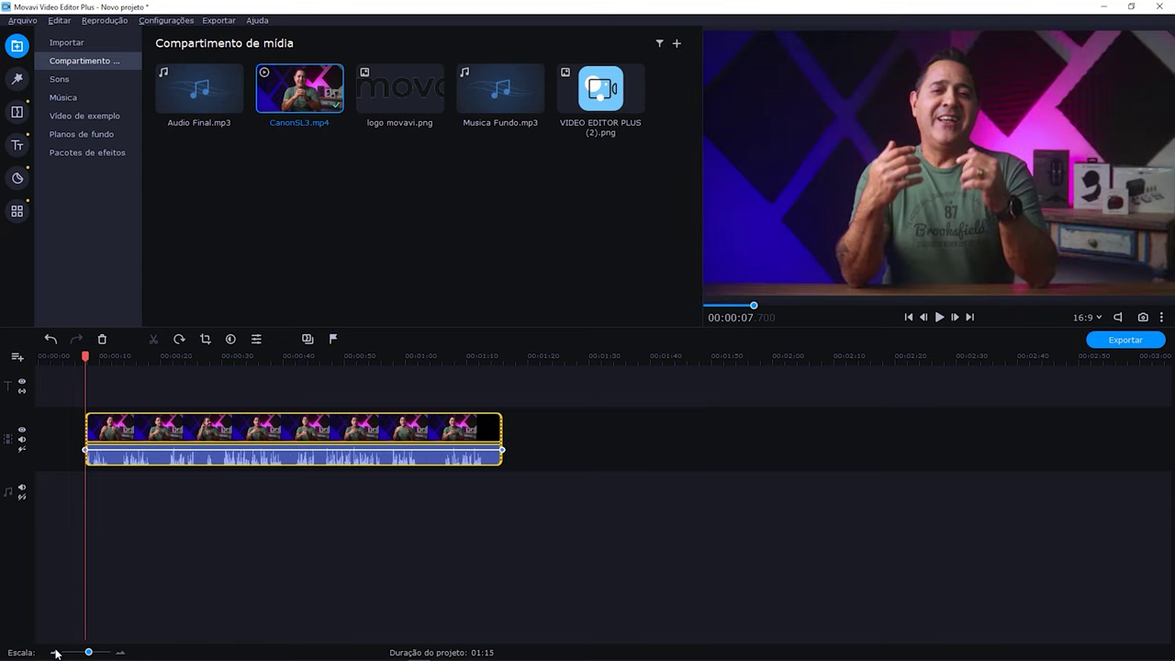
click(55, 652)
click(55, 652)
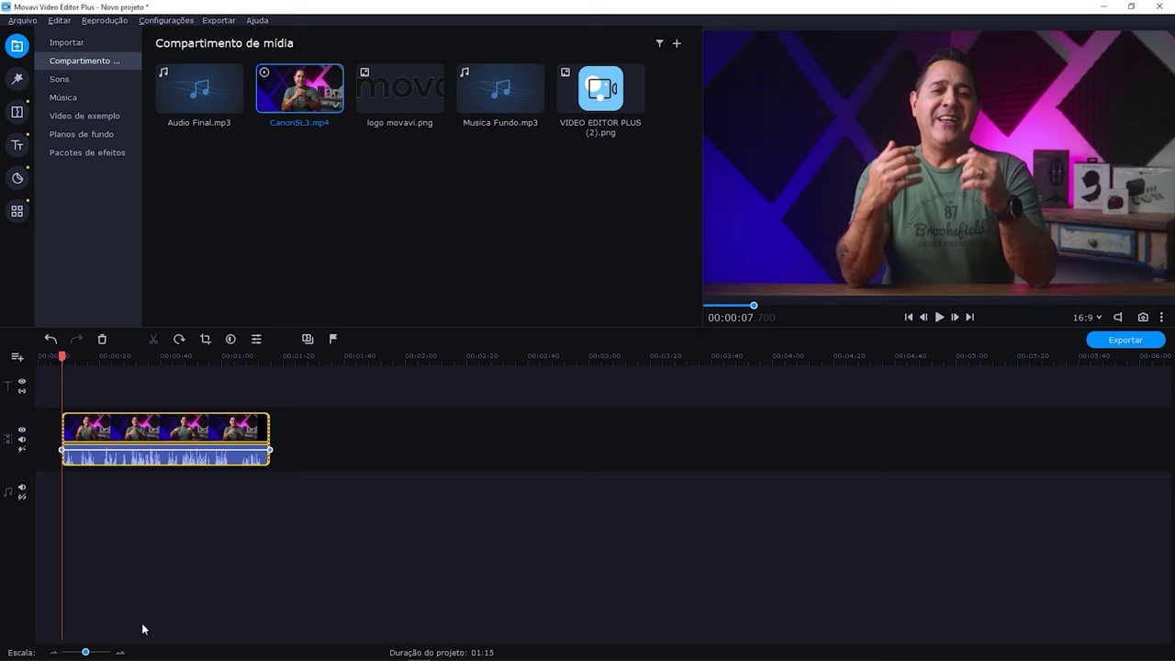
click(120, 652)
click(121, 652)
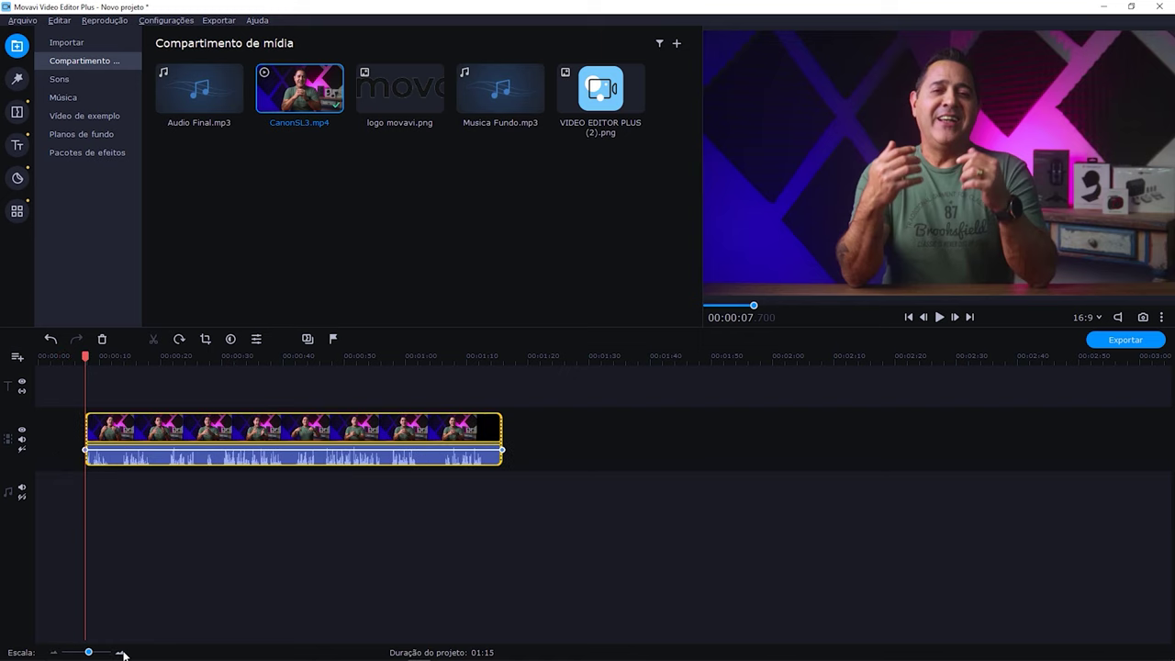
click(121, 651)
click(120, 651)
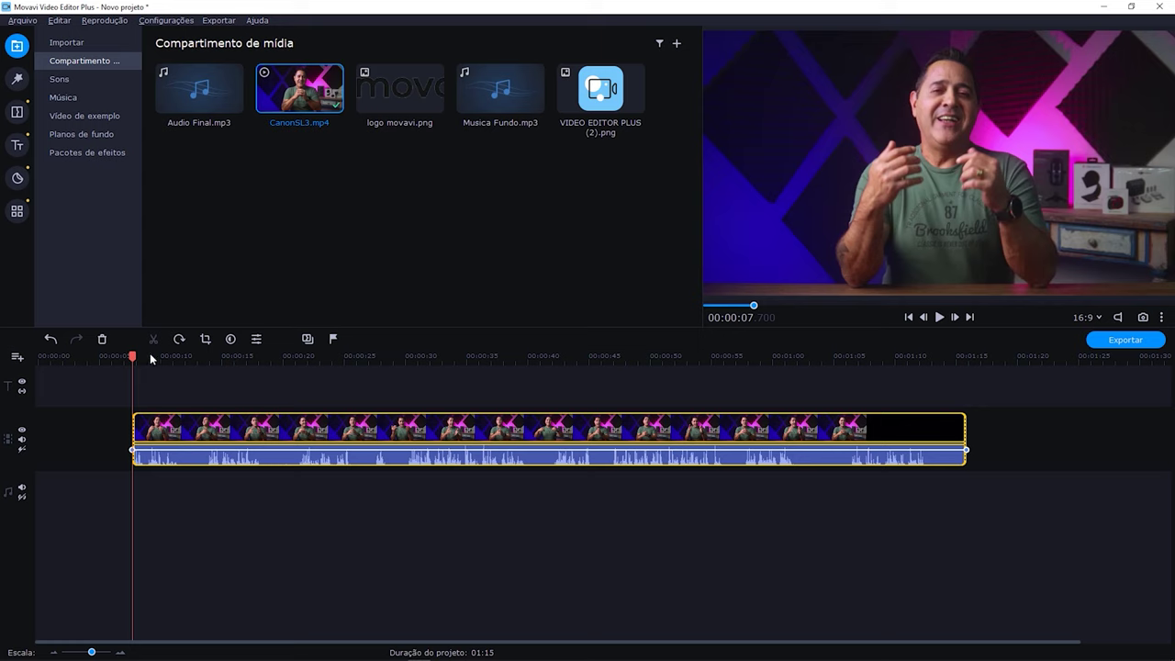
drag(133, 356, 251, 372)
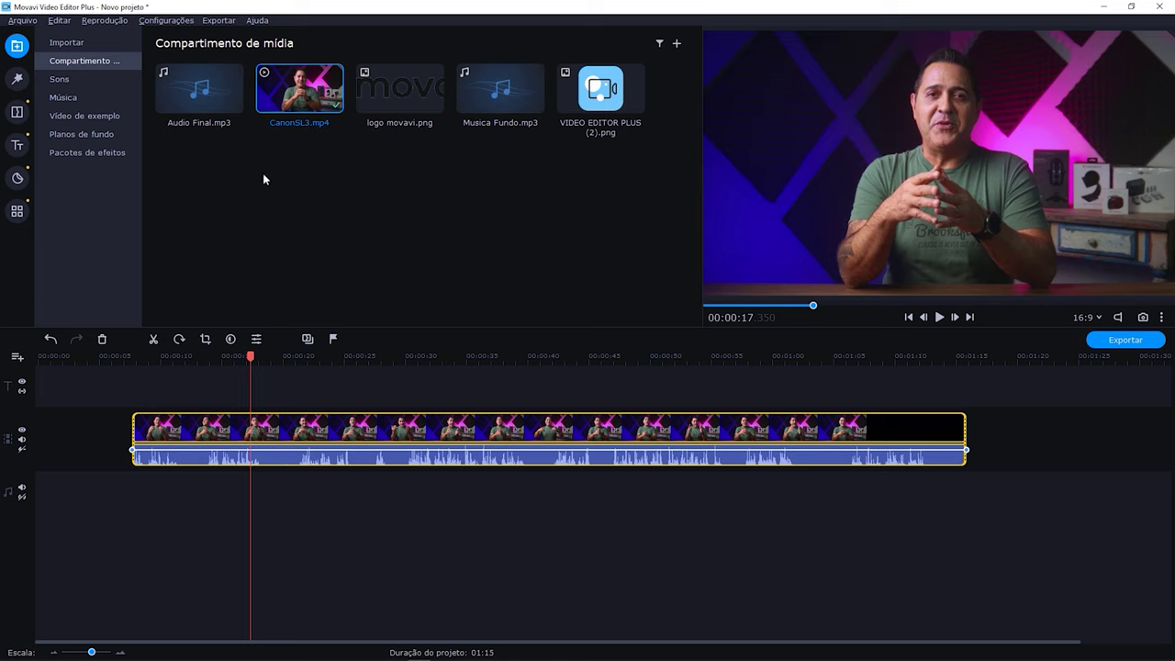
Place Audio Final.mp3 on the audio track at about 12.75 seconds and synchronise it with the video clip.
drag(220, 101, 197, 480)
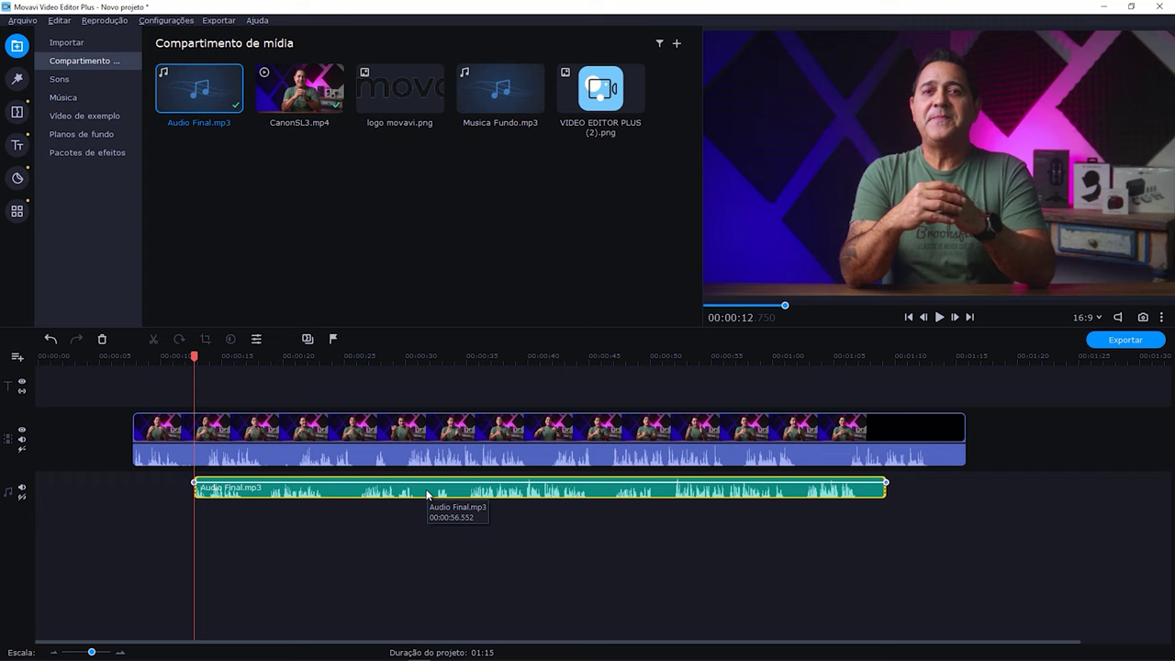
click(18, 214)
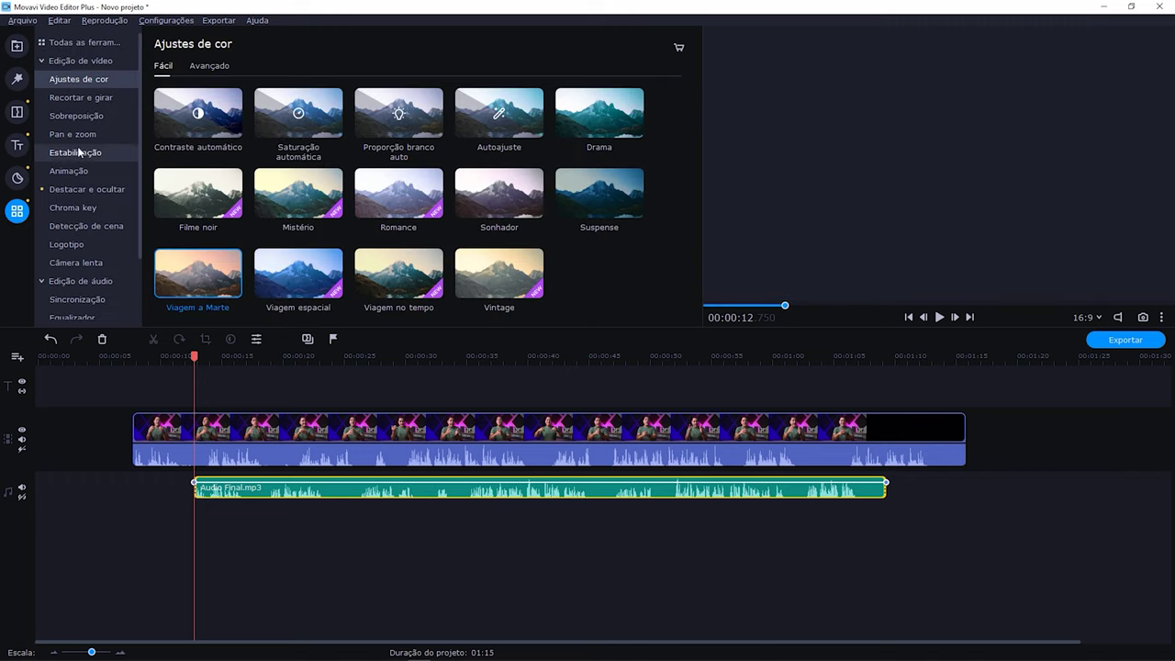
click(91, 282)
click(198, 129)
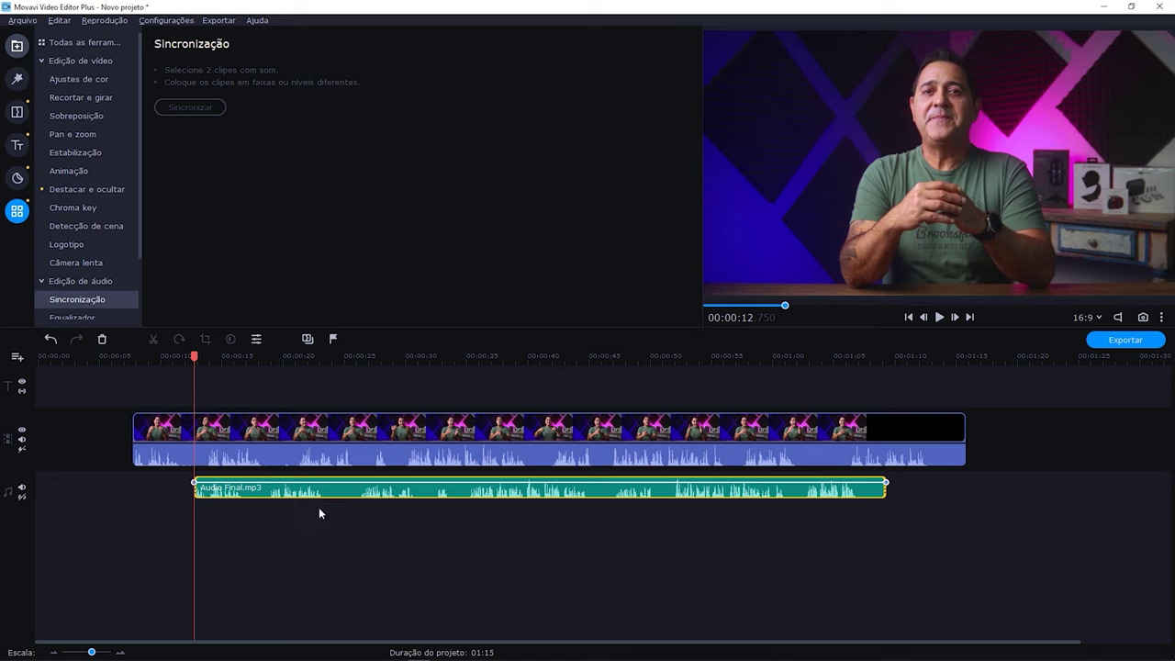
key(ctrl+a)
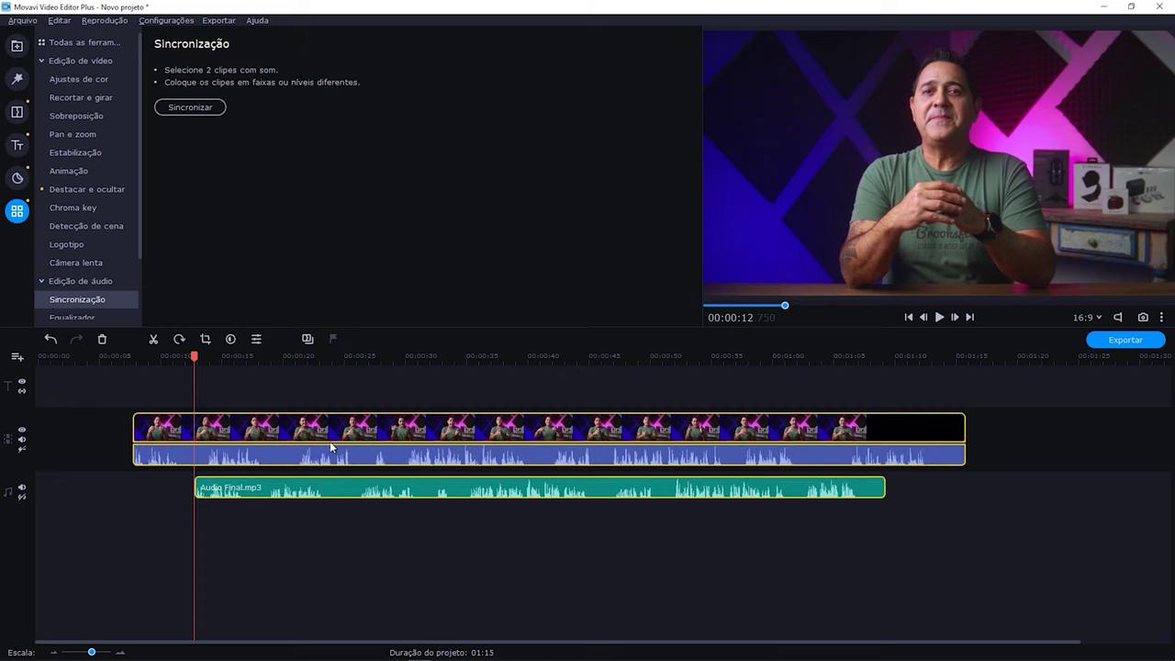
click(205, 109)
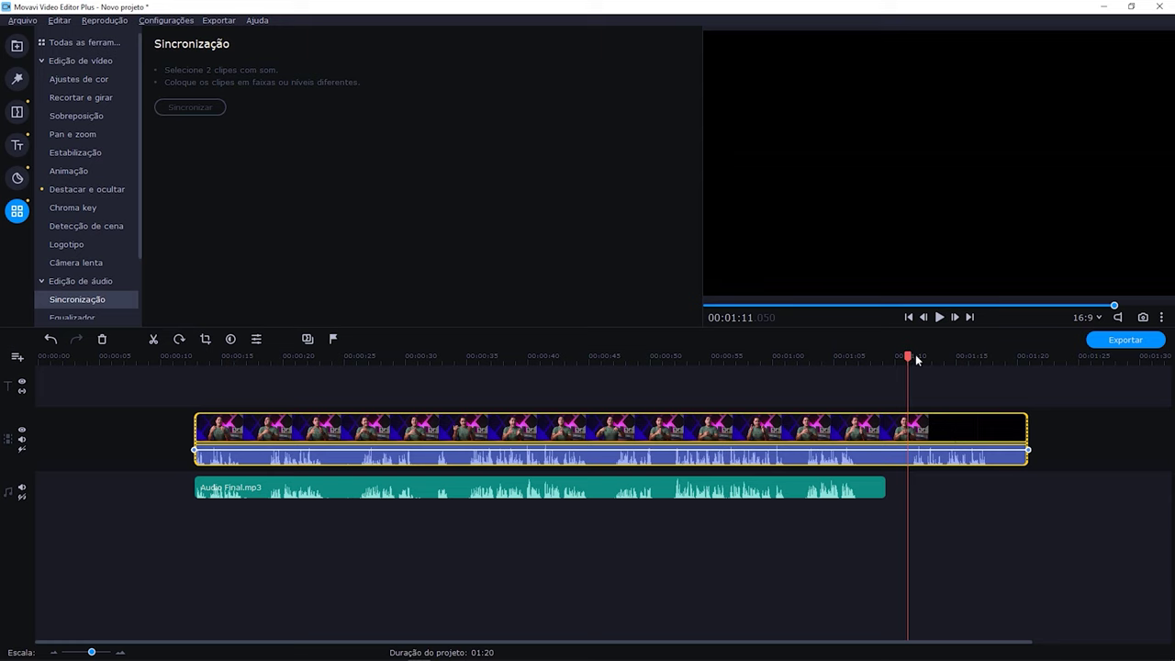
Split the video clip at 00:01:09.250, where Audio Final.mp3 ends, and delete the leftover piece after the cut.
drag(908, 356, 885, 359)
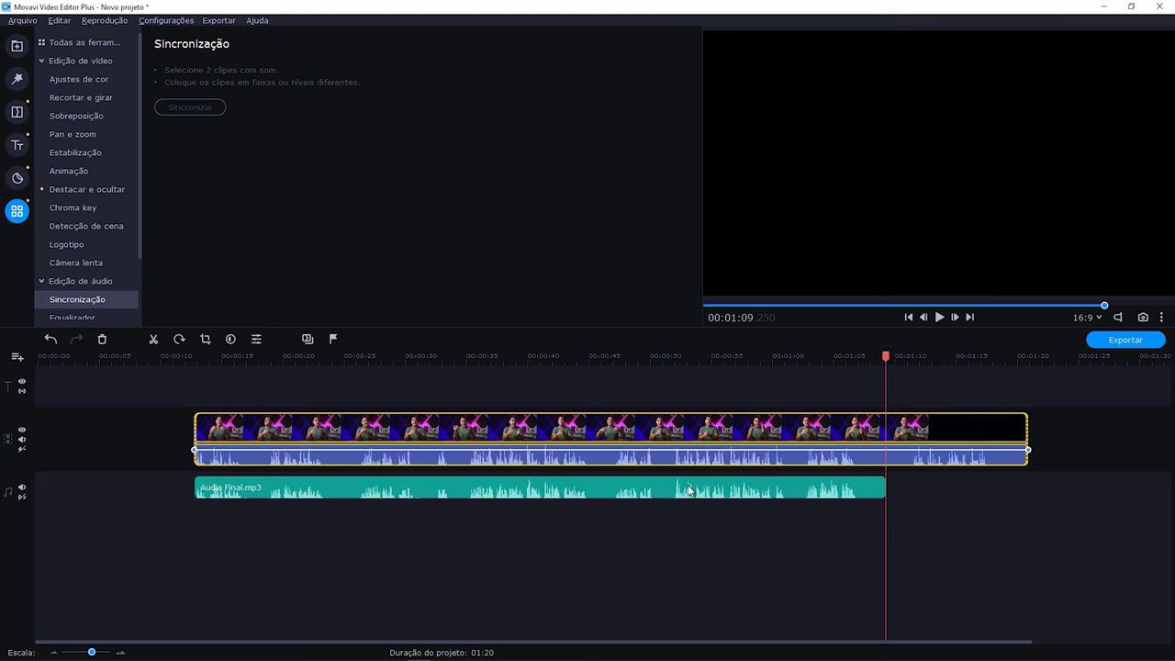
click(153, 340)
click(960, 529)
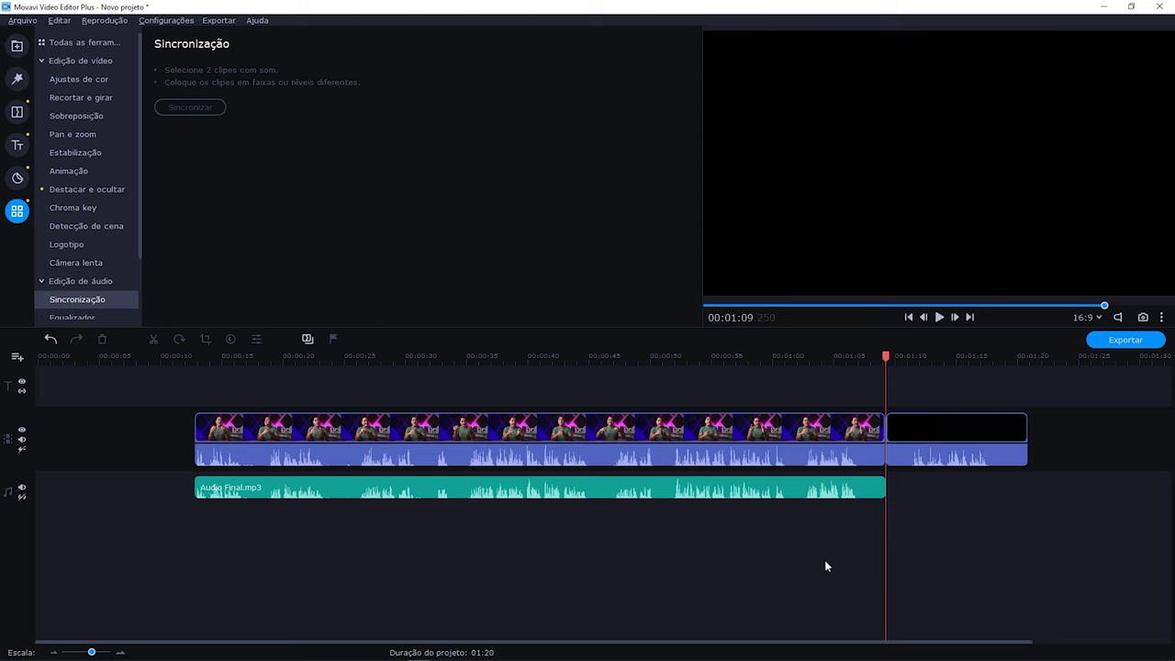
click(955, 429)
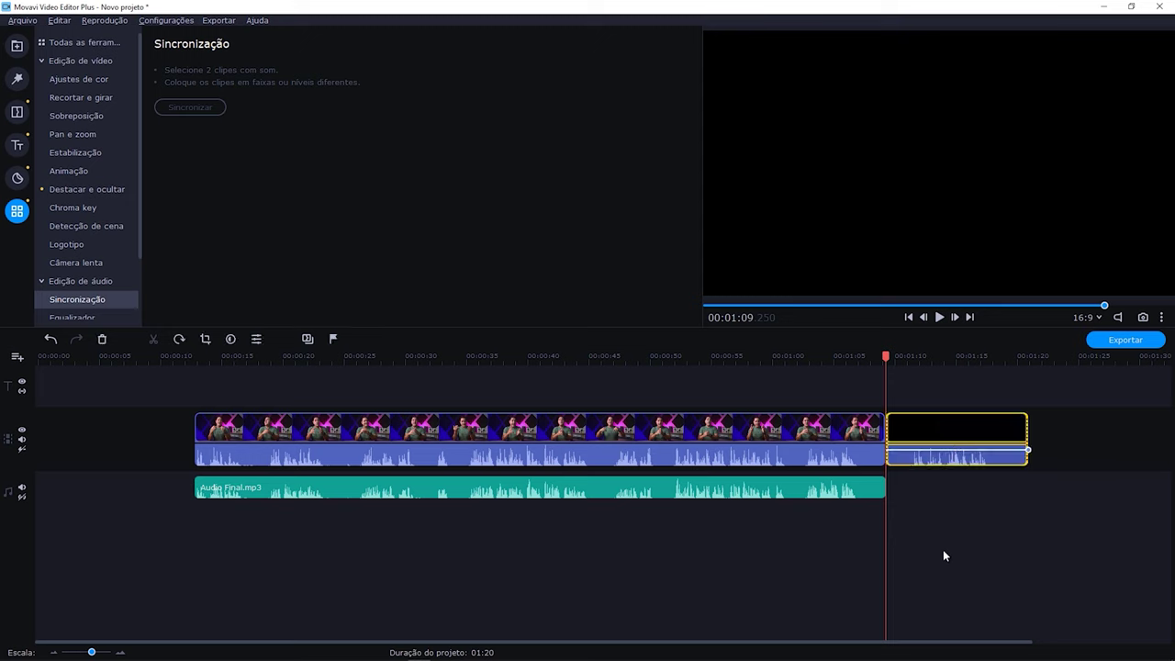
key(Delete)
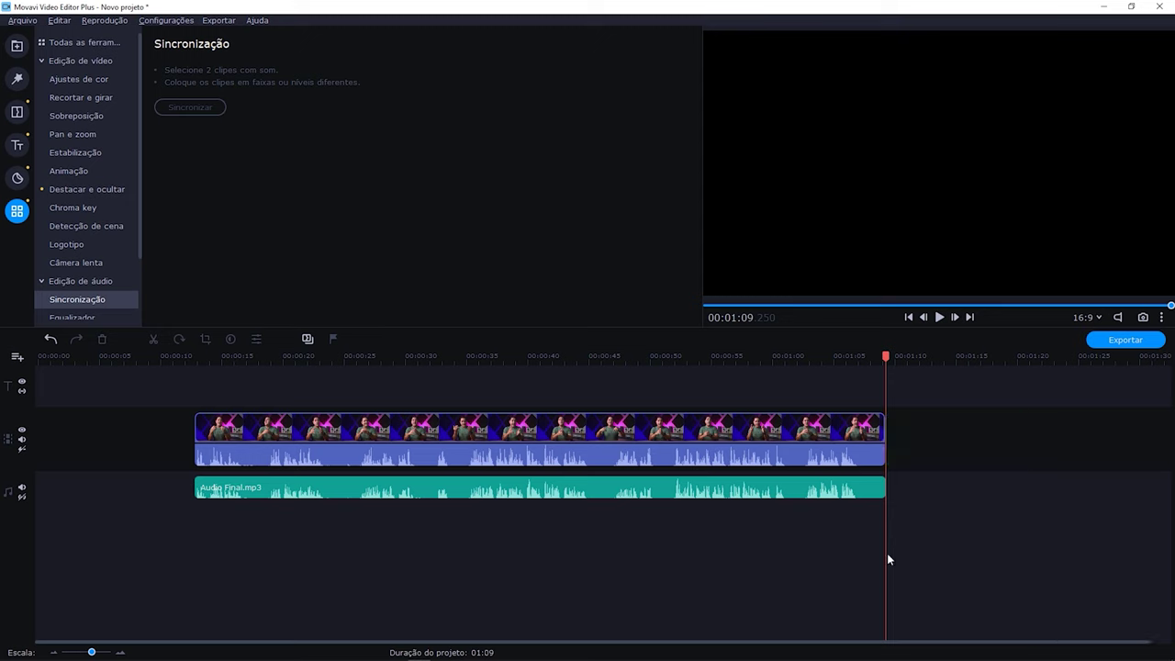
Delete the video clip's own linked audio and move the video and Audio Final.mp3 together to the timeline's start.
click(818, 461)
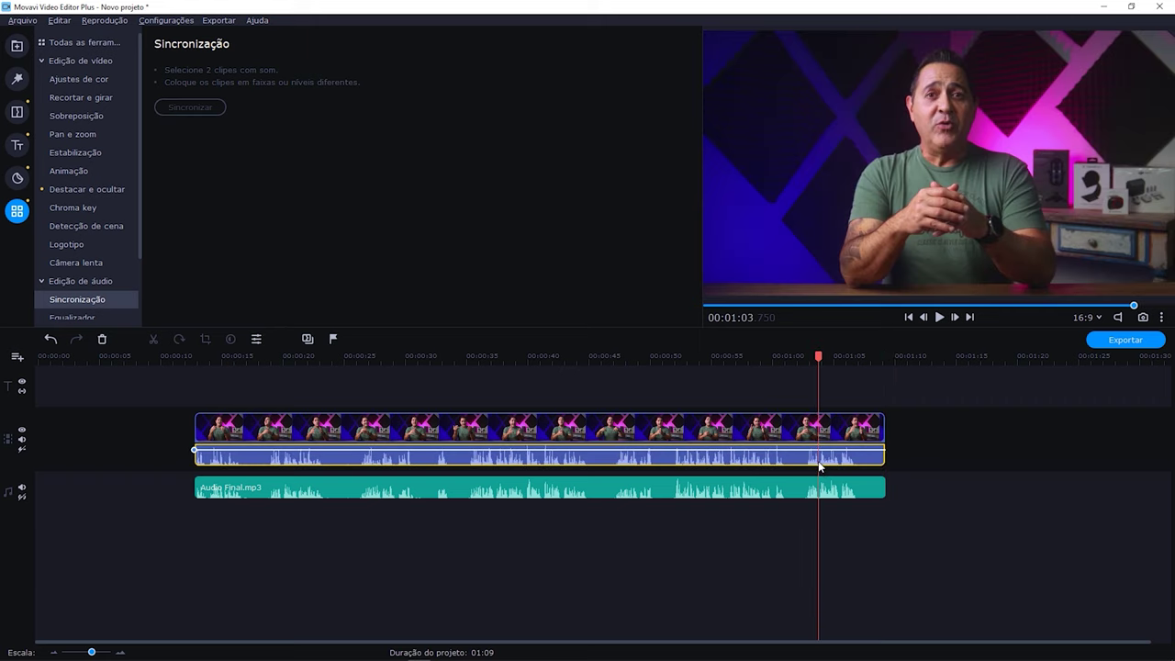
key(Delete)
key(ctrl+a)
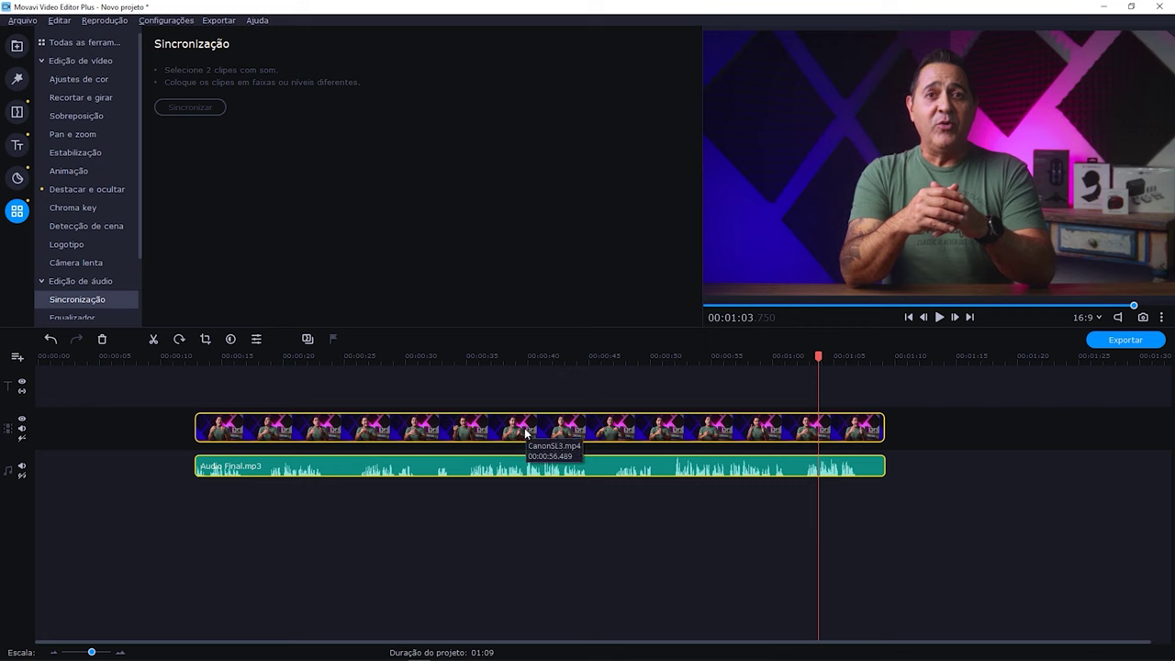
drag(526, 433, 360, 434)
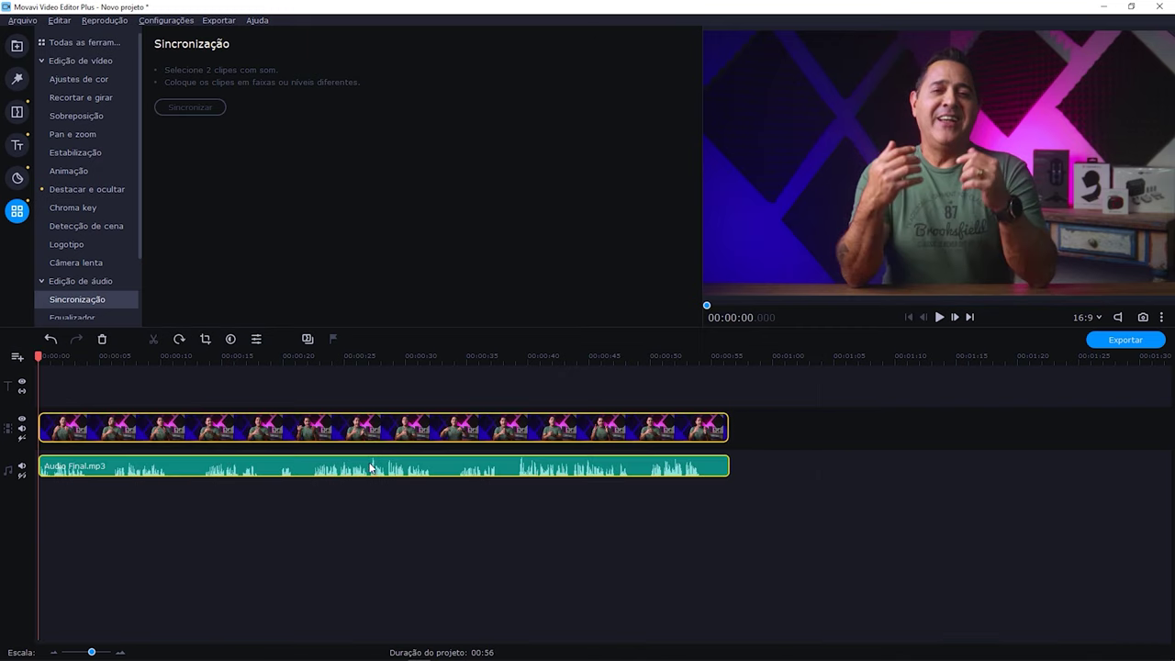
click(308, 492)
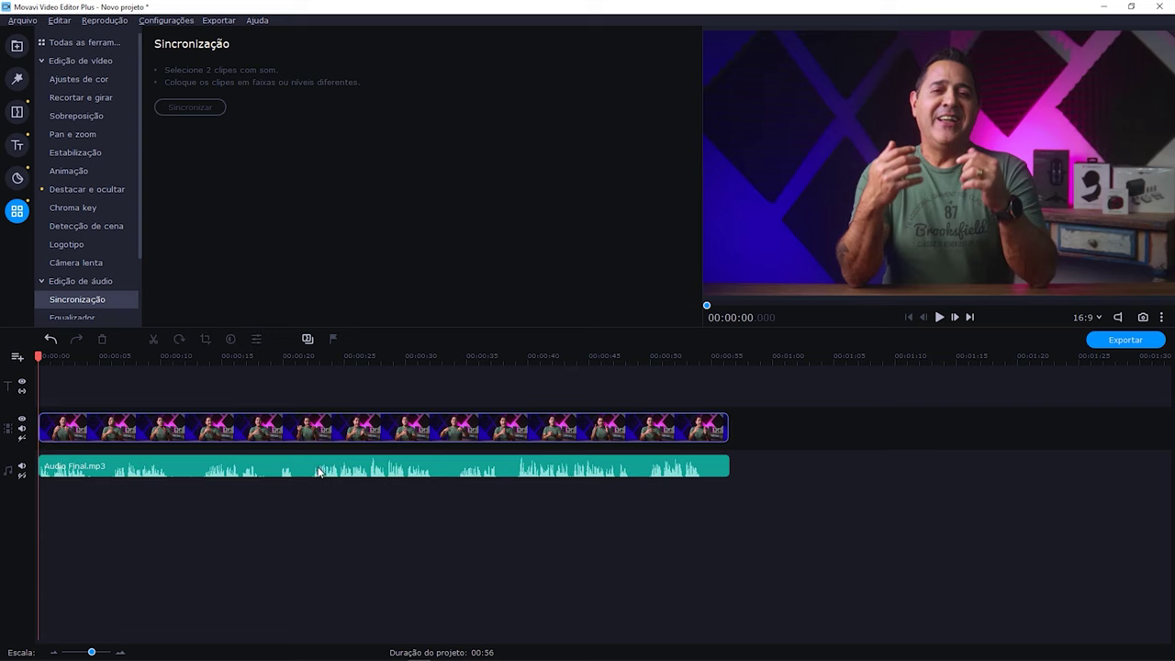
Play the opening from about 2.6 seconds to find the cut point and split the video clip at 00:00:03.850.
click(319, 470)
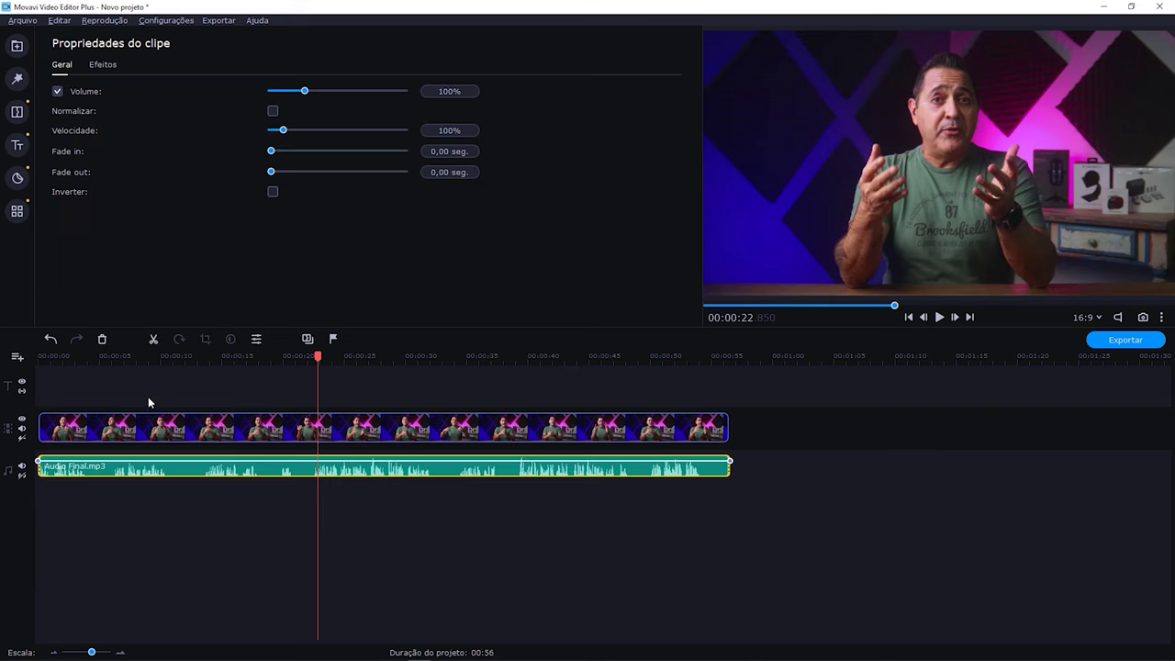
click(70, 355)
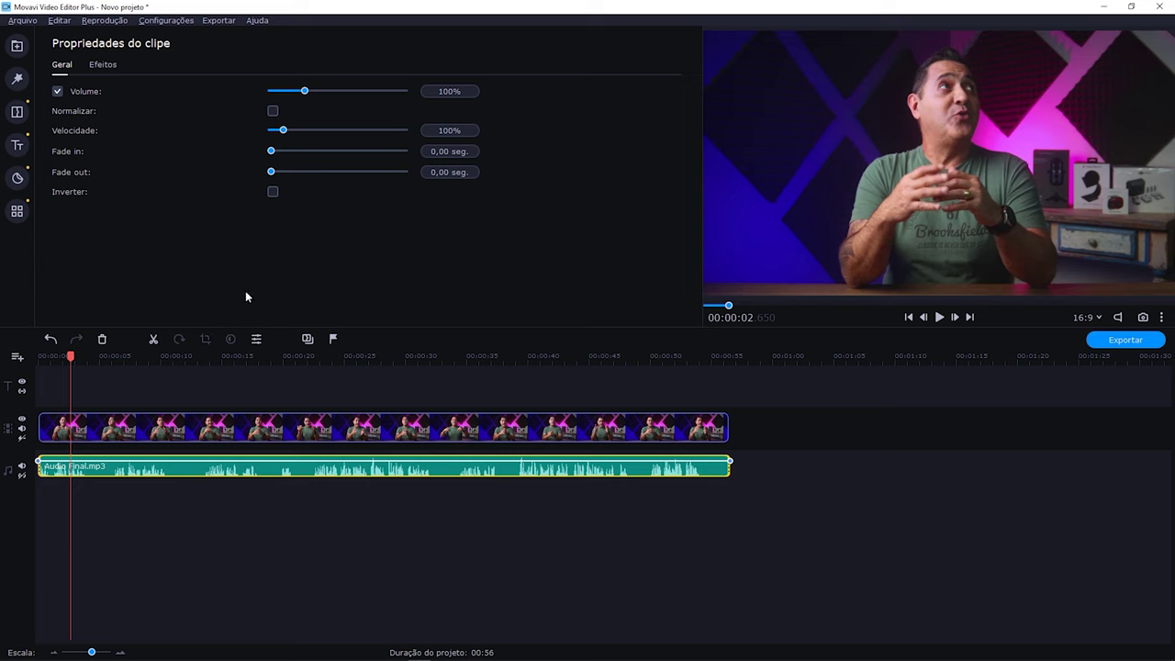
key(space)
key(space)
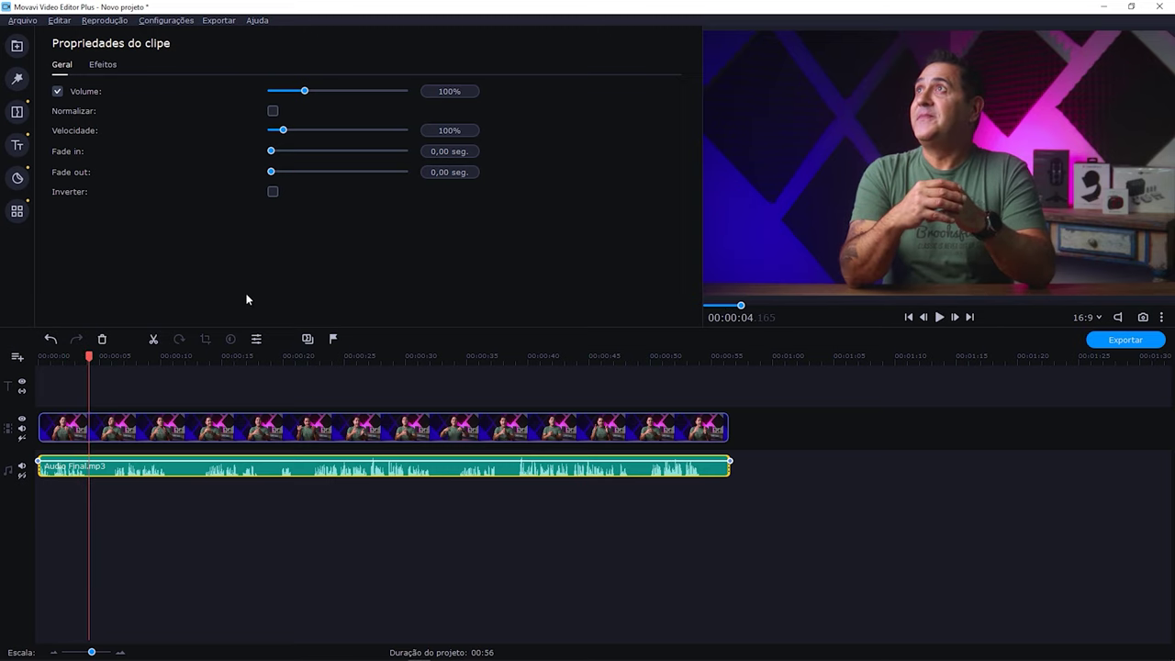
click(69, 357)
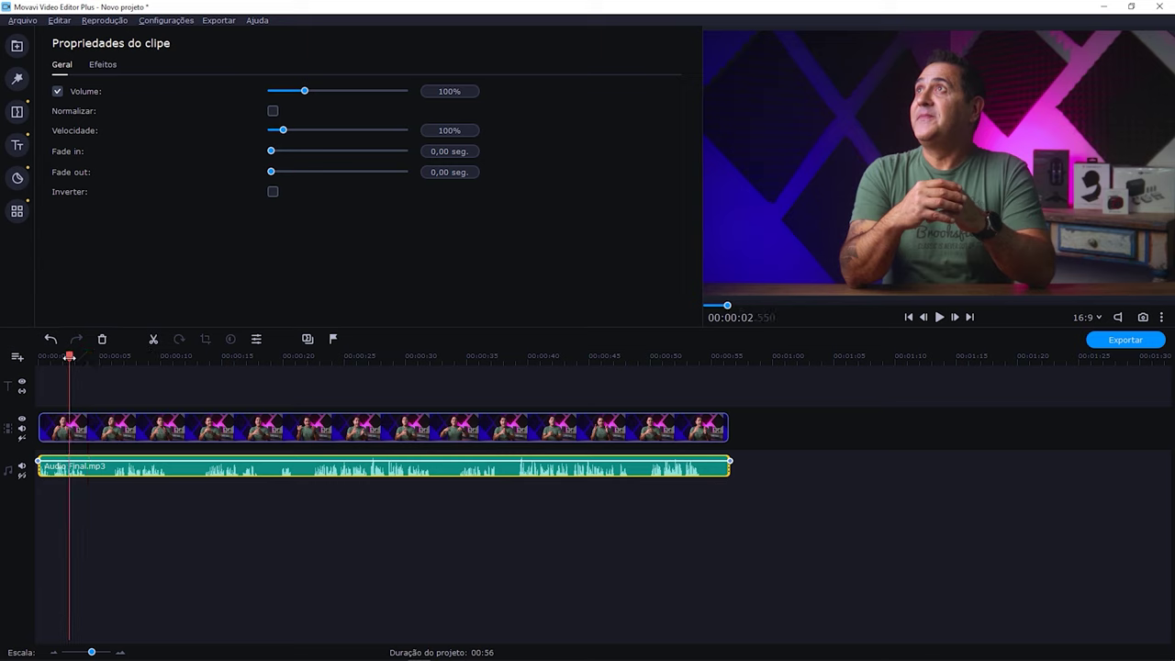
key(space)
key(space)
click(100, 409)
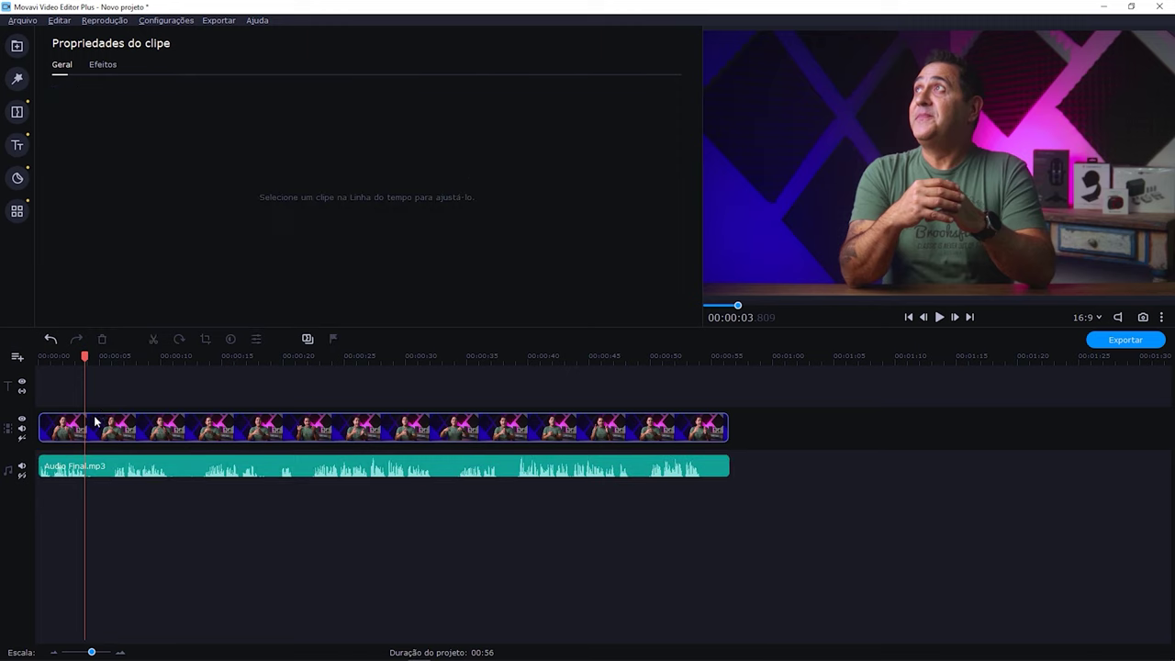
click(95, 420)
drag(95, 358, 85, 361)
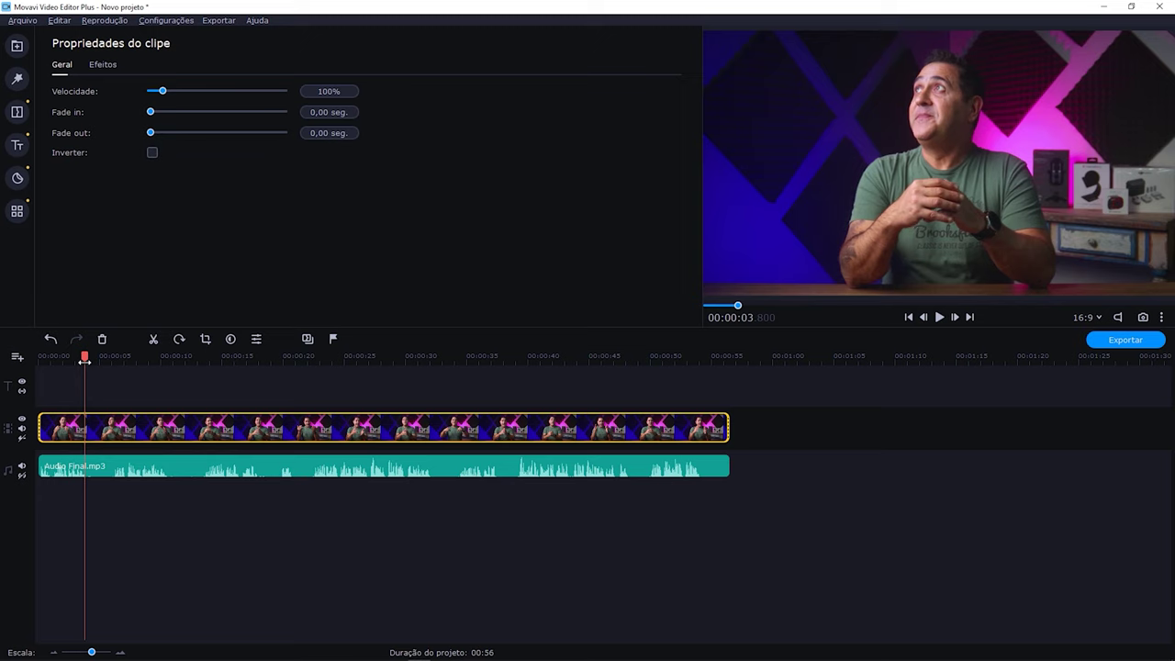
drag(83, 362, 86, 361)
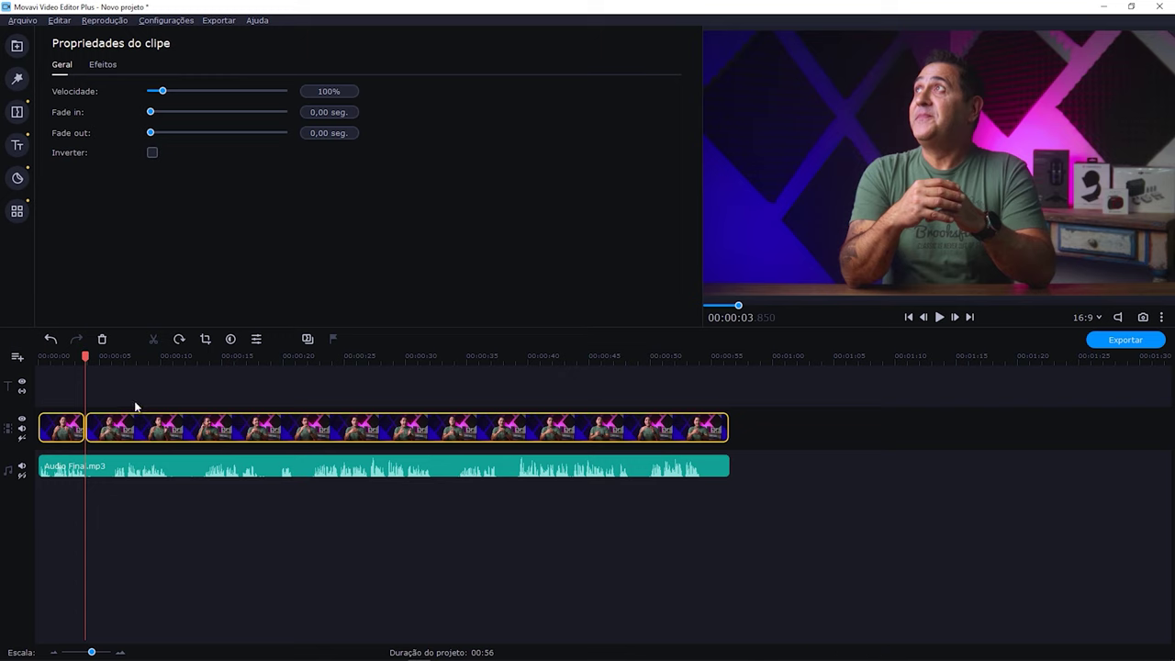
key(Escape)
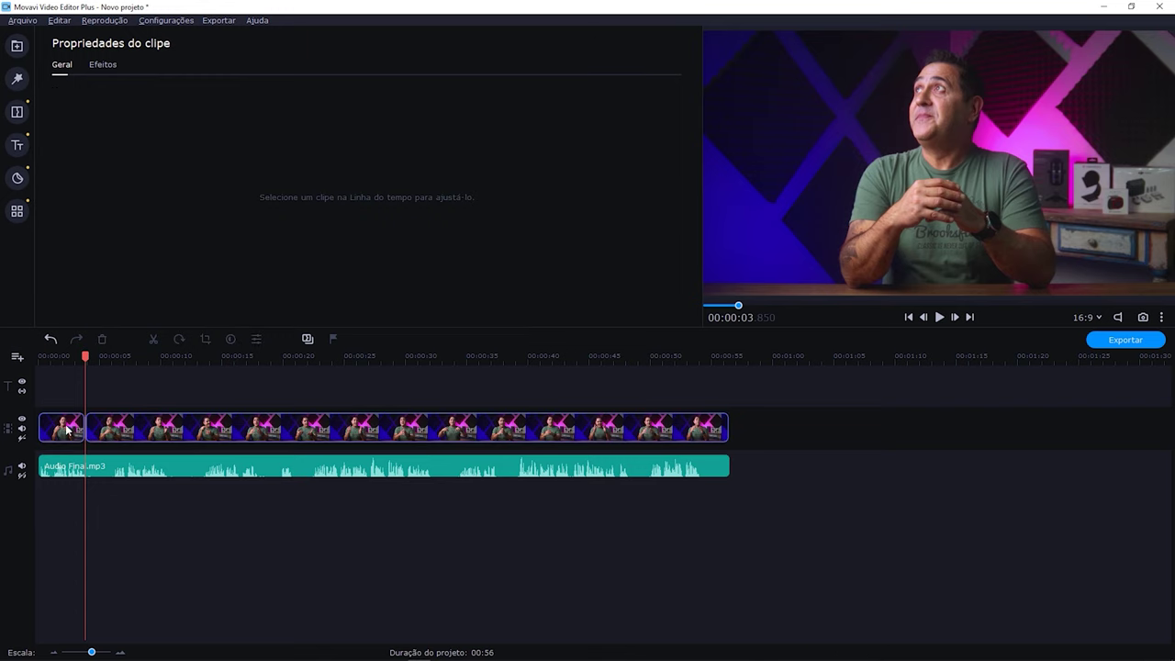
Apply the Viagem a Marte colour adjustment to the short first video segment and show that segment's applied effects.
click(69, 427)
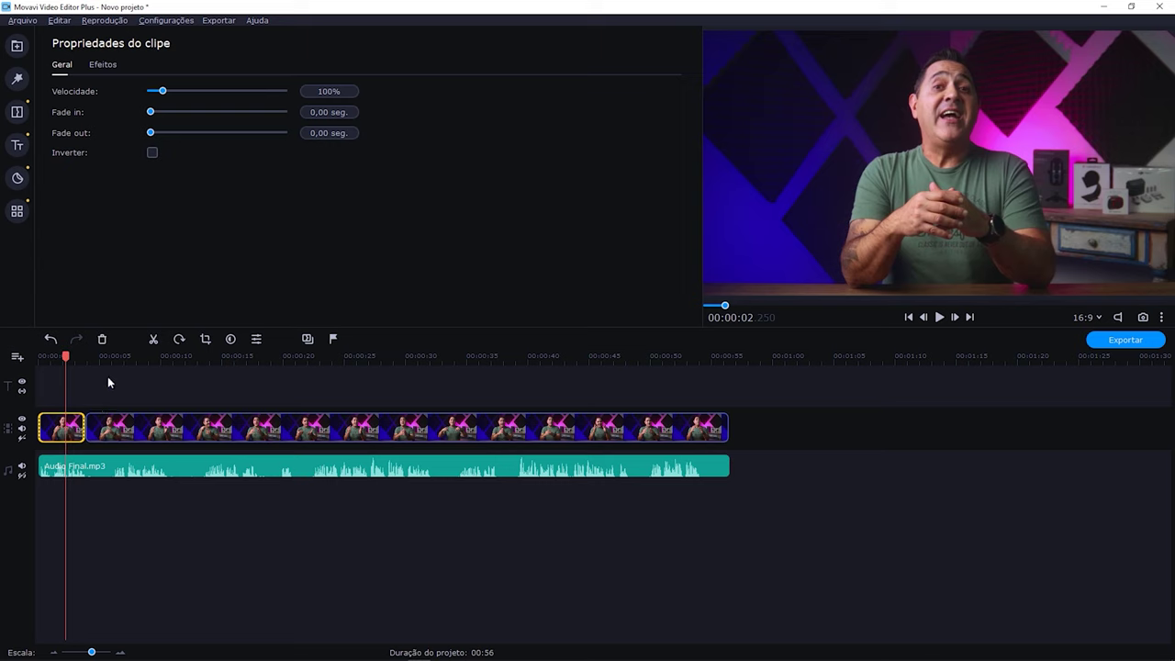
click(23, 214)
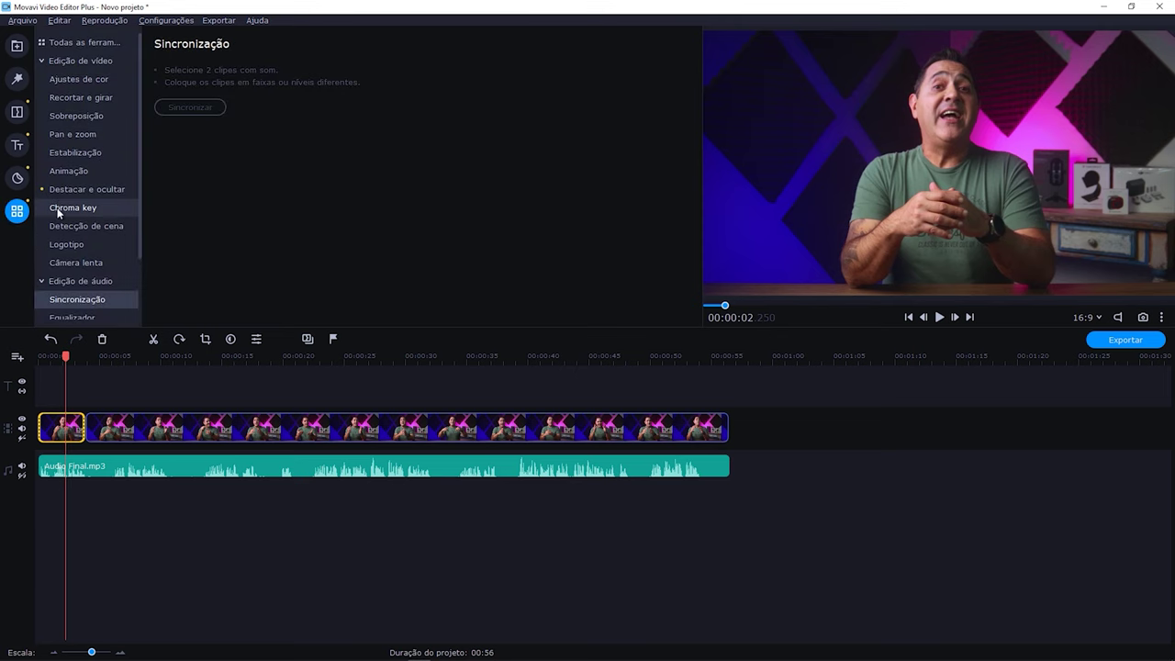
click(98, 82)
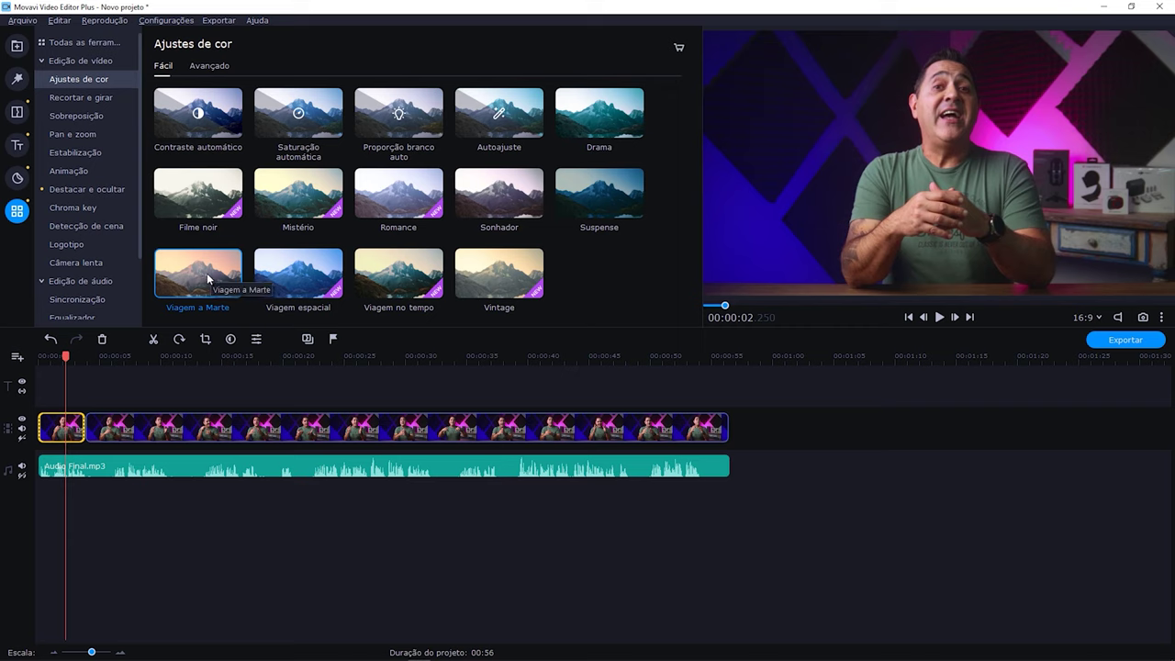
mouse_move(204, 275)
mouse_down()
mouse_move(115, 321)
mouse_move(54, 404)
mouse_move(52, 424)
mouse_up()
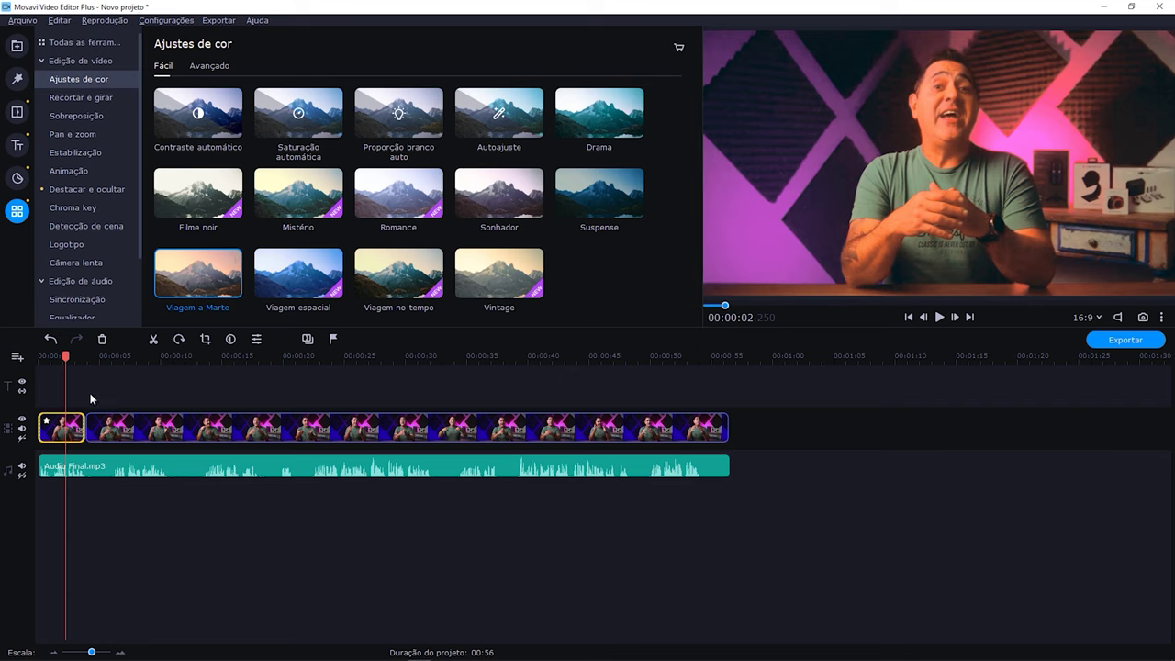
click(45, 420)
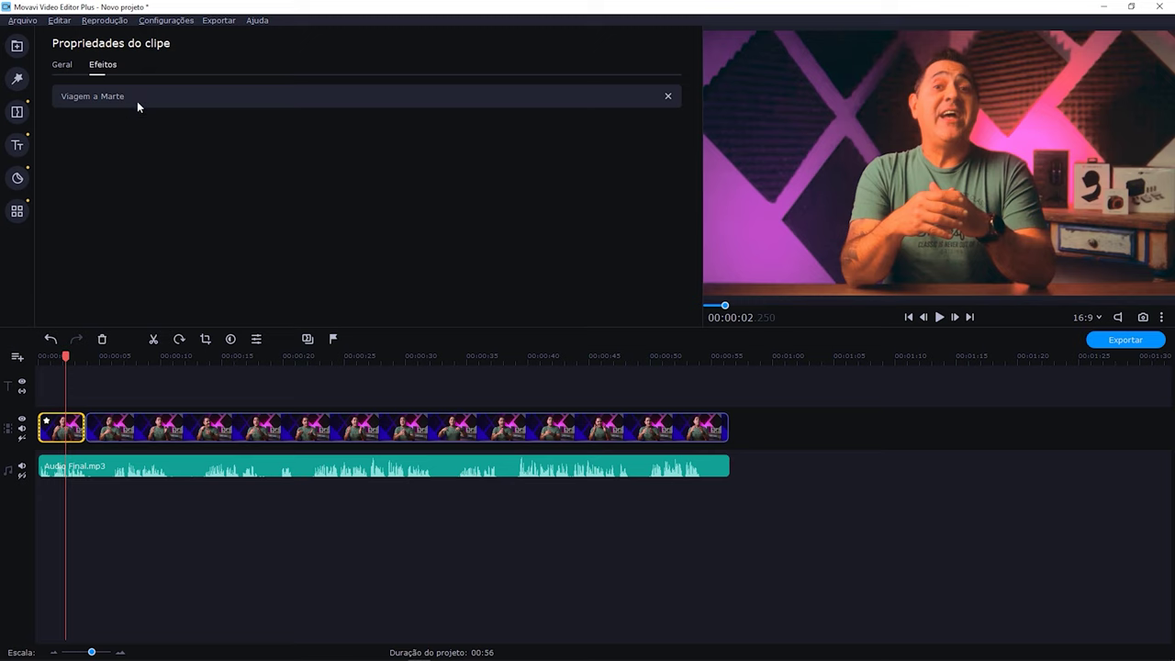
Remove the Viagem a Marte effect from the first video segment, set its Saturação to 0,00 in the advanced colour adjustments, and preview it.
click(669, 96)
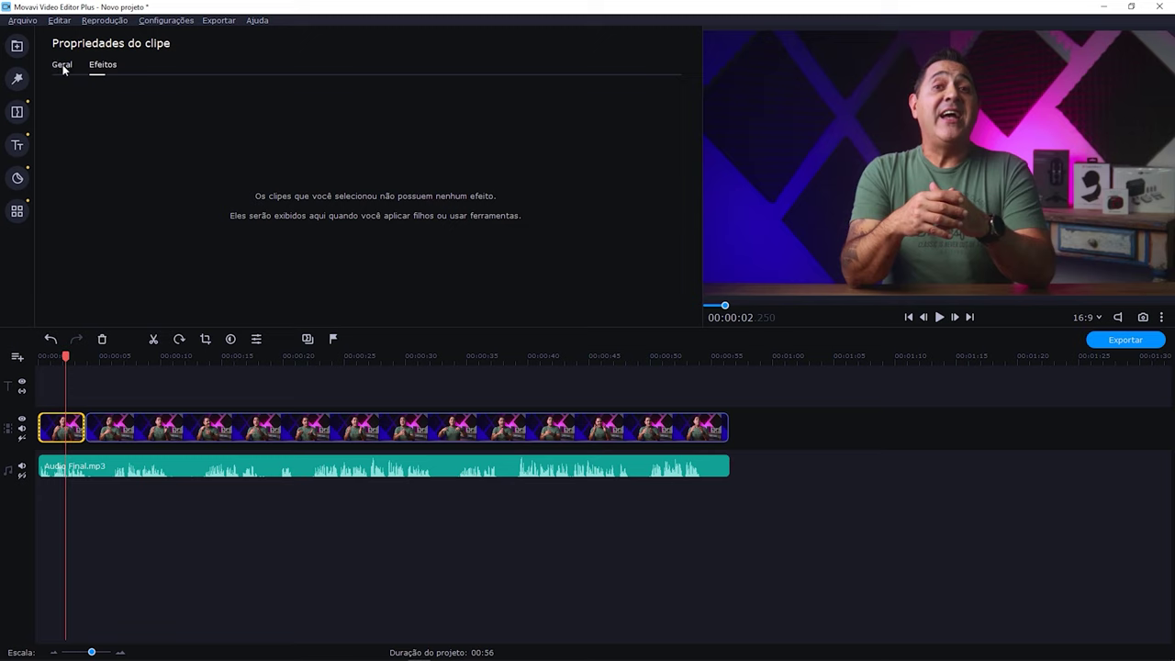
click(62, 66)
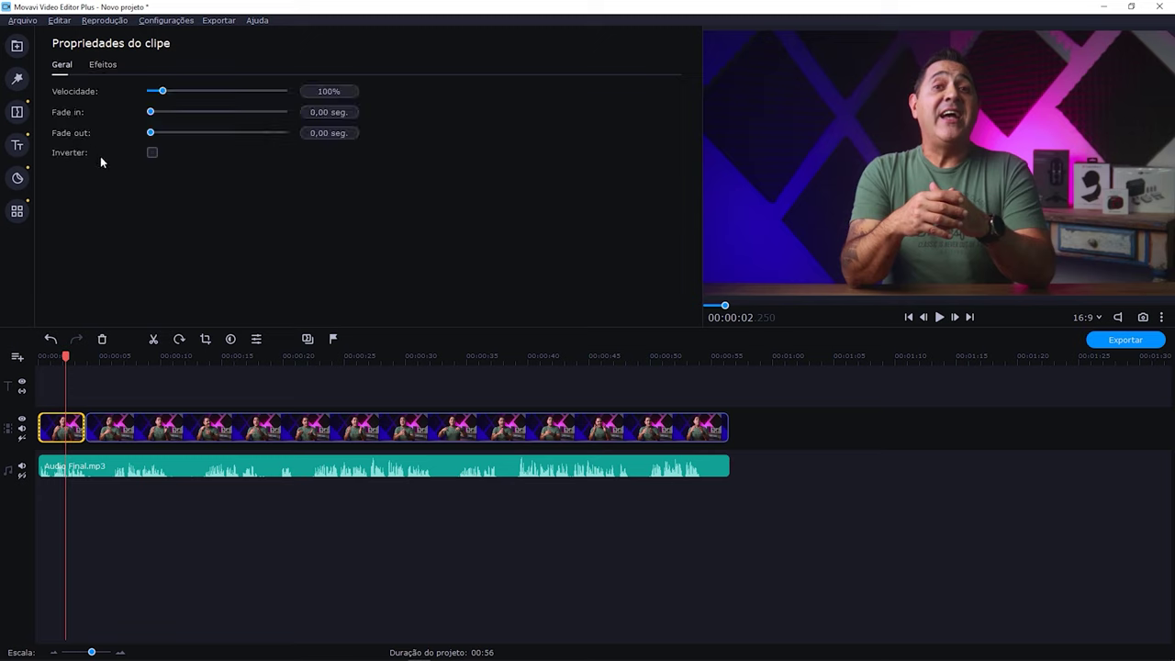
click(16, 211)
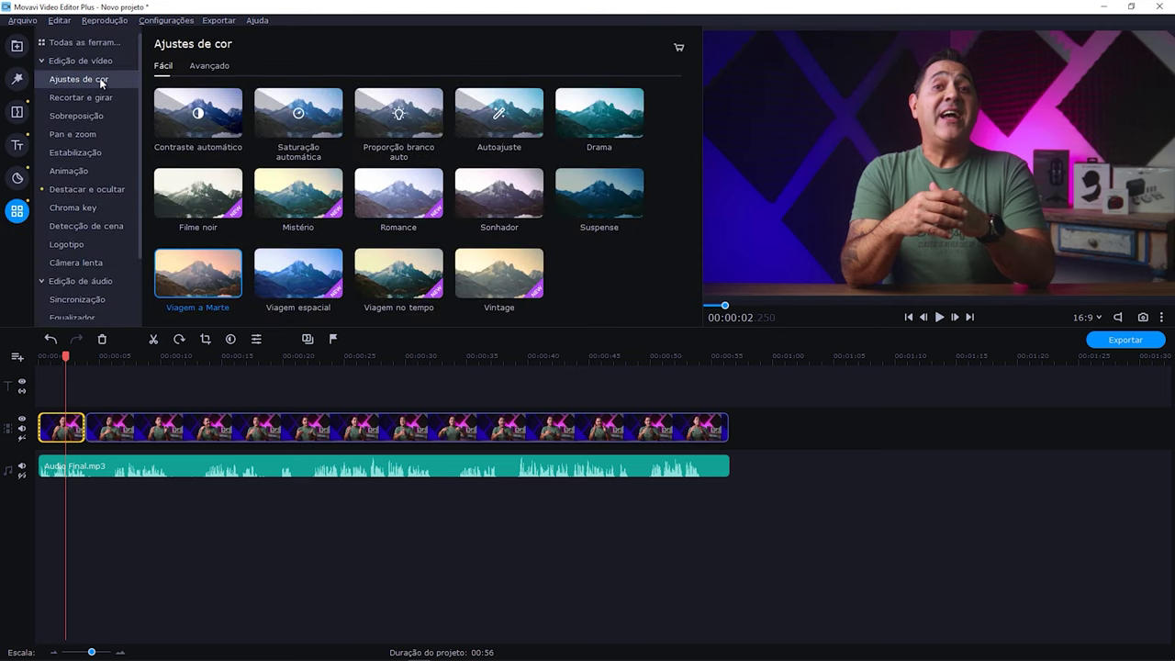
click(210, 66)
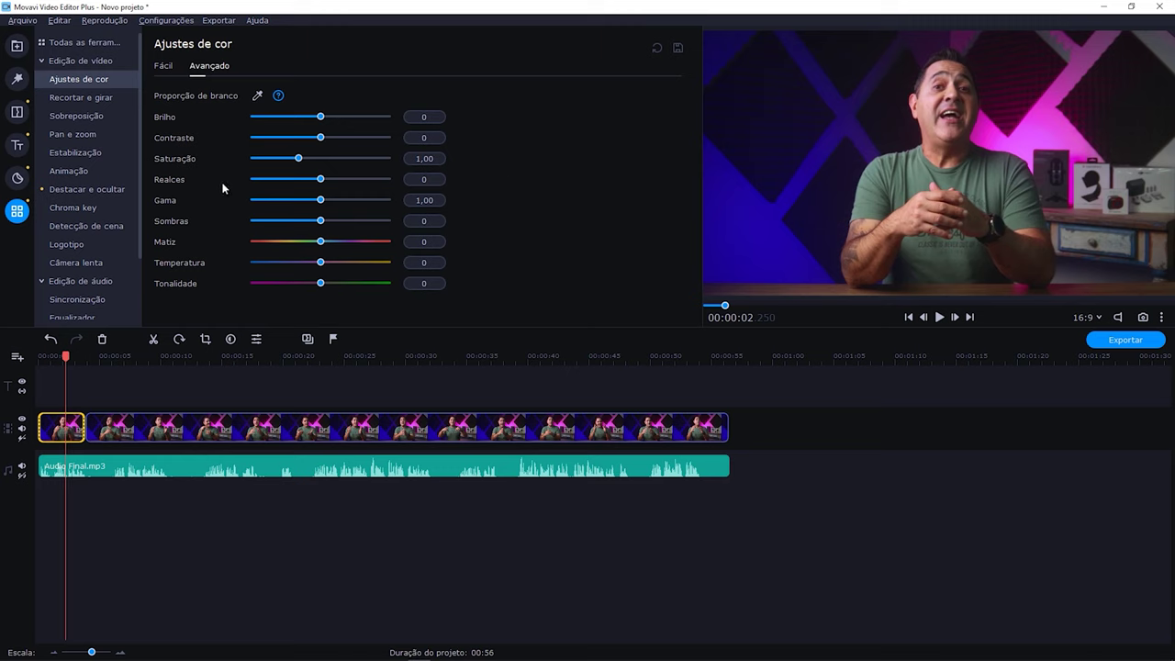
drag(297, 161, 236, 162)
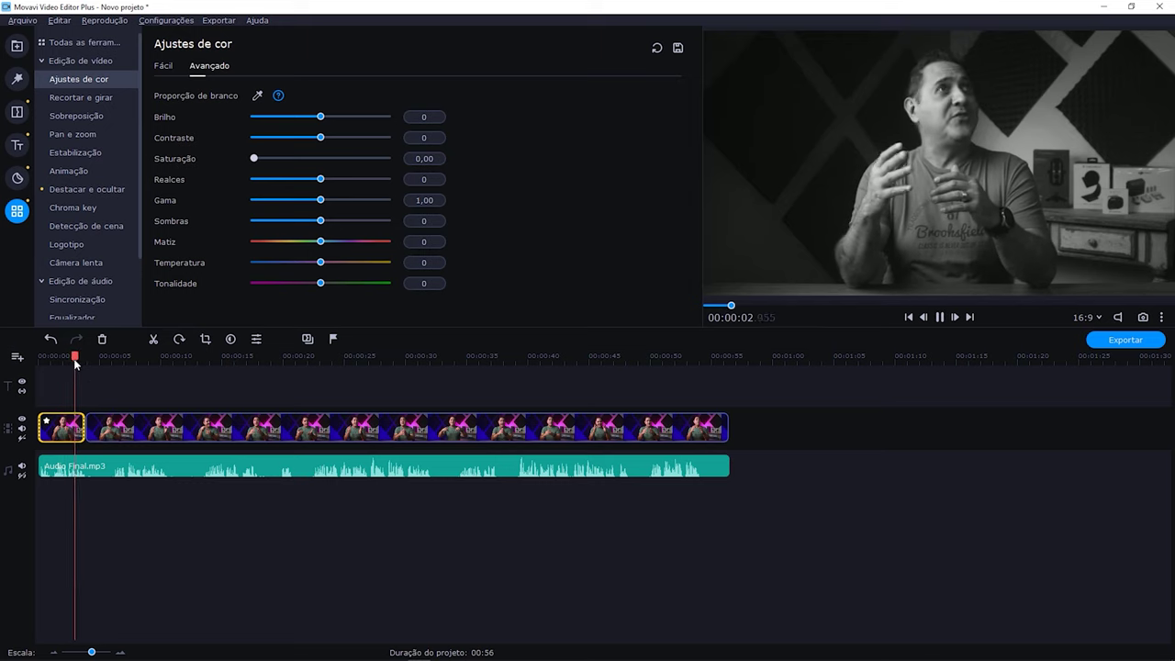
key(space)
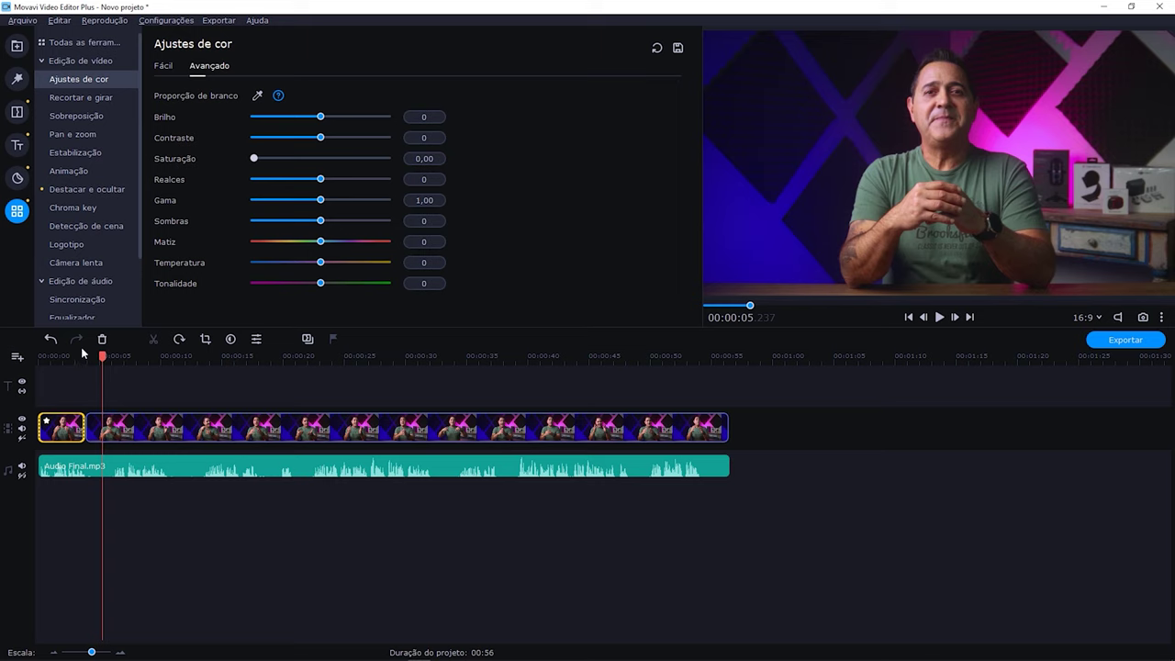
Add the Desfoque dentro blur transition between the first and second video segments and play across the cut.
click(18, 113)
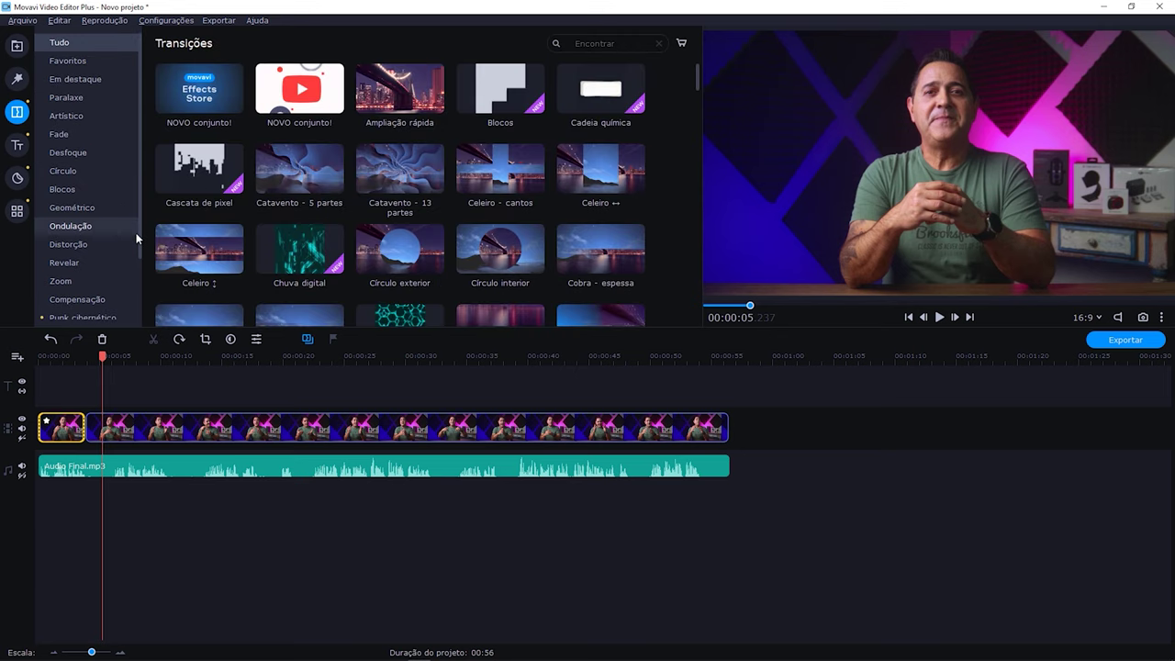
click(82, 153)
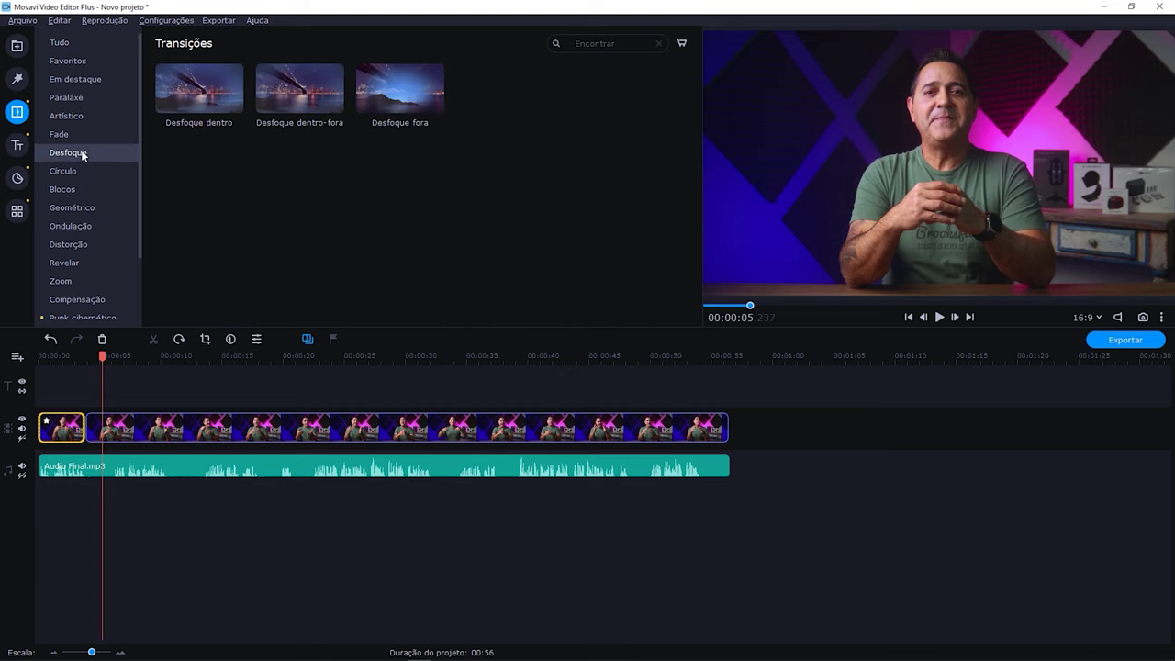
click(203, 105)
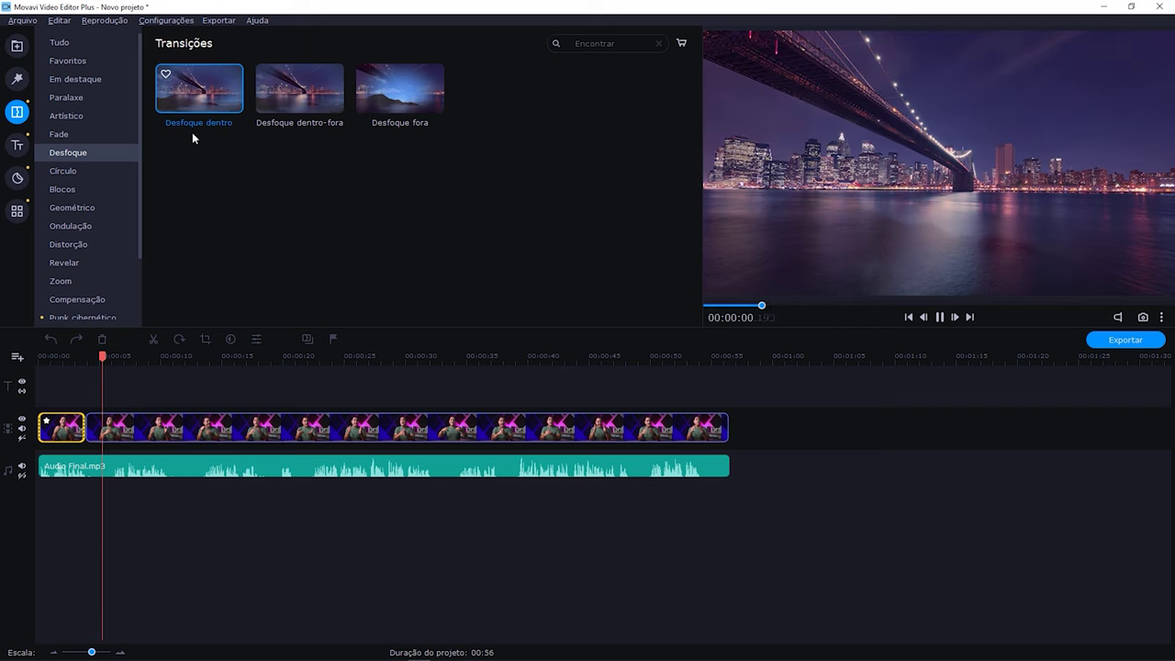
drag(195, 96, 80, 436)
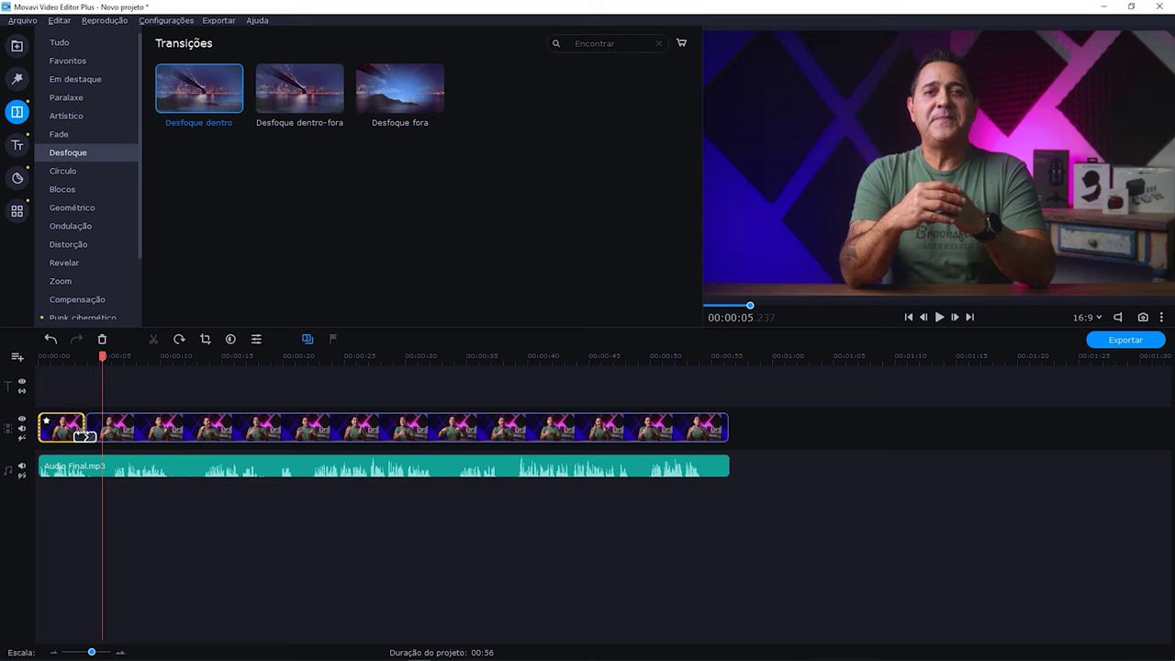
click(75, 356)
key(space)
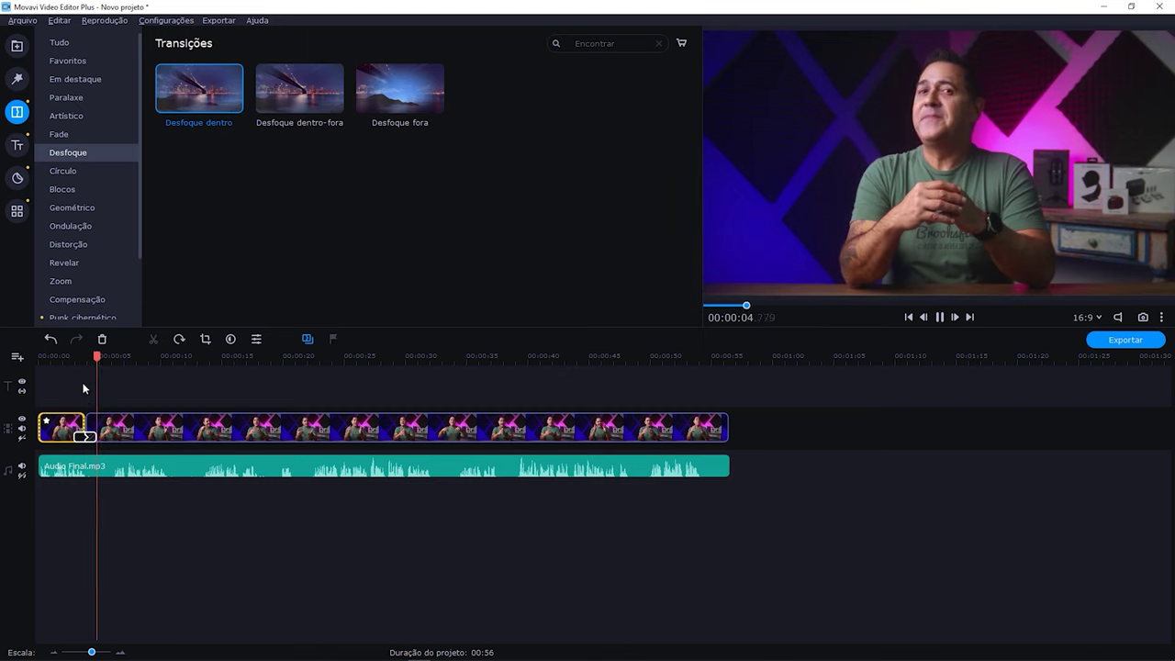
Select the transition between the first two segments and replay the video from shortly before it.
click(88, 439)
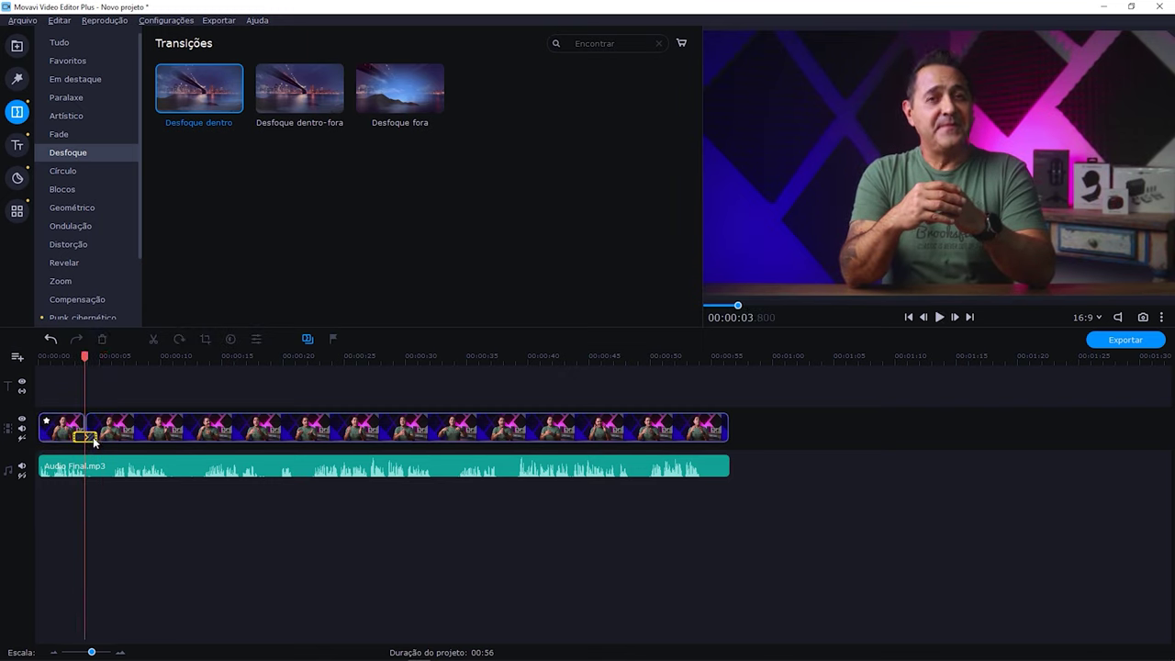
drag(89, 437, 90, 437)
click(74, 360)
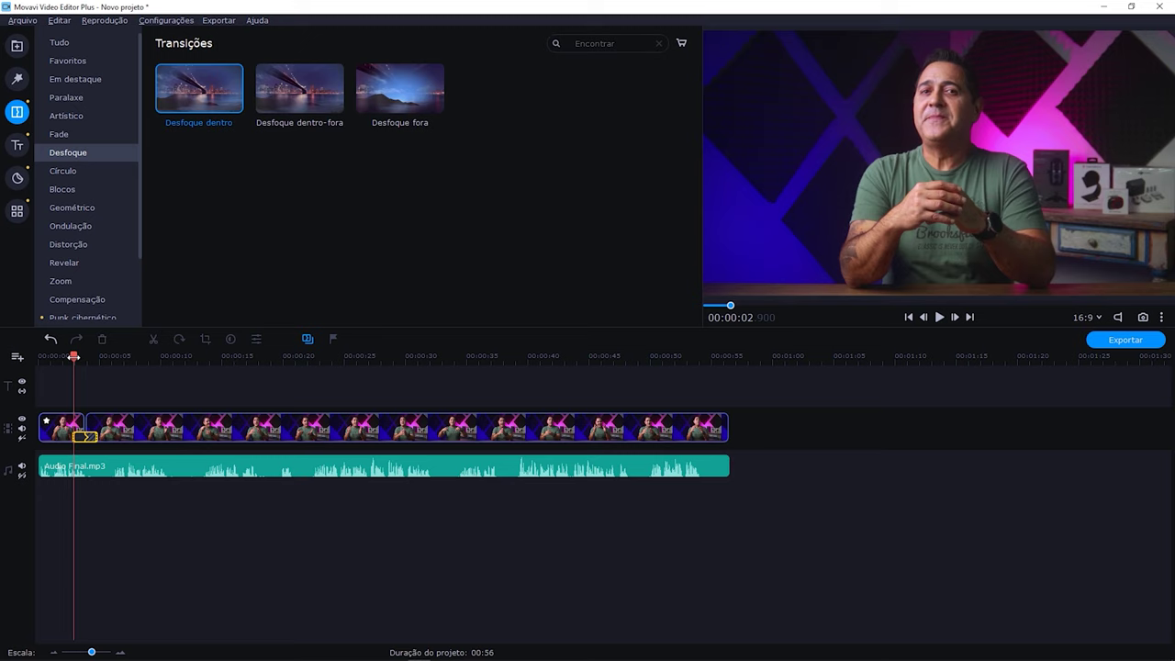
click(67, 362)
key(space)
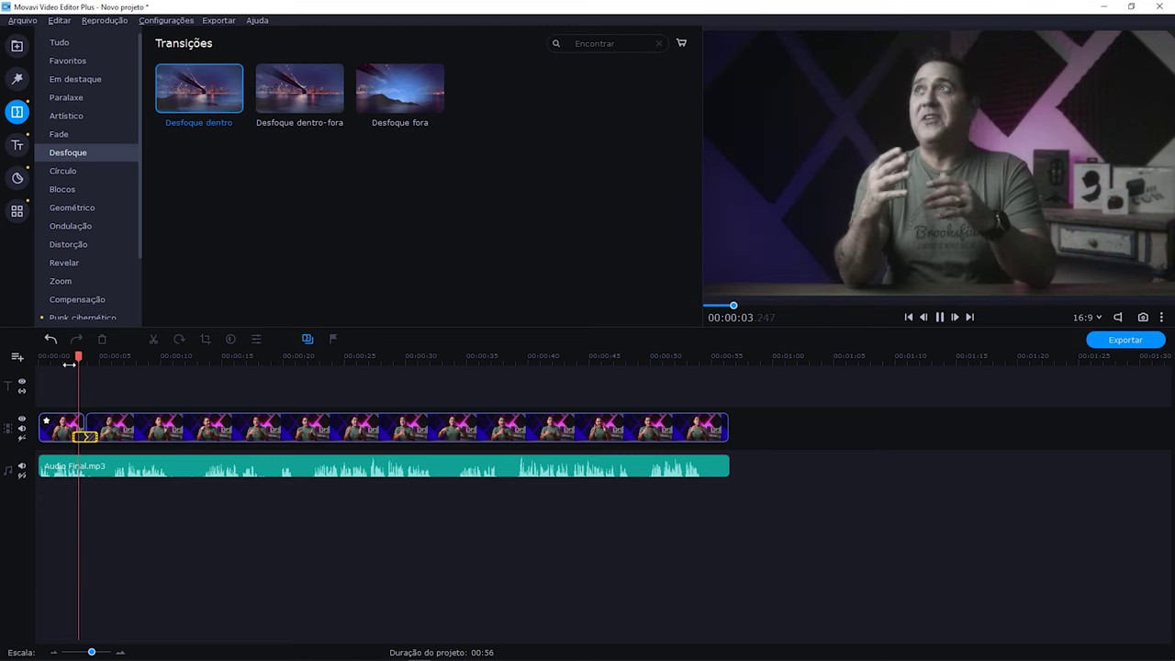
key(space)
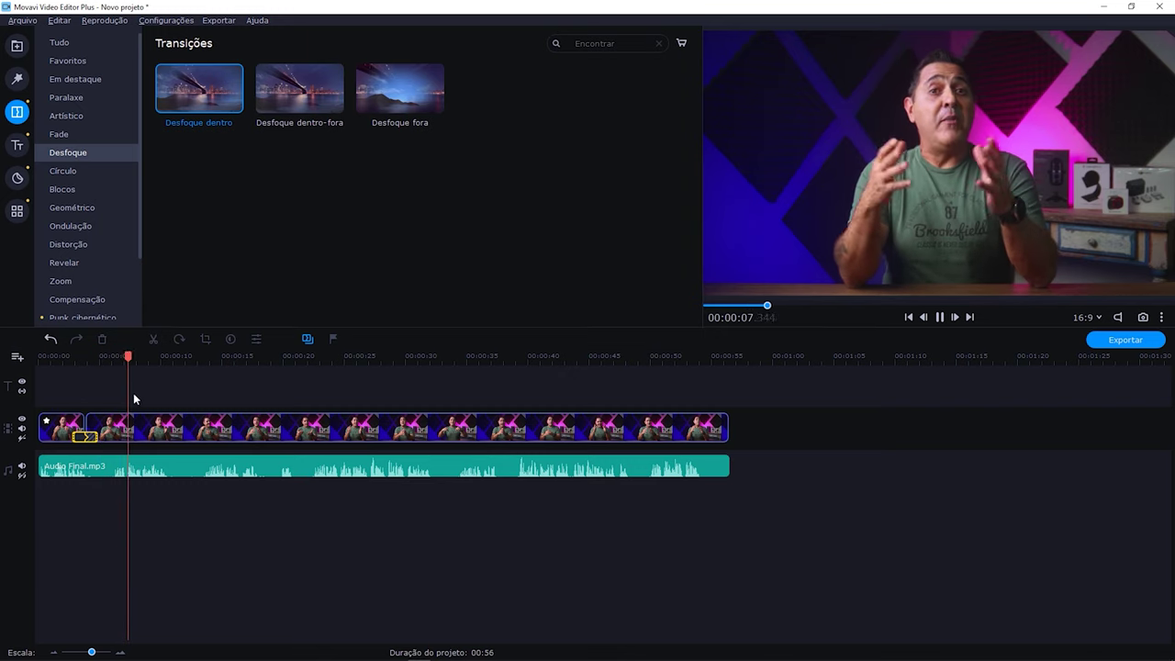
Find the cut point in the second video segment, split it at 00:00:08.600, and deselect the resulting pieces.
key(space)
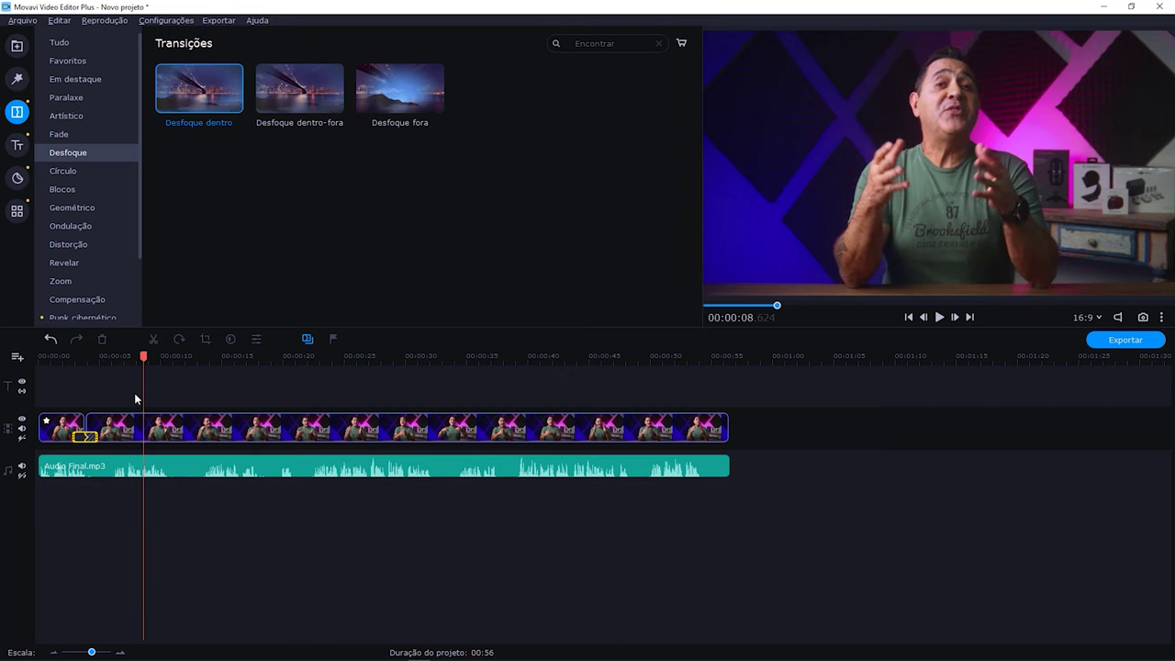
click(137, 424)
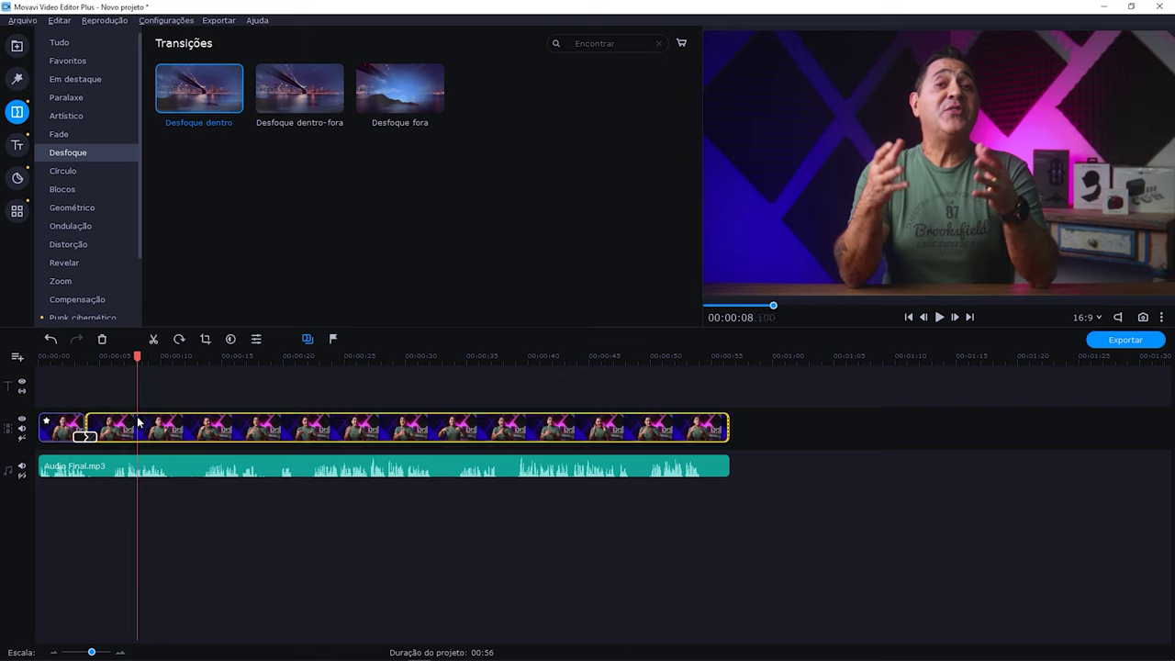
drag(137, 358, 143, 358)
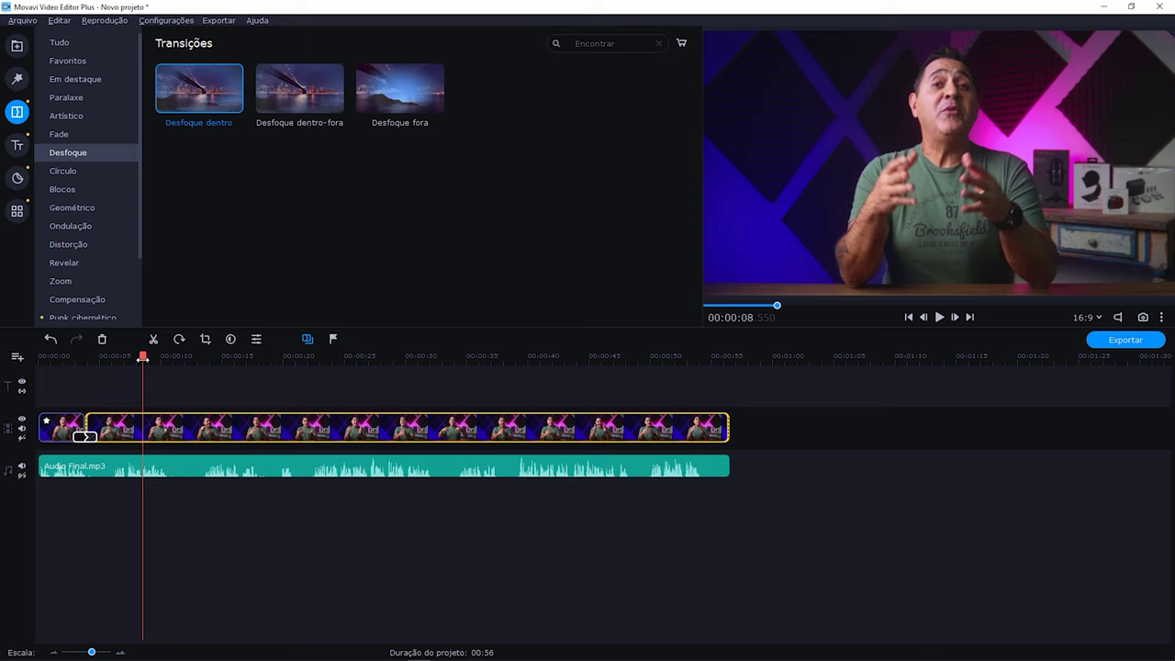
drag(142, 358, 143, 358)
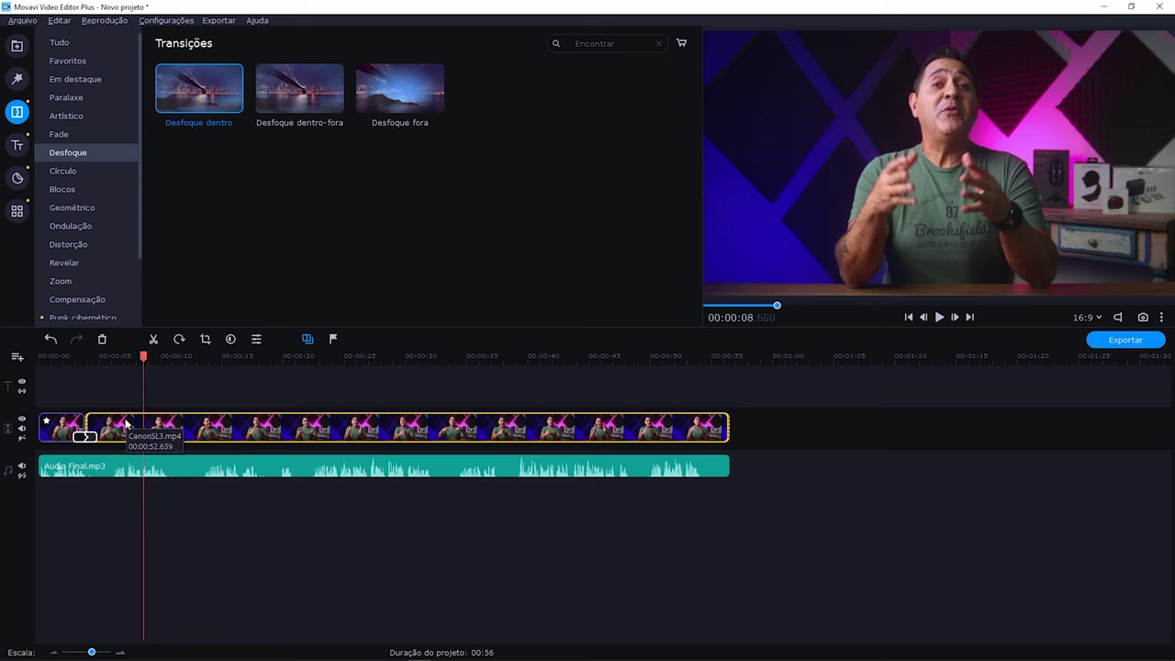
click(153, 339)
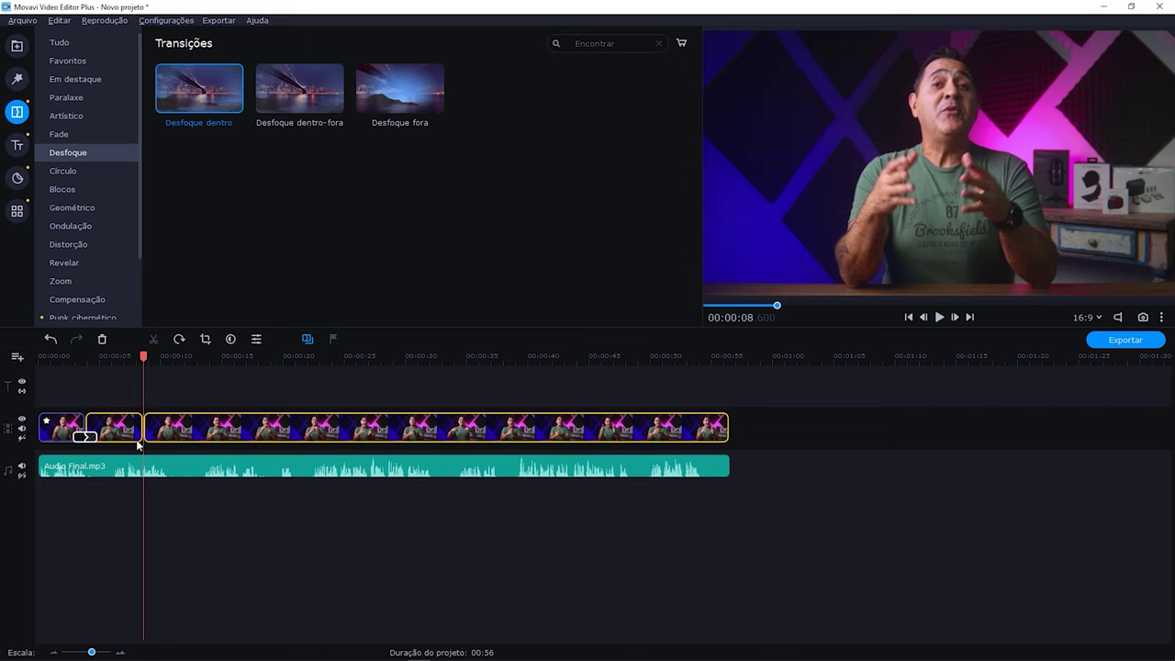
click(172, 386)
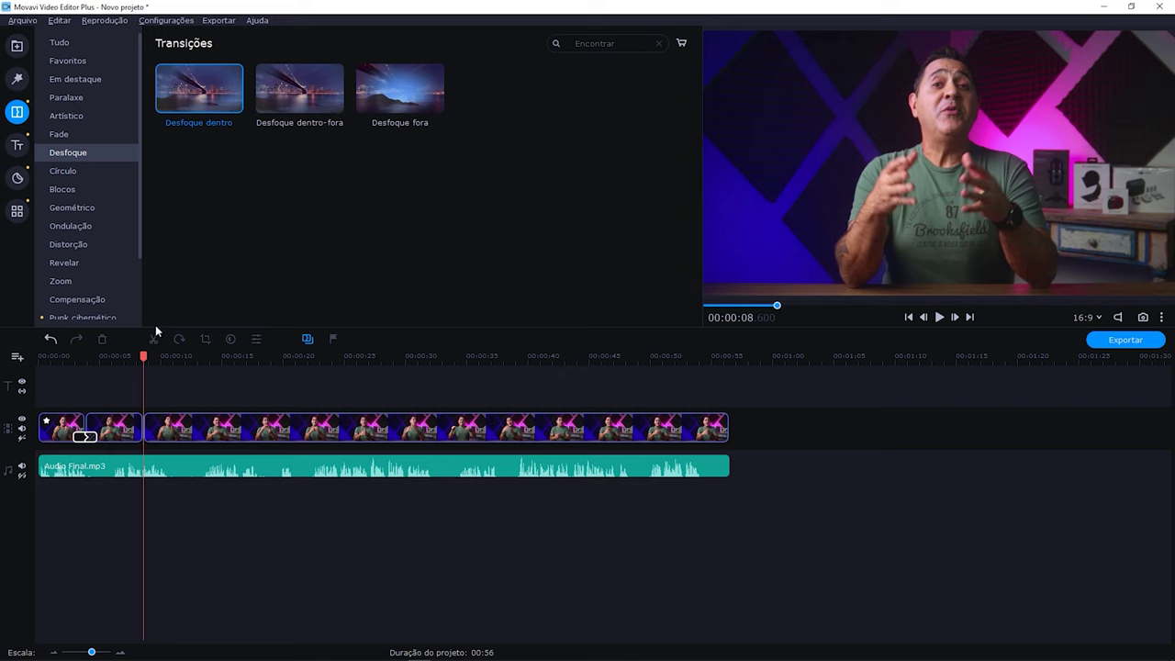
Place Musica Fundo.mp3 from the media bin on an audio track starting at 00:00:08.600 and play through its start.
click(16, 45)
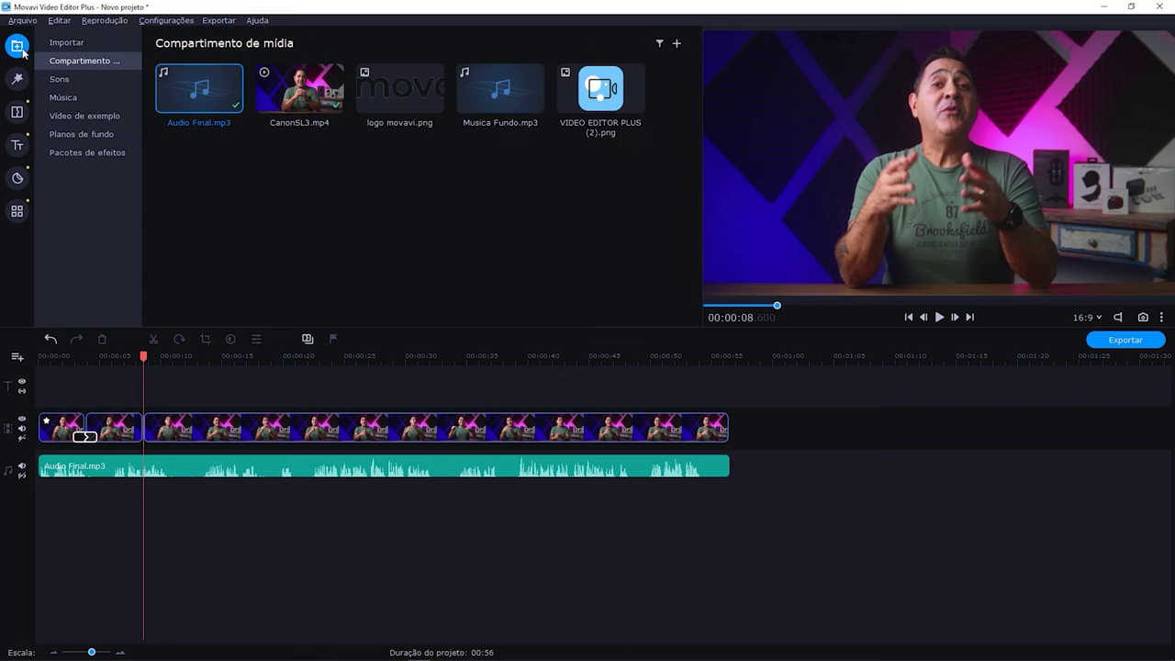
click(59, 99)
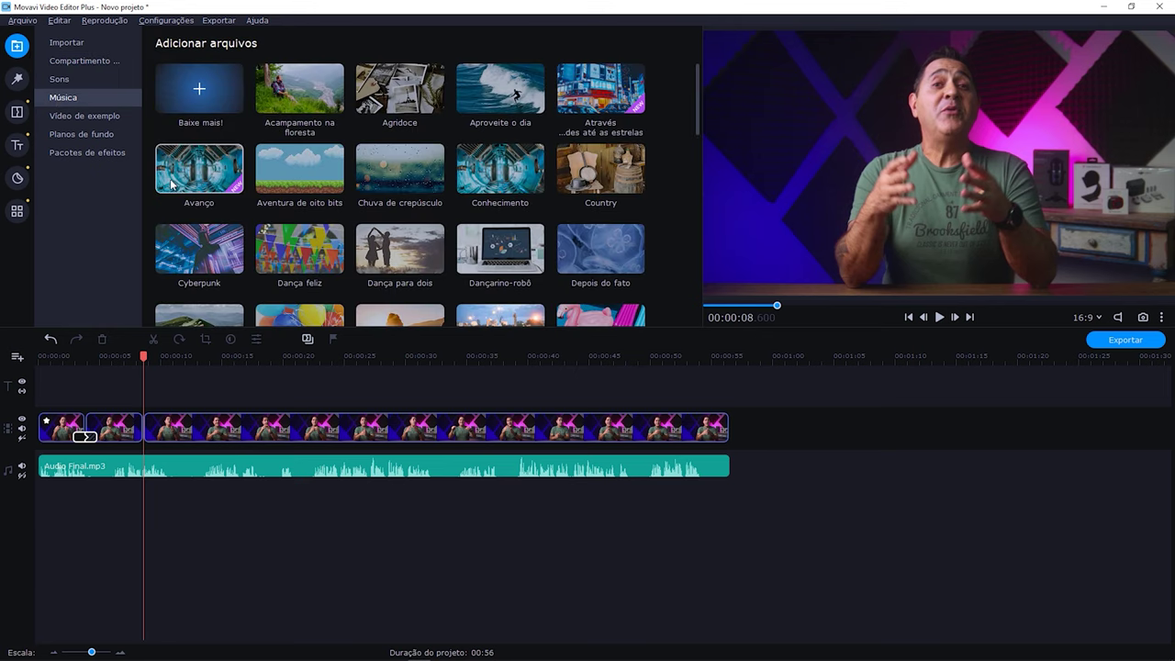
click(88, 44)
click(89, 61)
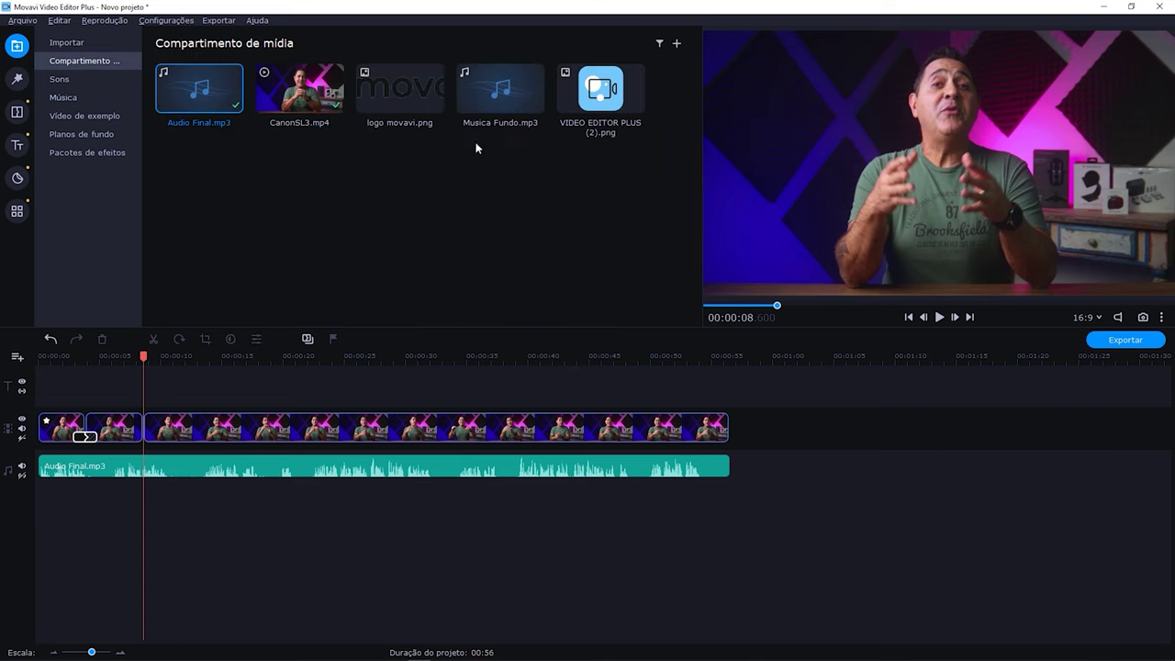
drag(478, 134, 147, 501)
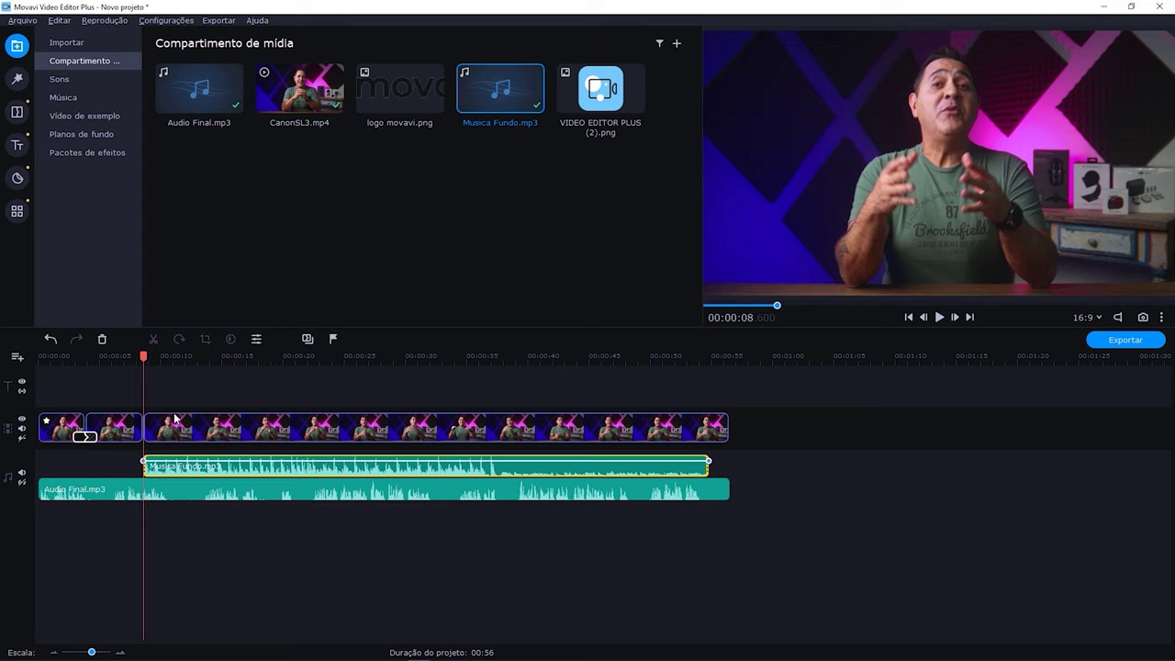
click(135, 356)
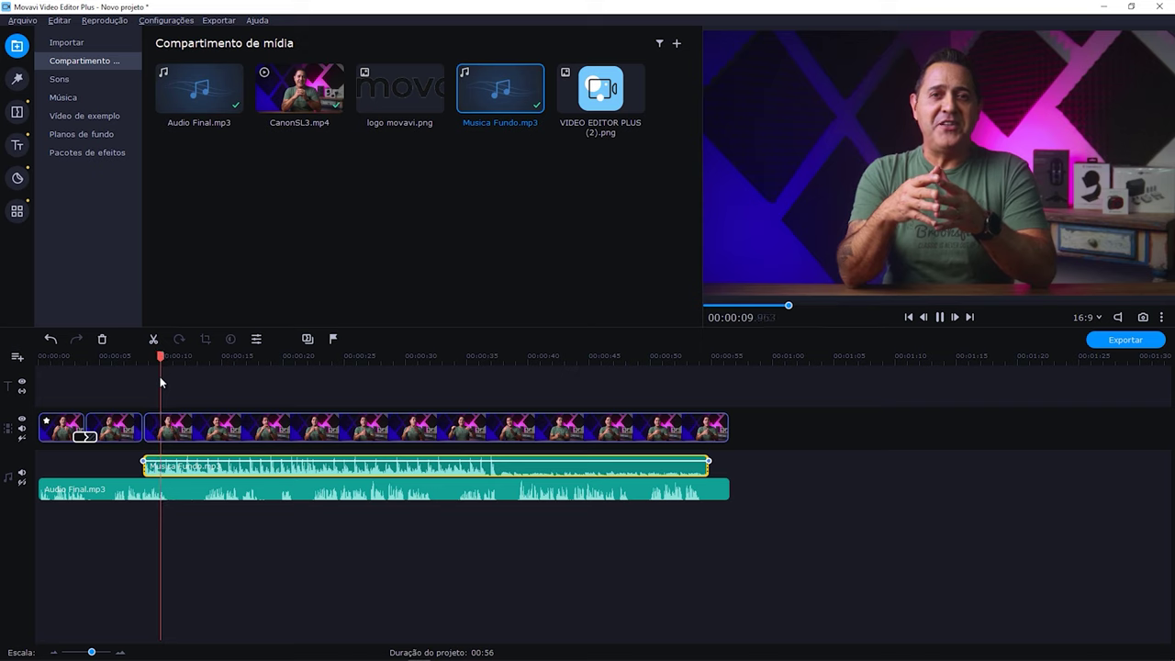
key(space)
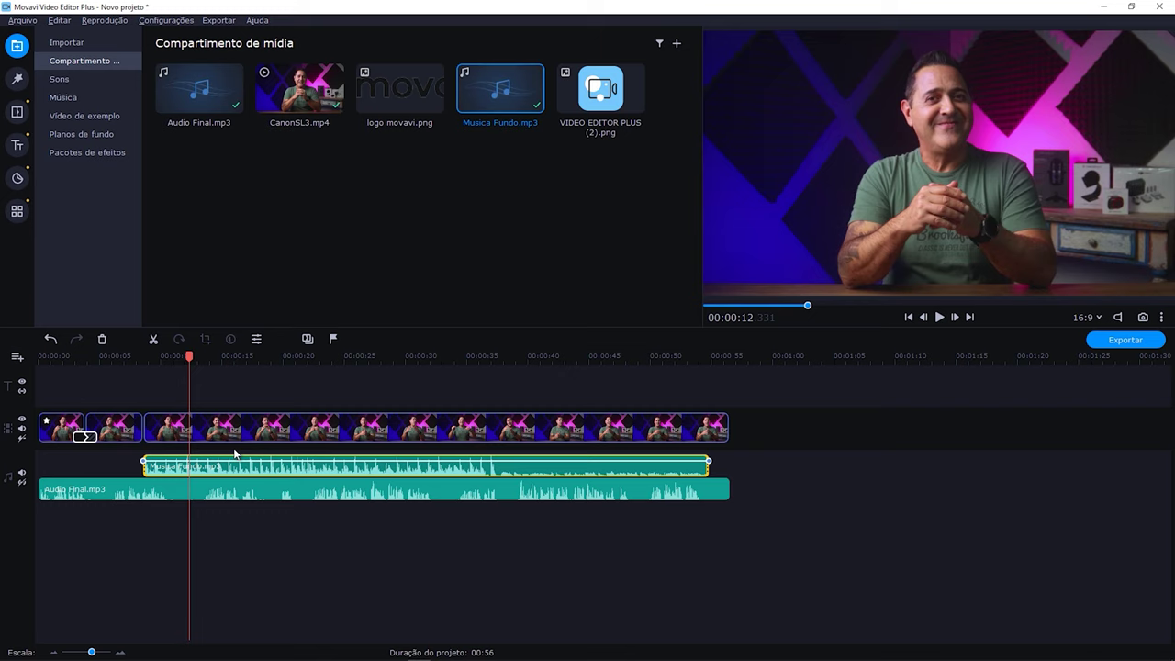
Lower the volume of the Musica Fundo.mp3 clip to 87% and play from its start to check the mix.
drag(231, 459, 231, 460)
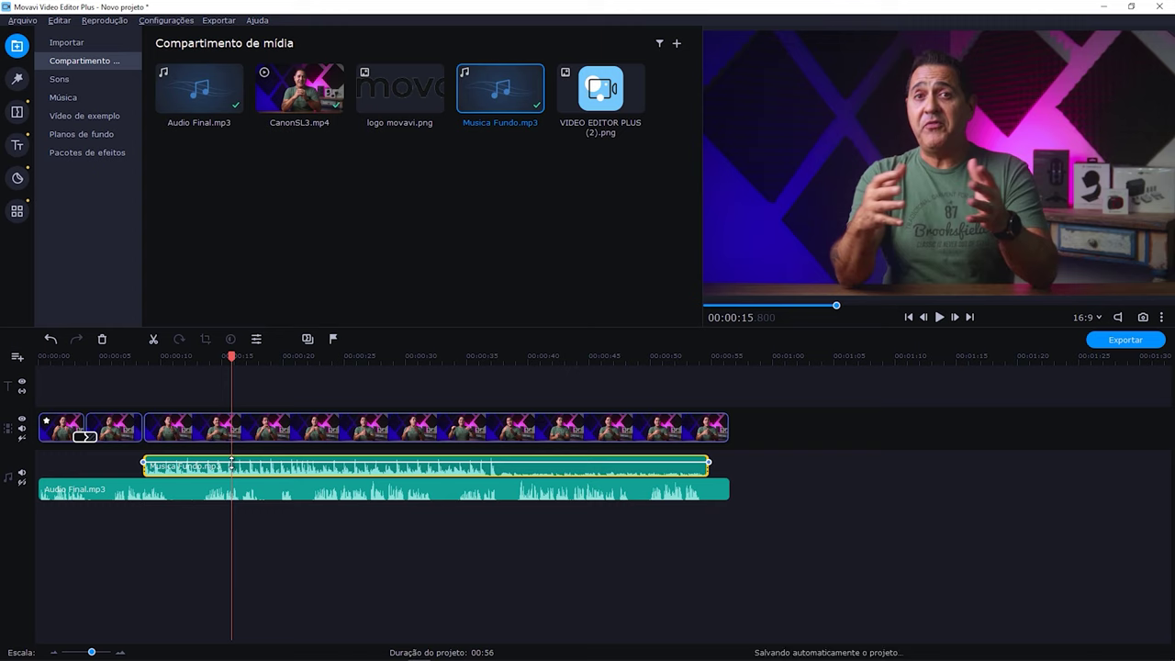
drag(231, 460, 230, 457)
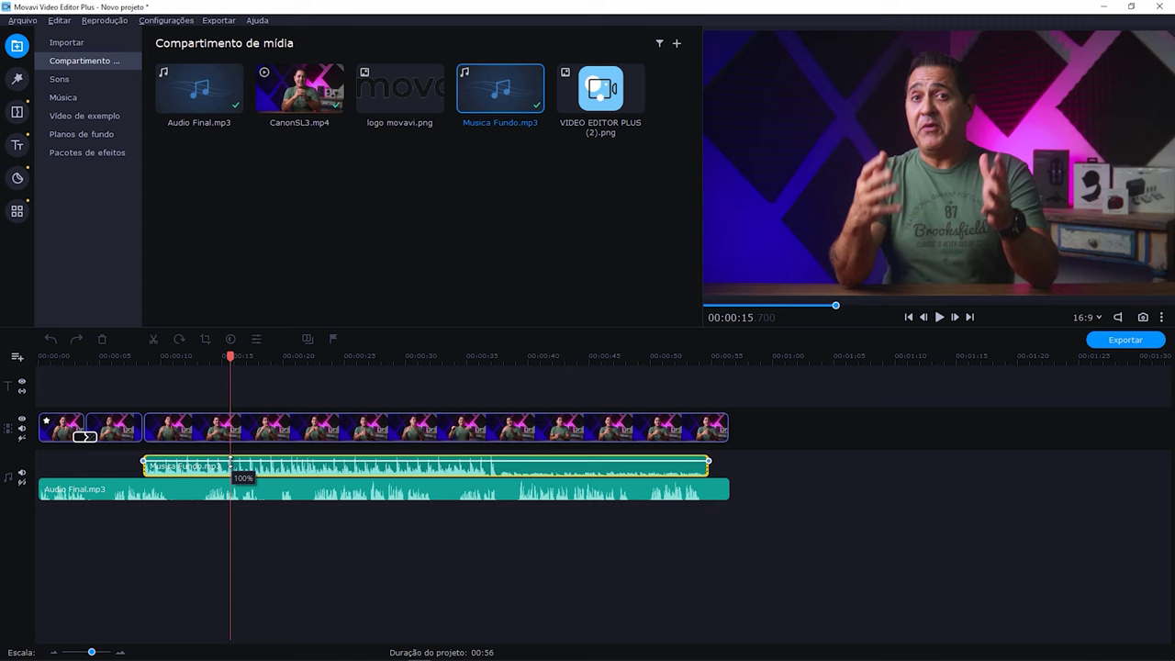
drag(230, 457, 230, 459)
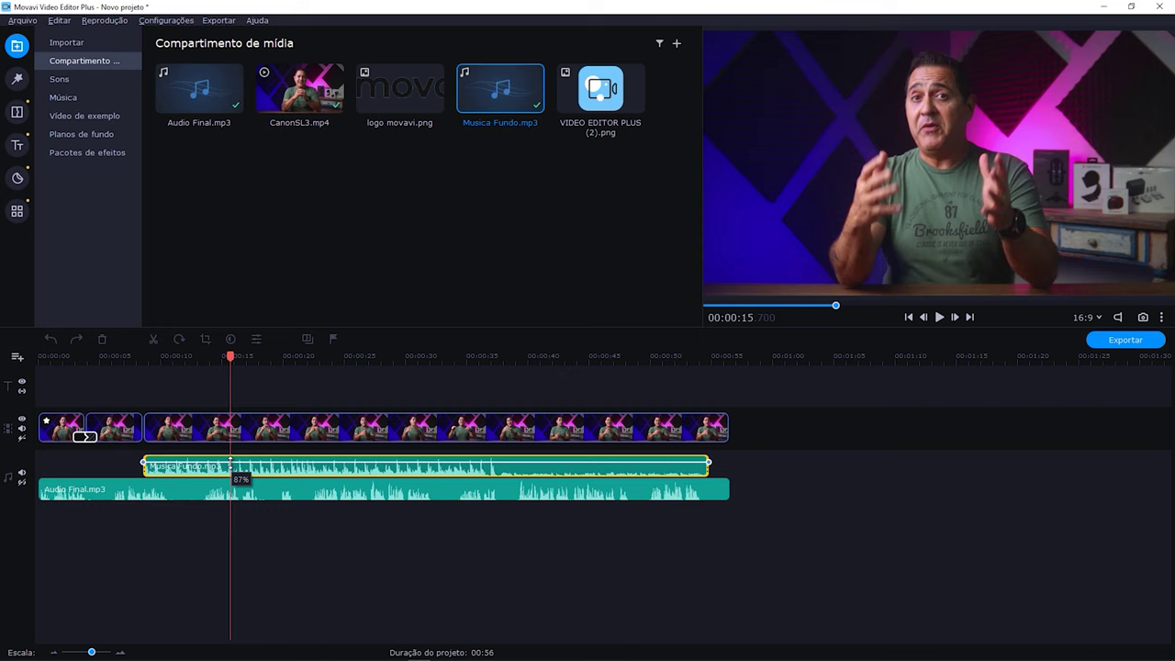
drag(230, 459, 231, 459)
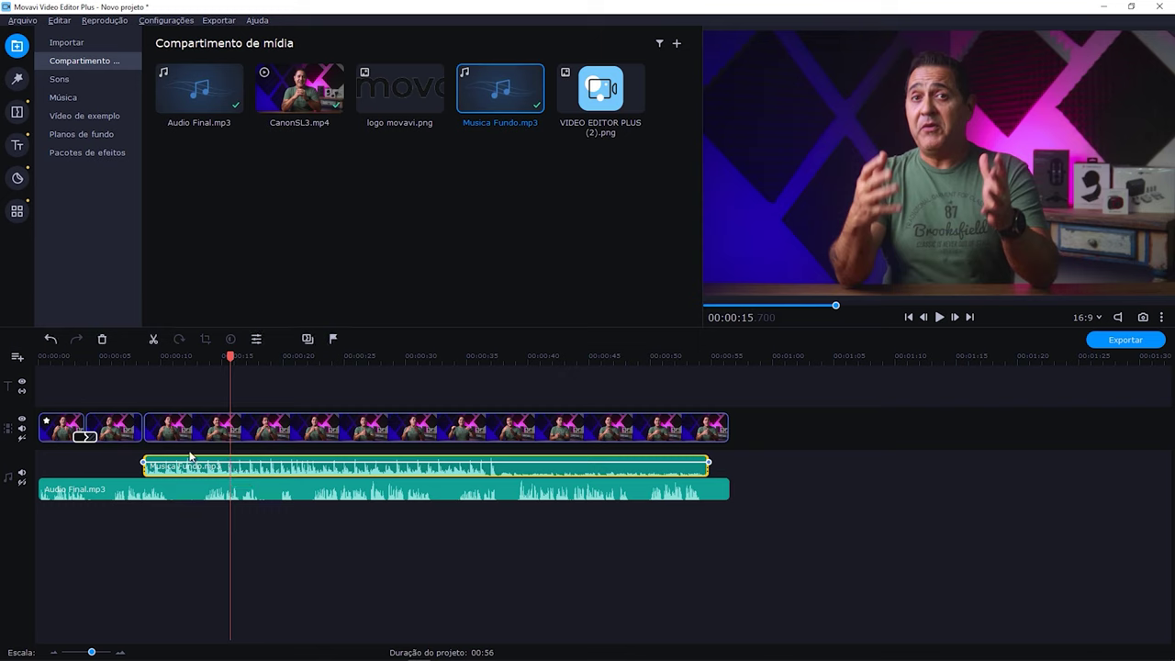
click(140, 356)
key(space)
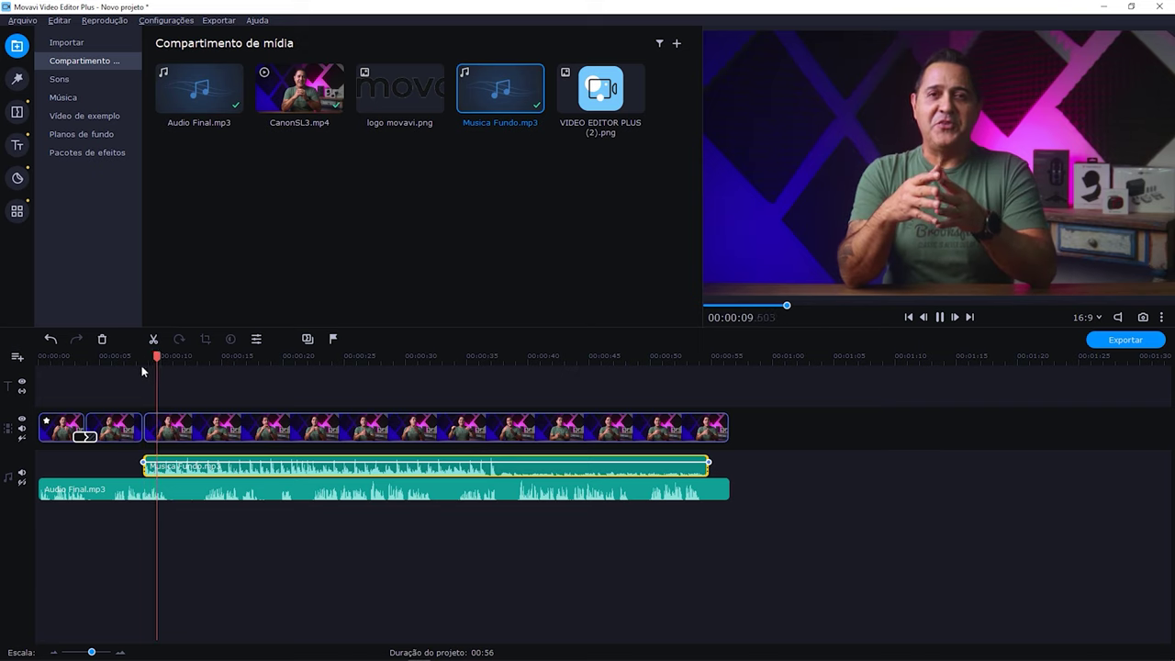
key(space)
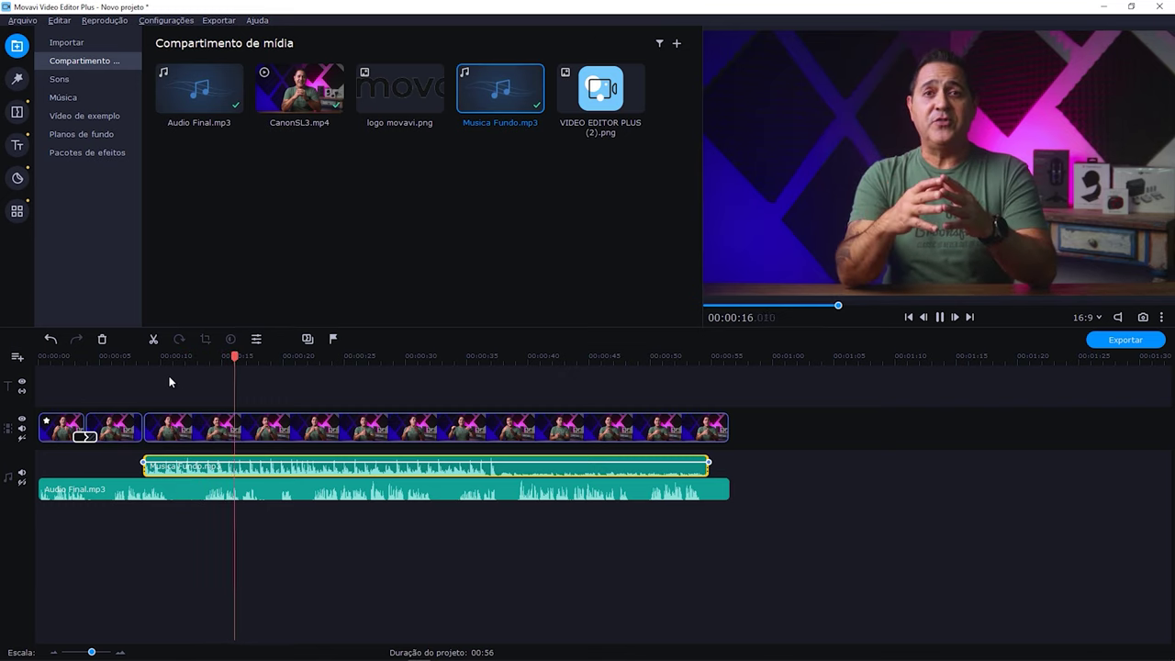
Stop playback and split the third video segment at 00:00:17.050.
key(space)
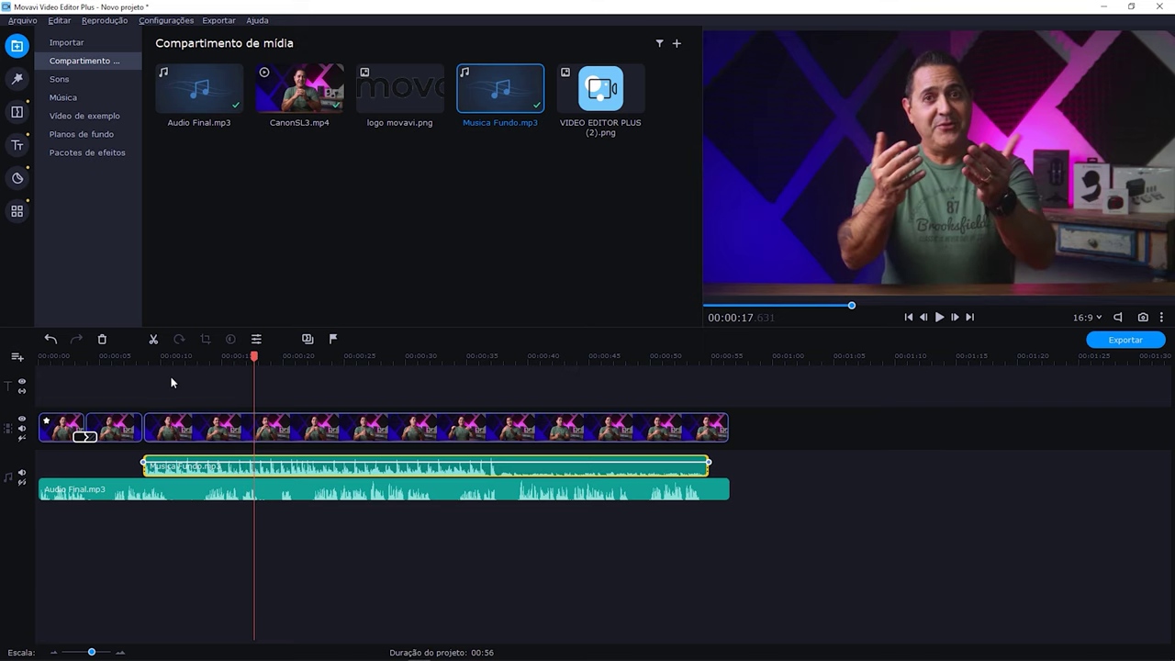
click(262, 423)
drag(261, 356, 247, 360)
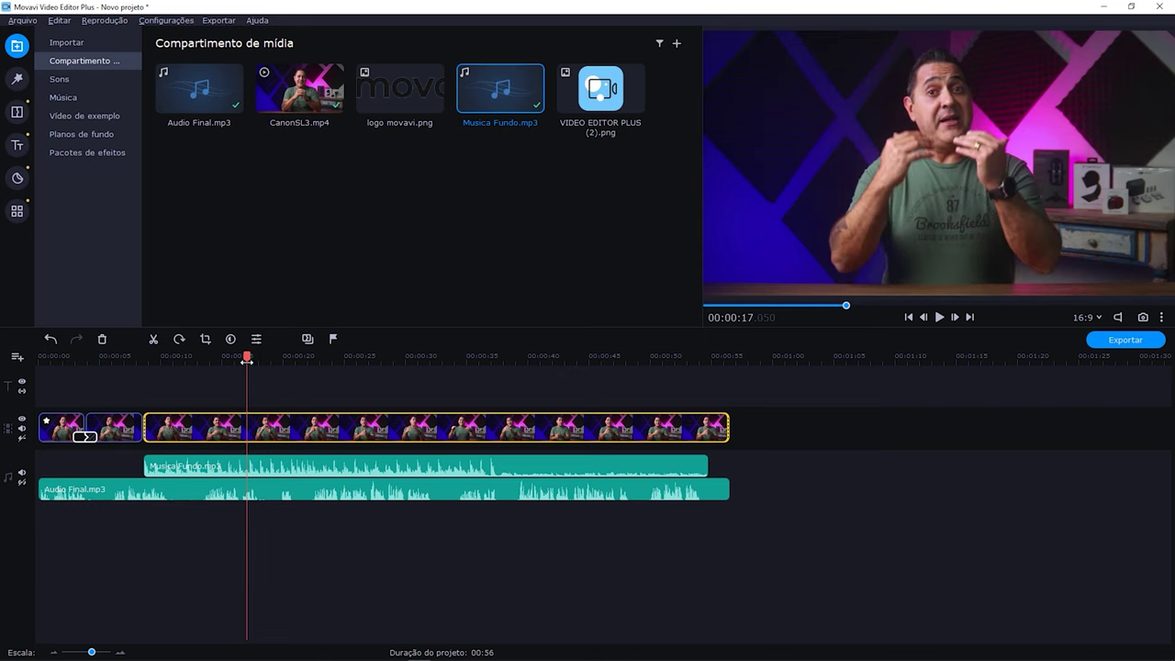
click(155, 342)
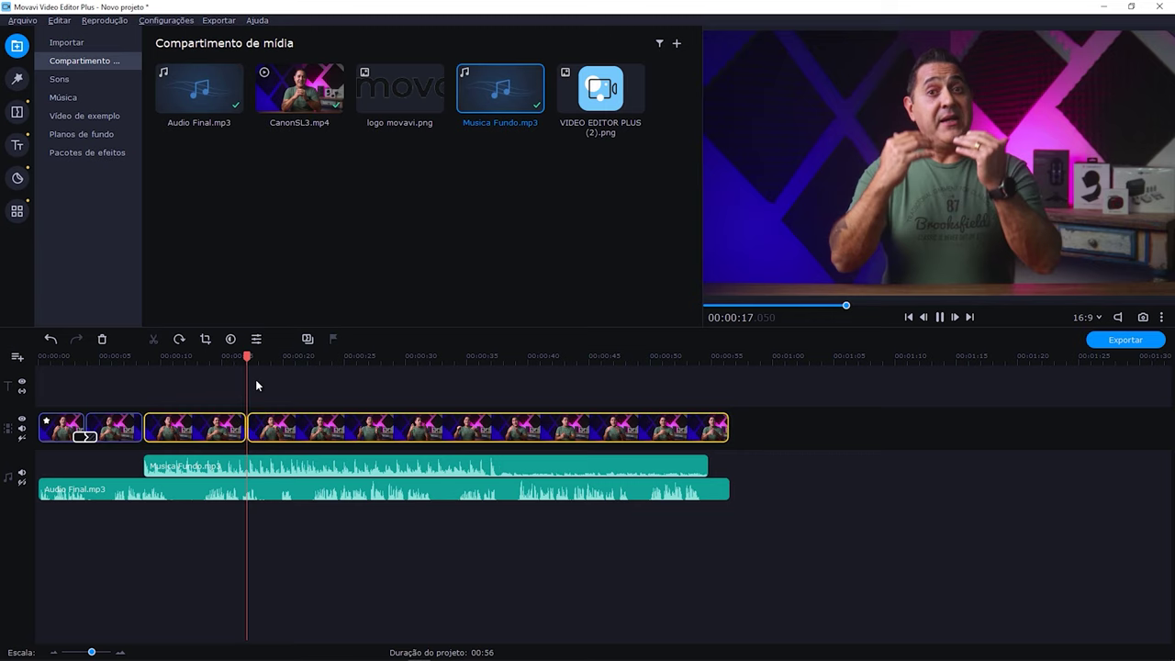
Play on from the cut to 00:00:22.491 and split the last video segment there.
key(space)
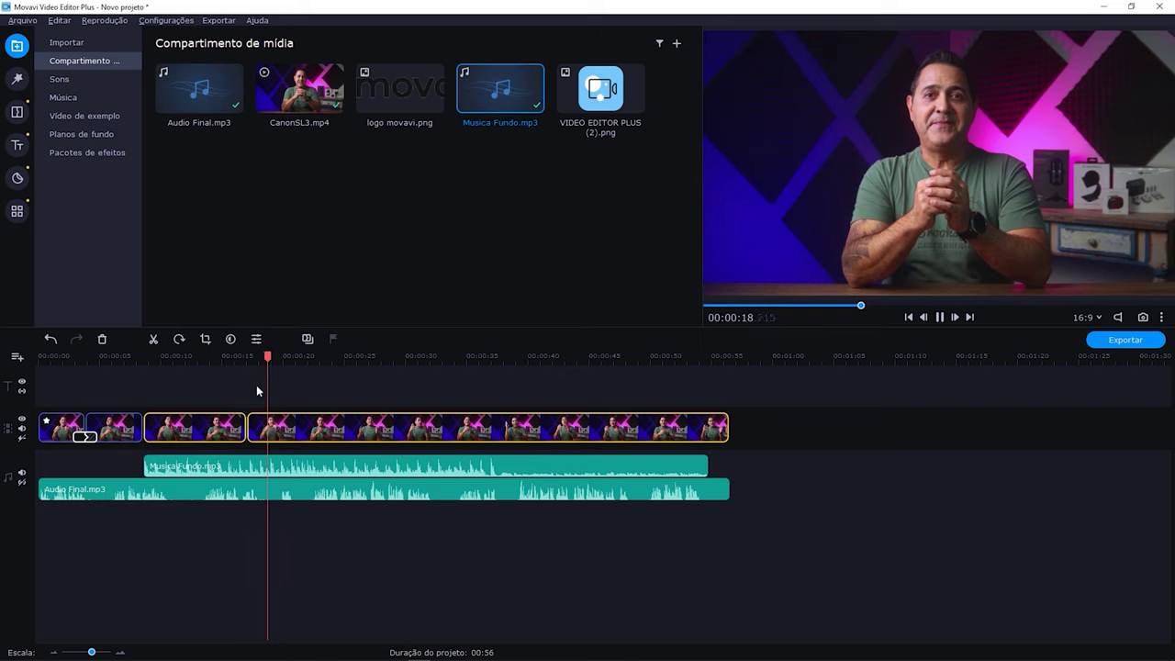
key(space)
key(space)
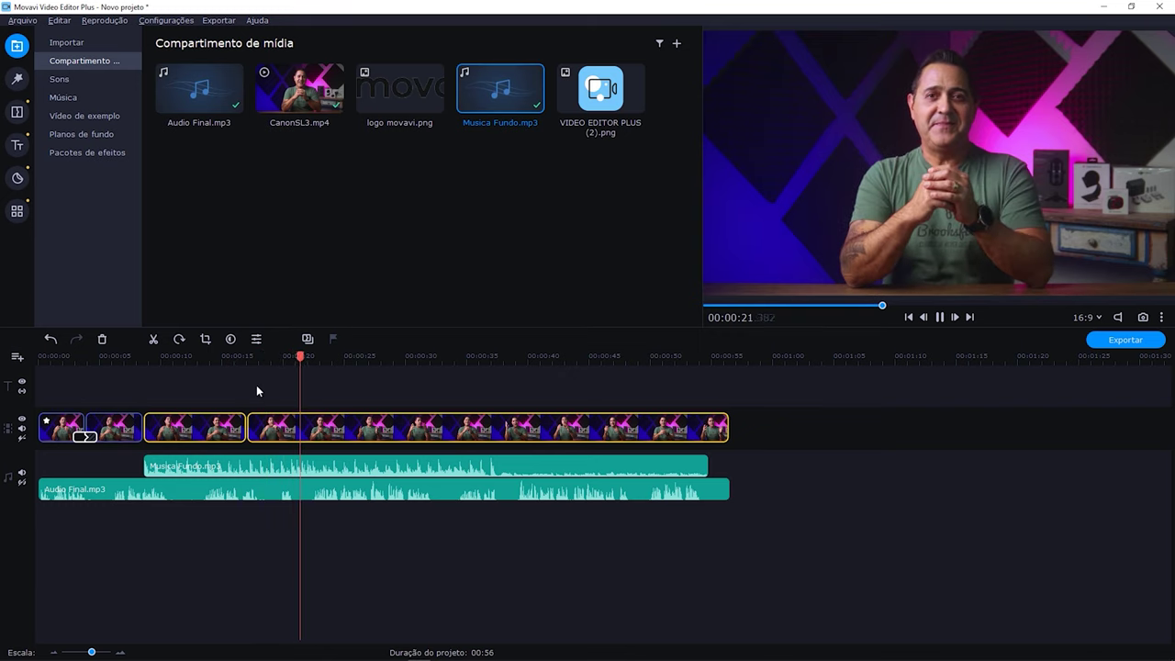
key(space)
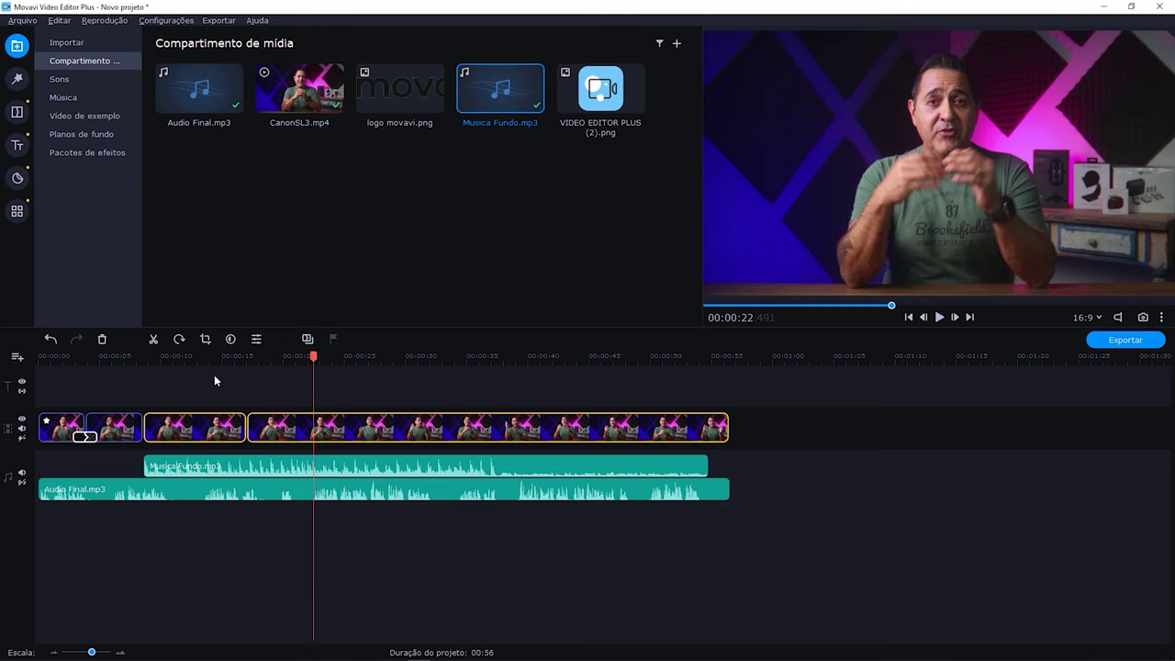
click(153, 340)
Replay the segment between the two newest cuts, split it at 00:00:19.800, and deselect the resulting pieces.
drag(313, 357, 311, 357)
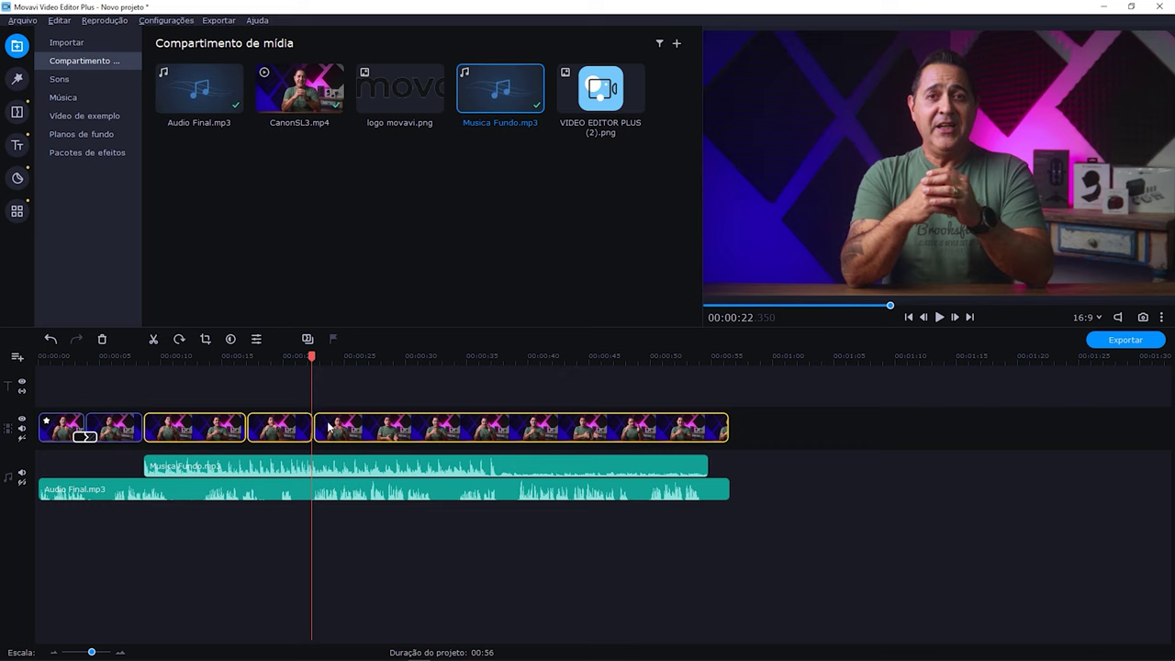
drag(311, 357, 266, 358)
key(space)
key(space)
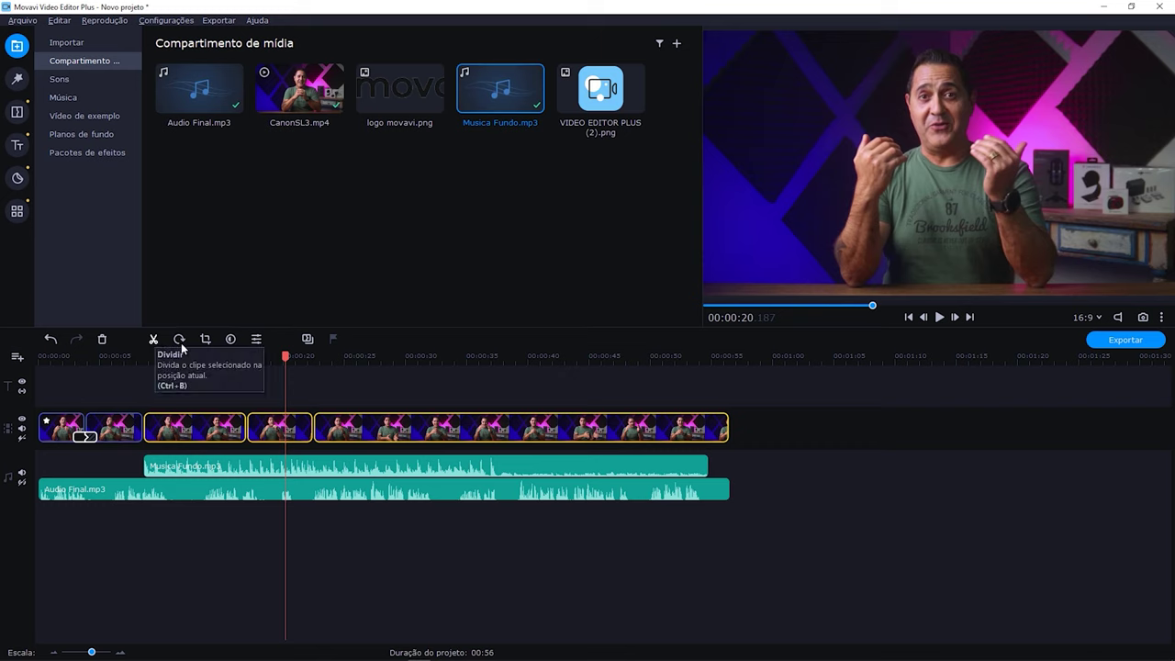
drag(284, 356, 280, 356)
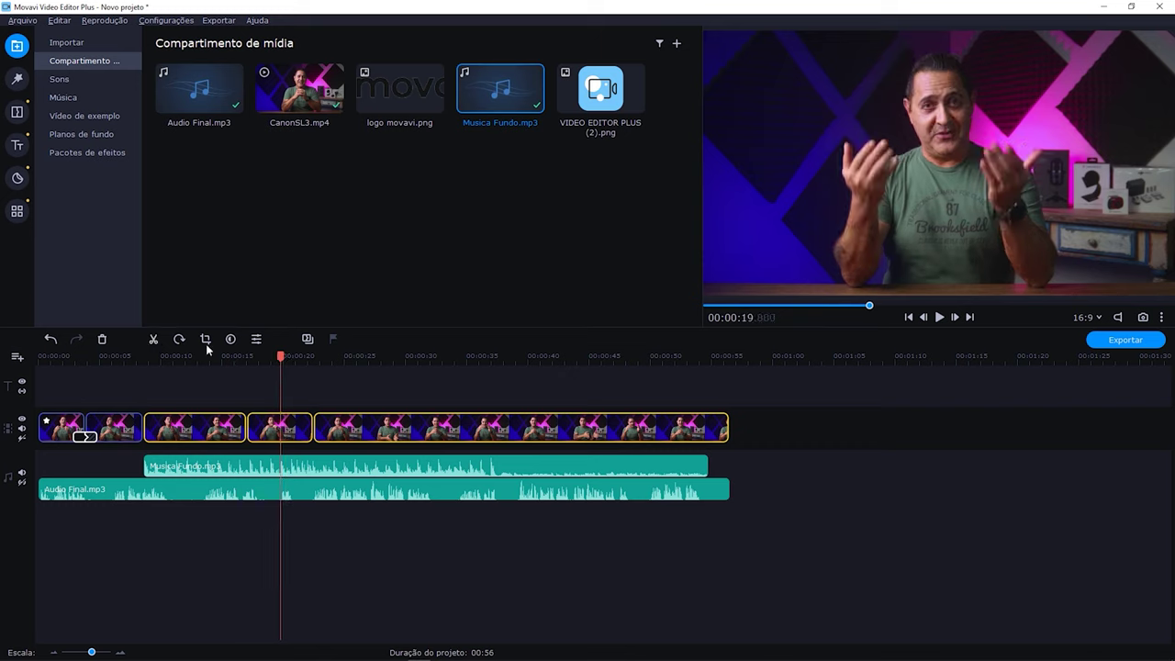
click(156, 343)
click(257, 393)
Apply the Zoom - ampliar pan and zoom effect to the first short segment and Zoom - reduzir to the second.
click(17, 211)
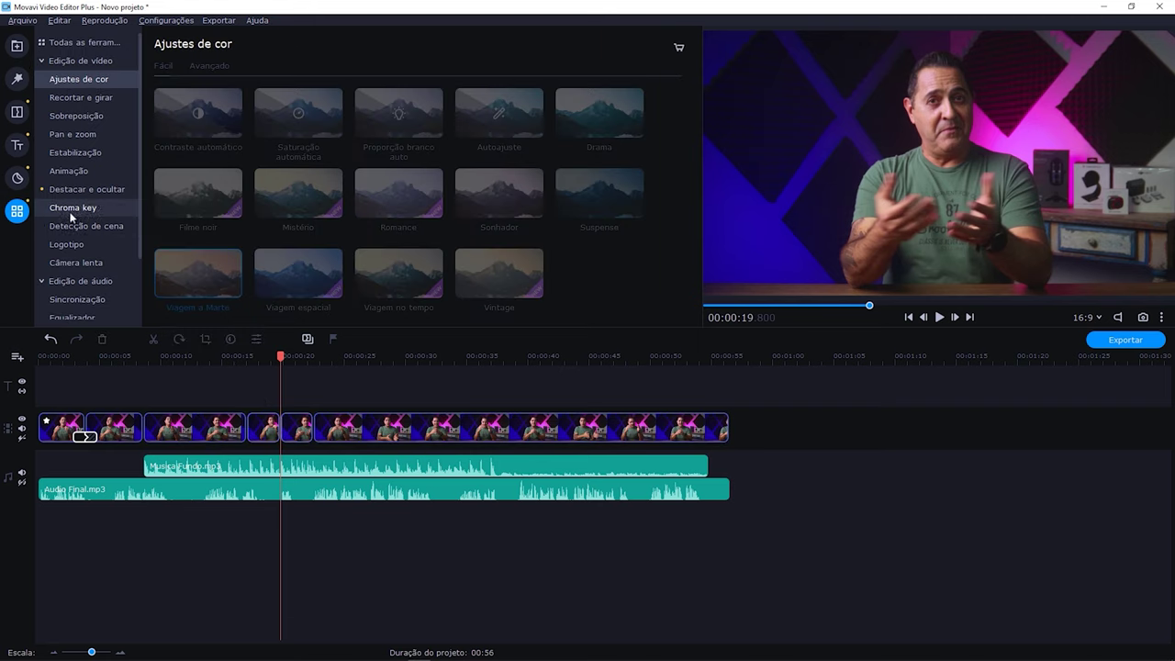
click(85, 136)
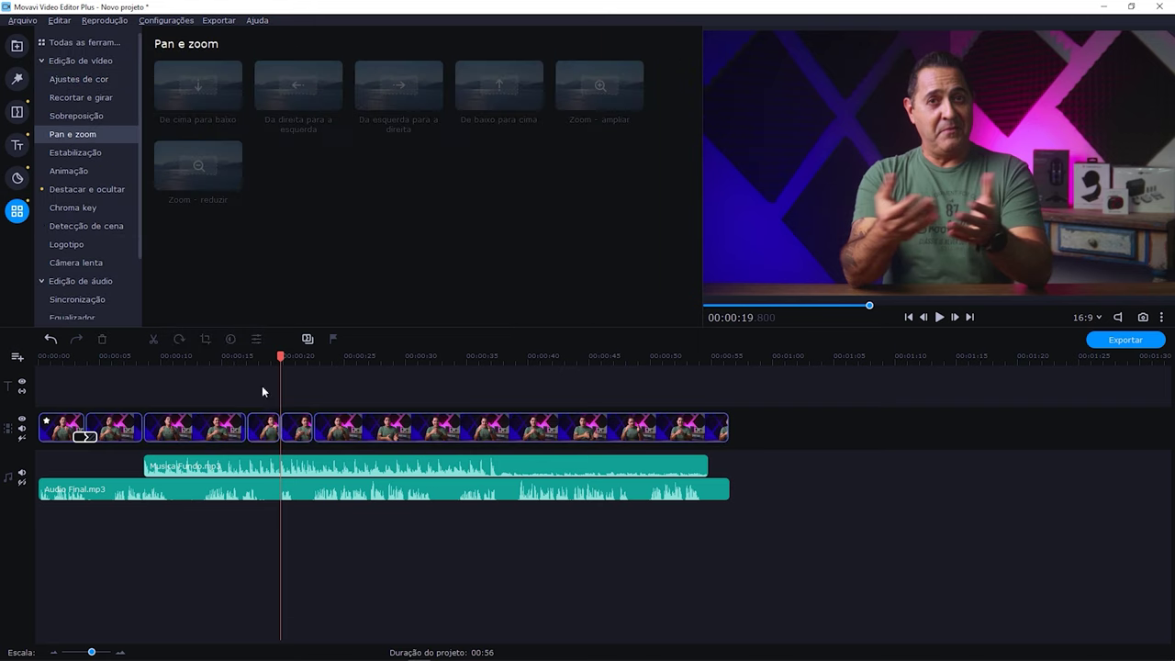
click(260, 427)
drag(601, 101, 258, 420)
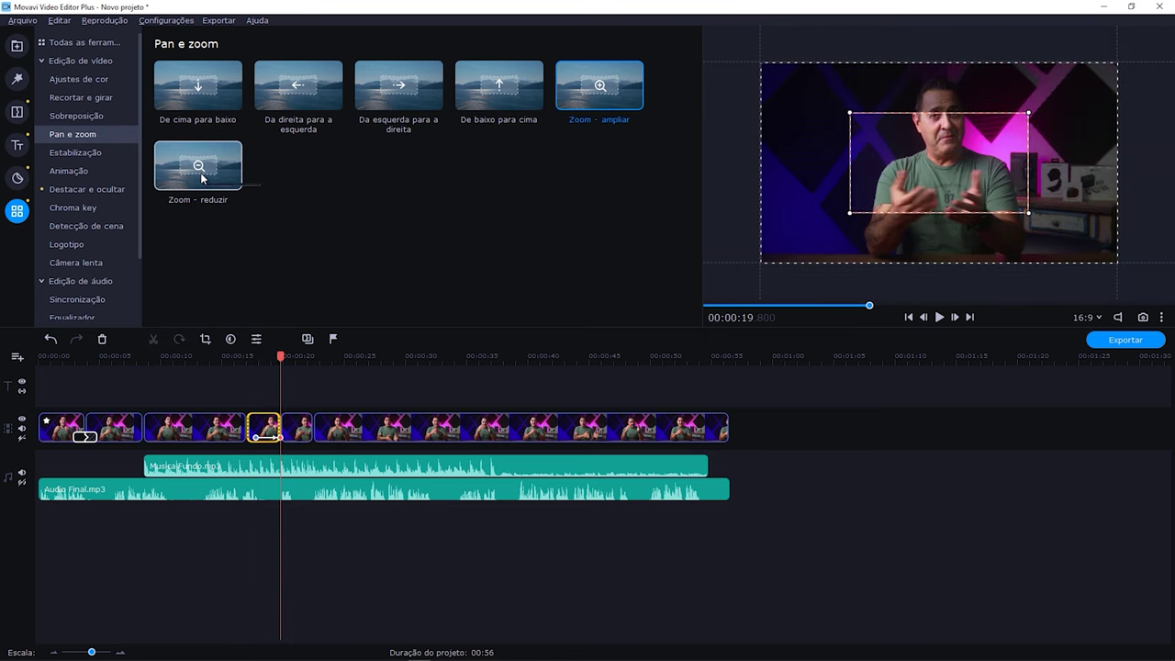
drag(200, 174, 289, 418)
Play through both zoomed segments and inspect the framing of the zoom-out effect.
click(238, 357)
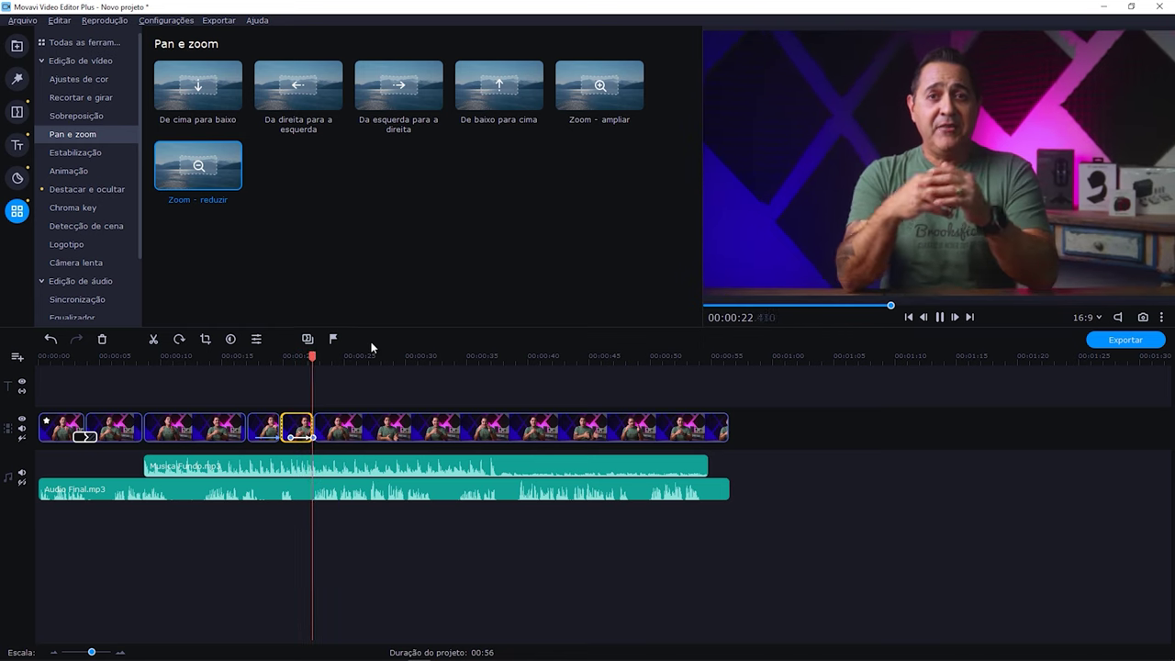
key(space)
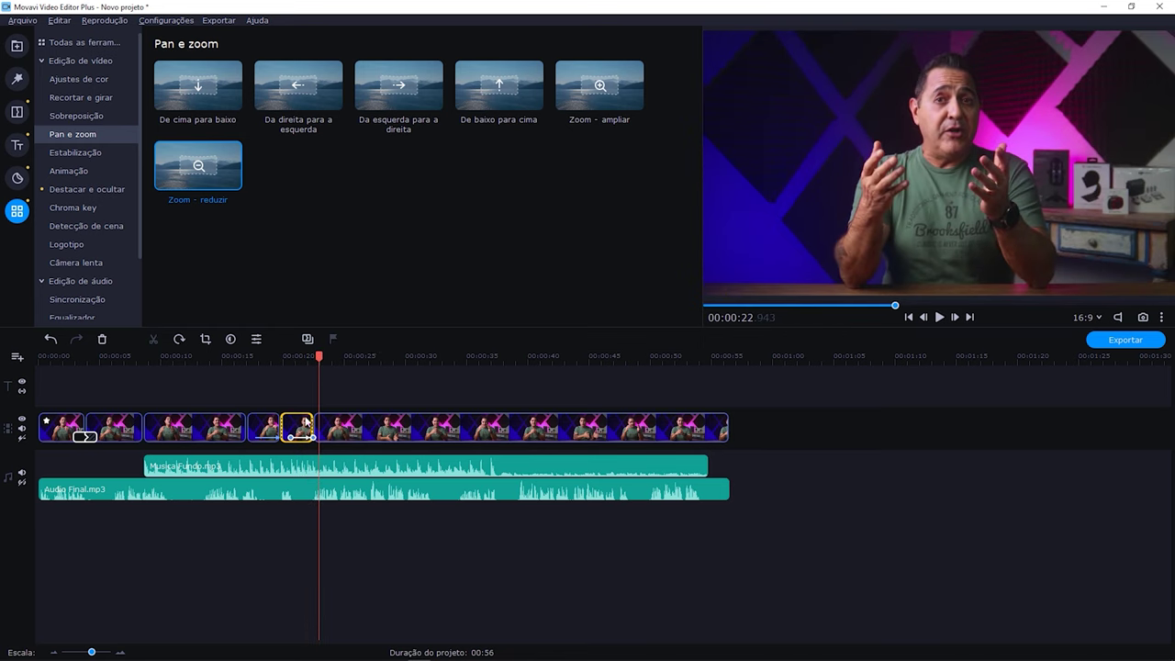
click(298, 437)
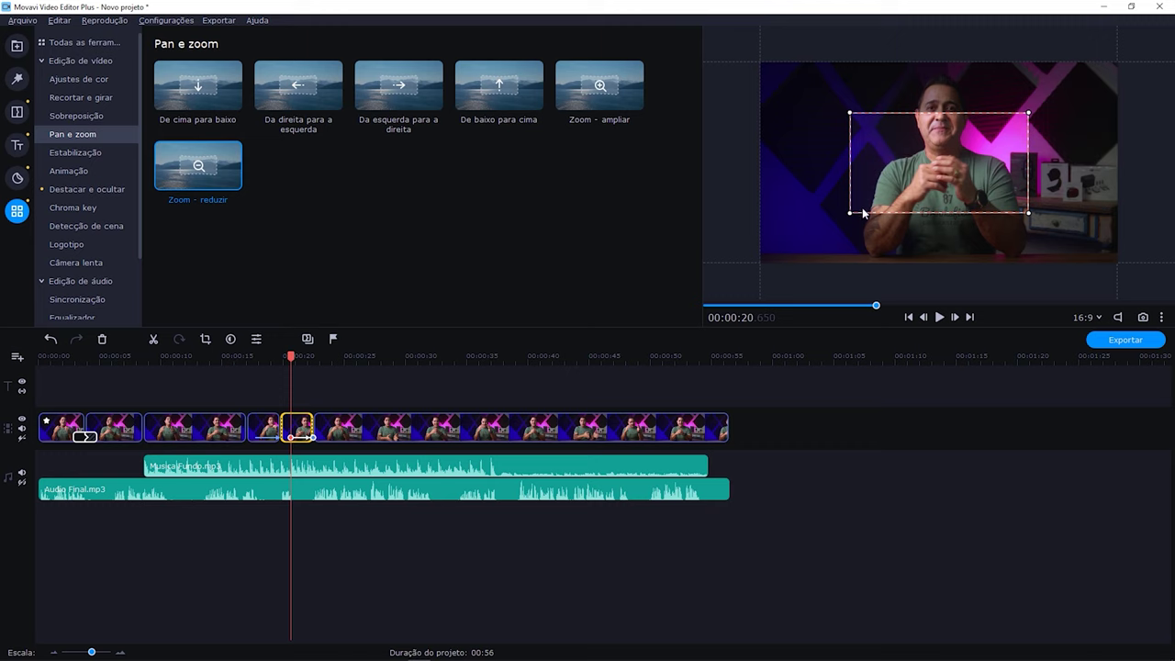
Play the video after the zoomed segments to locate the spot for a title, ending at 00:00:24.350.
click(320, 358)
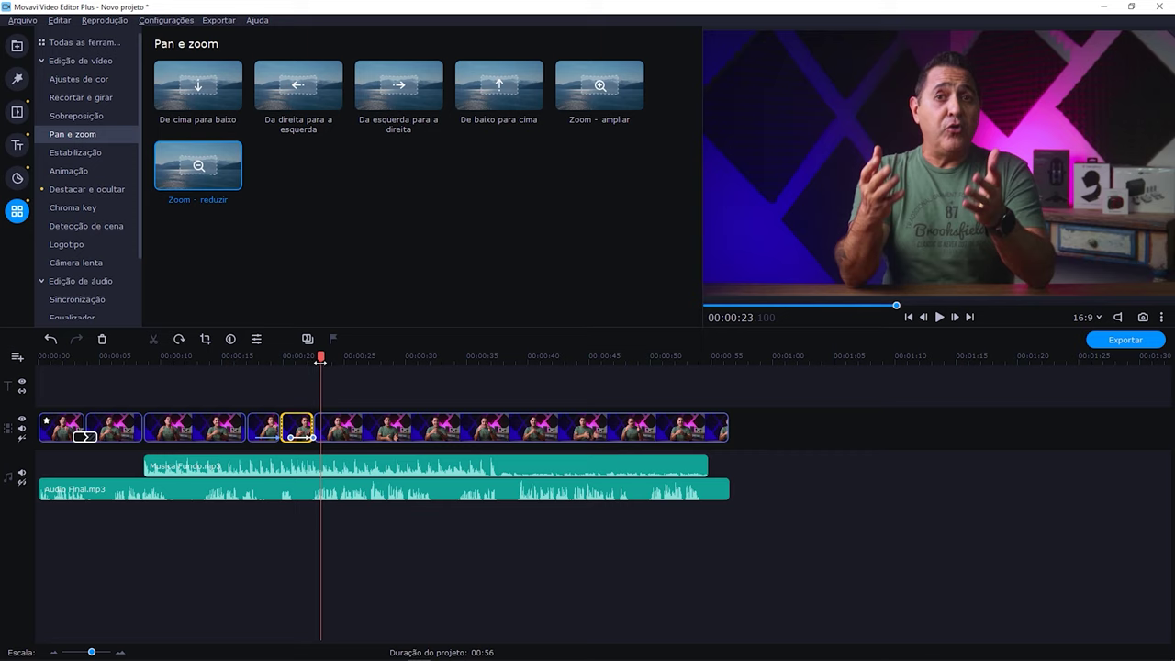
click(328, 360)
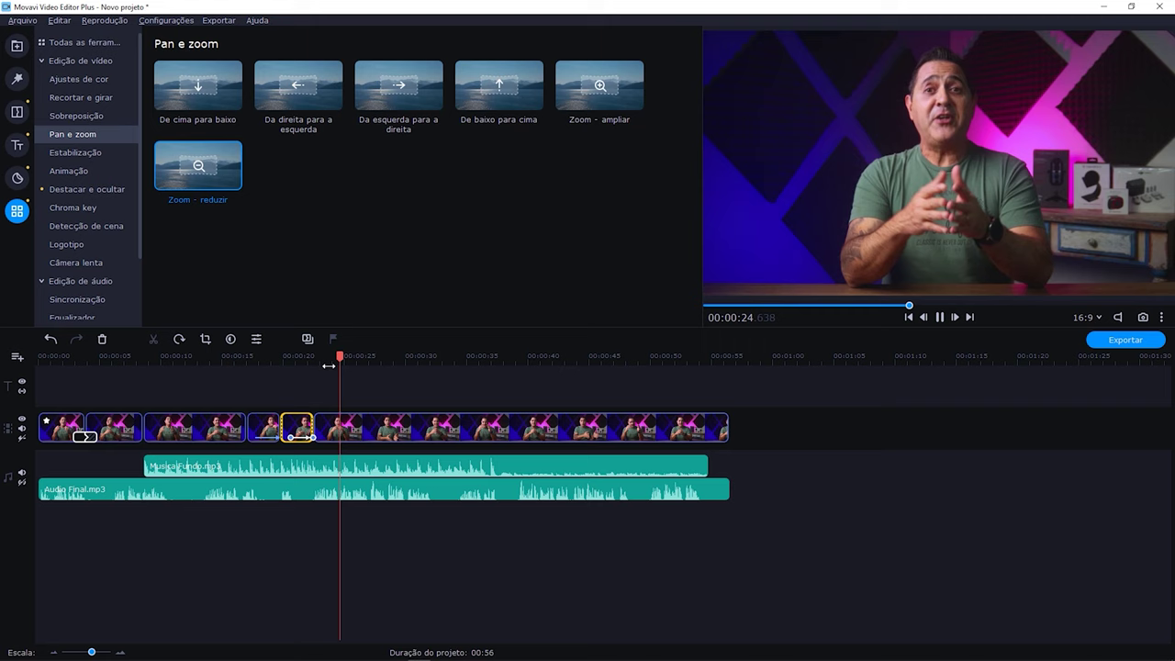
key(space)
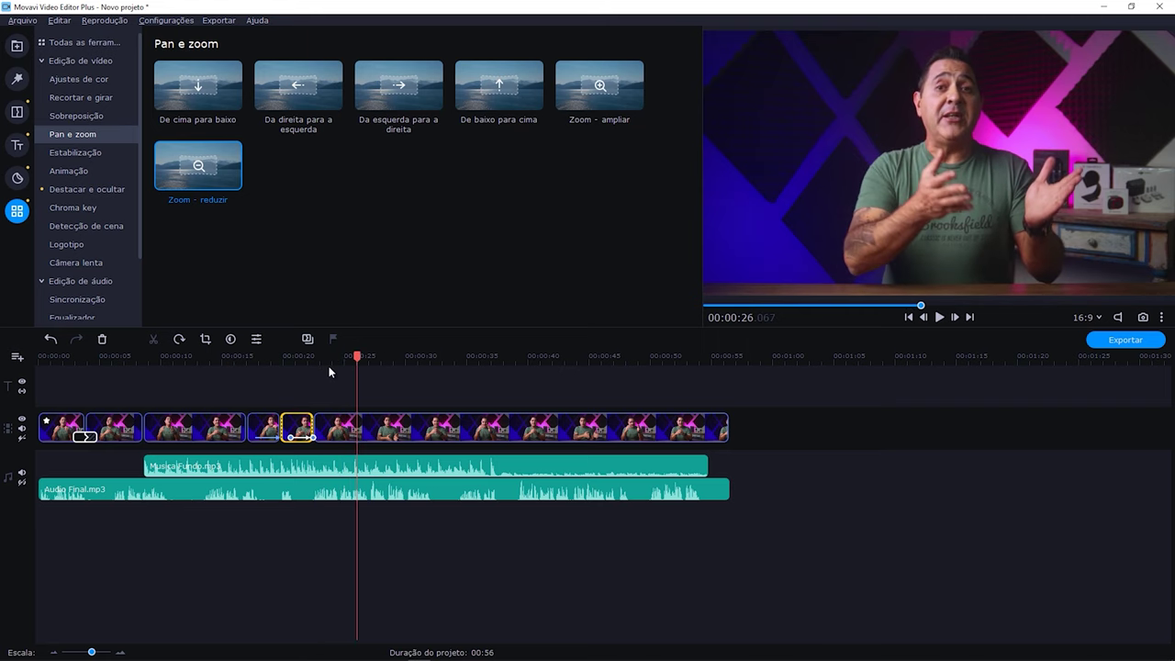
drag(354, 360, 336, 363)
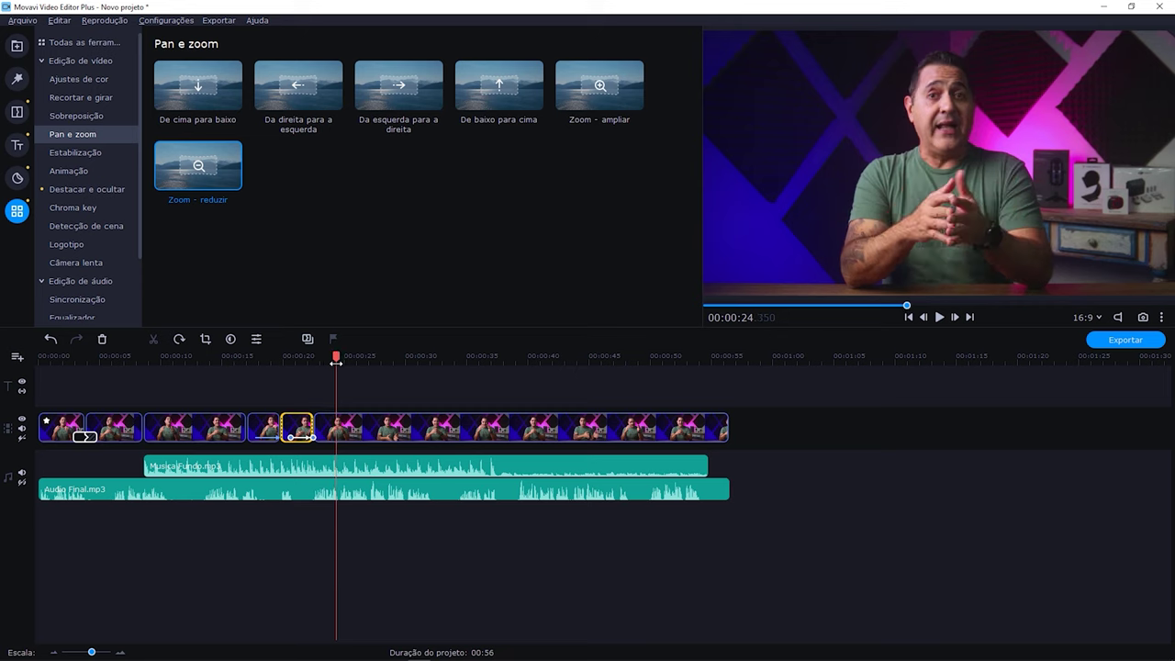
Preview title styles from the Em destaque and Básico collections, including Legendas com fundo, Timer, Passagem and Máquina de escrever.
click(18, 145)
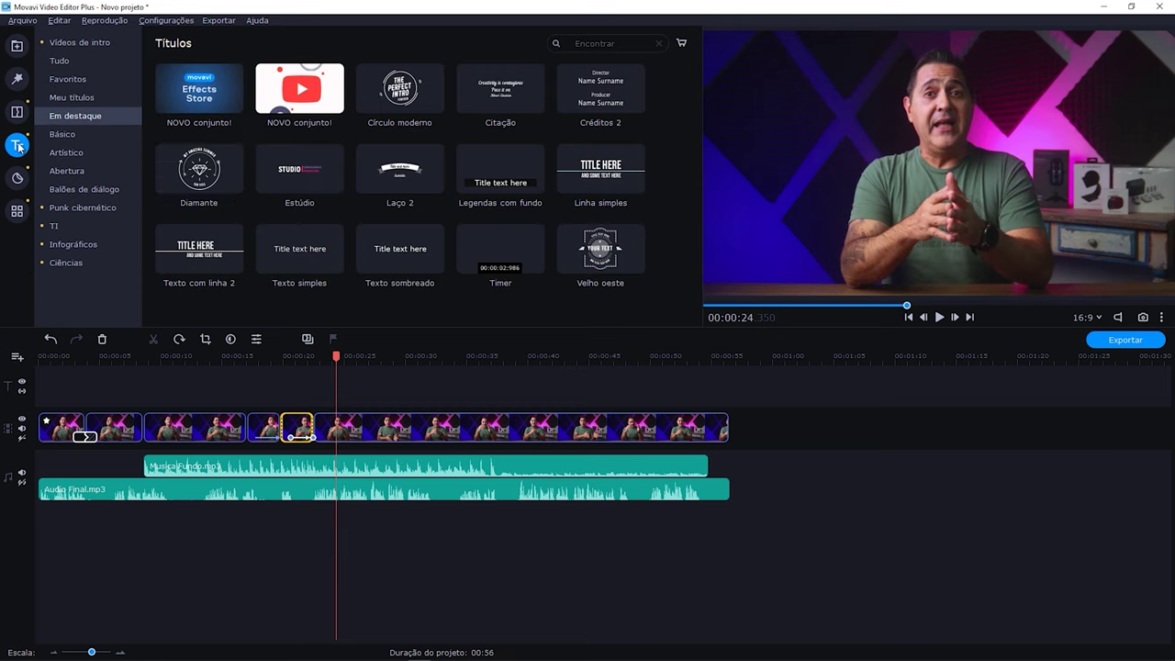
click(496, 179)
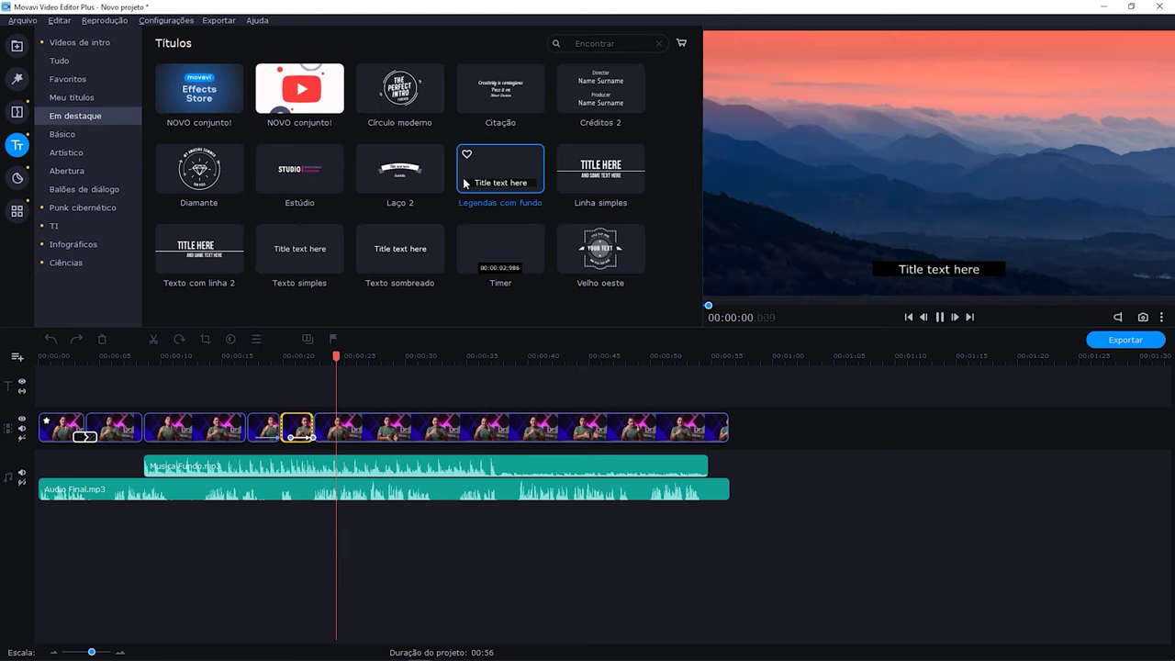
click(401, 181)
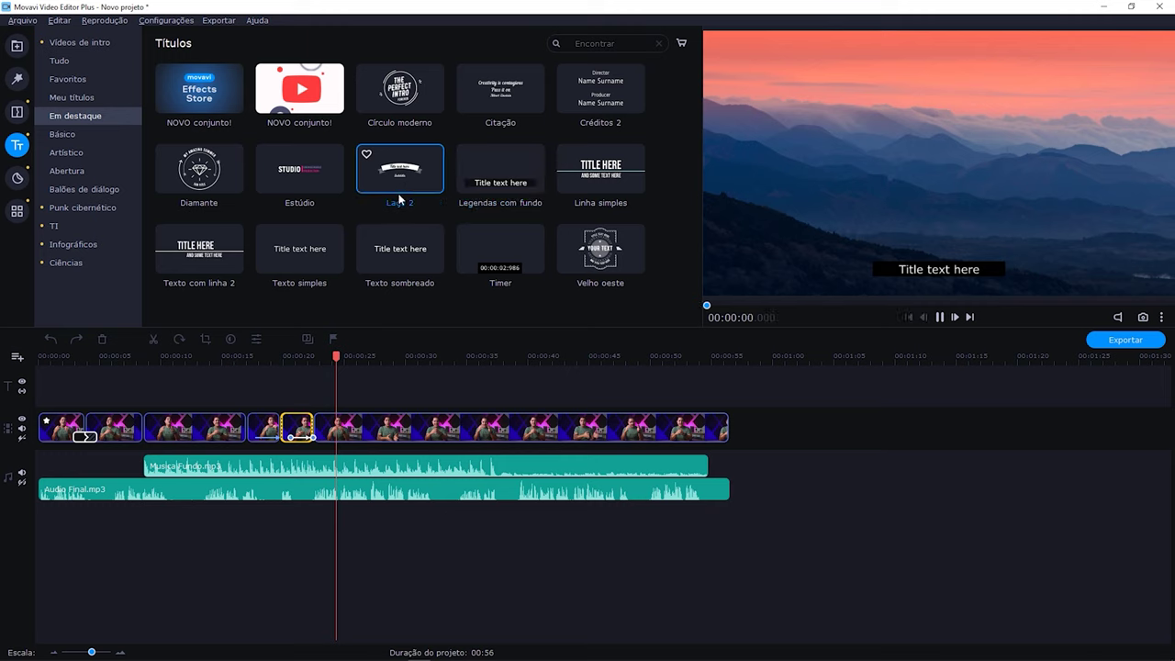
click(403, 251)
click(536, 255)
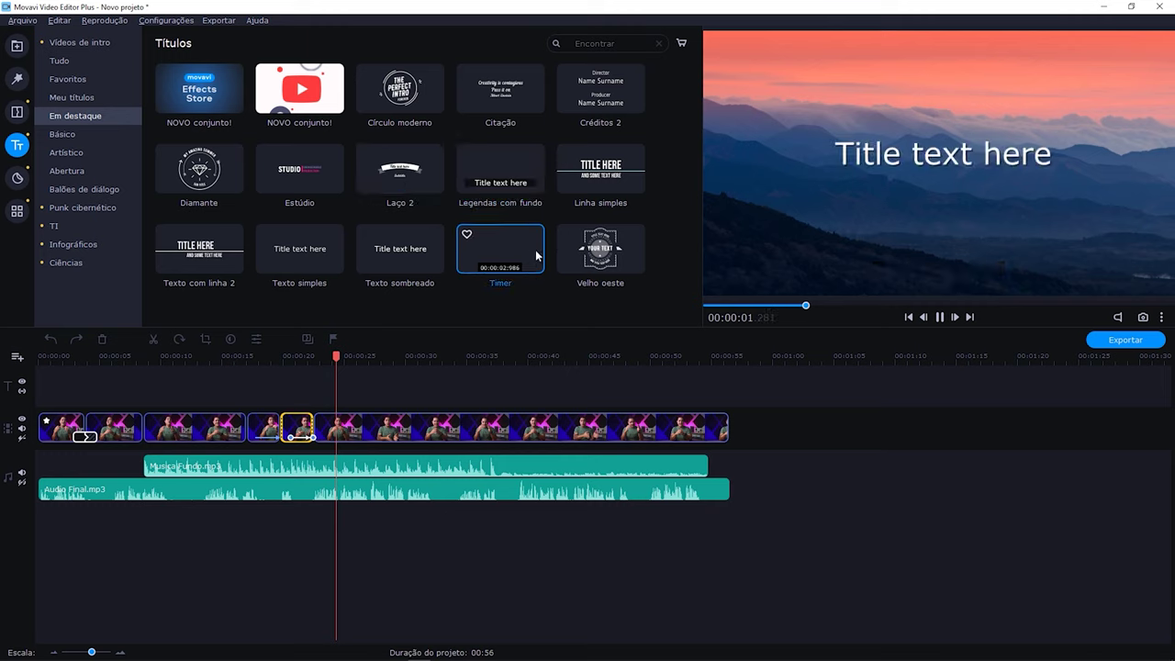
click(101, 134)
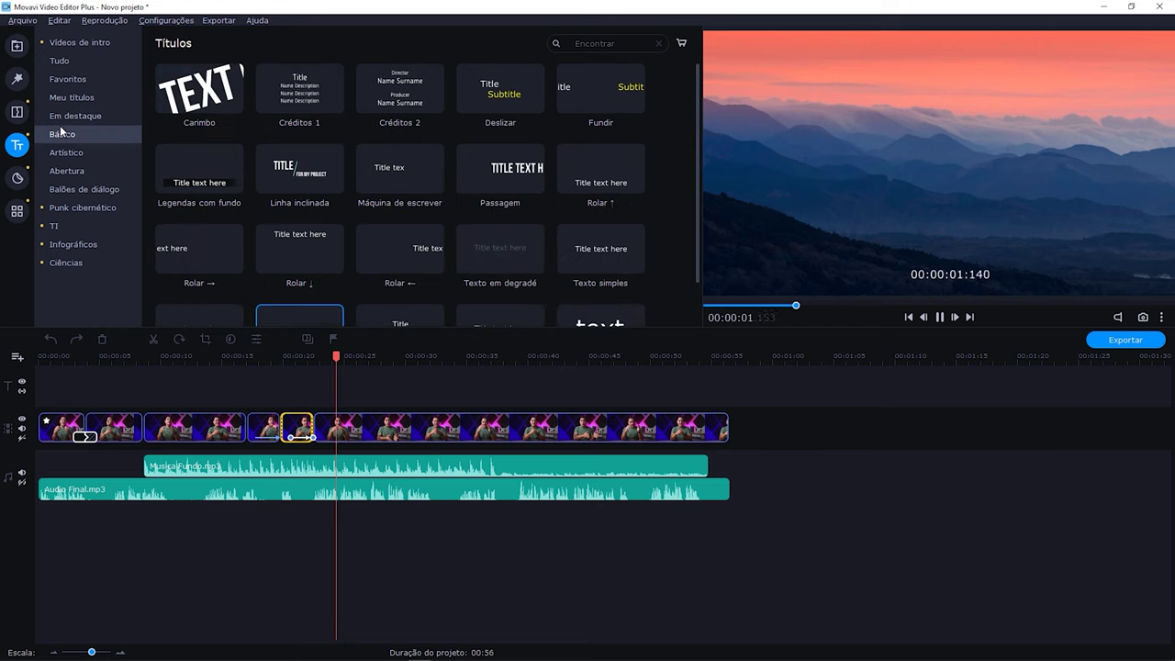
click(408, 178)
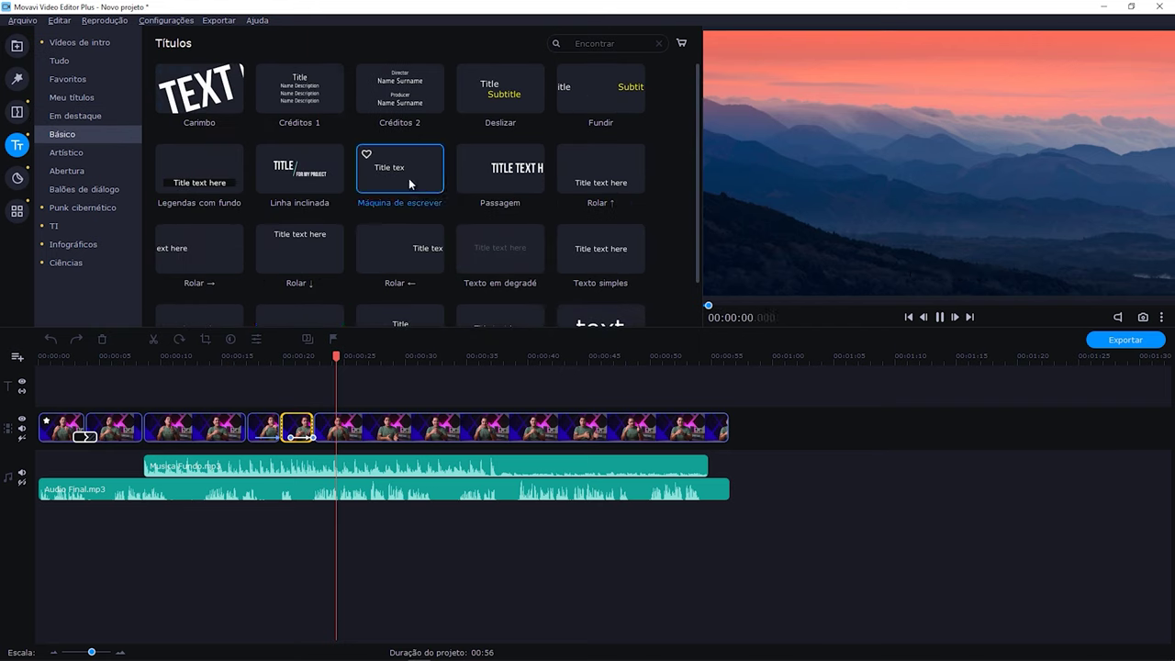
click(494, 170)
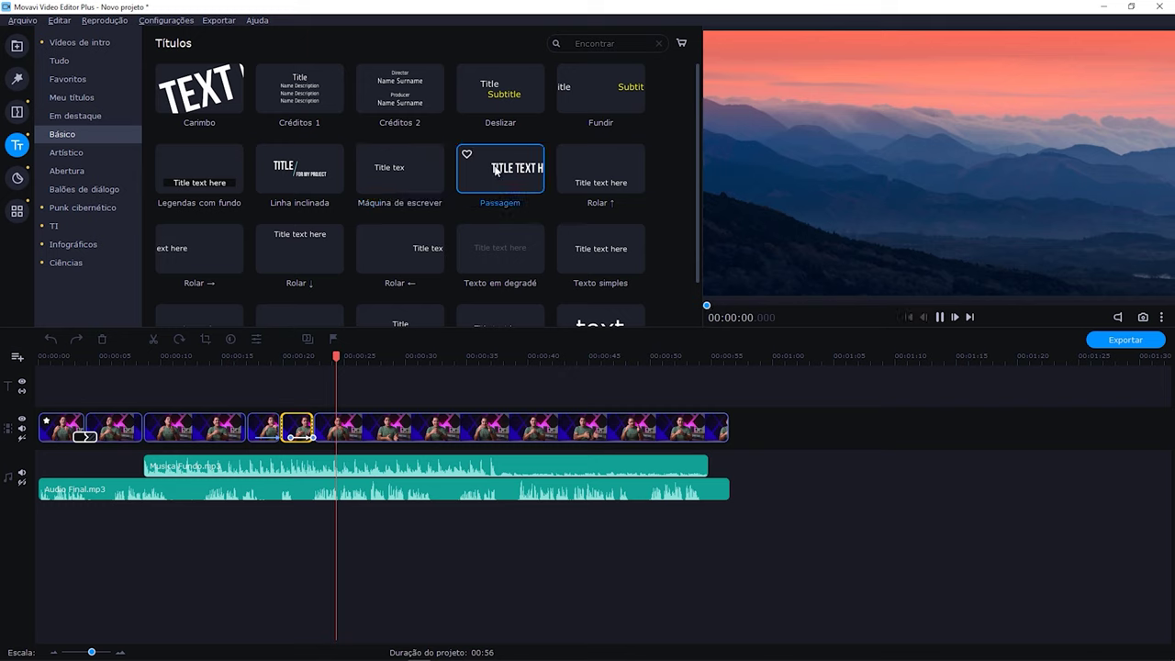
click(411, 236)
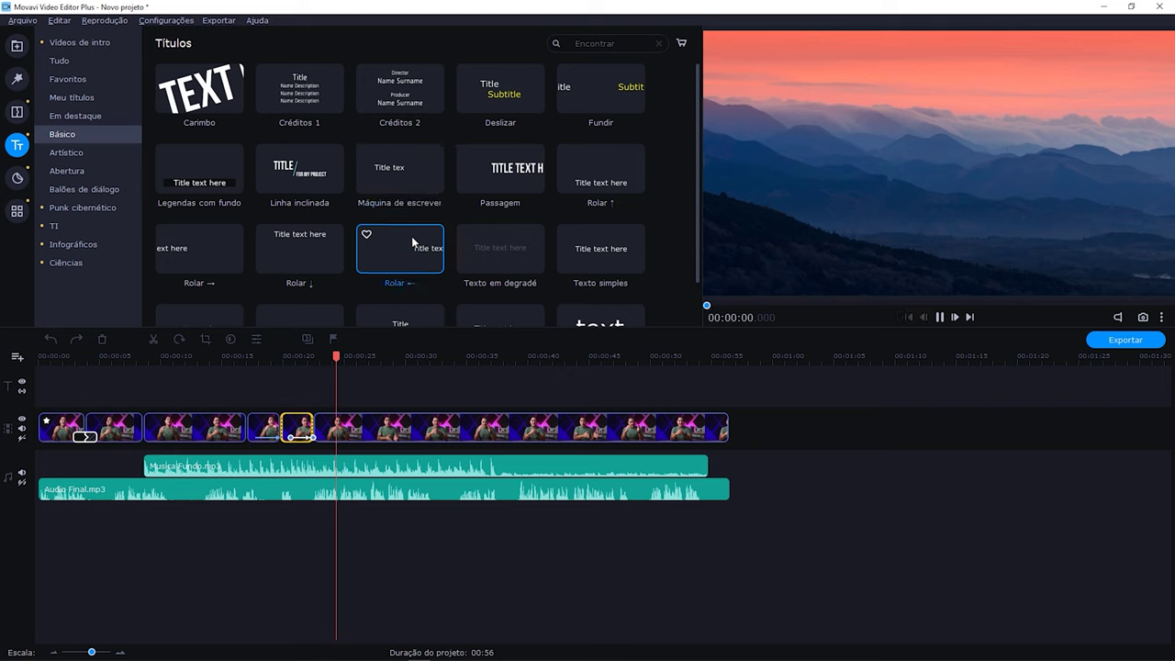
click(407, 204)
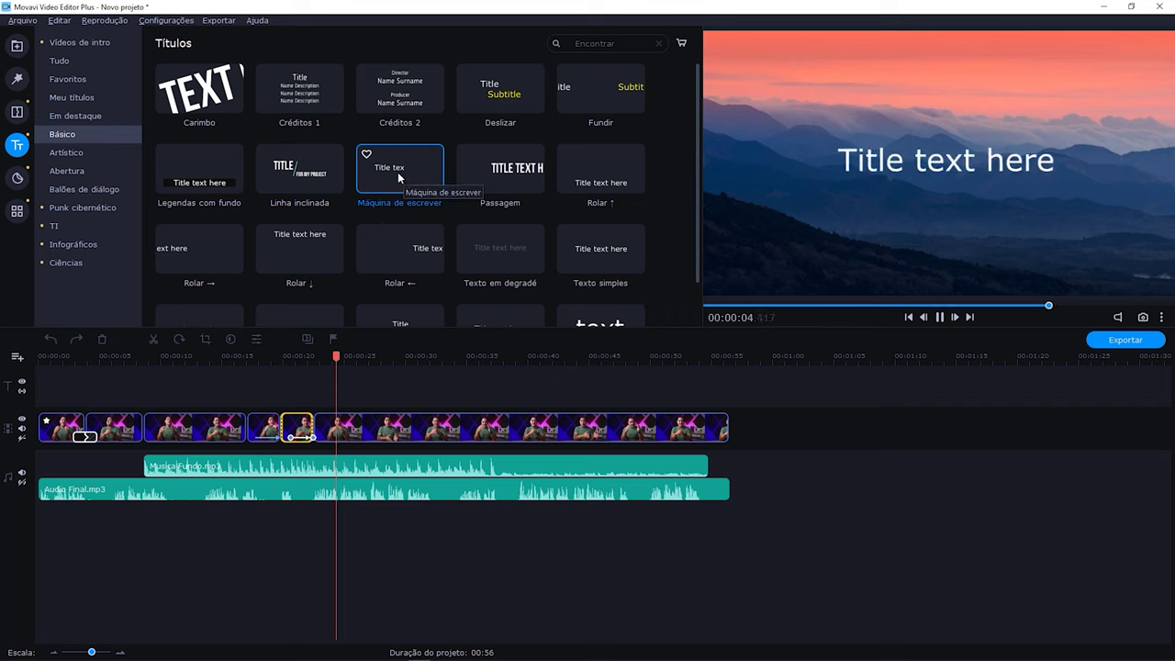
Place the Máquina de escrever title on the title track at 00:00:23.650 and set its font to VAGRounded BT.
drag(397, 176, 335, 380)
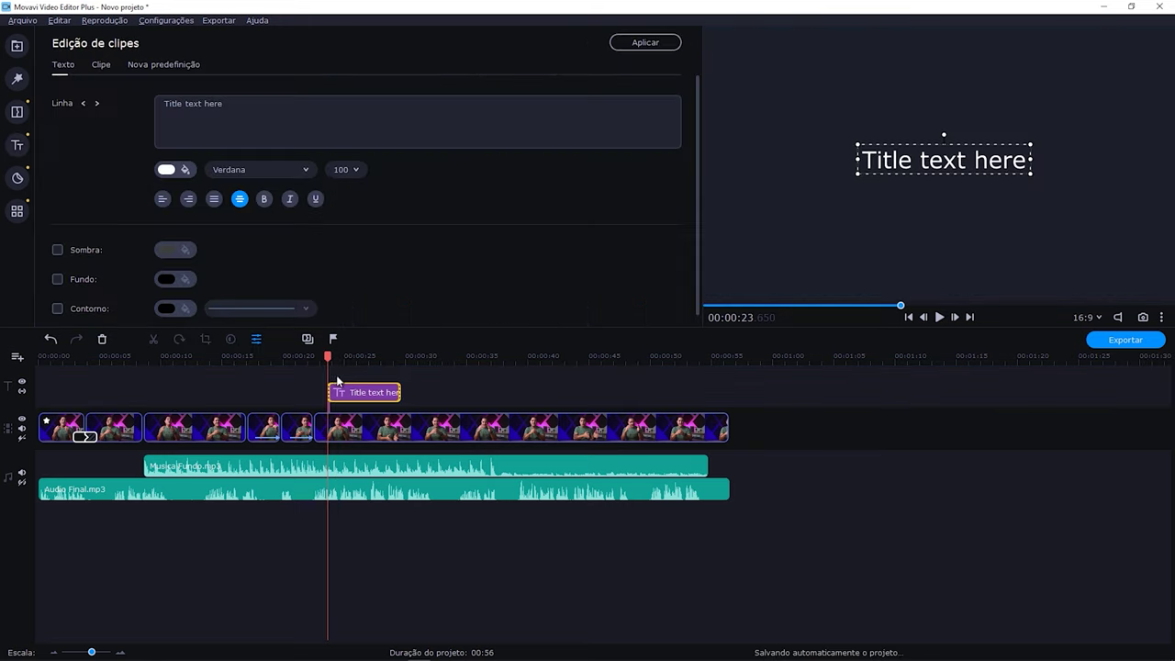
click(247, 127)
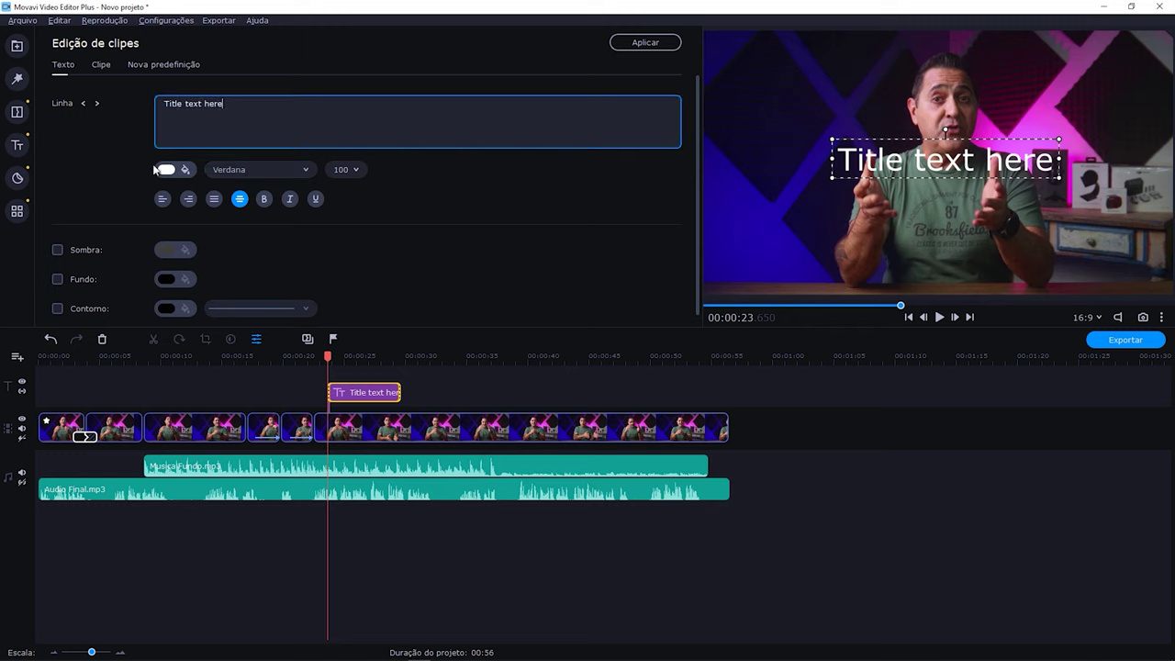
click(243, 169)
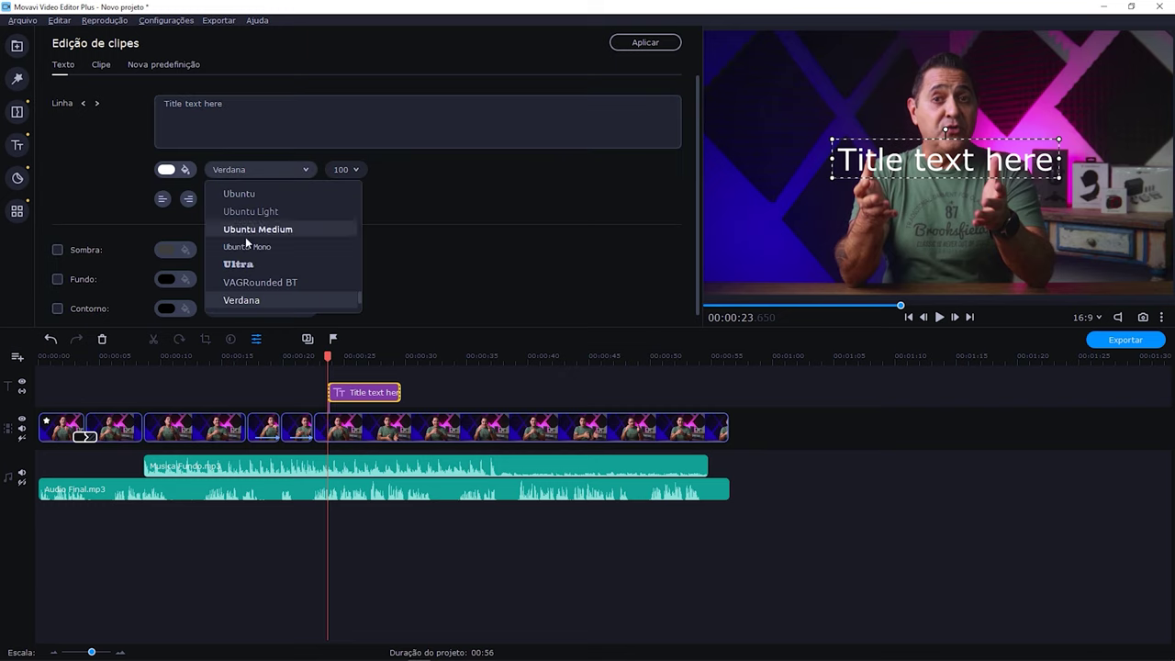
click(251, 281)
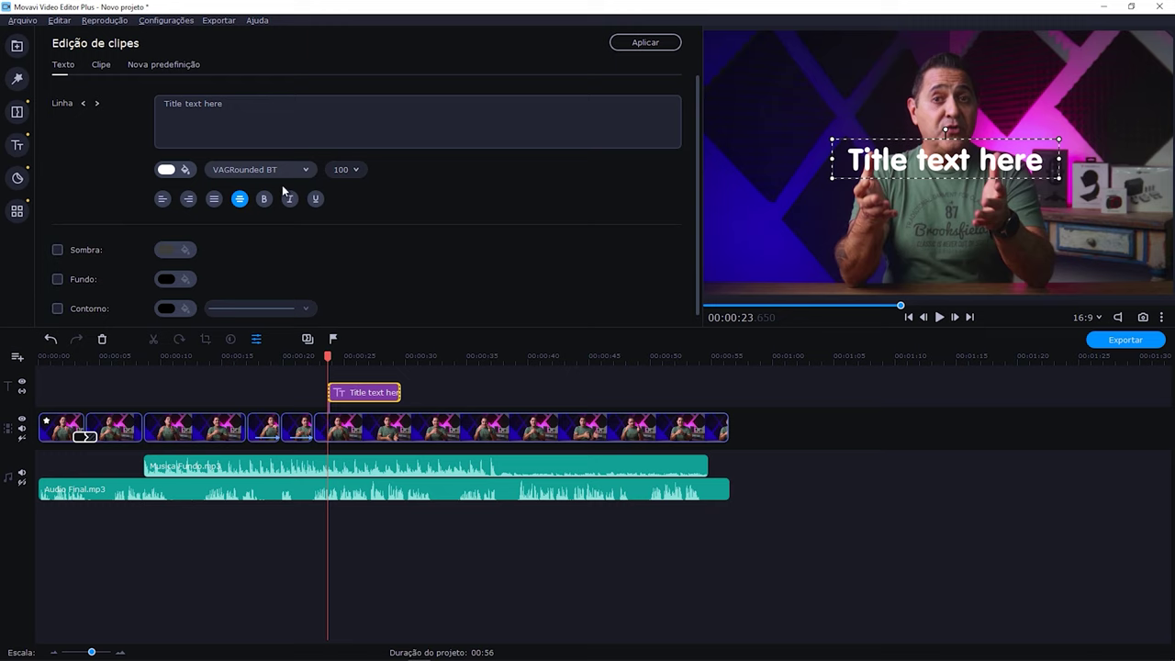
Replace the title's placeholder text with "E aí pessoal tudo bem com vocês?".
triple_click(253, 104)
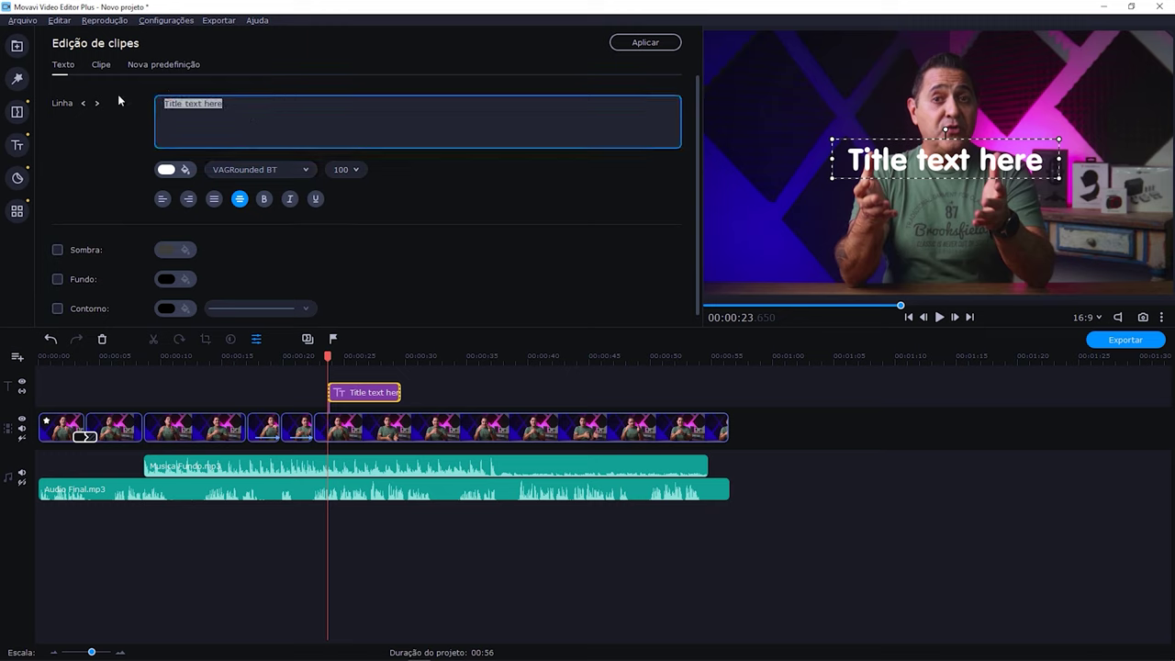
text(E aí pessoal)
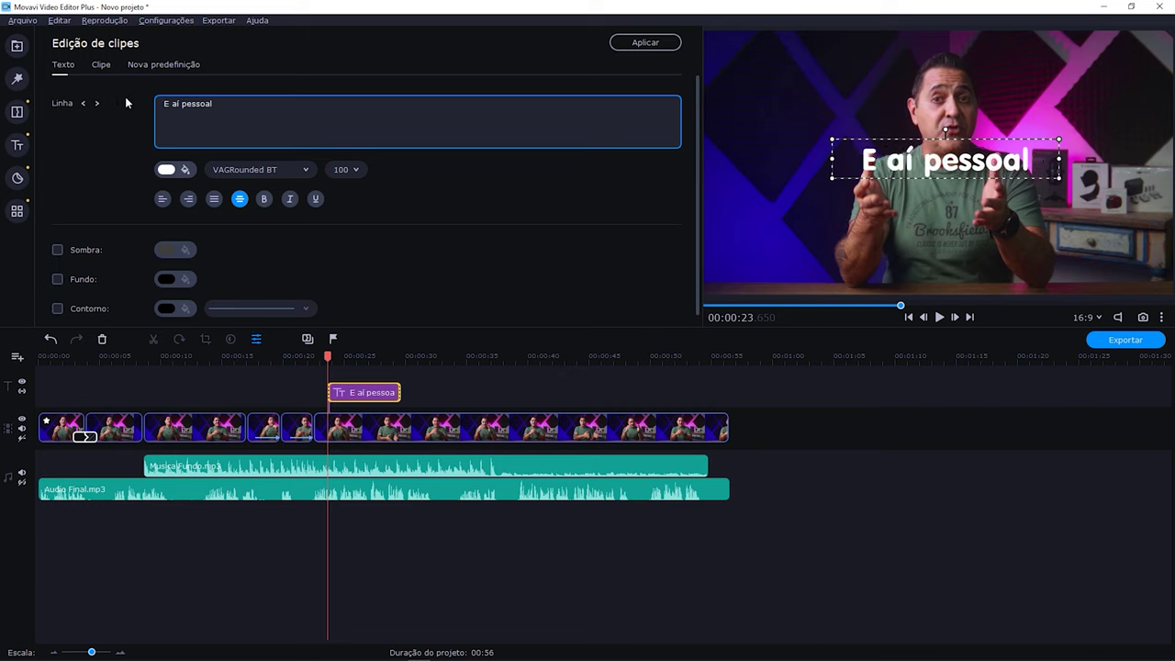
text( tudo b)
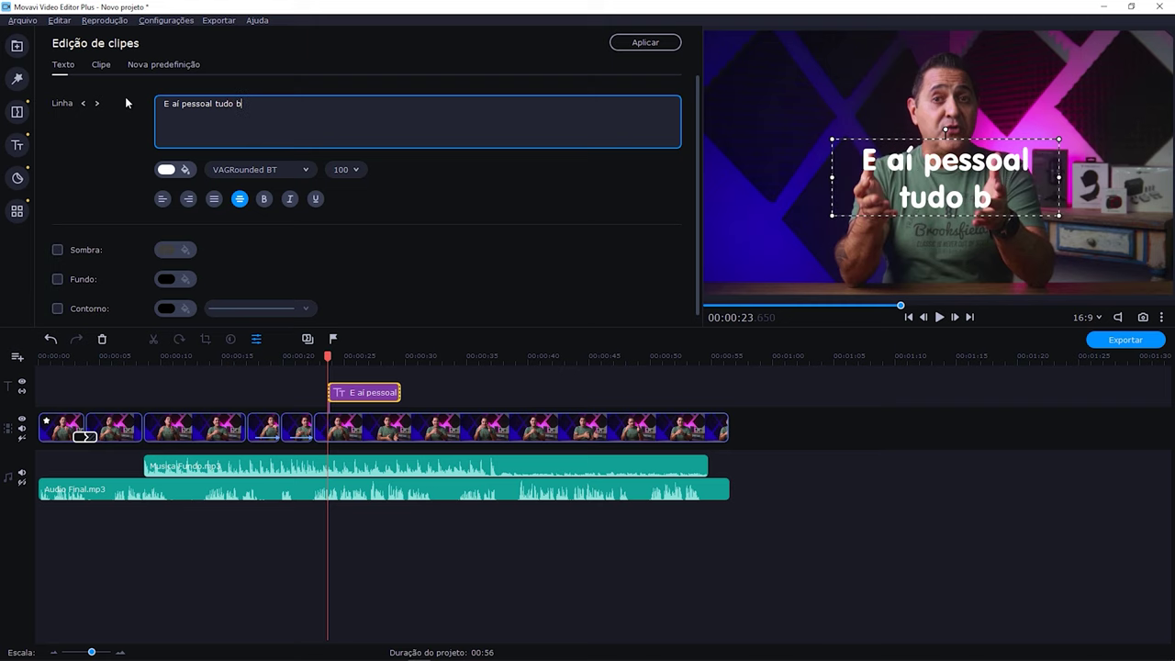
text(em com vocês?)
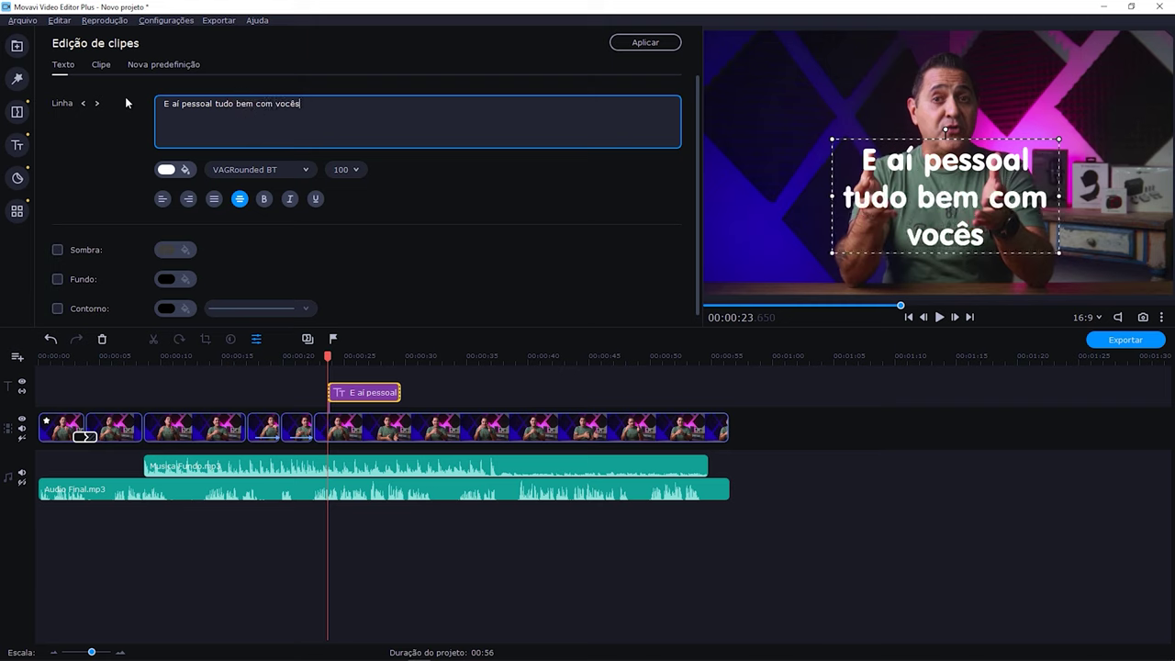
Colour the title text yellow with the value #f3ff00.
click(169, 169)
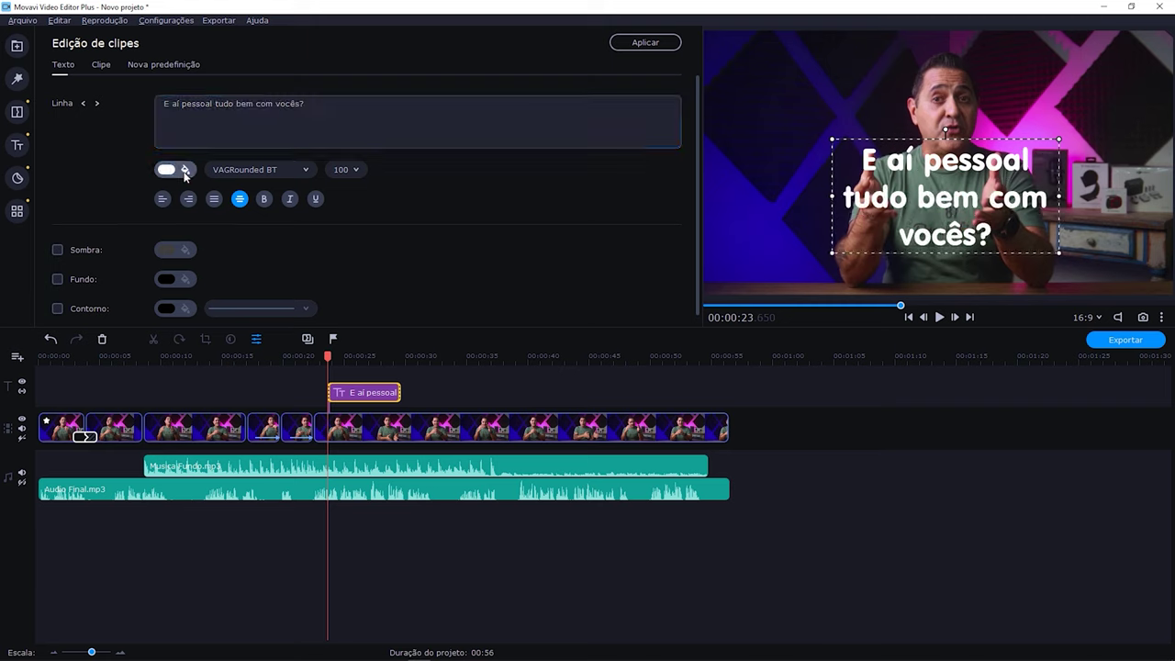
click(220, 241)
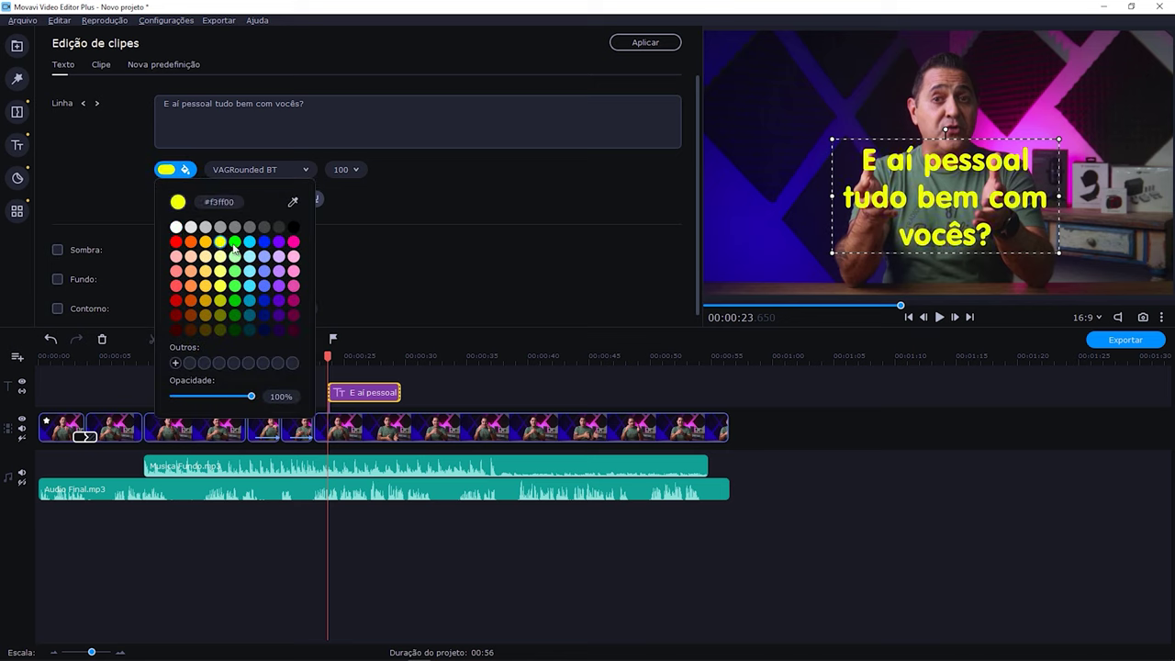
click(428, 264)
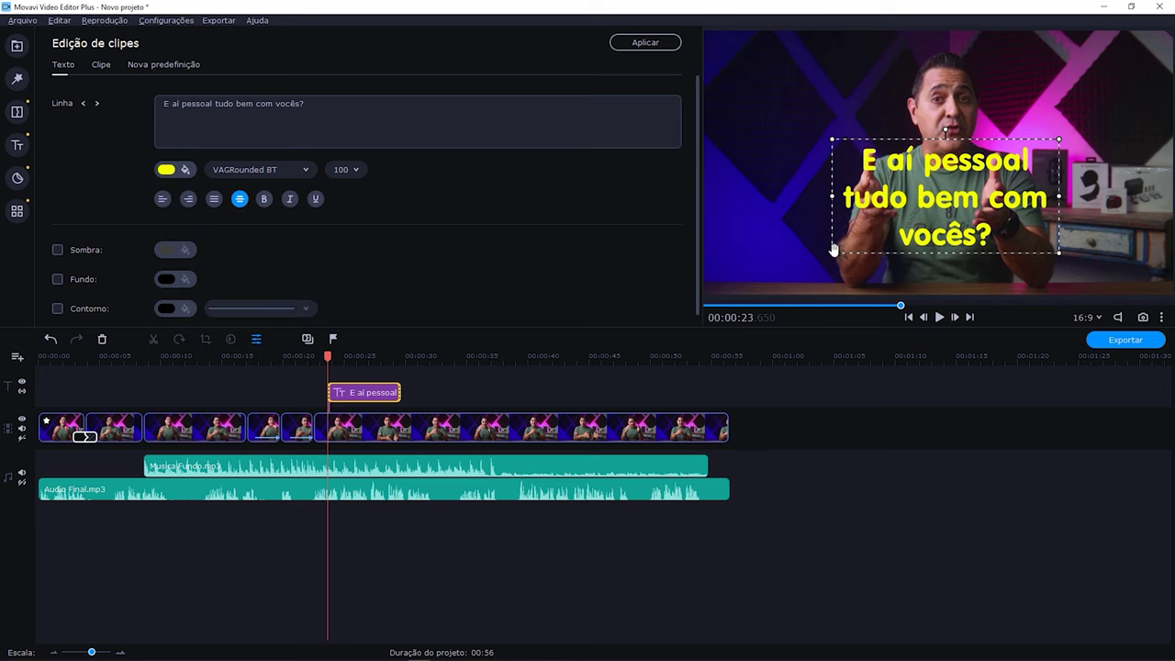
Shrink the title, place it beside the presenter's head in the frame's upper right, and extend its clip to 00:00:54.200.
drag(831, 250, 1075, 106)
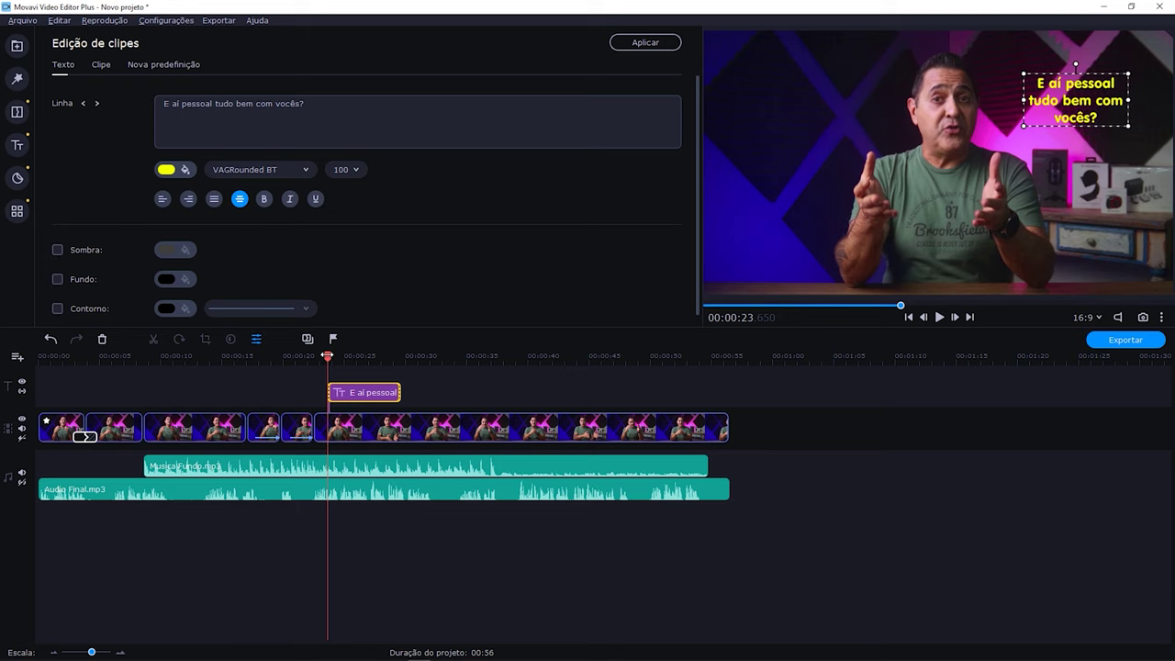
key(Escape)
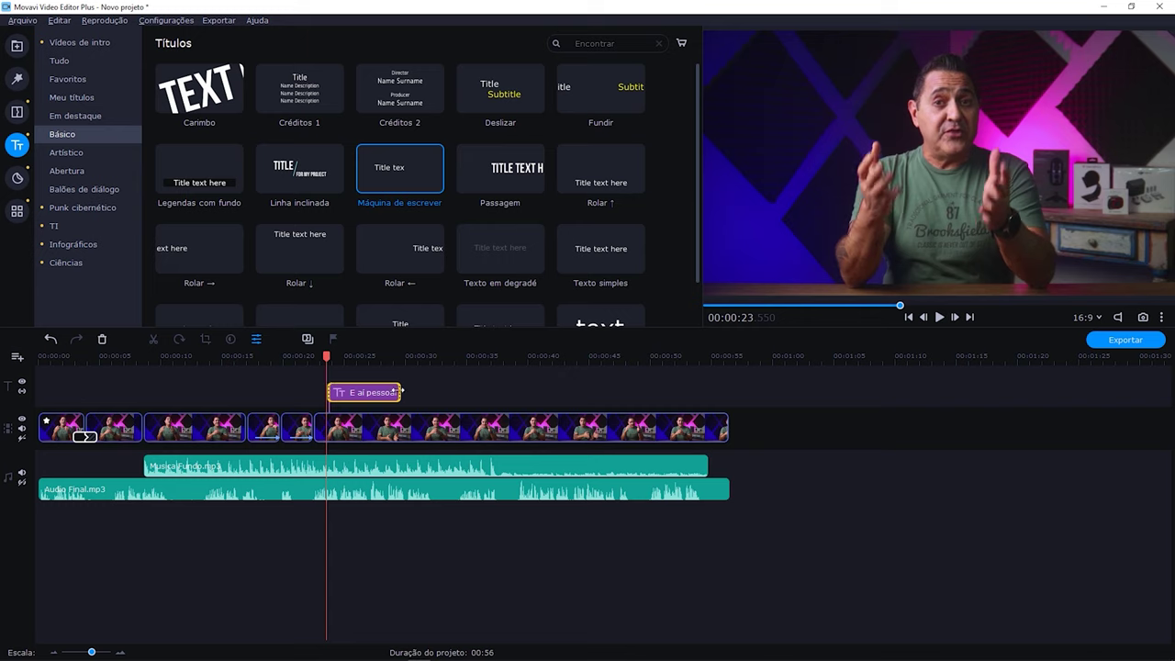
drag(399, 391, 700, 391)
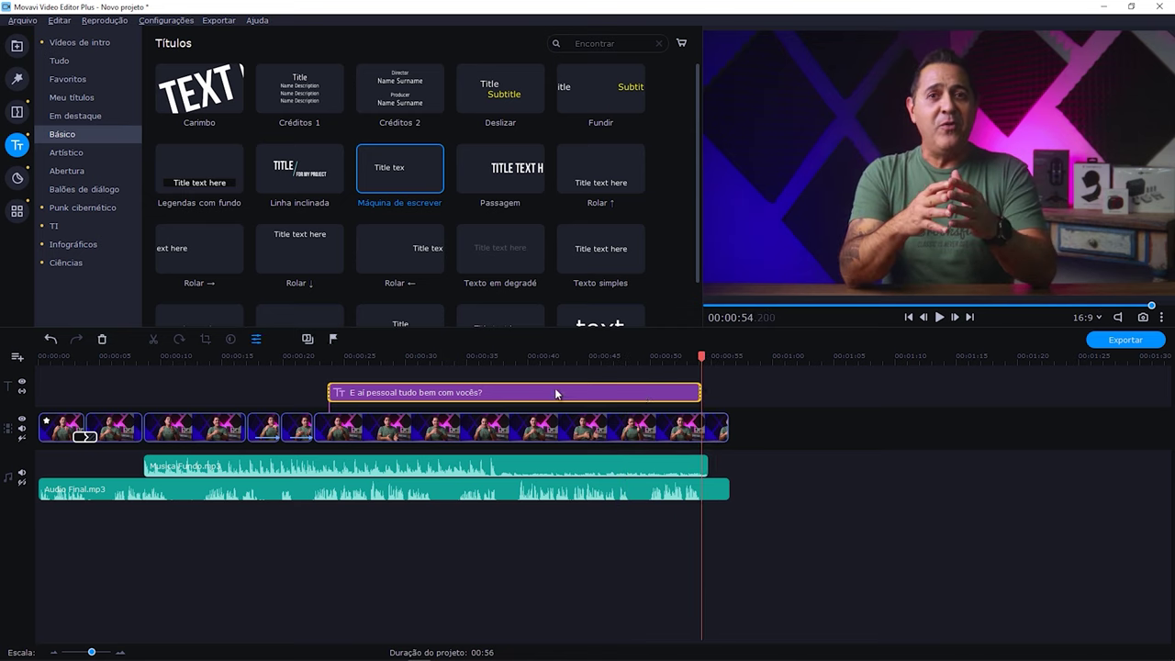
Play the title from its start to check its animation and find the spot for a second title, ending at 00:00:31.204.
click(328, 358)
key(space)
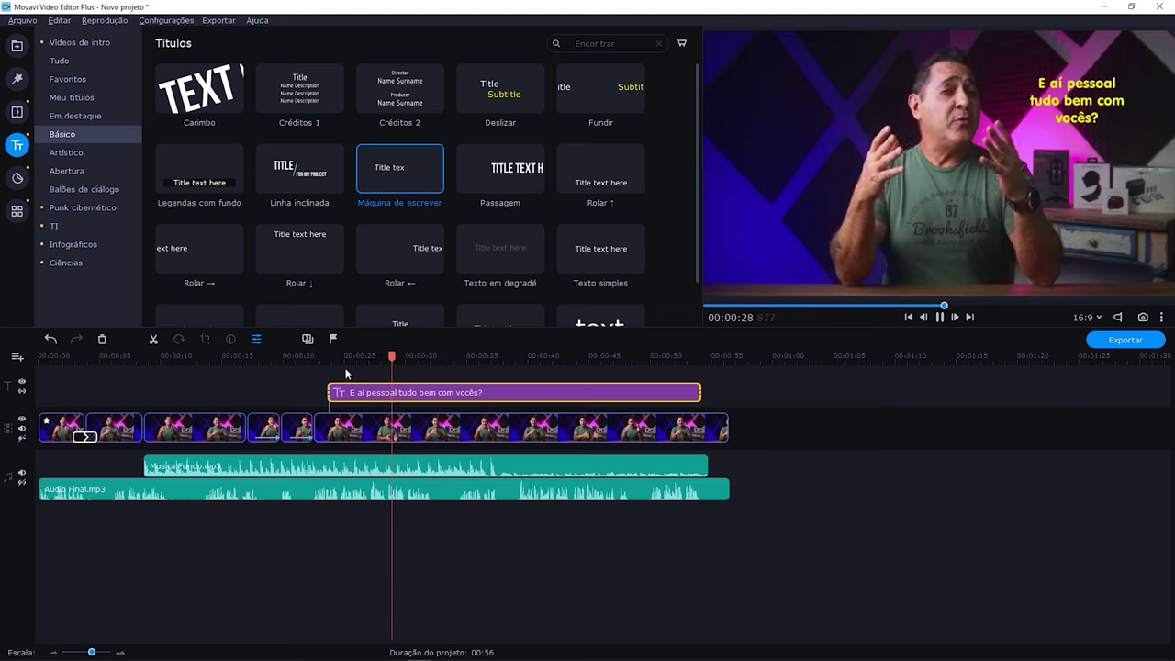
key(space)
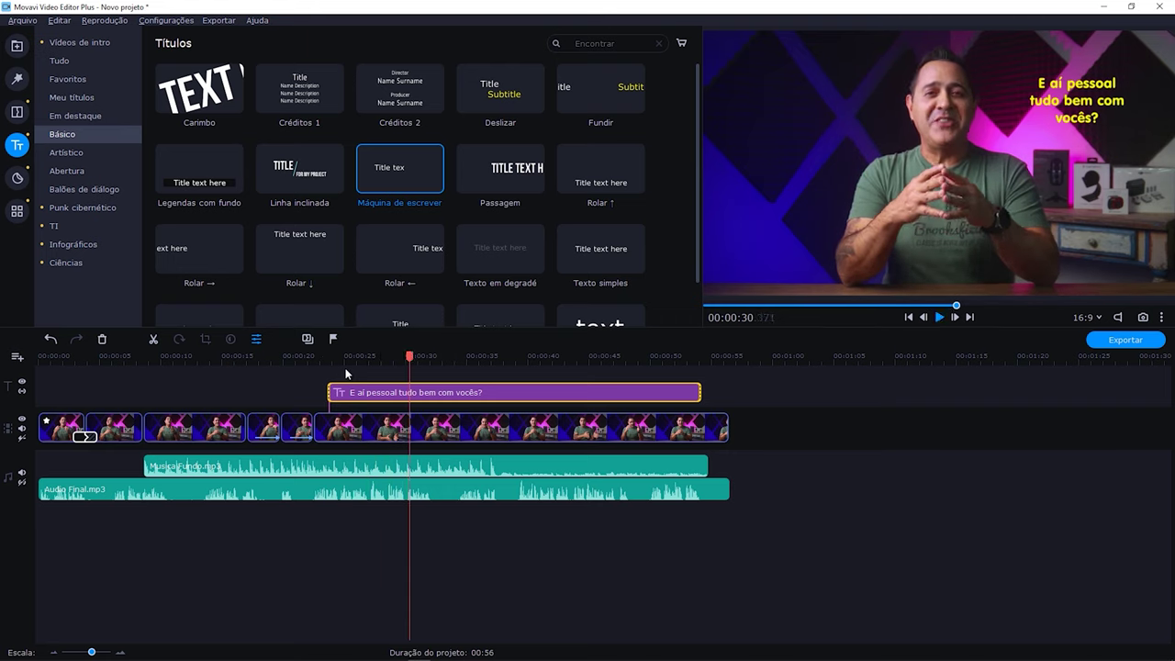
key(space)
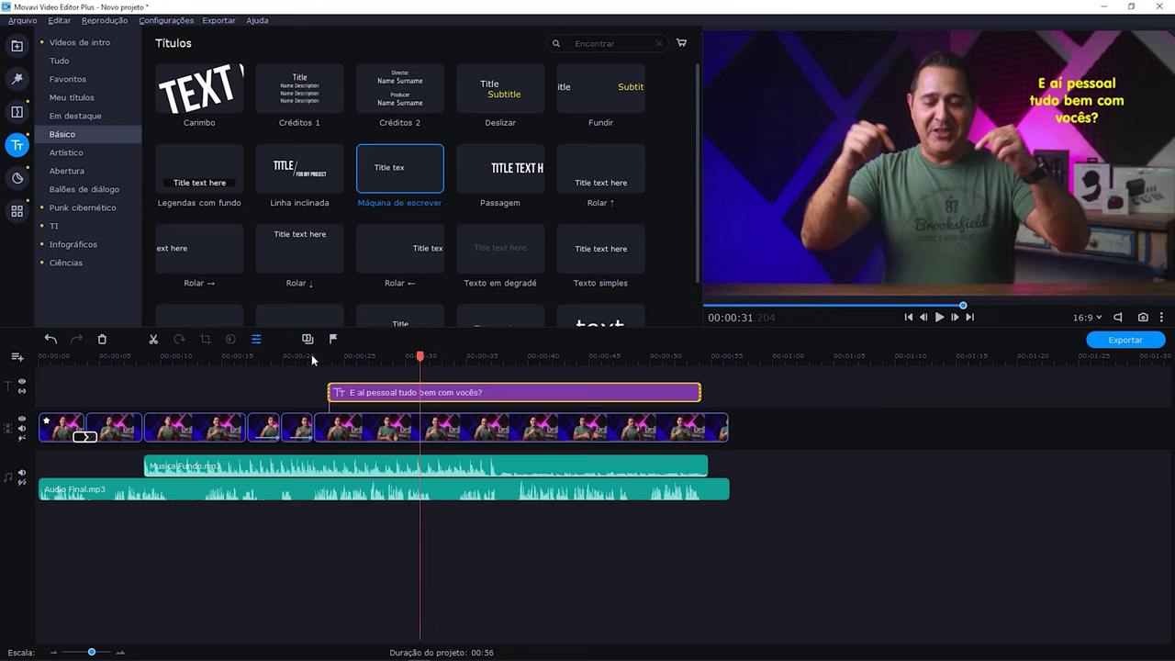
Add a Legendas com fundo title at 00:00:31.204 and replace its text with the presenter's nickname.
click(212, 174)
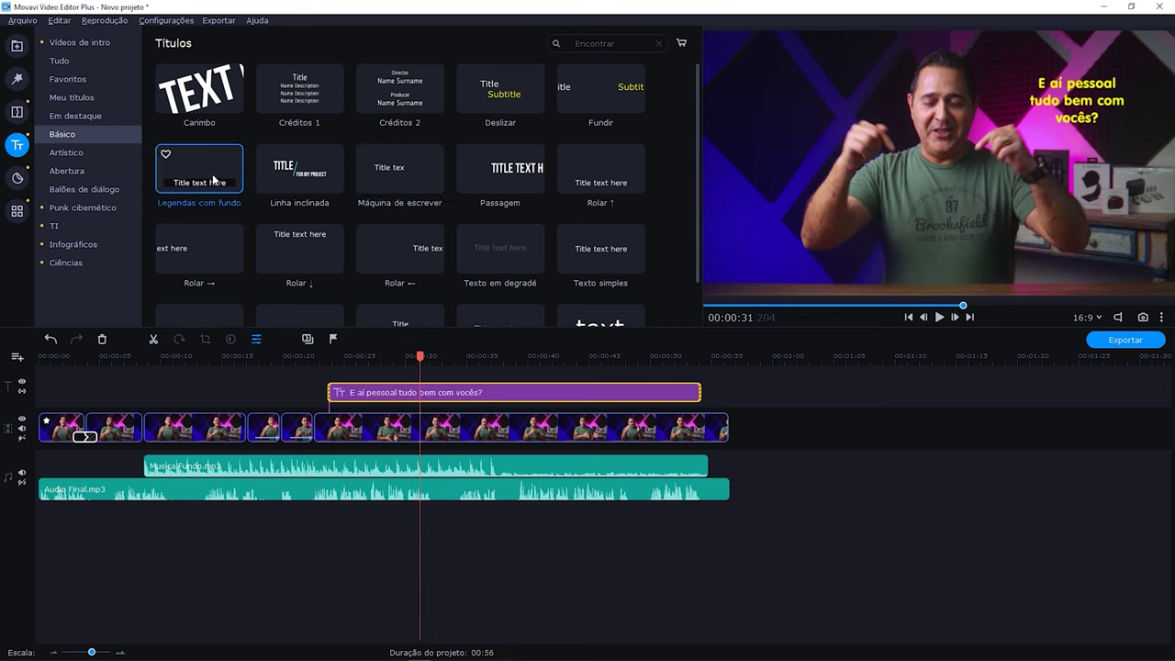
drag(212, 174, 419, 362)
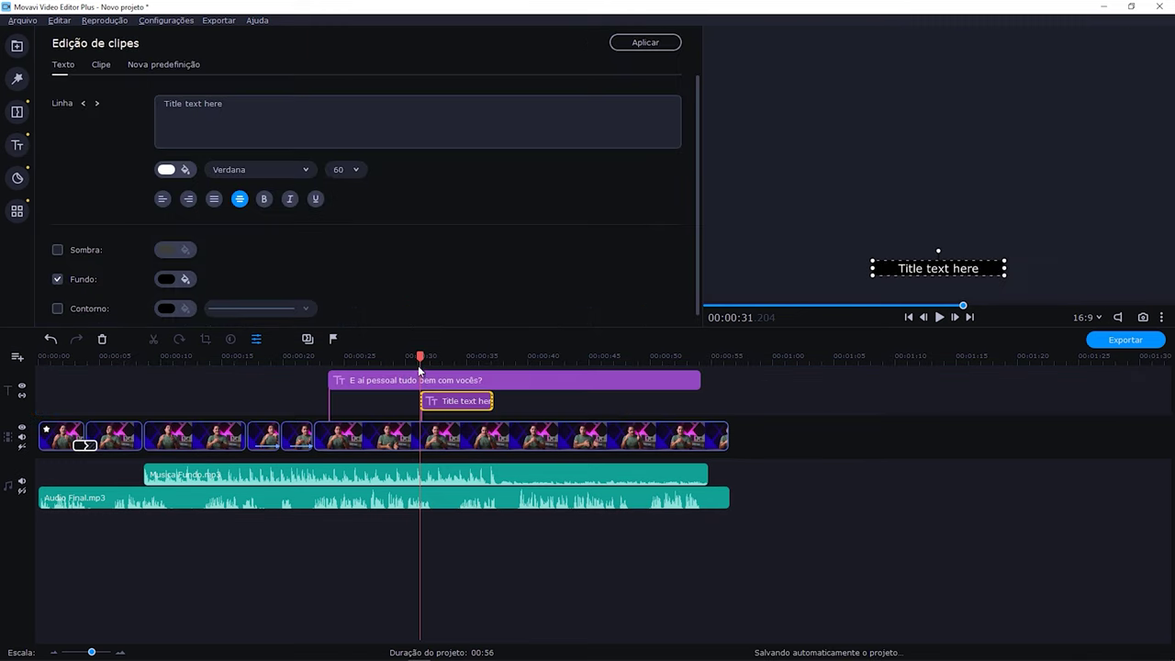
drag(223, 105, 131, 104)
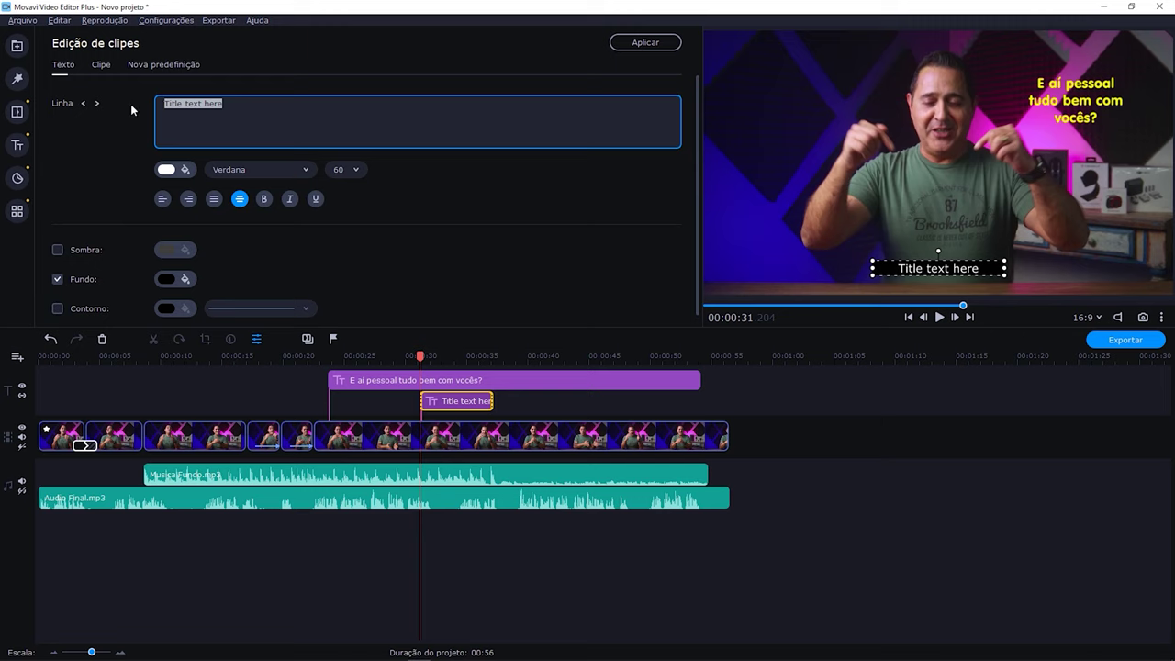
text(MARCÃO)
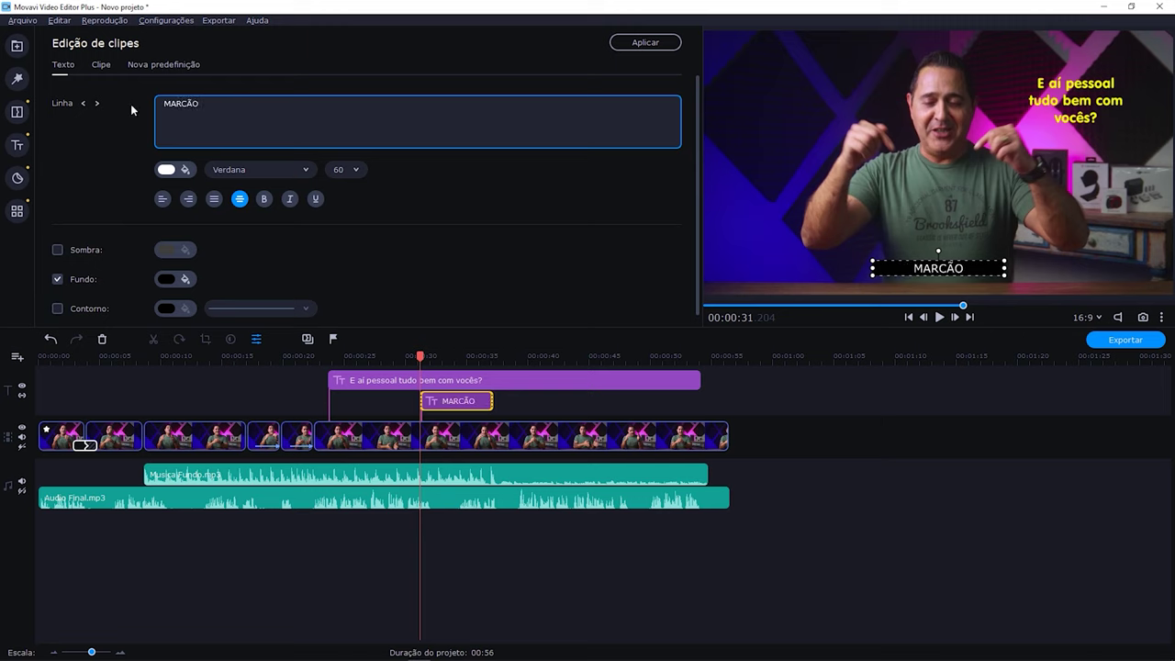
Disable Fundo and enable Sombra for the nickname title, and set its font to VAGRounded BT.
click(85, 285)
click(86, 251)
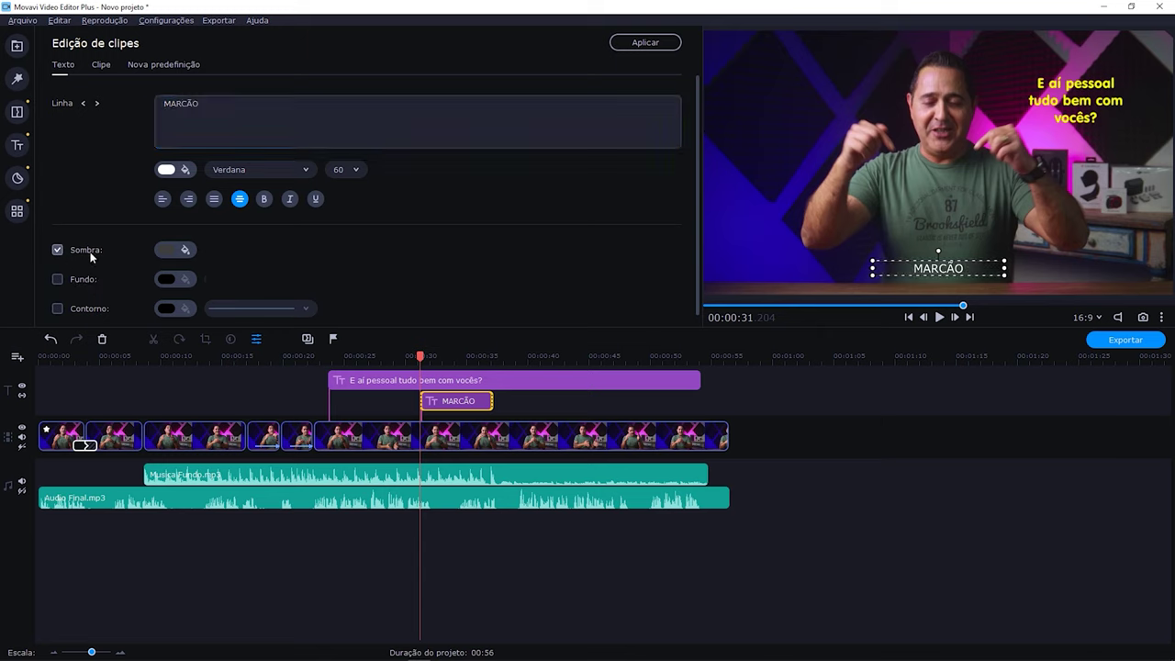
click(262, 163)
click(265, 282)
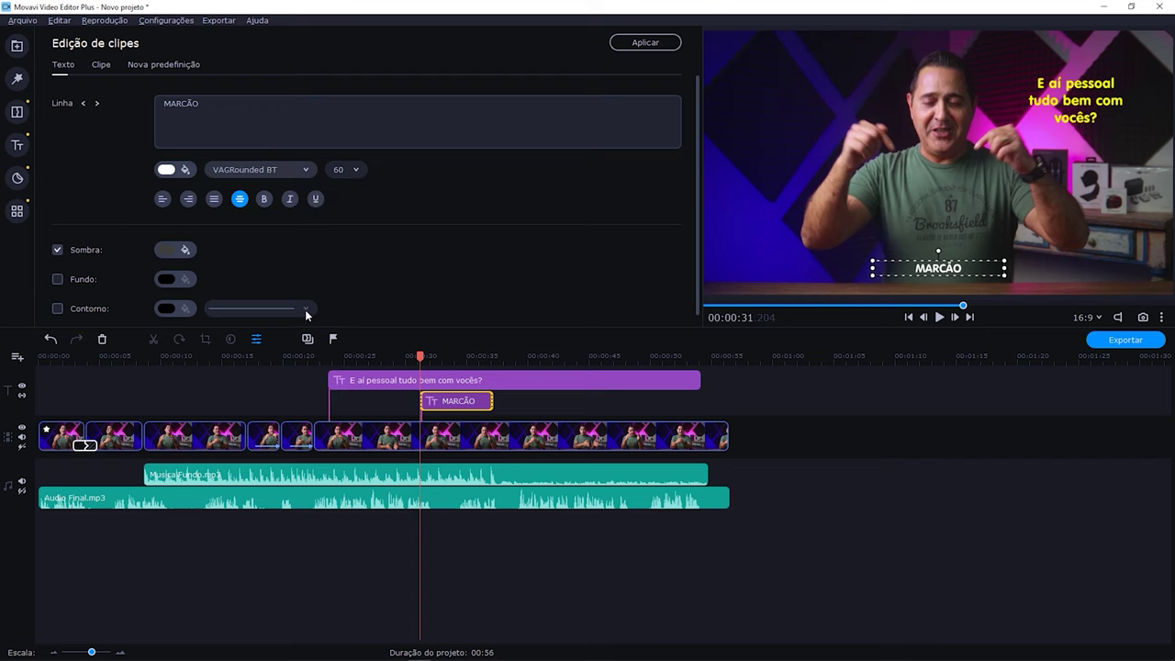
Play past the nickname title and locate the spot for an image overlay just after it ends, near 00:00:37.
key(space)
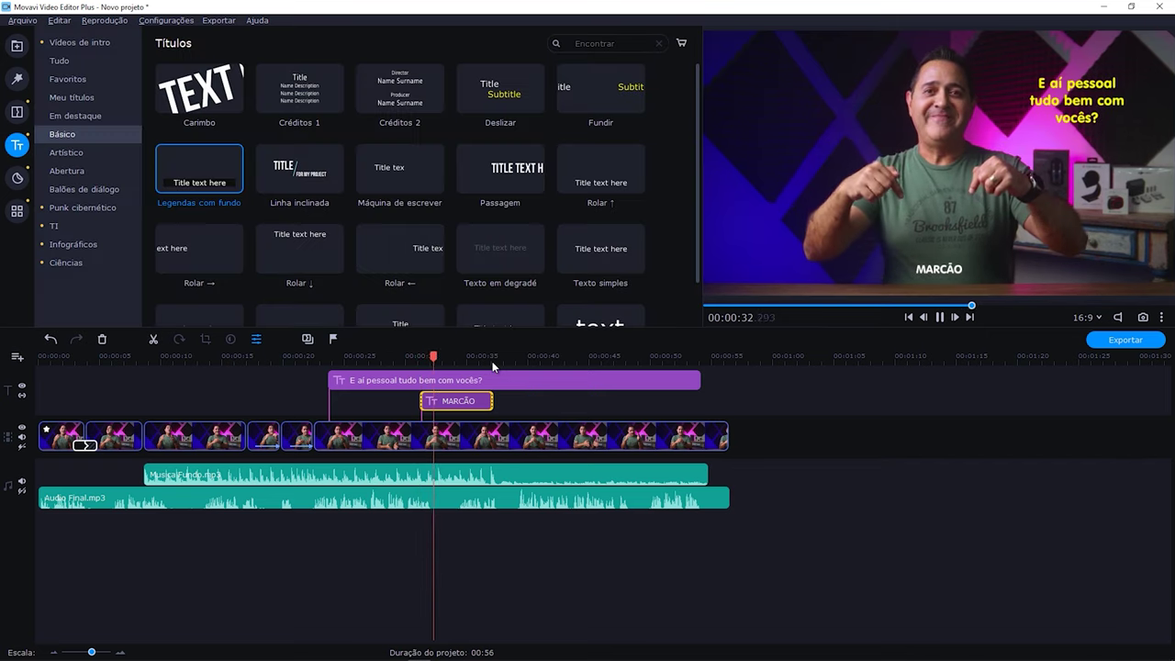
click(493, 359)
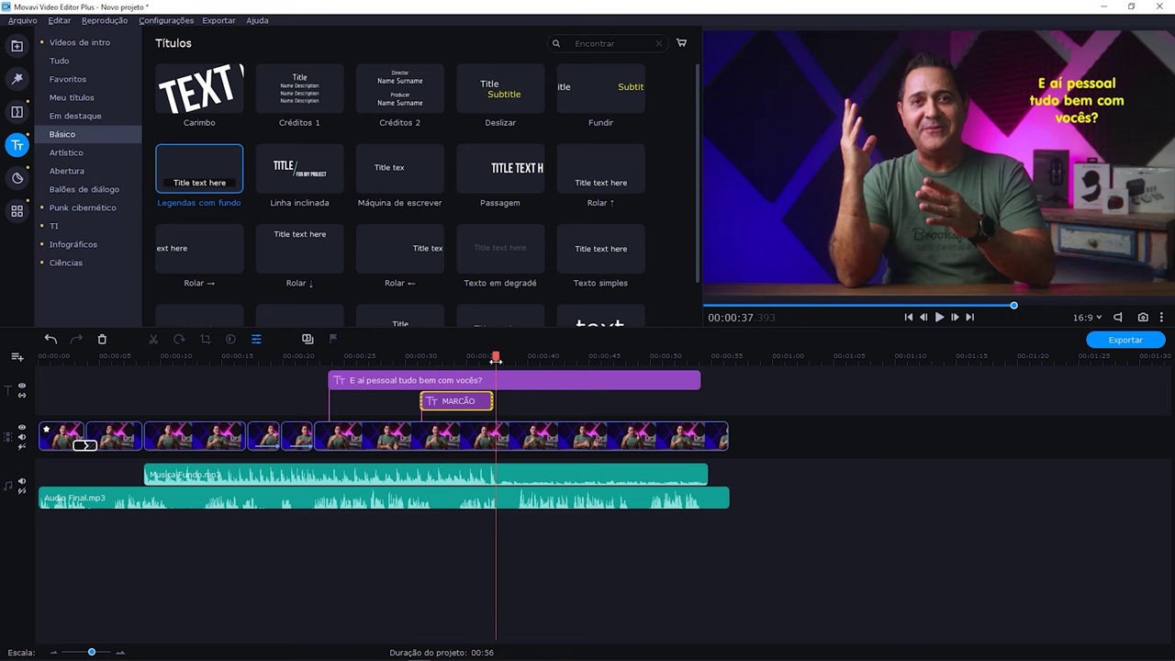
key(space)
key(space)
click(498, 361)
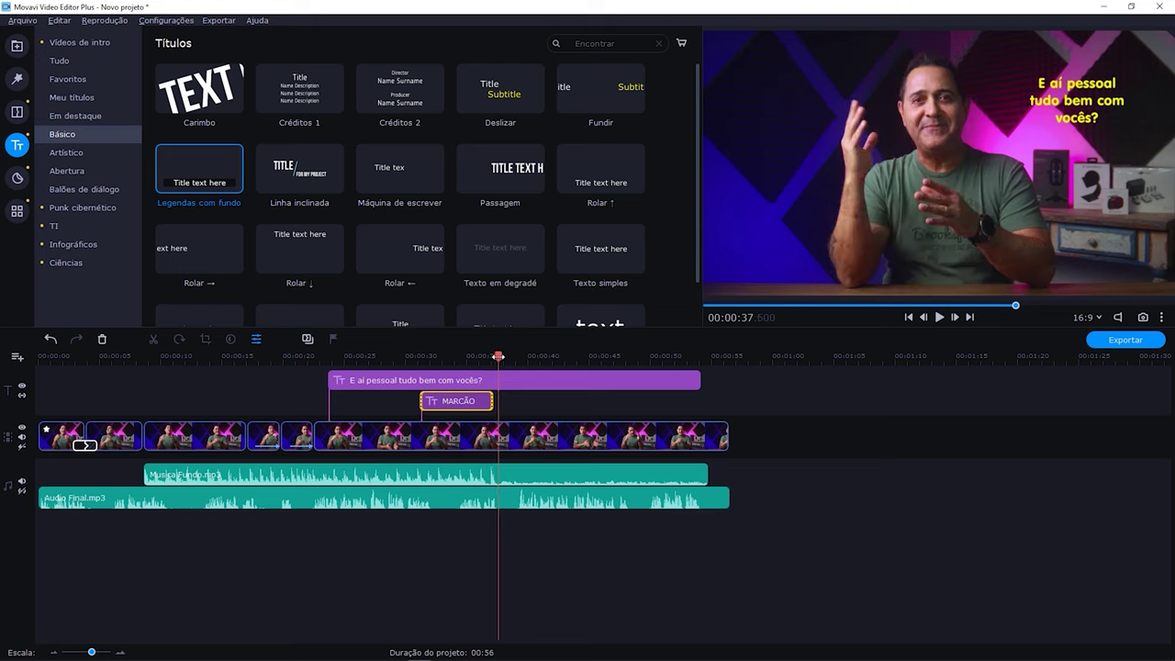
Overlay VIDEO EDITOR PLUS (2).png on the video at 00:00:37.204 as Picture-in-picture, shrunk into the frame's upper left area.
click(17, 45)
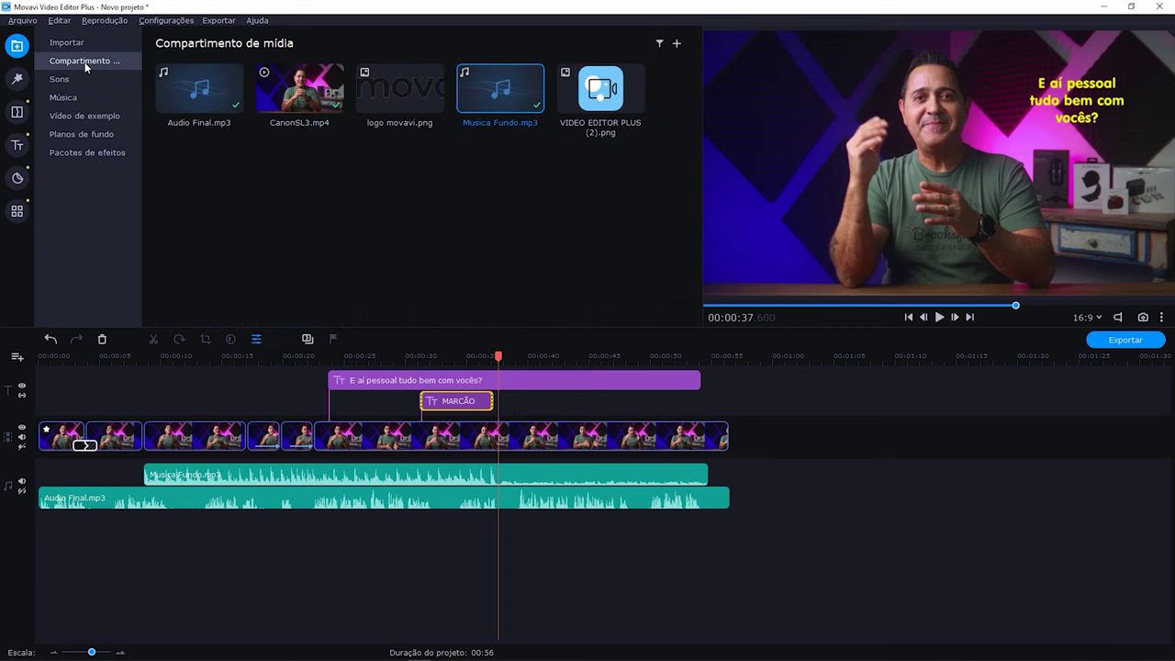
drag(613, 106, 523, 407)
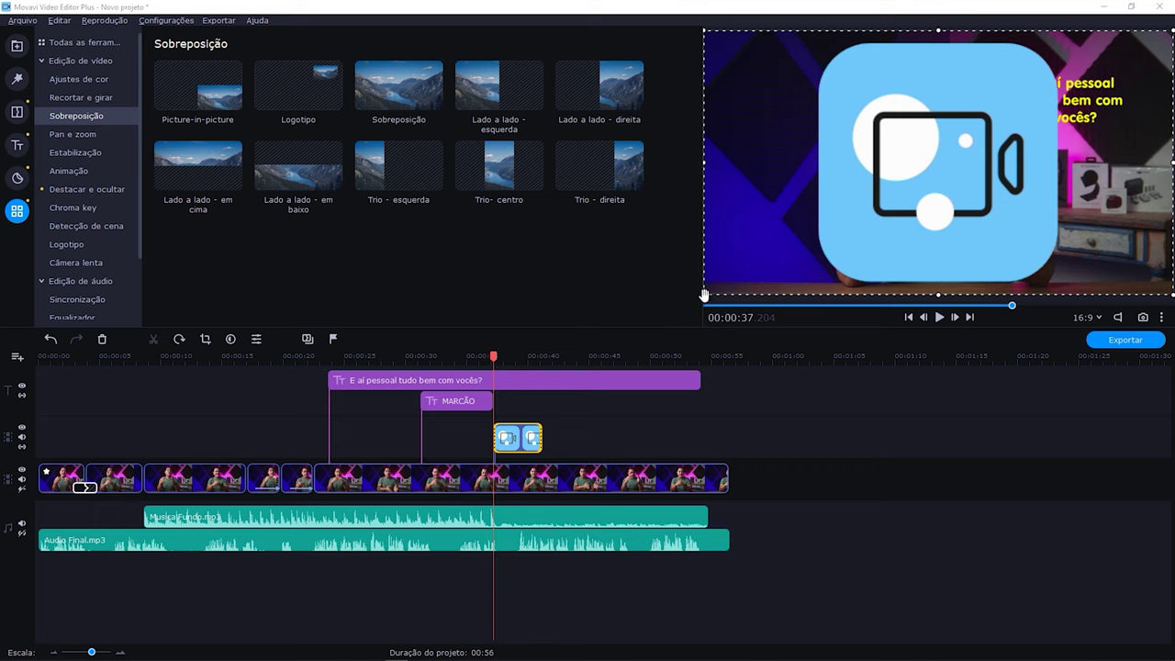
drag(705, 295, 785, 114)
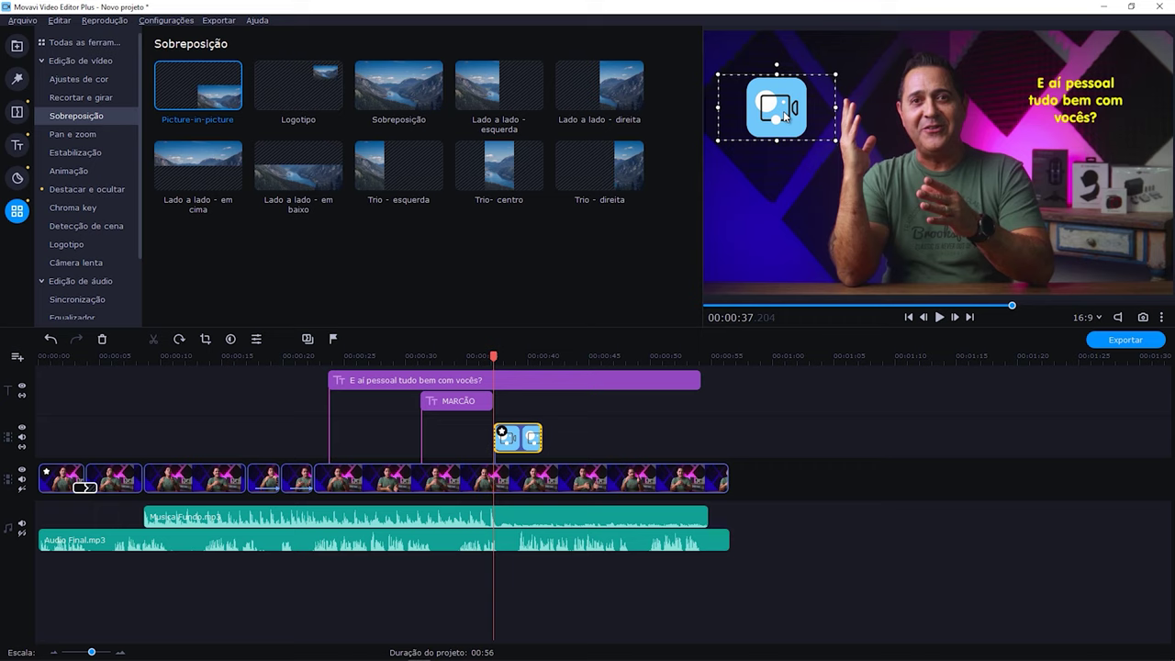
Extend the logo clip to the end of the project at 00:00:56.489 and play back its start.
drag(541, 440, 729, 439)
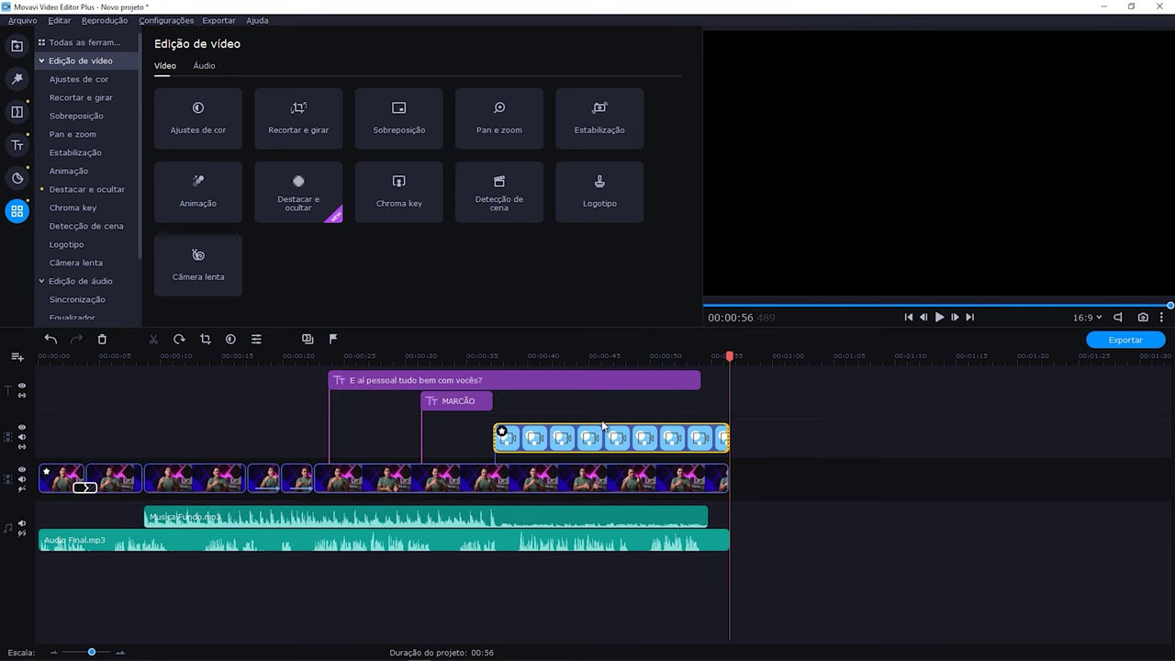
click(489, 358)
key(space)
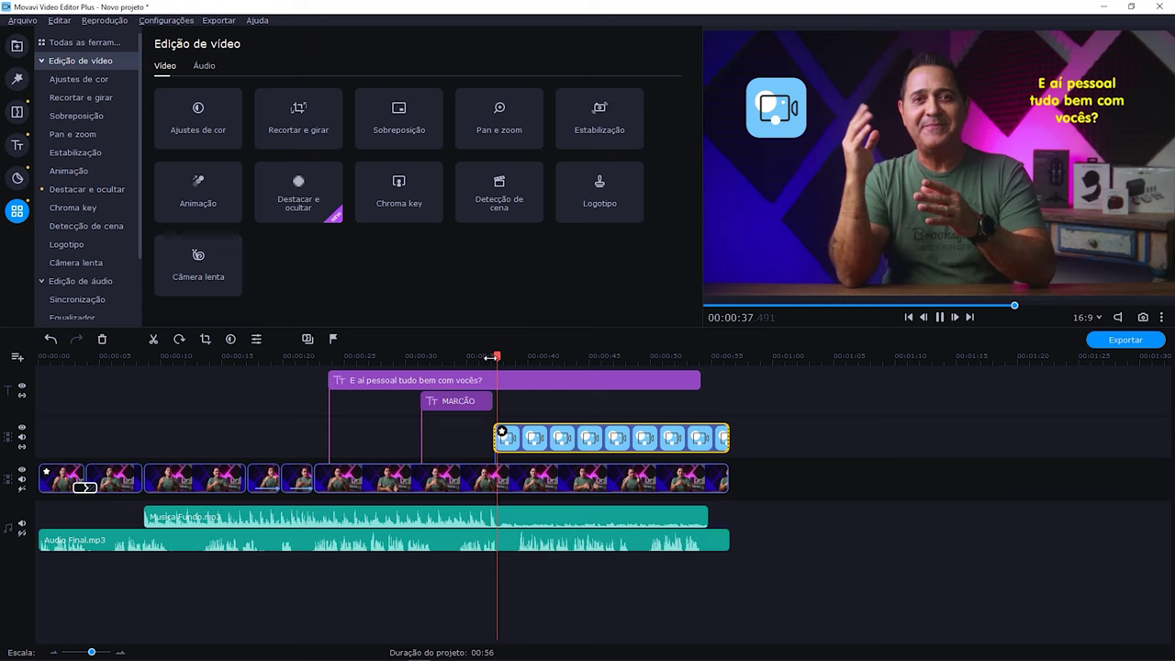
key(space)
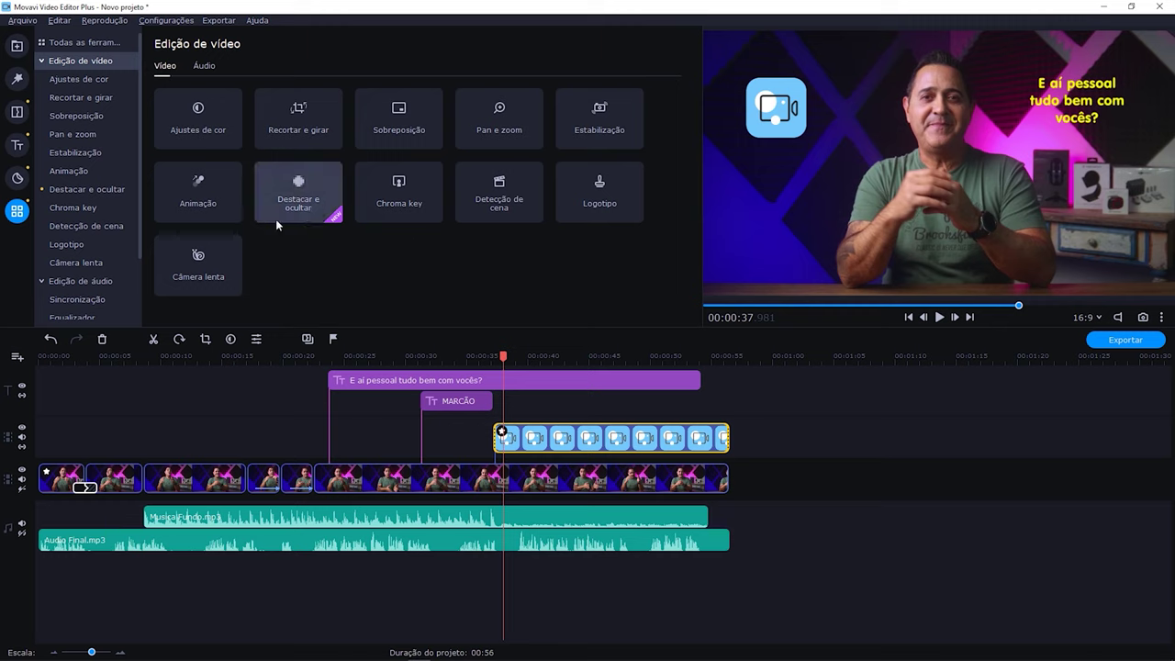
Apply the Fade cruzado transition to the start of the logo clip and play it back up to 00:00:43.308.
click(16, 114)
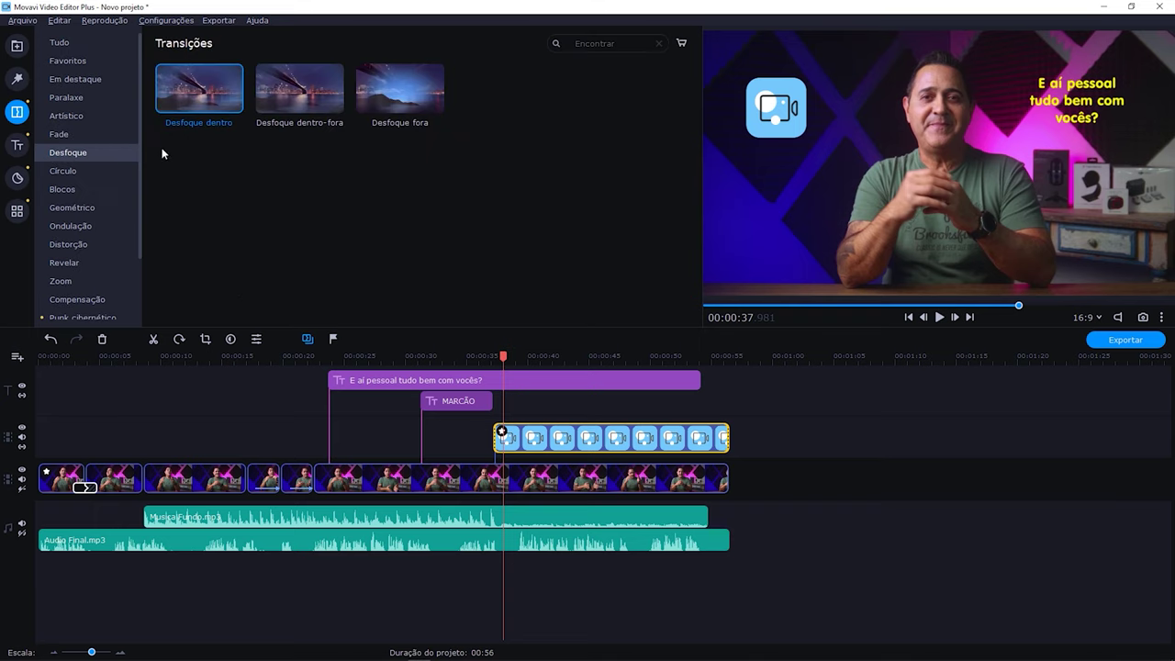
click(98, 140)
drag(190, 107, 498, 442)
click(489, 357)
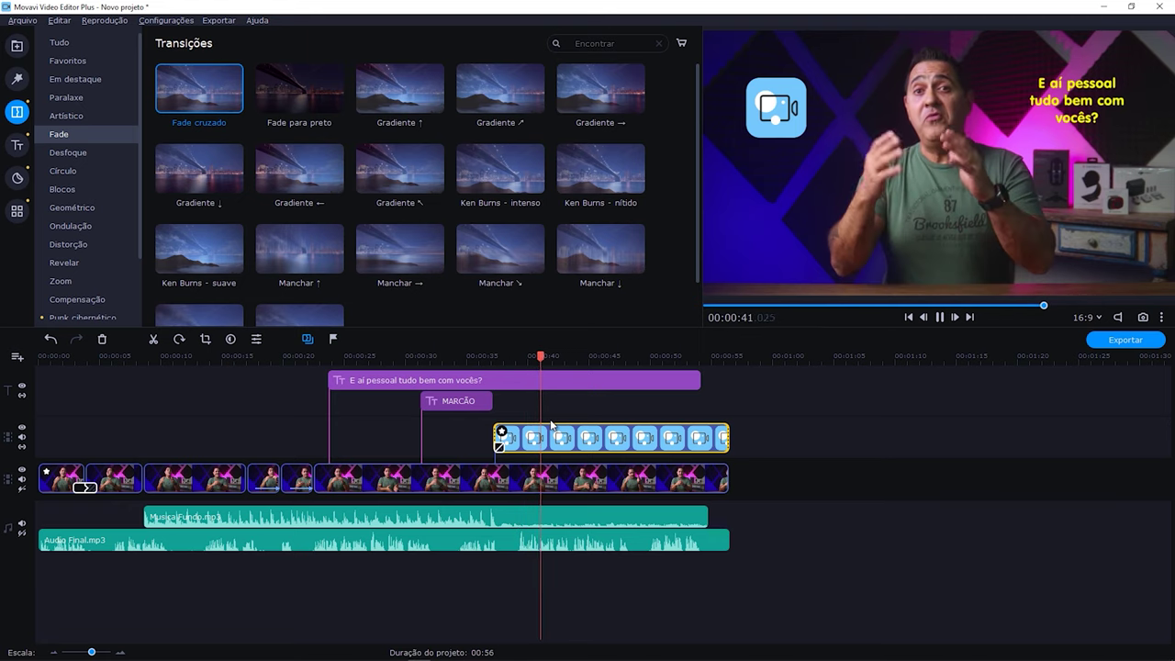
key(space)
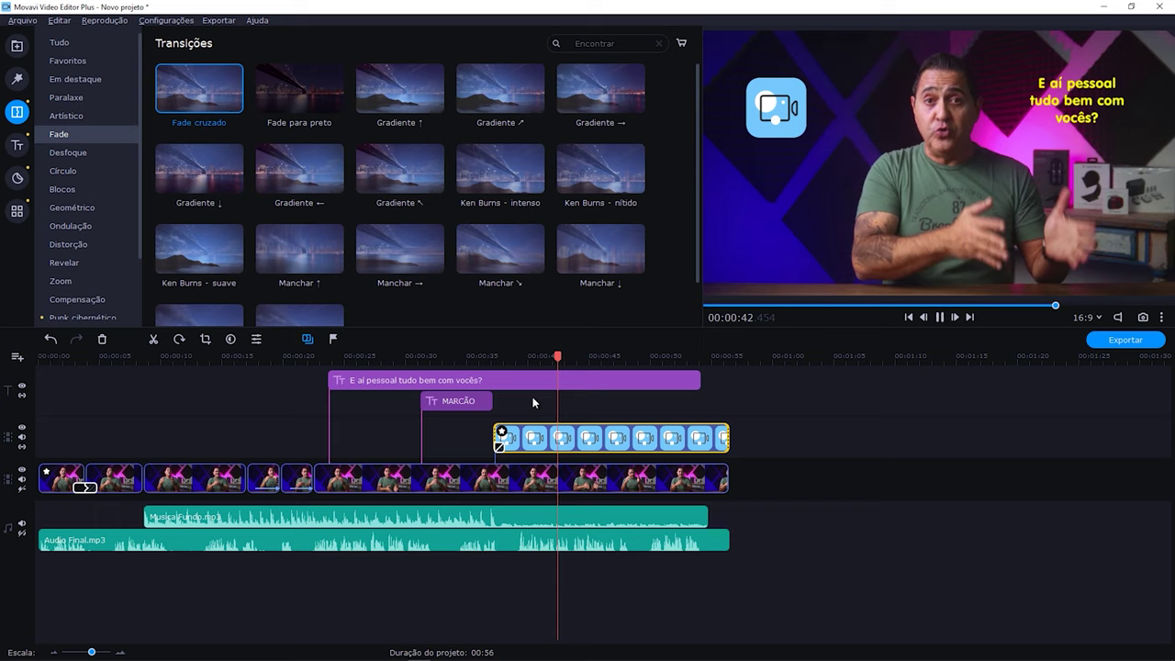
key(space)
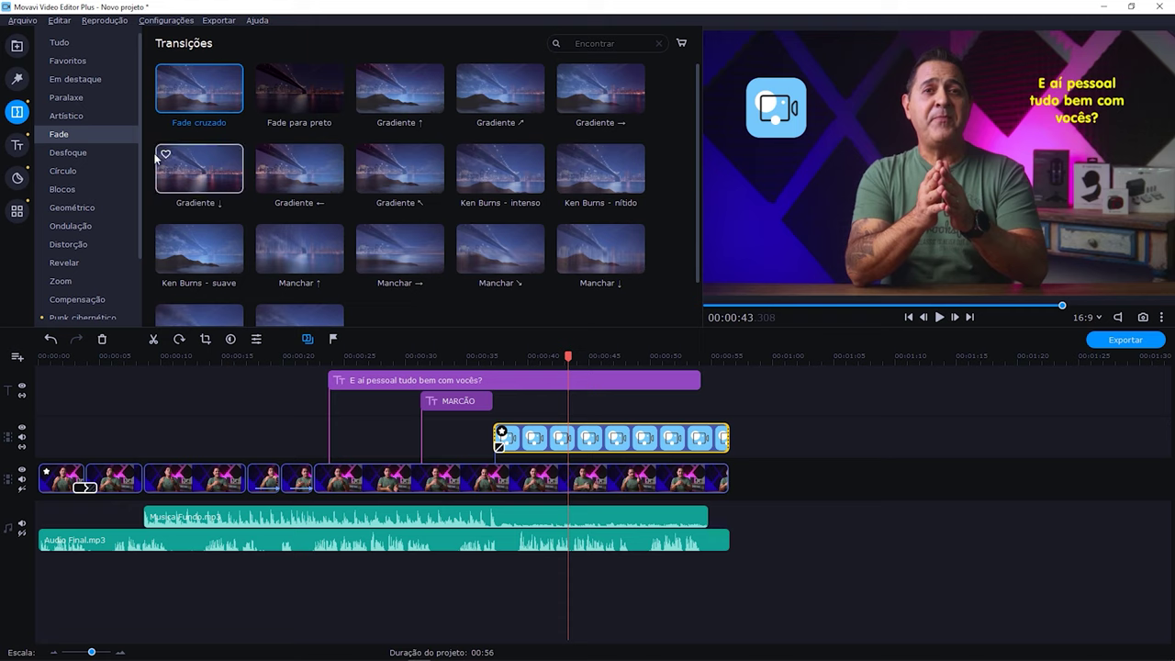
Show the sample video collection and add an additional video track to the timeline.
click(17, 48)
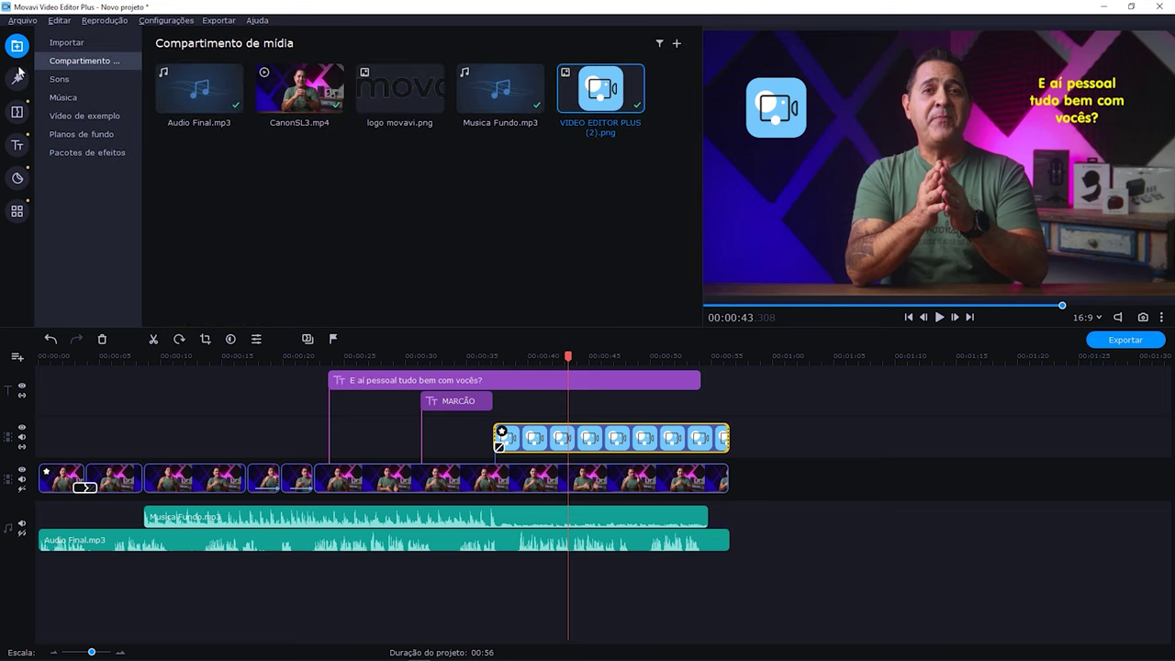
click(75, 115)
right_click(758, 445)
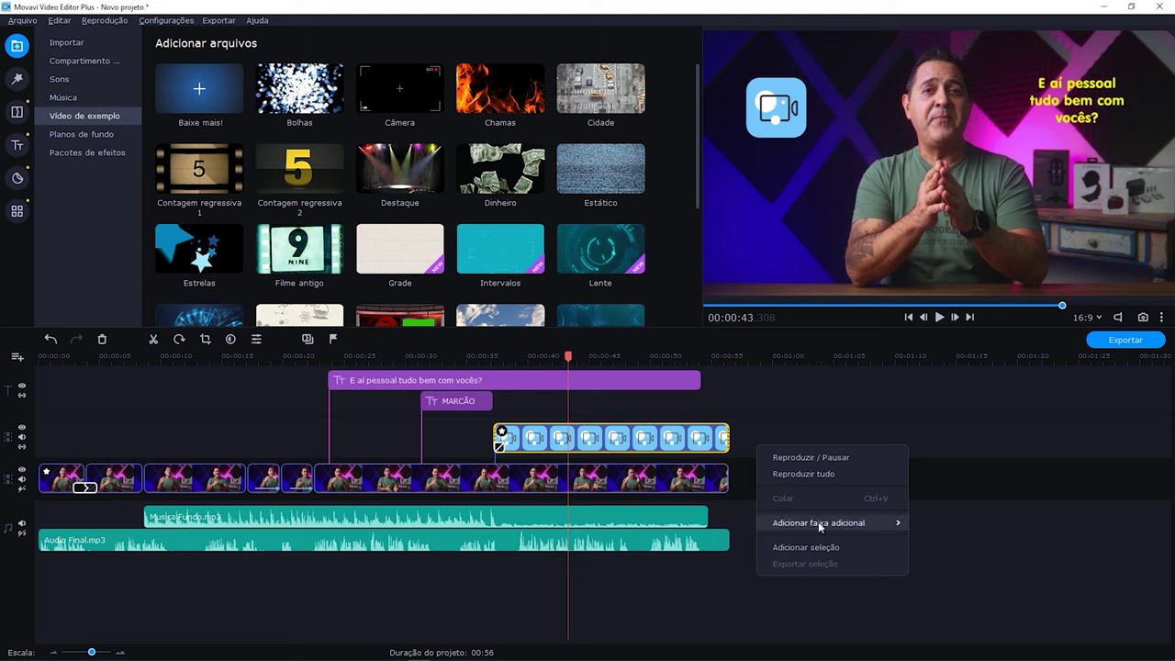
mouse_move(823, 527)
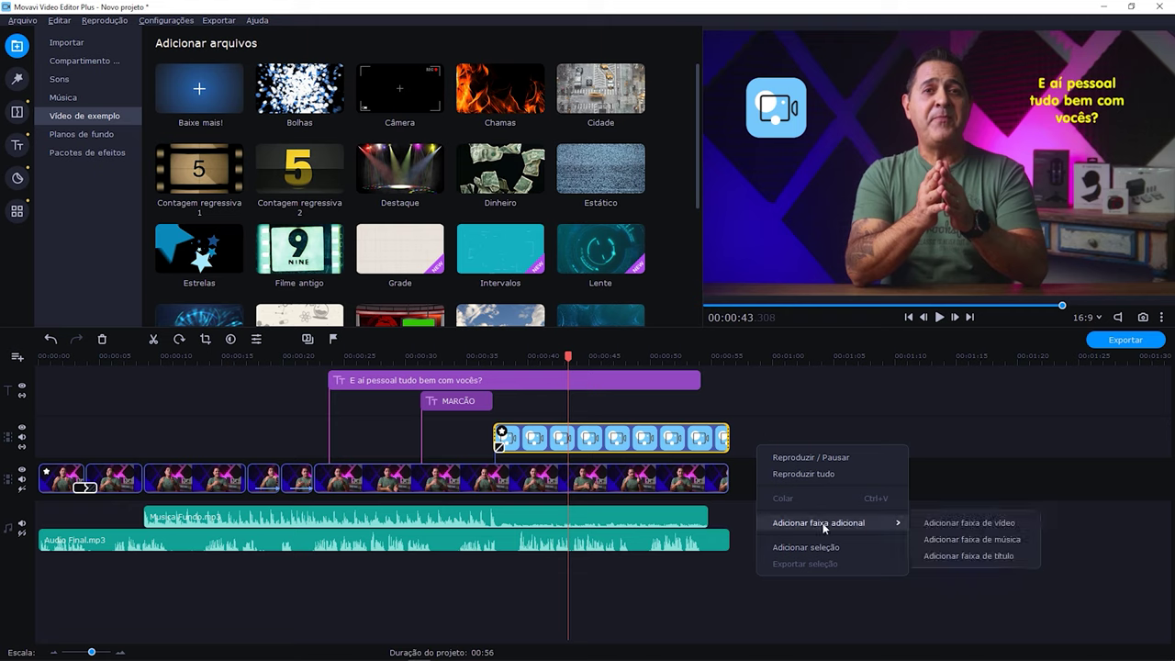
click(955, 525)
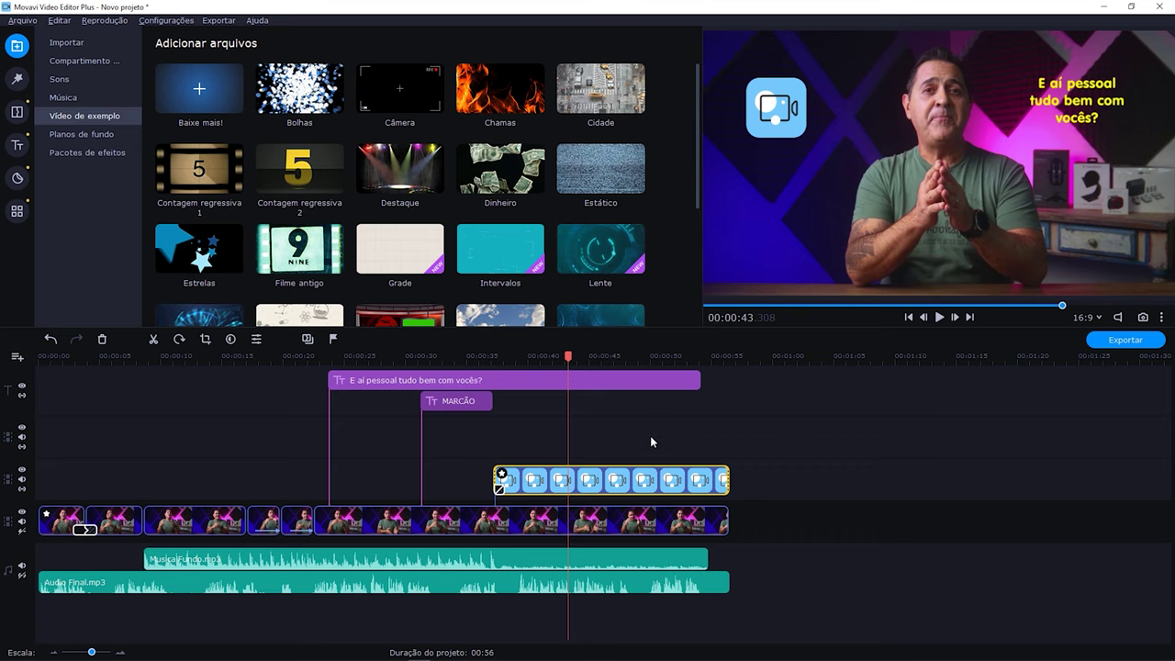
Overlay the Cidade sample video on the new track at 00:00:45.600 as Picture-in-picture in the frame's lower left area, trimmed to end at 00:00:49.723.
drag(601, 91, 601, 427)
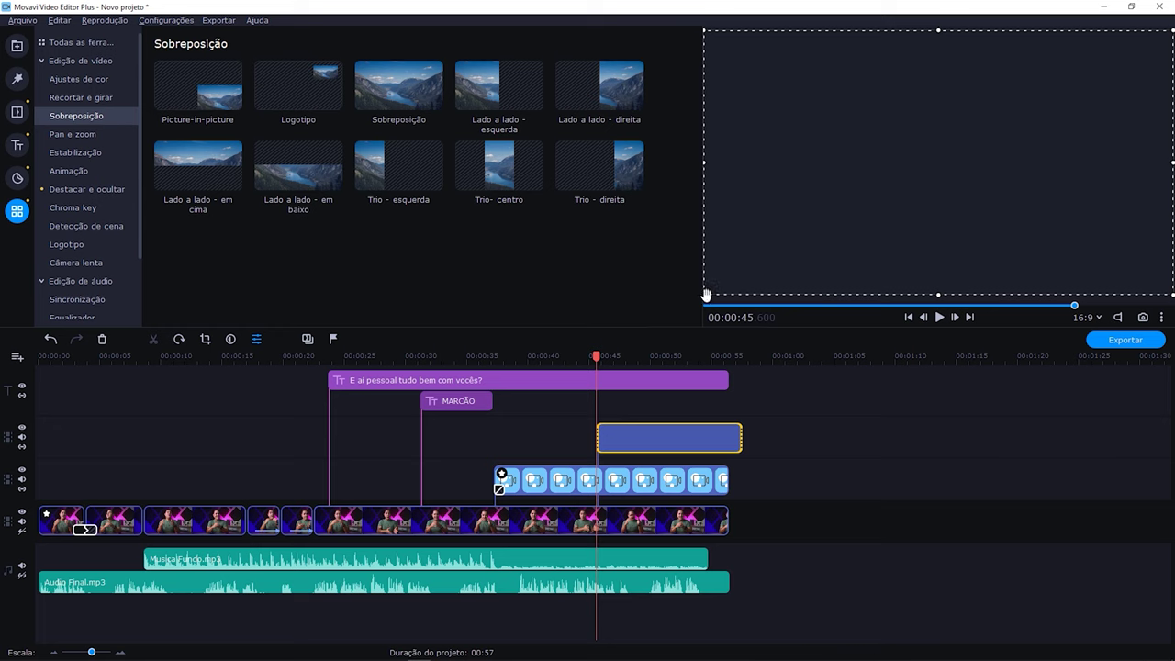
drag(707, 295, 830, 245)
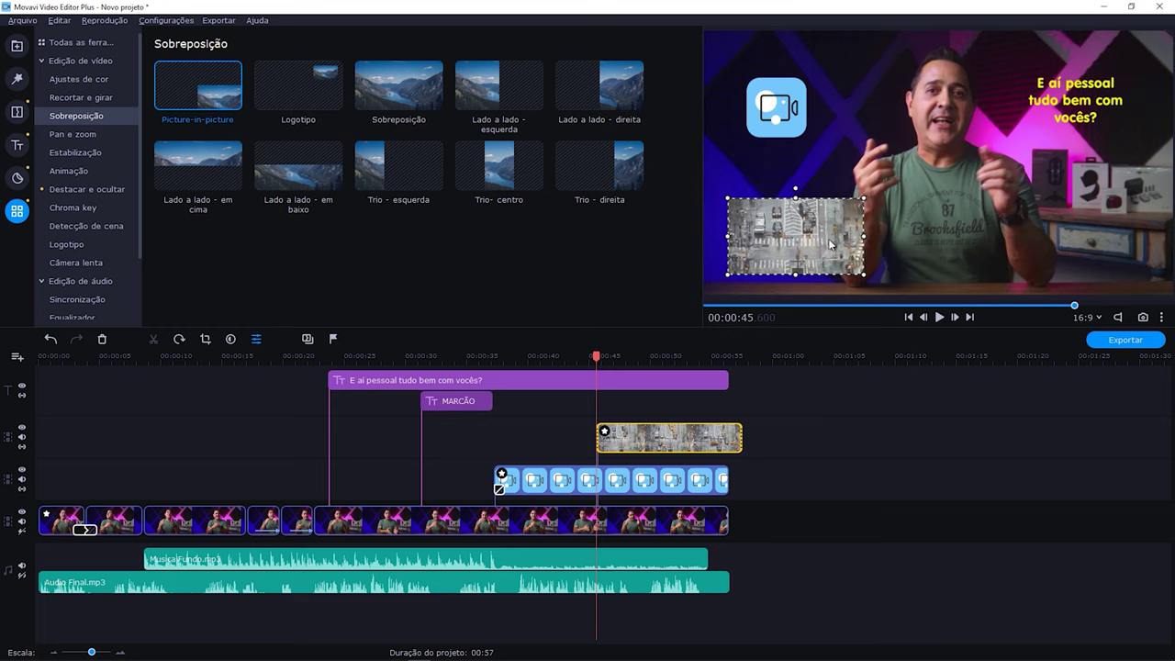
drag(743, 440, 646, 442)
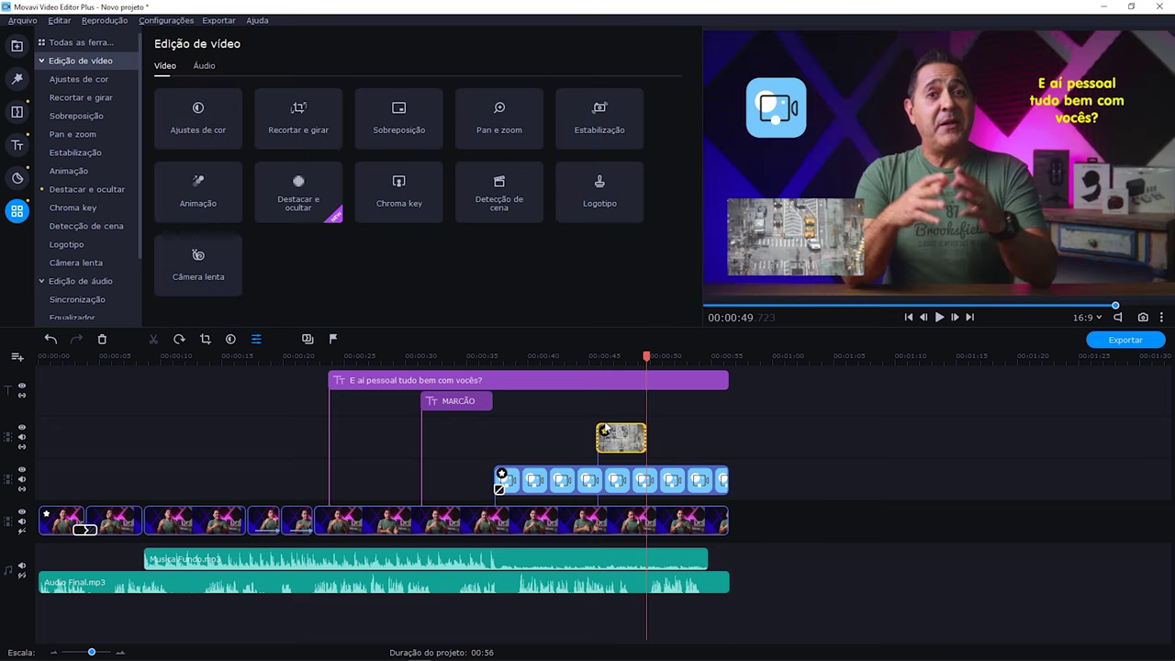
Apply the Fade cruzado transition to the start of the Cidade overlay clip and play it back.
drag(590, 357, 602, 360)
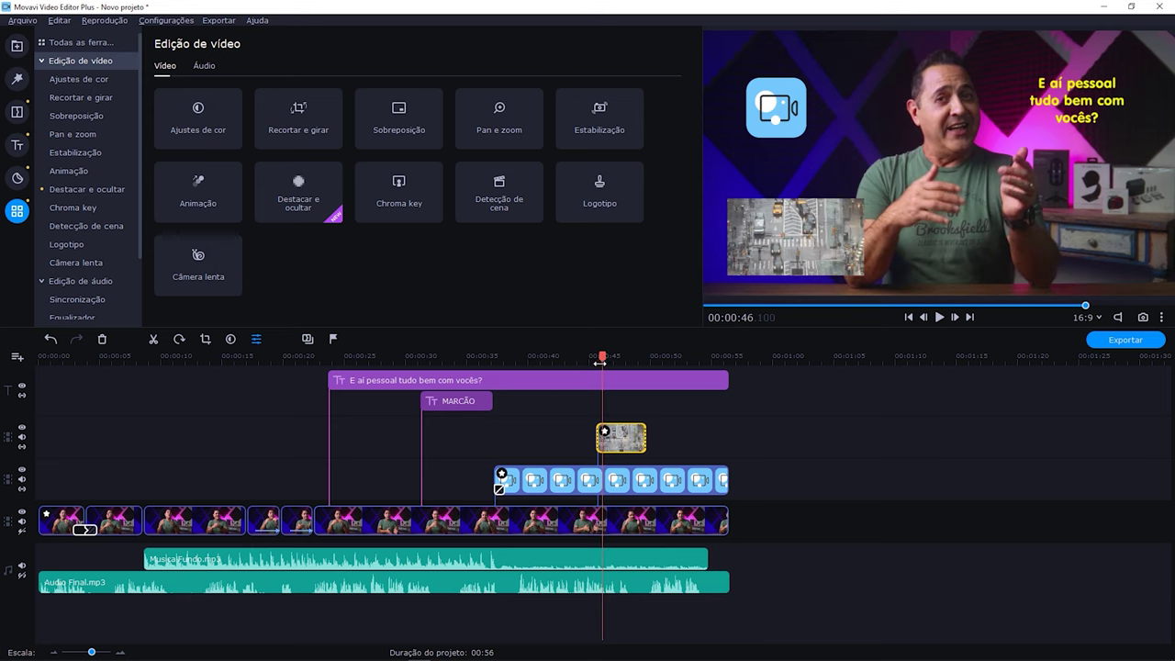
click(16, 111)
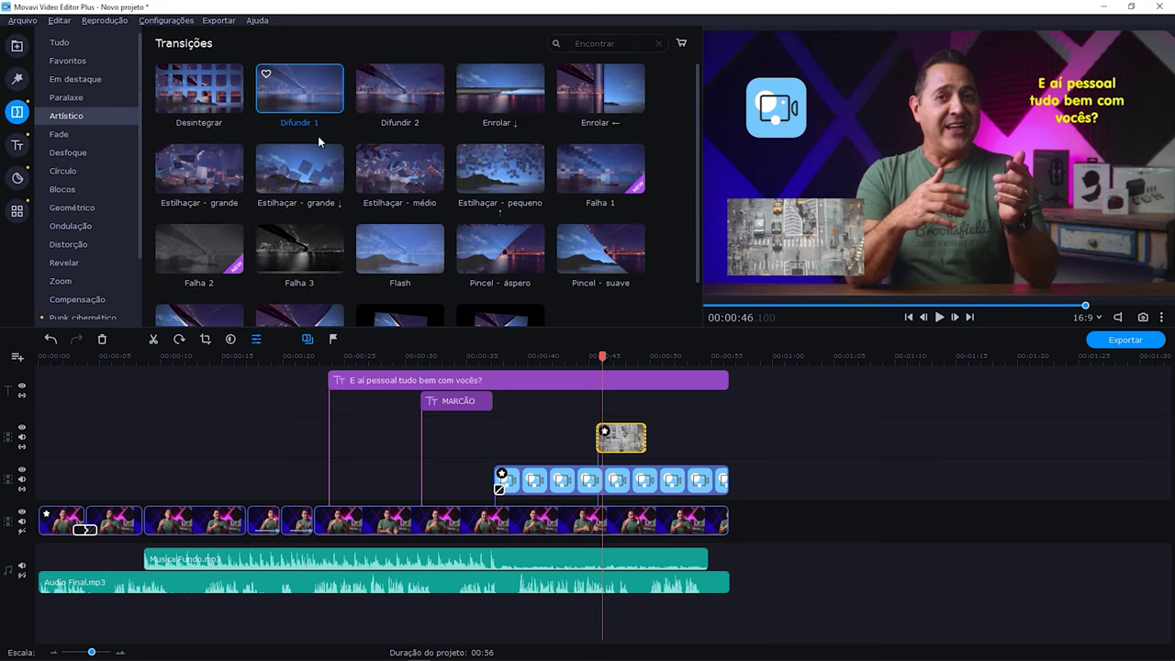
click(88, 133)
drag(195, 94, 597, 441)
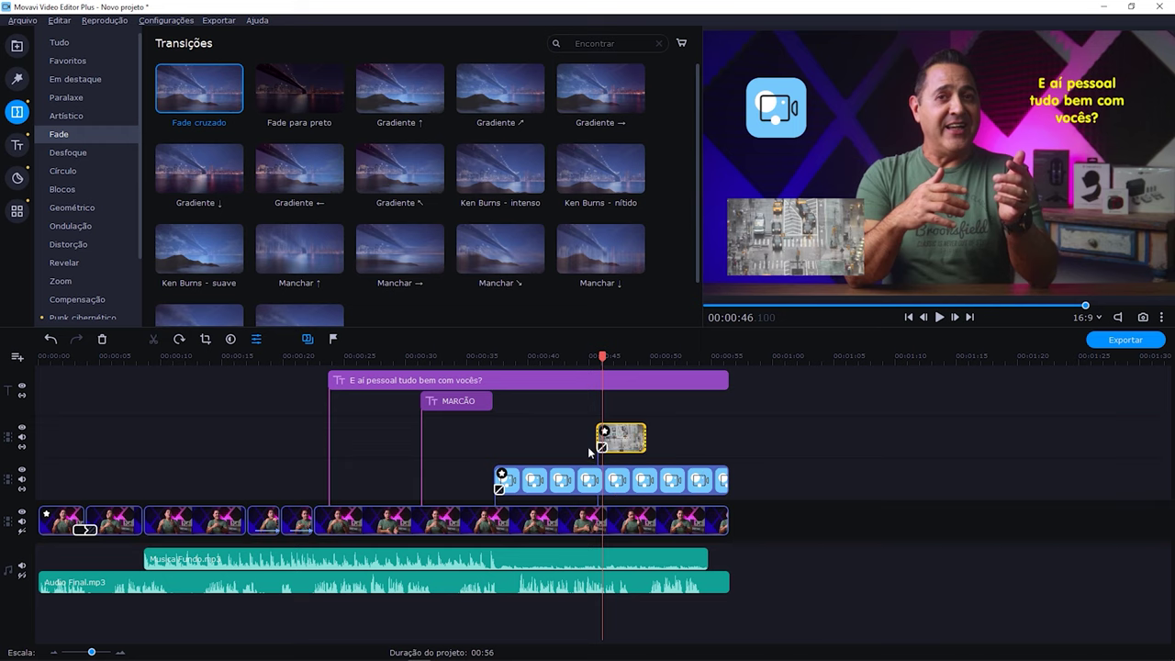
click(593, 358)
key(space)
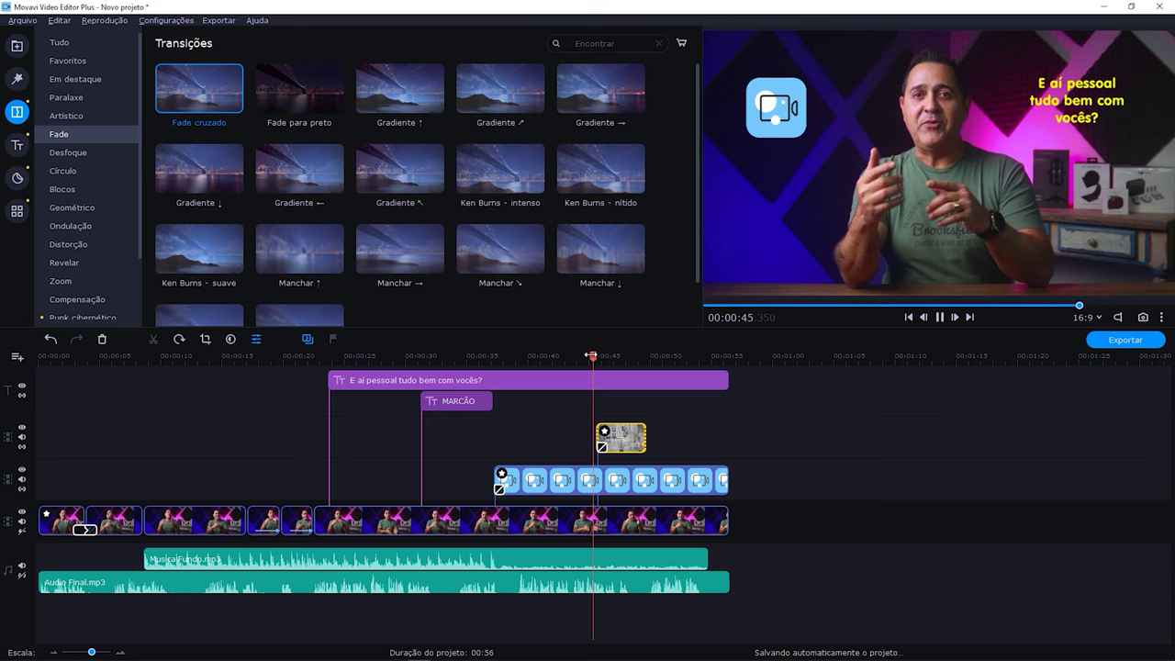
key(space)
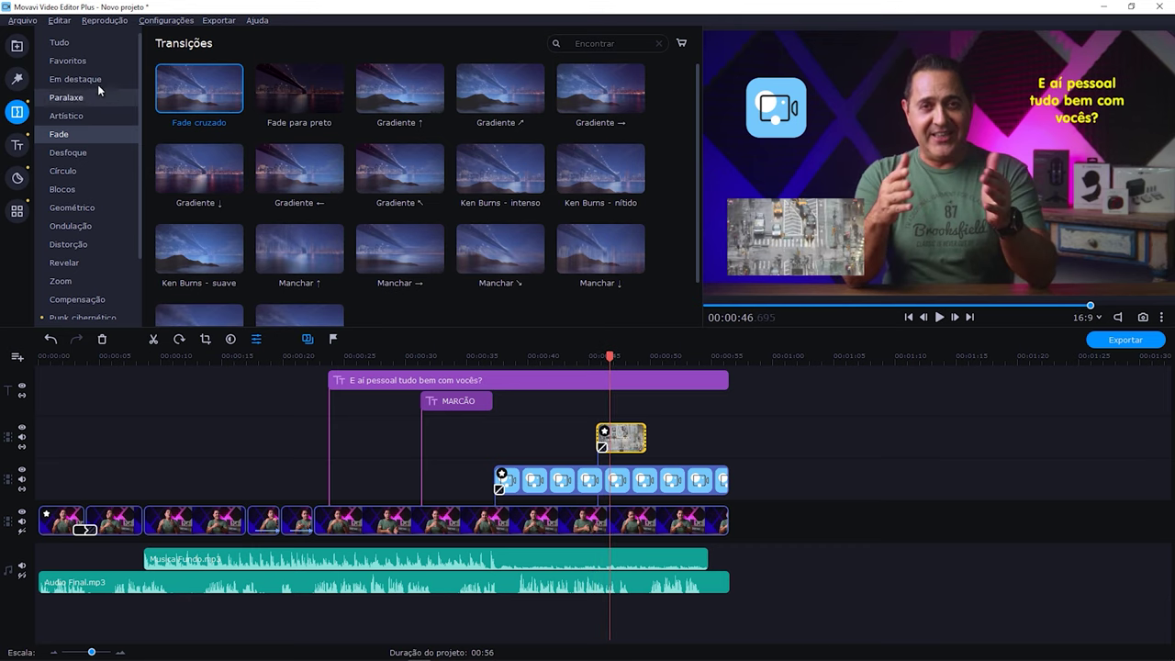
Add a second Cidade clip directly after the first one and trim it to end at 00:00:56.489.
click(16, 46)
drag(596, 106, 683, 437)
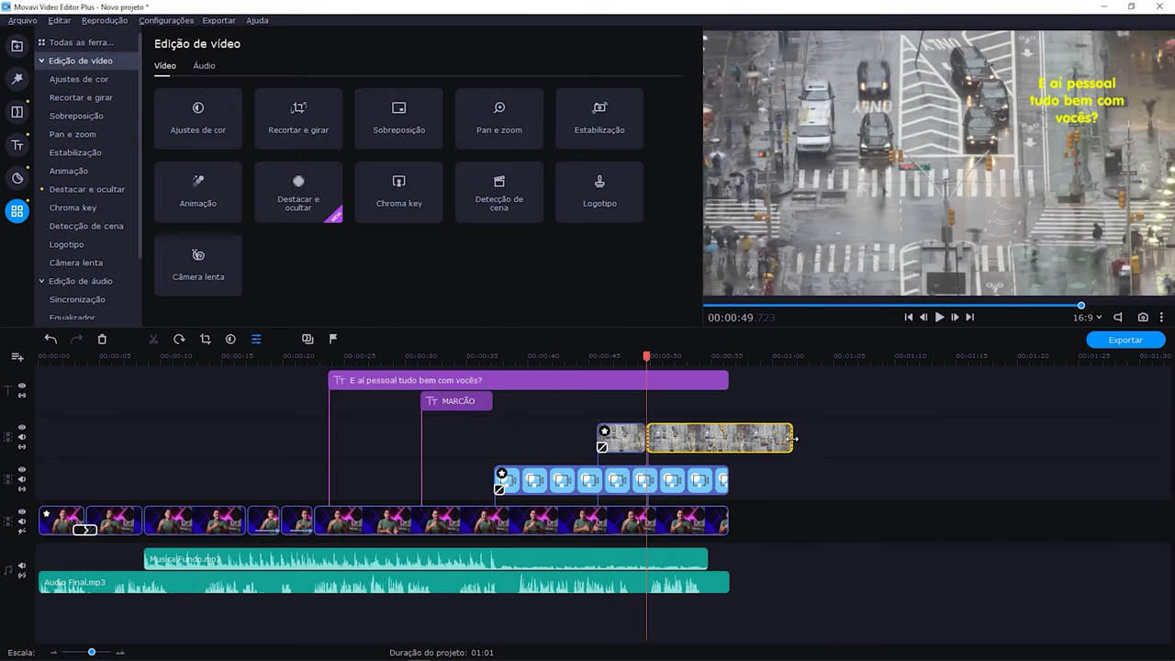
drag(779, 439, 729, 439)
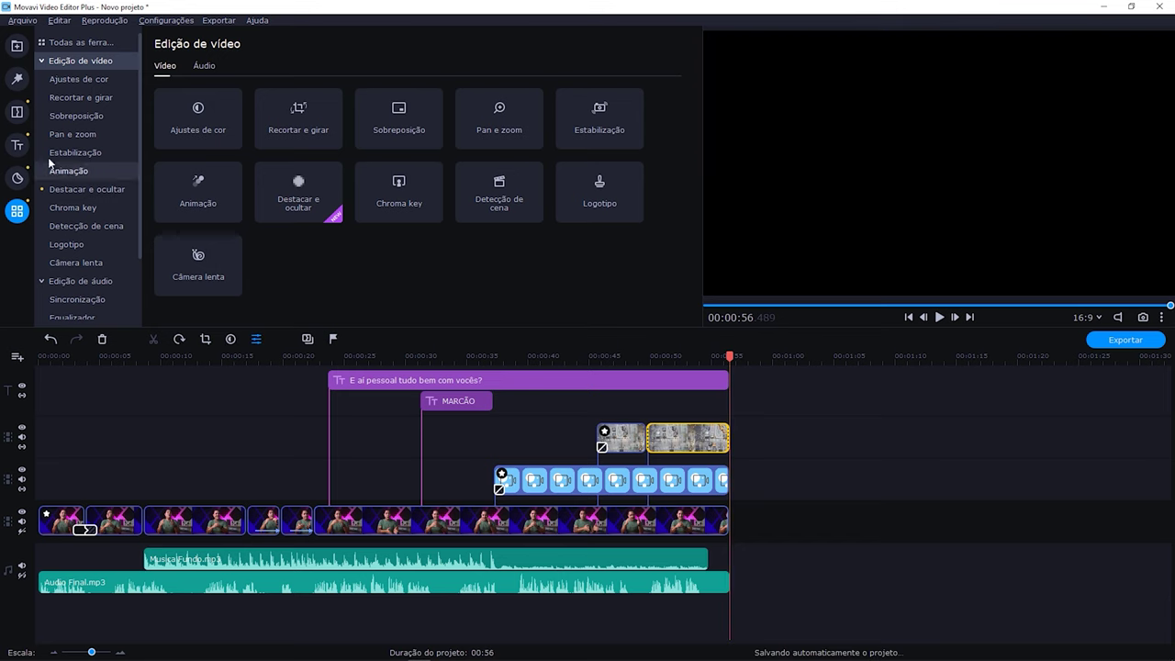
Apply the Difundir 1 transition between the two Cidade clips and play back the result.
click(17, 111)
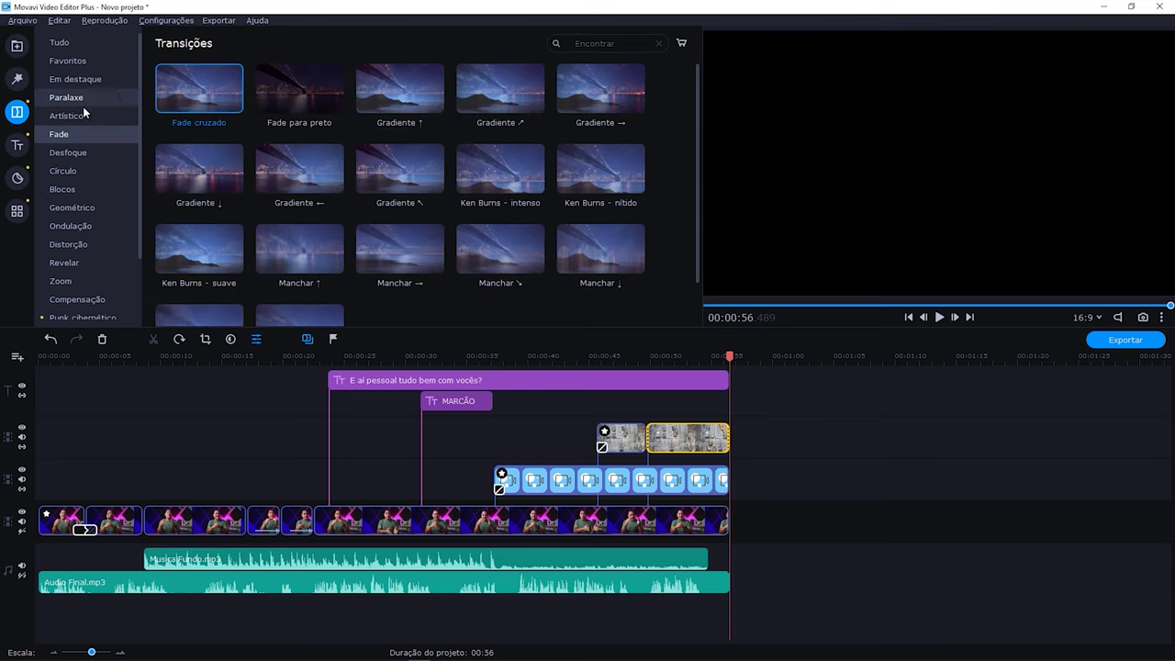
click(80, 115)
drag(311, 111, 645, 446)
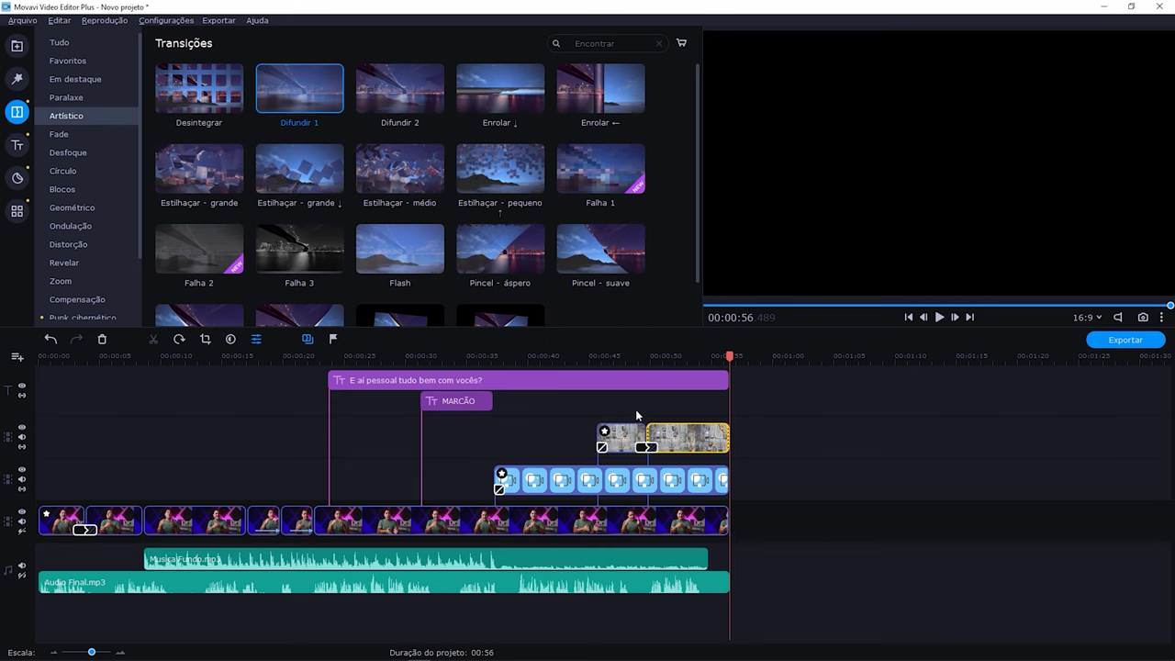
click(633, 357)
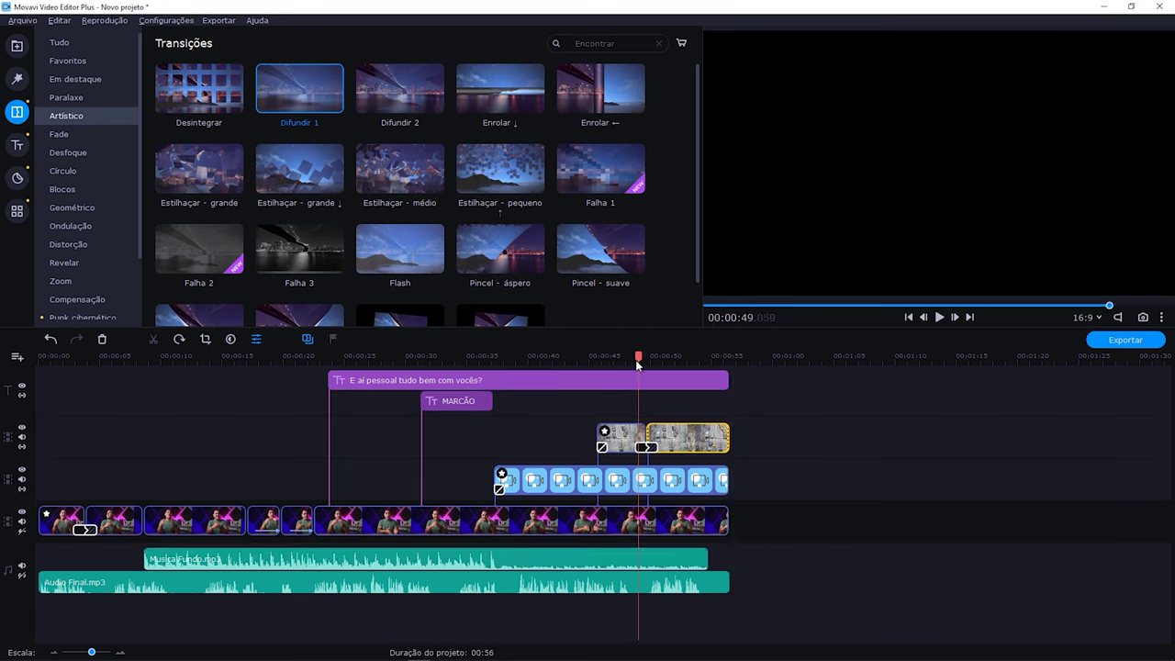
key(space)
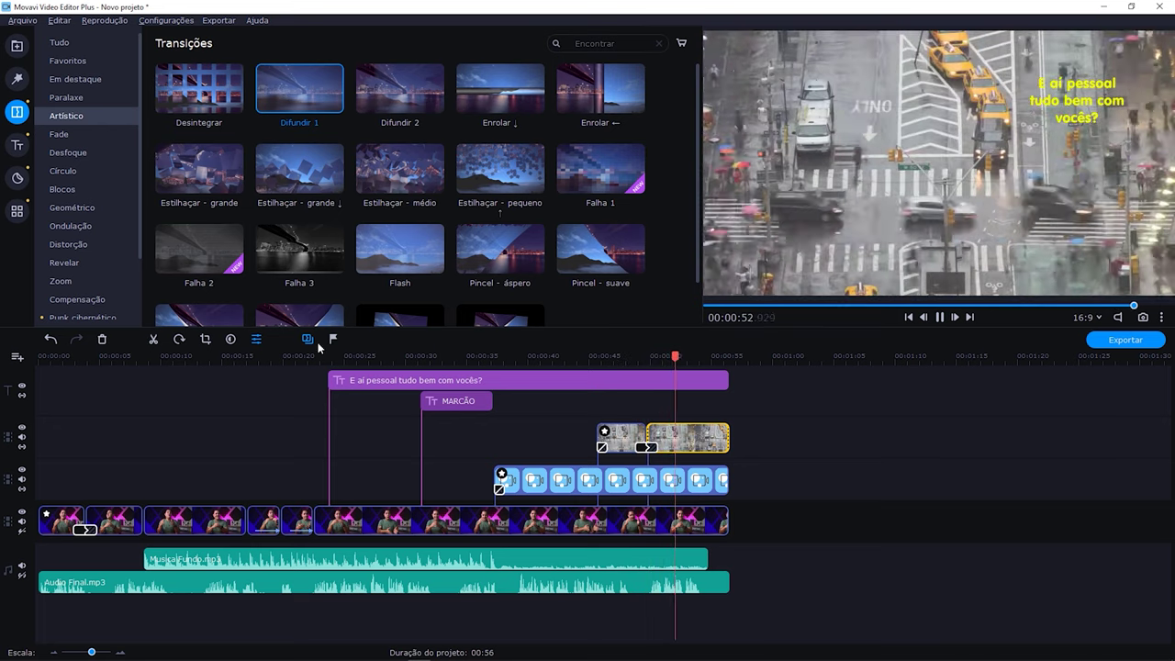
click(731, 437)
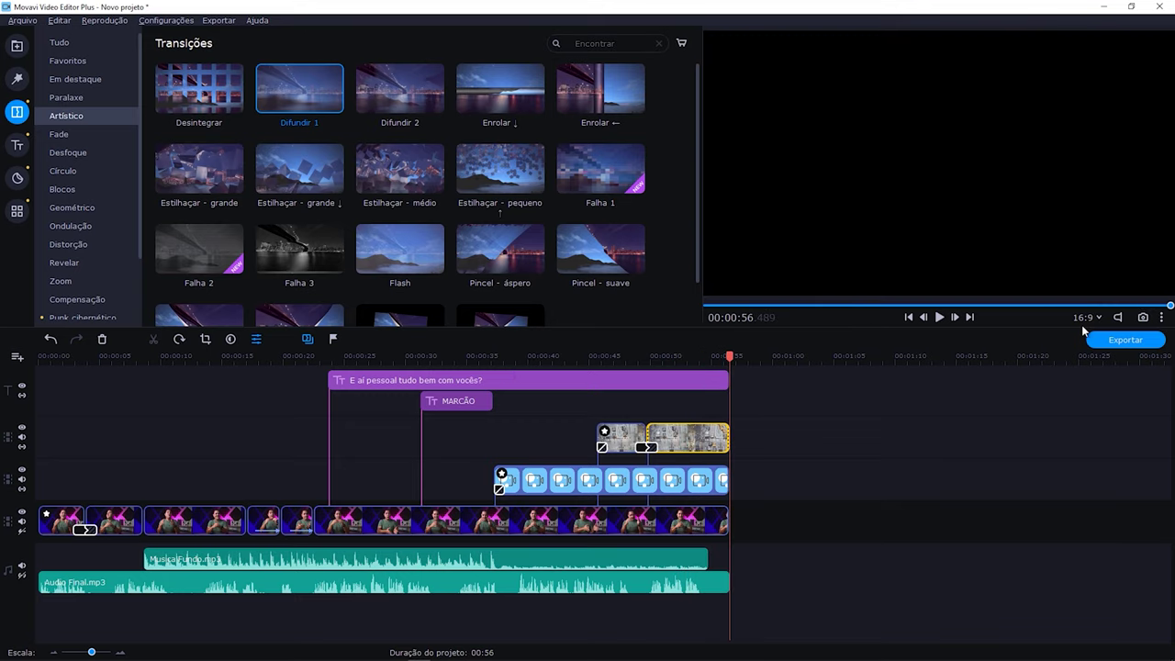
Open the export settings and examine the device, TV, sharing and audio format categories, ending on the video file formats with MP4.
click(1123, 345)
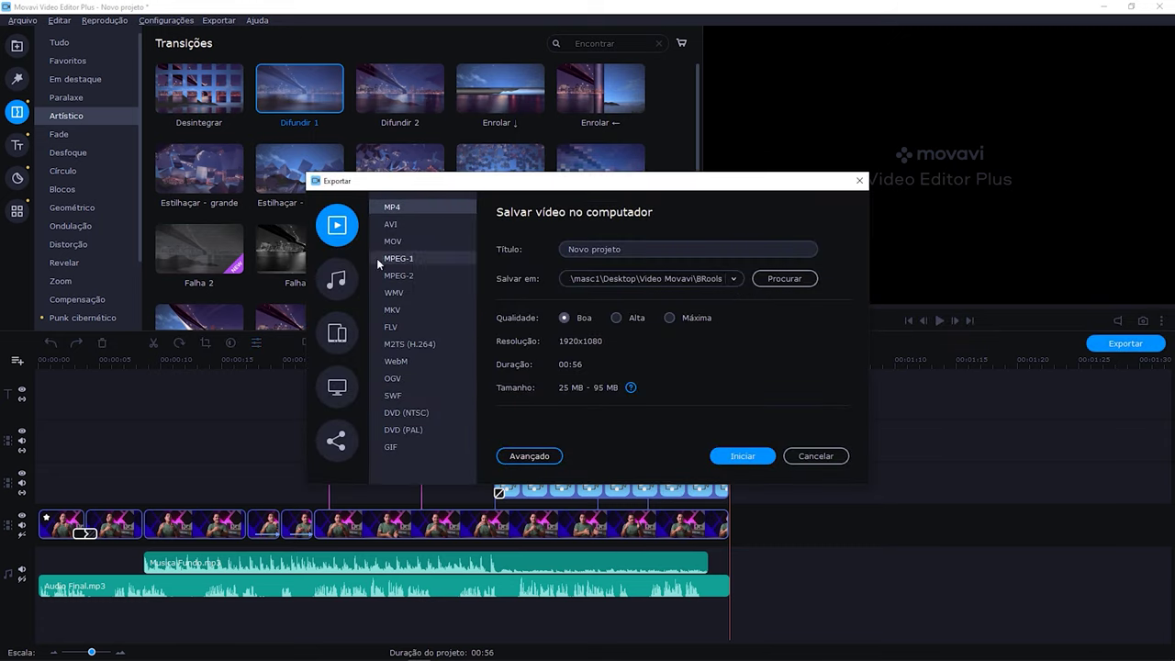
click(339, 336)
click(340, 382)
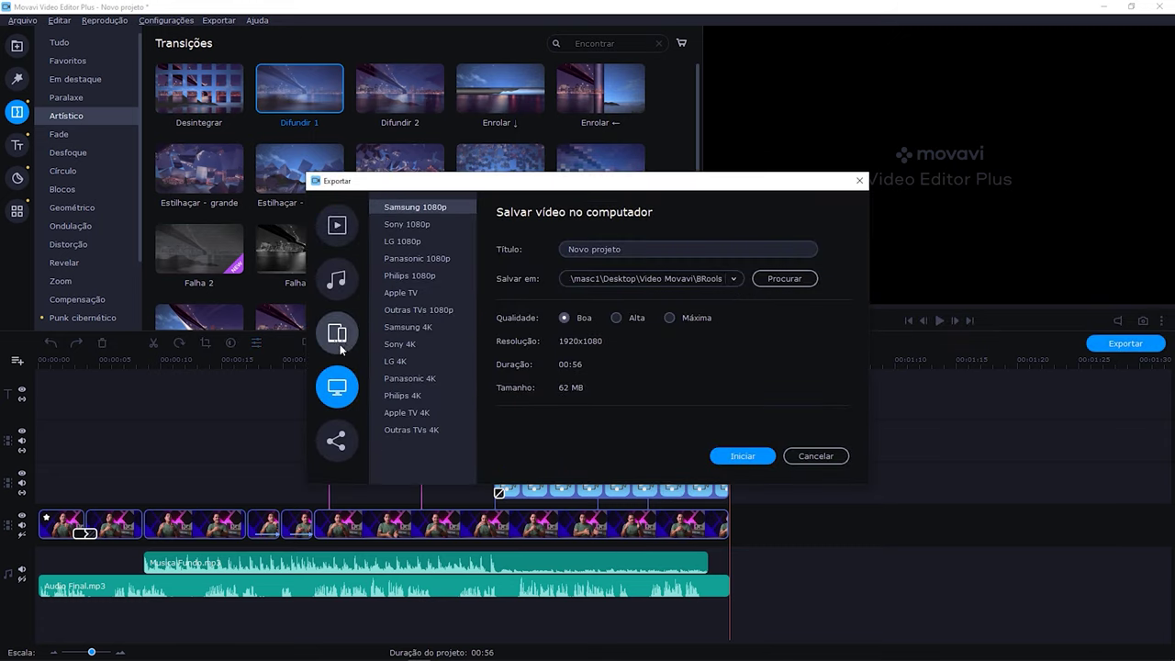
click(340, 424)
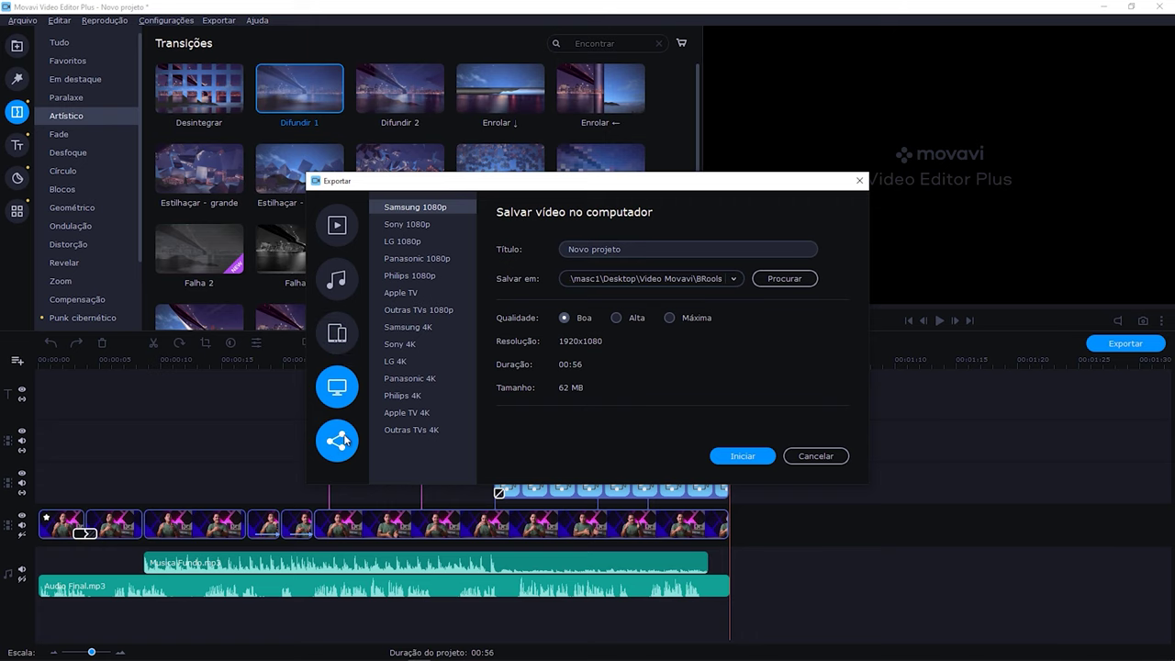
click(338, 385)
click(337, 333)
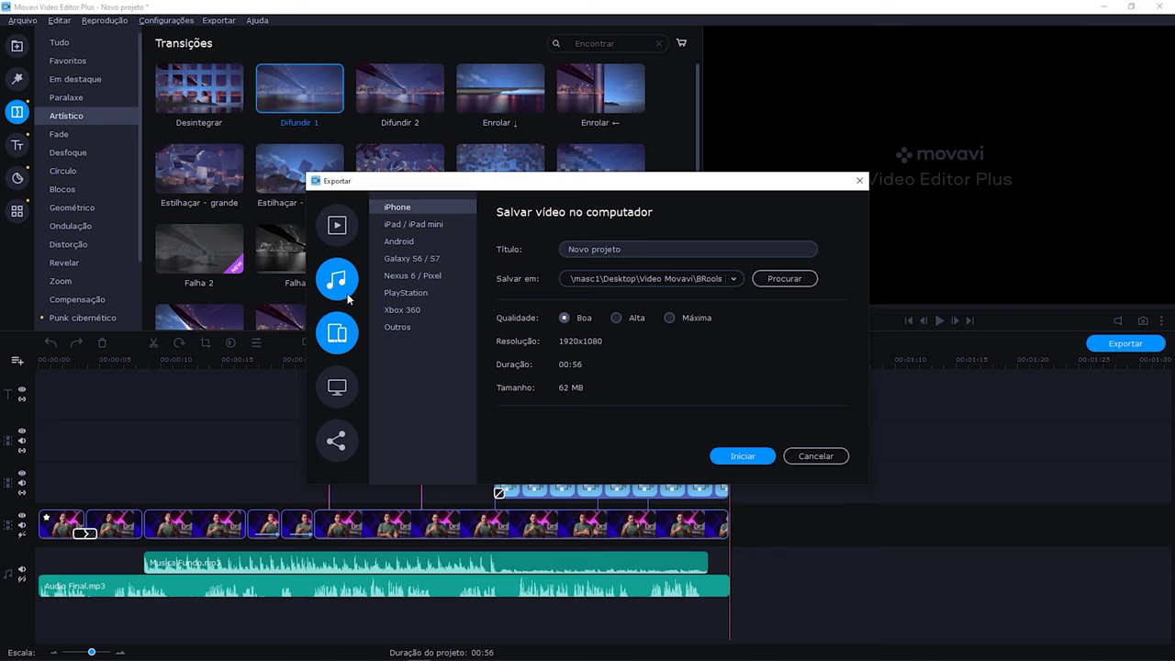
click(339, 281)
click(337, 230)
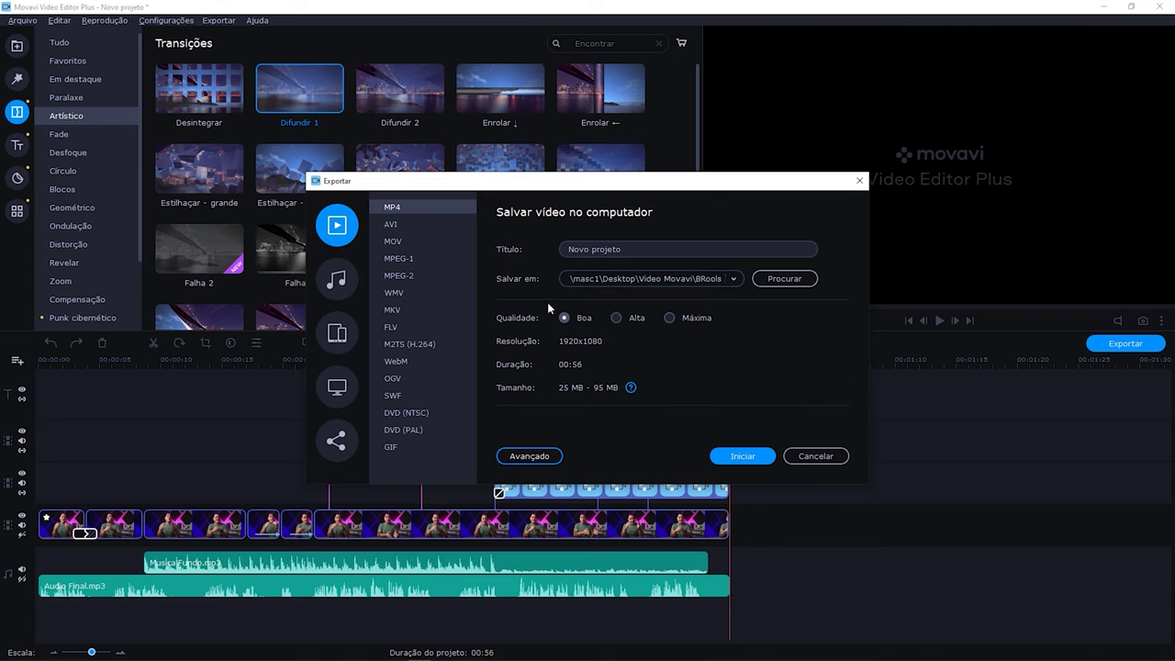
Replace the exported video's title with "Teste Movavi".
click(606, 249)
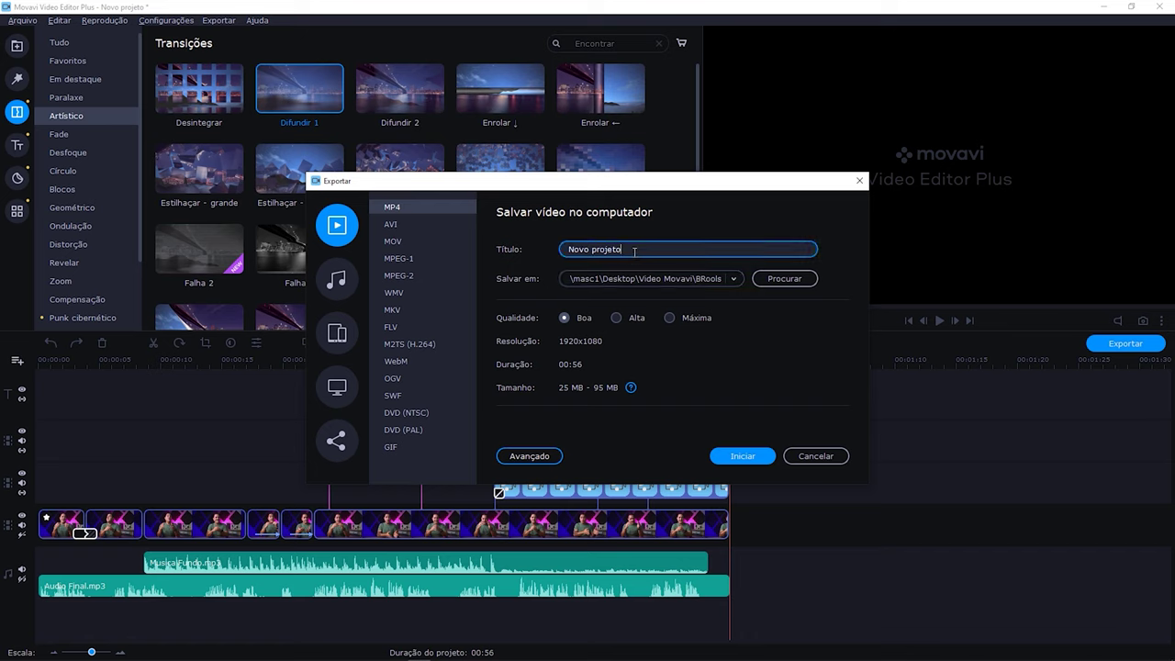
drag(634, 251, 543, 249)
text(Teste Movavi)
Set the export resolution to 3840x2160 (16:9) in the advanced export settings.
click(531, 456)
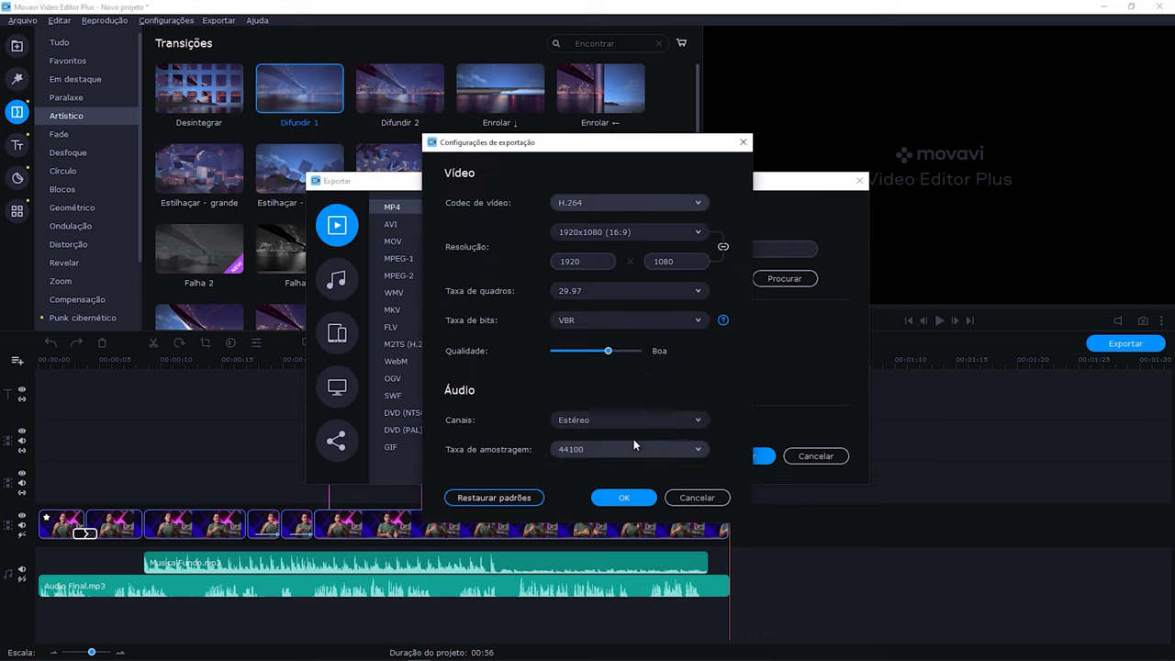
click(643, 234)
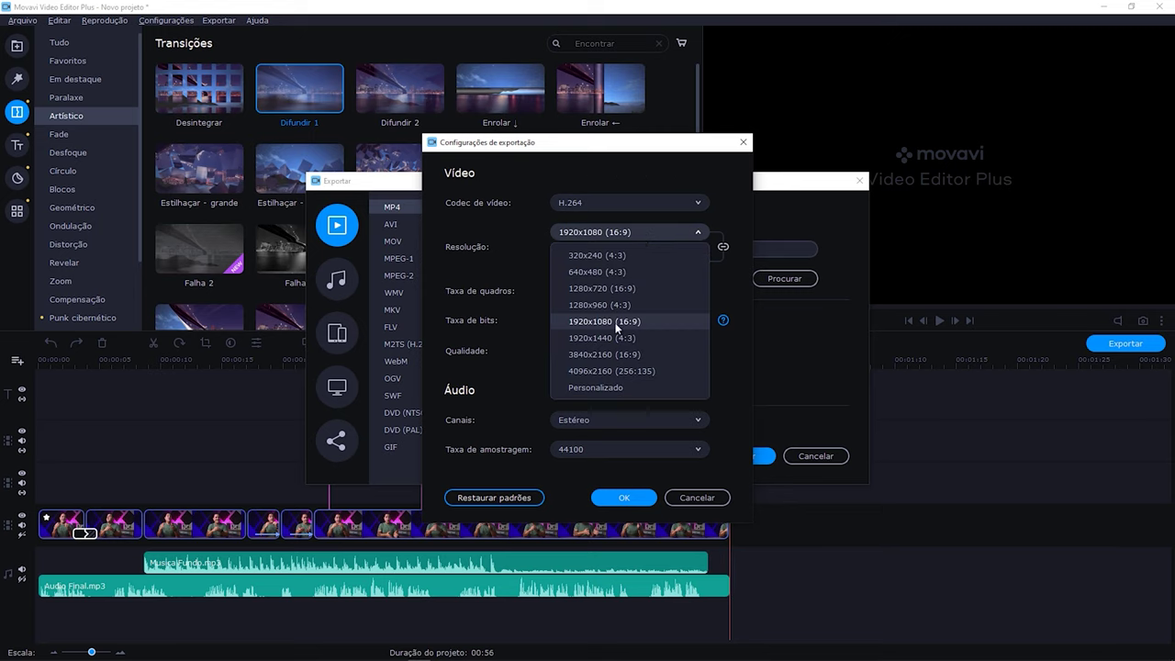
click(615, 356)
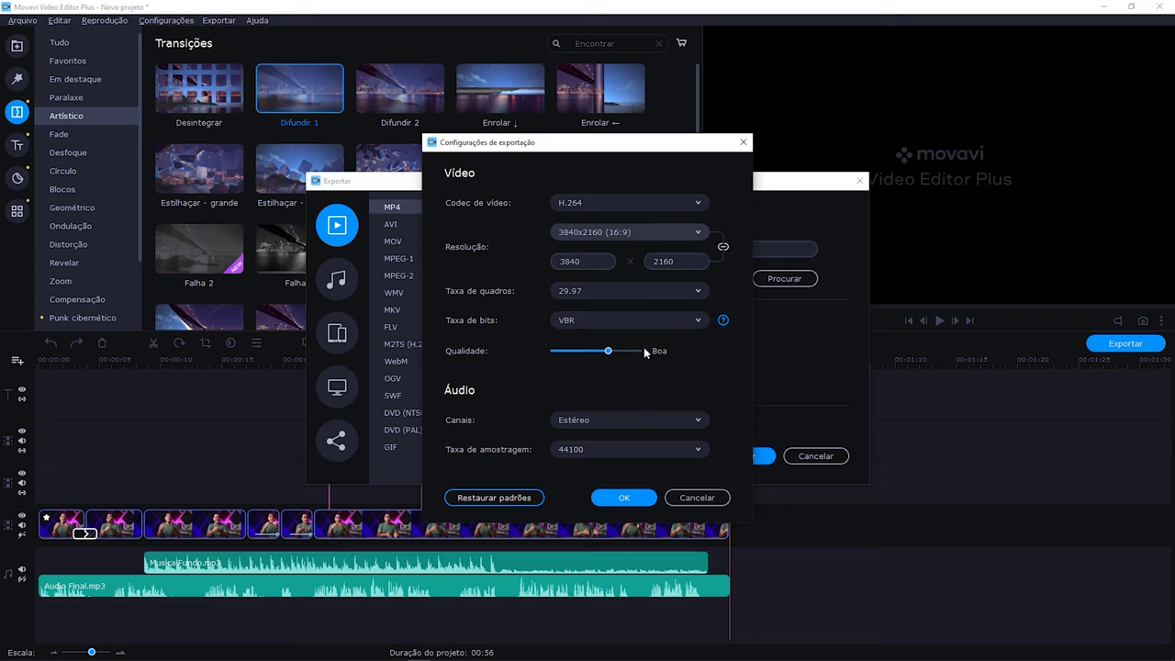
click(621, 284)
click(533, 281)
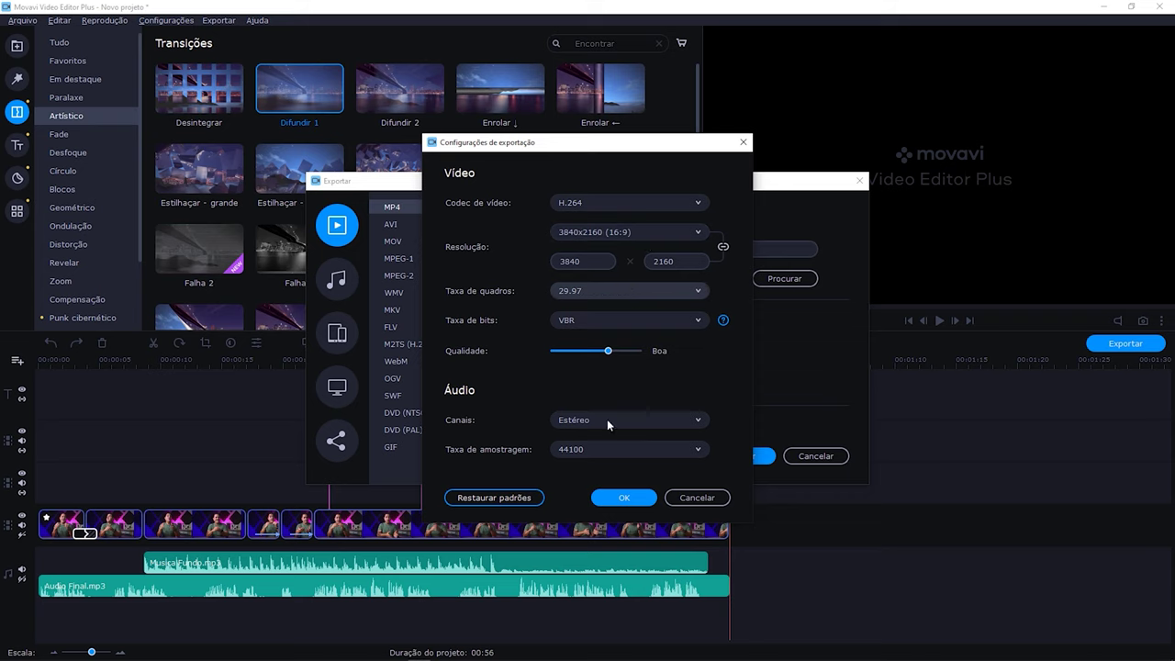
click(623, 497)
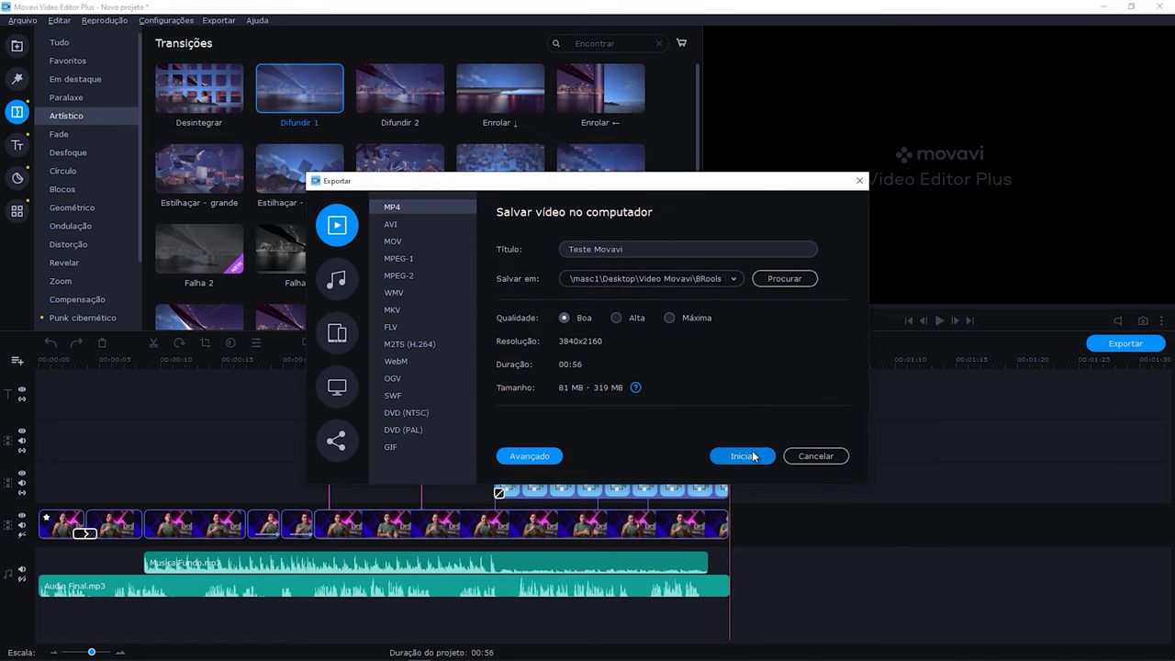